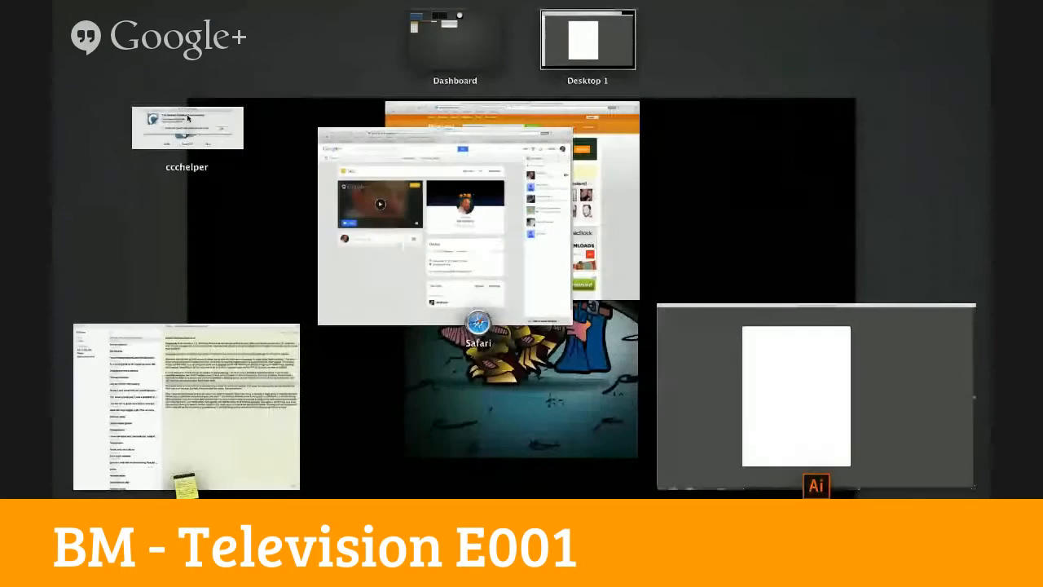
Switch to Illustrator and set the Pencil tool's fidelity to about two-thirds of the way from Accurate to Smooth
key(ctrl+Up)
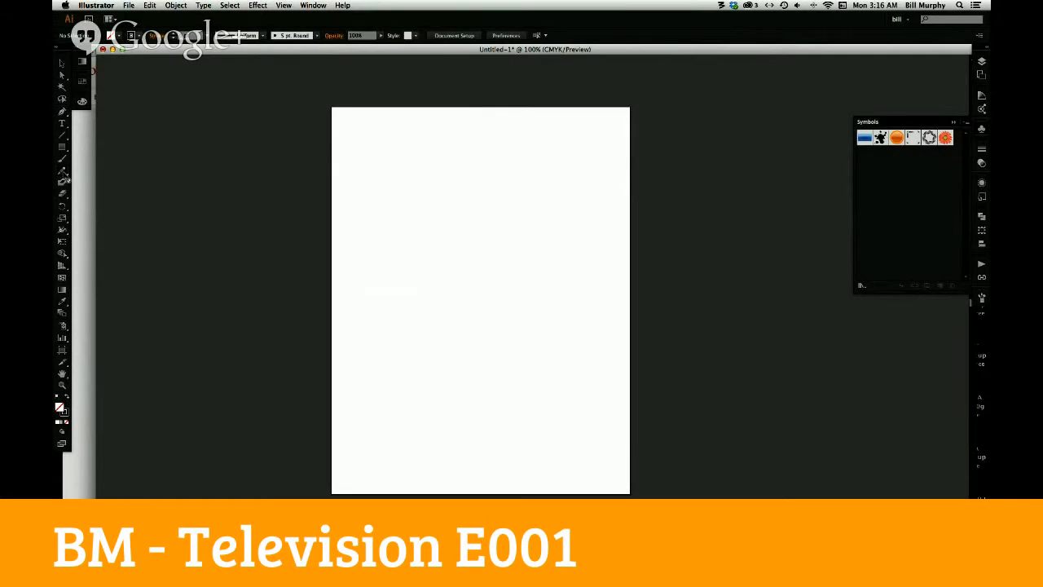
double_click(65, 171)
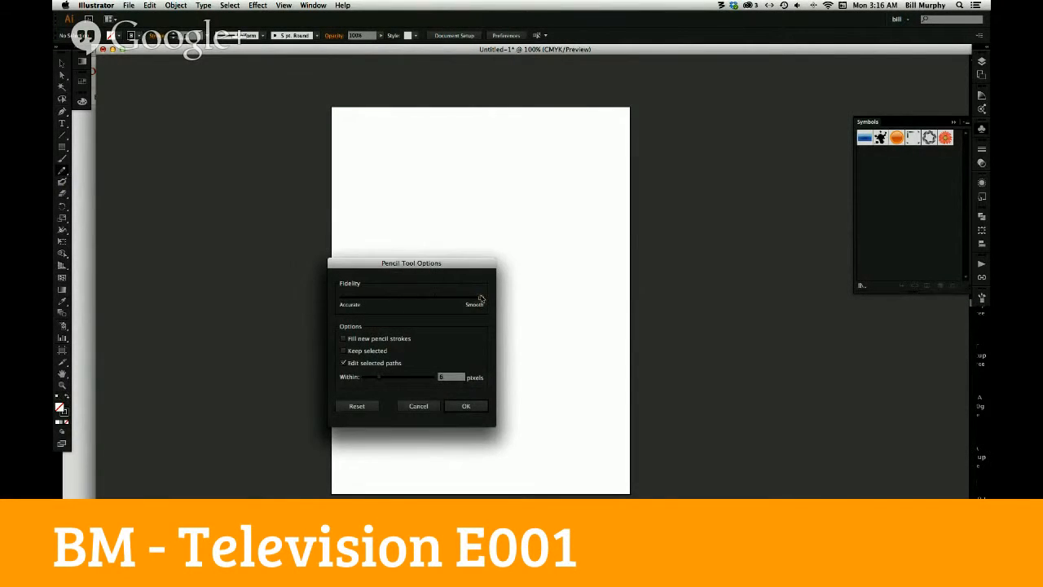
drag(454, 301, 439, 299)
click(470, 406)
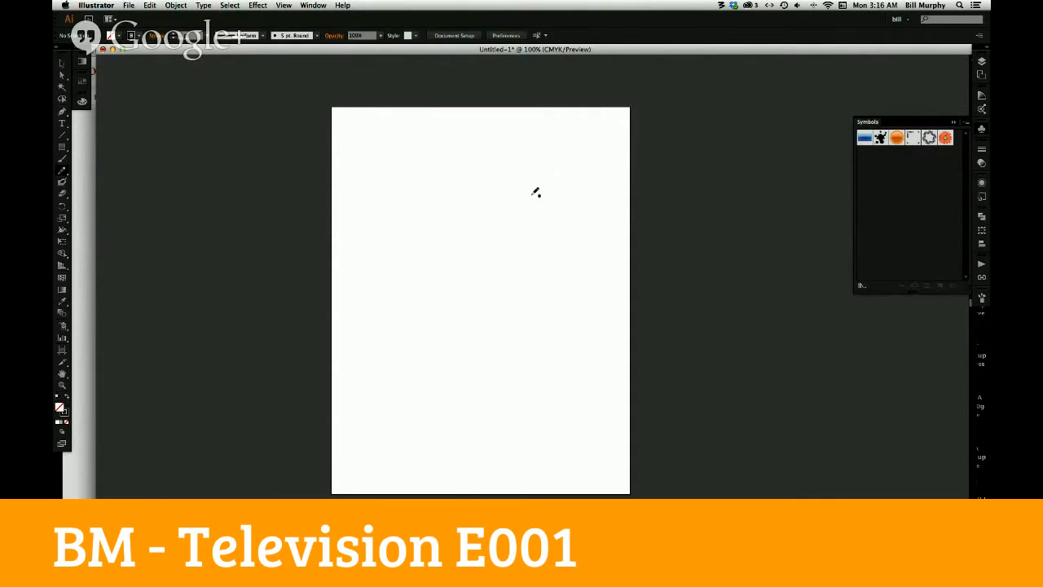
Draw a large freehand S-curve filling most of the artboard with the Pencil tool and select it
mouse_move(575, 165)
mouse_down()
mouse_move(489, 159)
mouse_move(397, 267)
mouse_move(567, 389)
mouse_move(427, 420)
mouse_move(395, 345)
mouse_up()
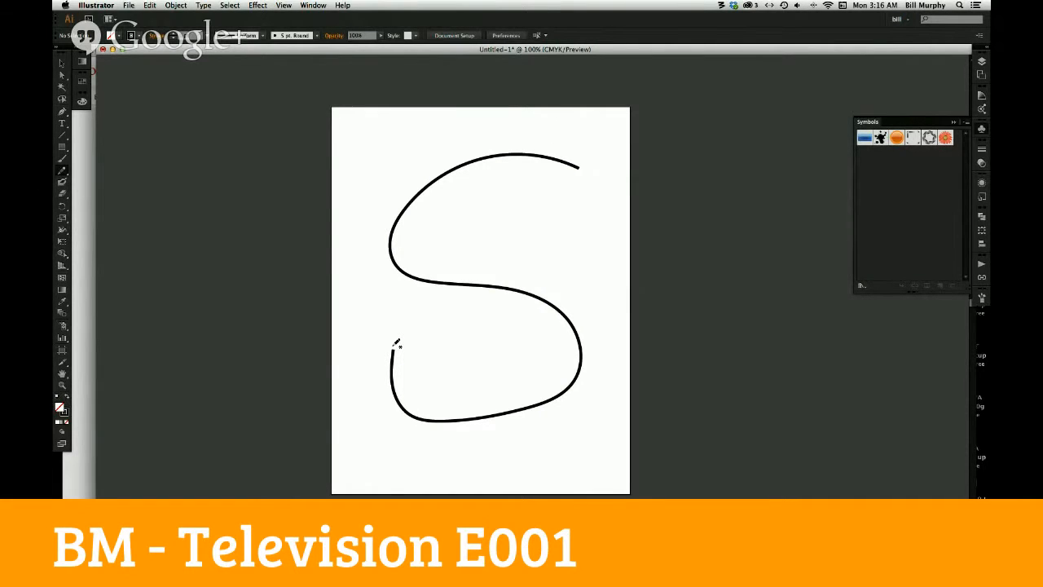
click(62, 64)
drag(344, 163, 606, 406)
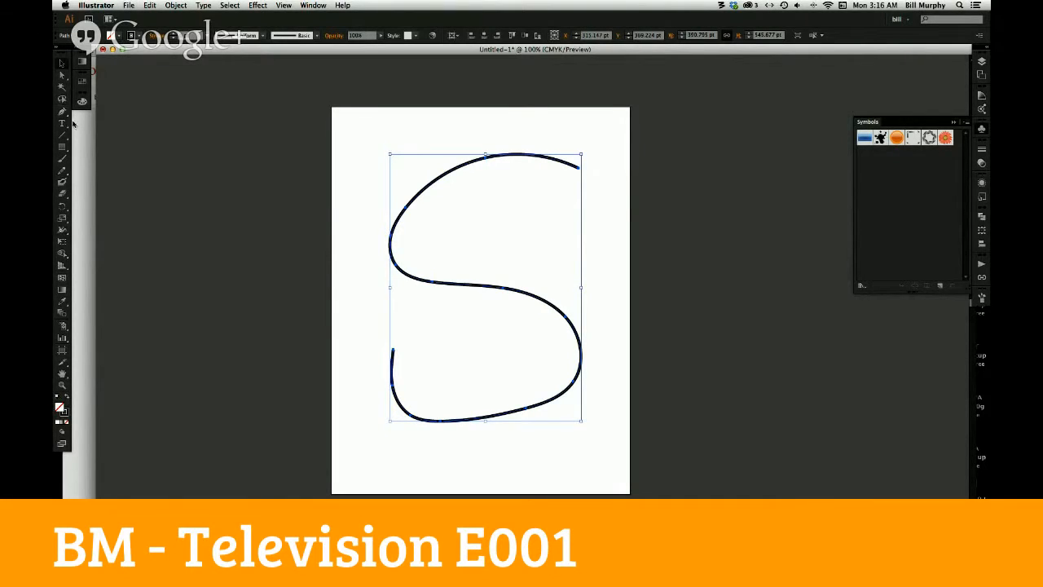
Set the Pencil tool's fidelity all the way to Smooth
click(63, 171)
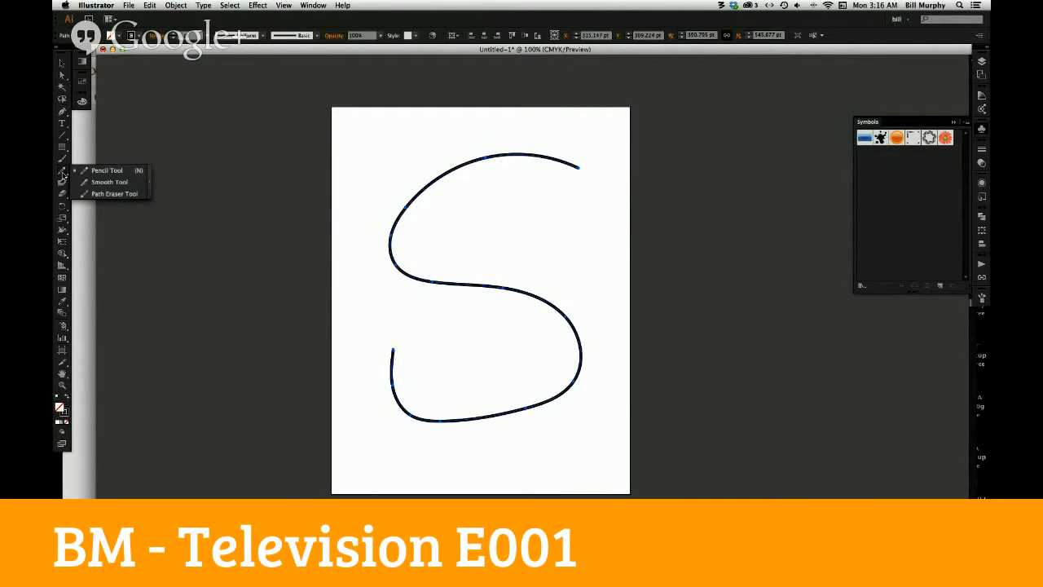
drag(63, 173, 90, 169)
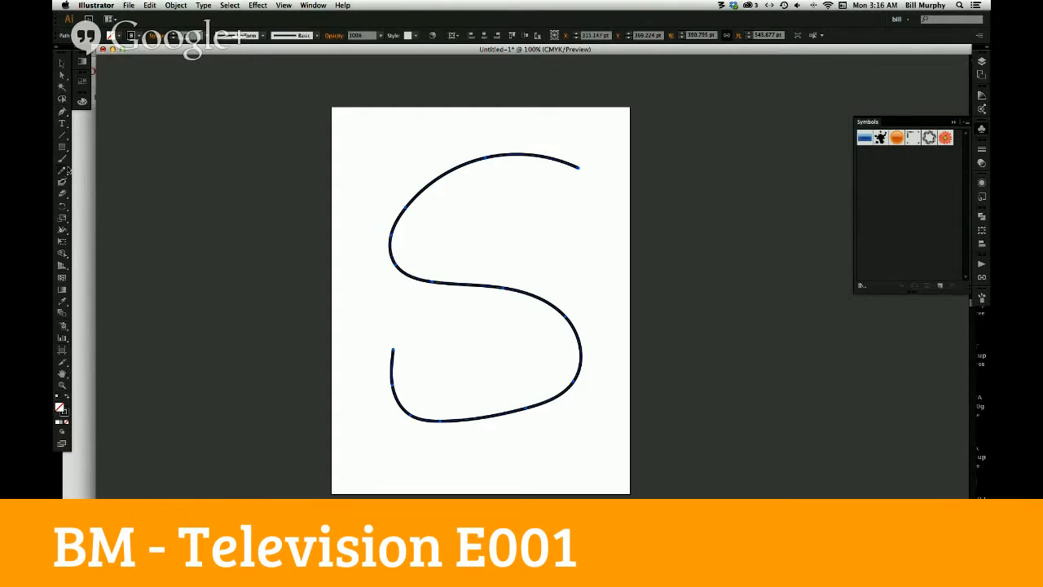
double_click(63, 172)
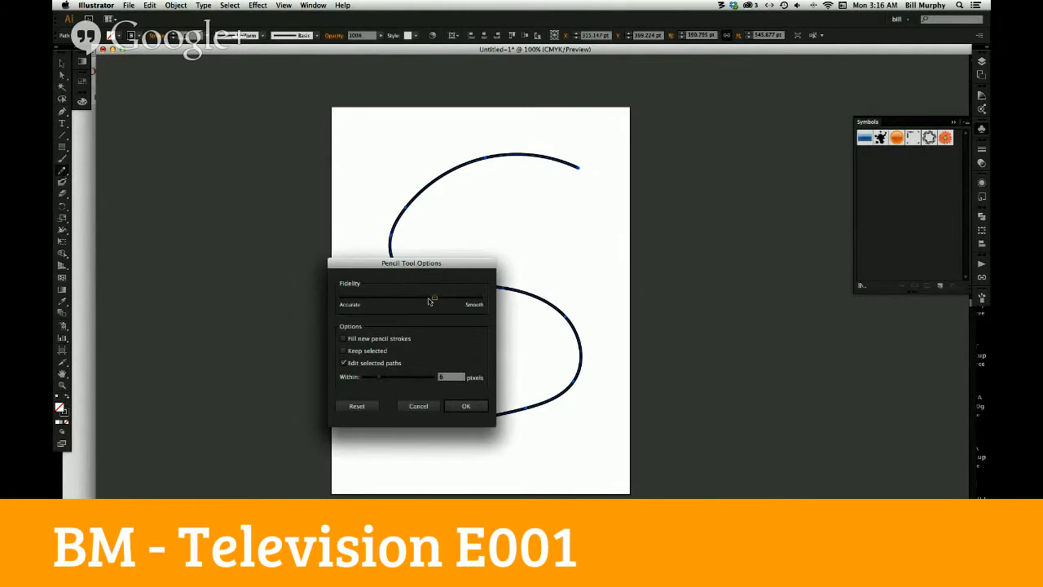
drag(430, 301, 483, 300)
click(466, 406)
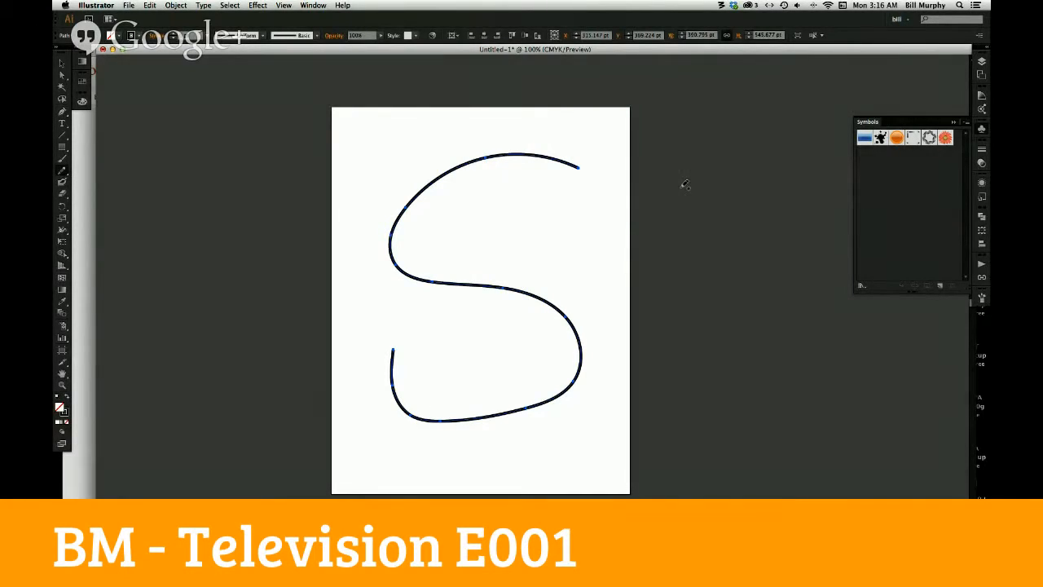
Draw a second, smaller freehand S-curve across the artboard's right edge with the Pencil tool and select it
mouse_move(680, 189)
mouse_down()
mouse_move(570, 228)
mouse_move(748, 387)
mouse_move(625, 375)
mouse_up()
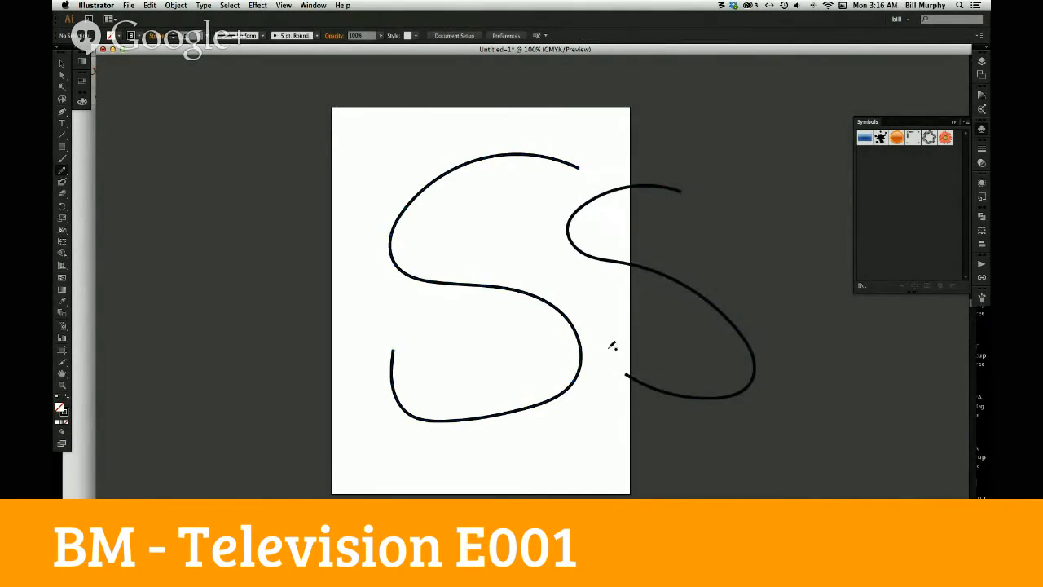
click(62, 64)
click(716, 402)
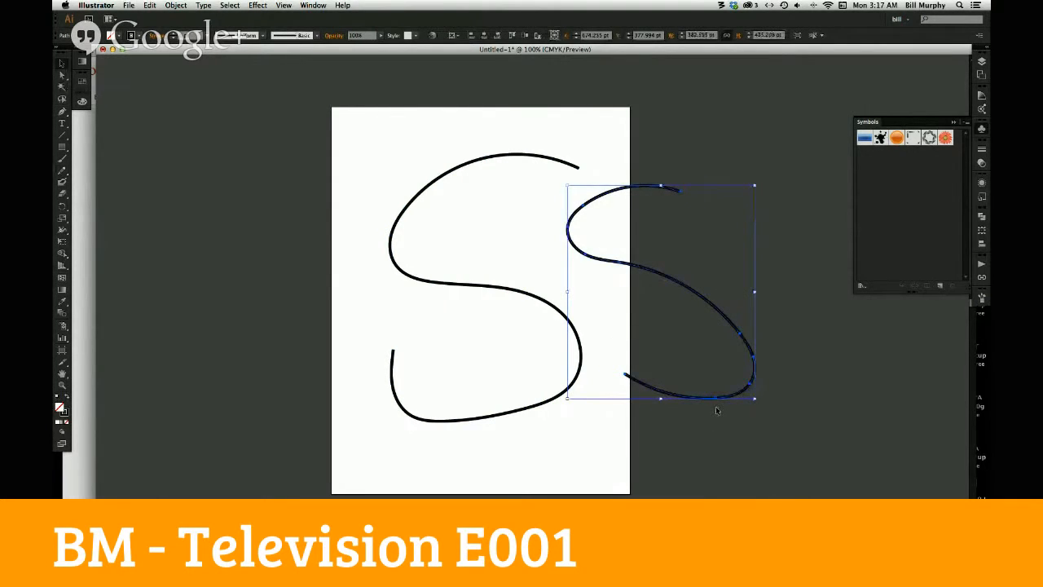
Smooth the upper and lower bends of the second S-curve with the Smooth tool
mouse_move(62, 169)
mouse_down()
mouse_move(99, 172)
mouse_move(105, 183)
mouse_up()
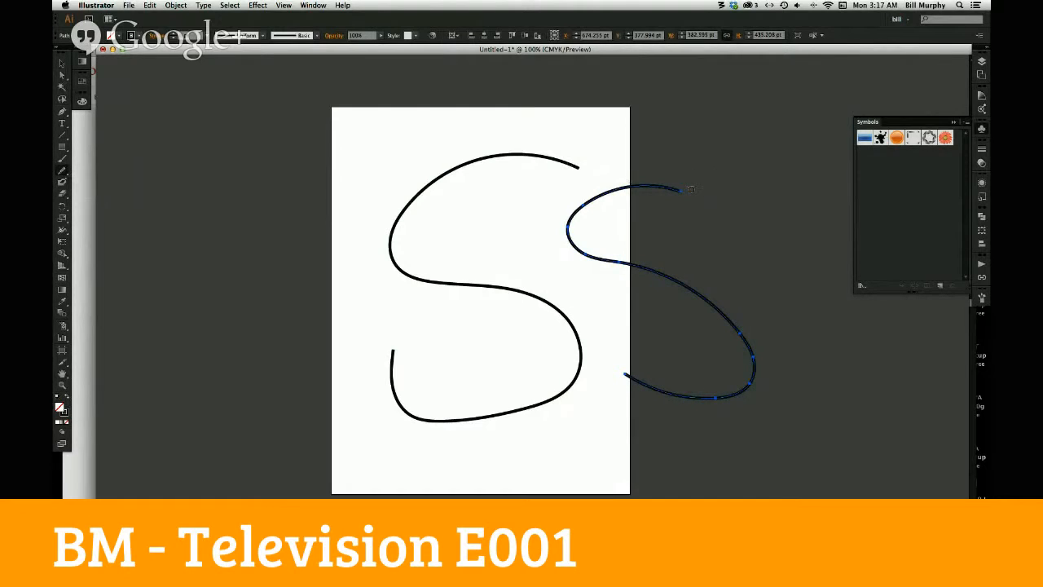
drag(683, 191, 591, 255)
drag(740, 385, 733, 338)
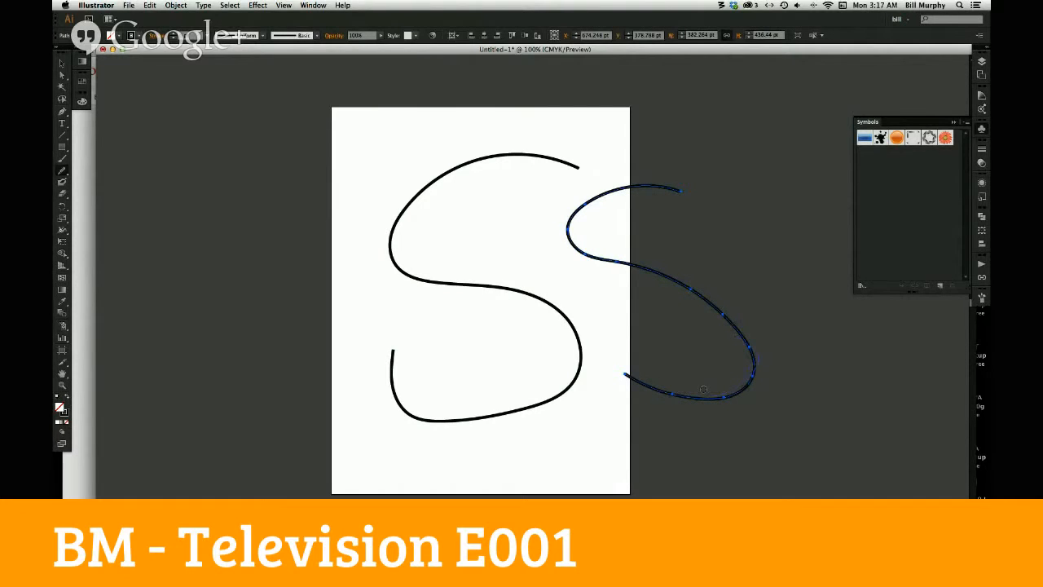
mouse_move(755, 372)
mouse_down()
mouse_move(703, 296)
mouse_move(748, 353)
mouse_up()
mouse_move(718, 410)
mouse_down()
mouse_move(736, 393)
mouse_move(689, 393)
mouse_up()
Restore the Pencil tool in place of the Smooth tool, and delete both S-curves from the document
click(65, 175)
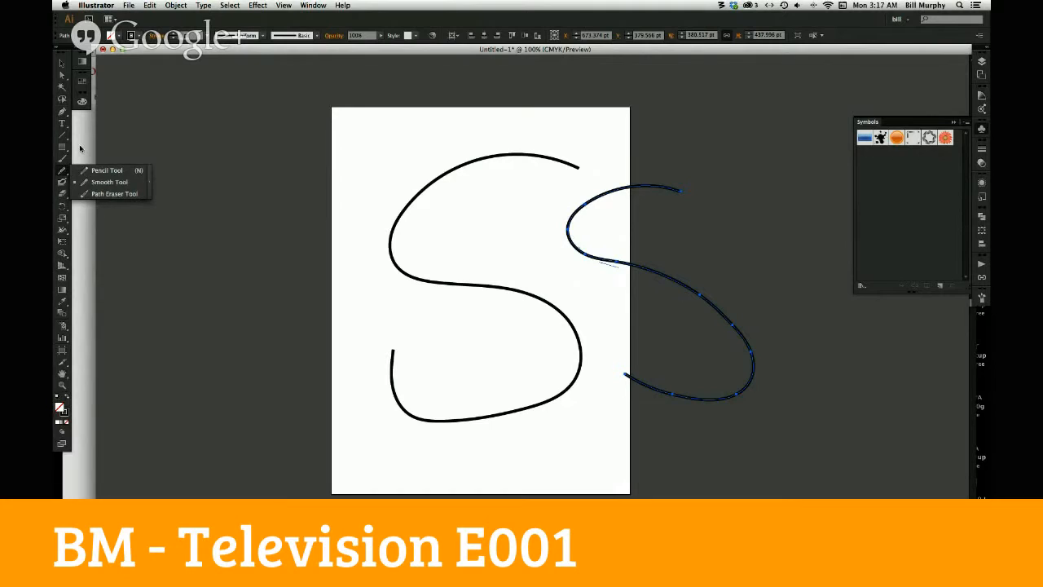
key(v)
click(69, 173)
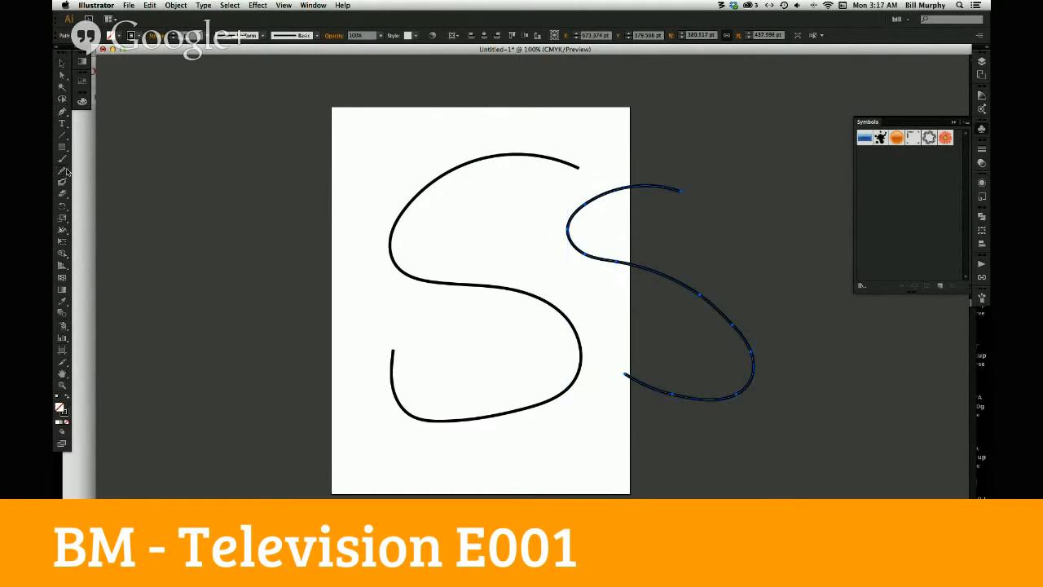
drag(66, 173, 84, 166)
click(66, 66)
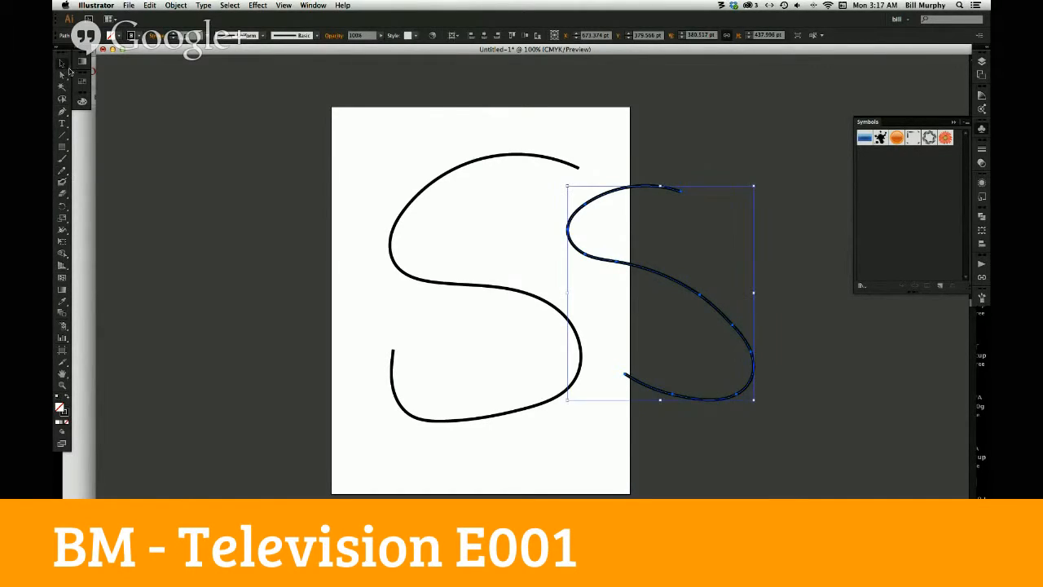
mouse_move(366, 140)
mouse_down()
mouse_move(628, 389)
mouse_move(711, 395)
mouse_up()
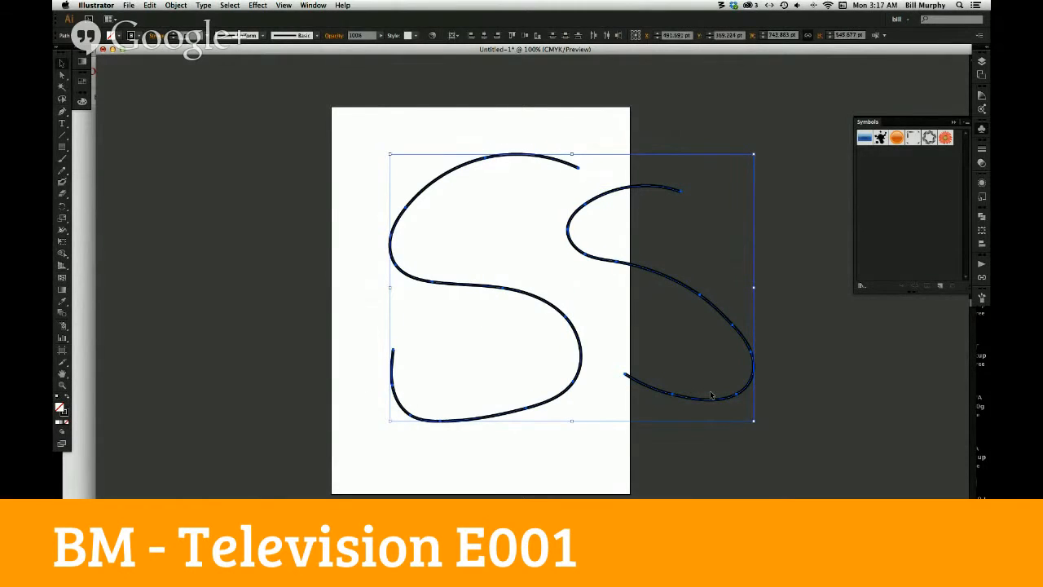
key(Delete)
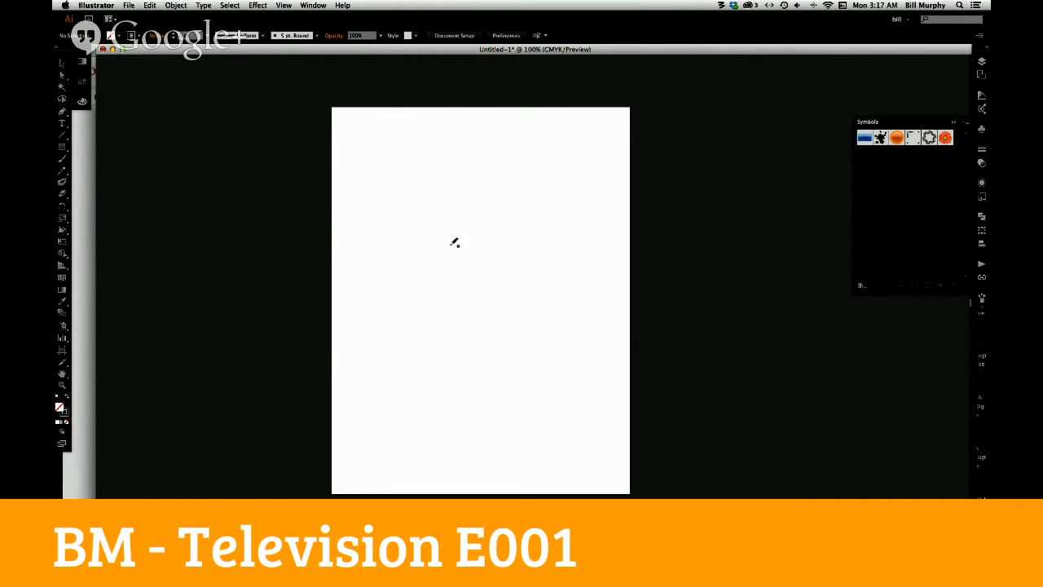
Draw a freehand circle about 86 by 89 pt in the artboard's upper middle with the Pencil tool and select it
mouse_move(473, 238)
mouse_down()
mouse_move(432, 262)
mouse_move(461, 269)
mouse_move(472, 238)
mouse_up()
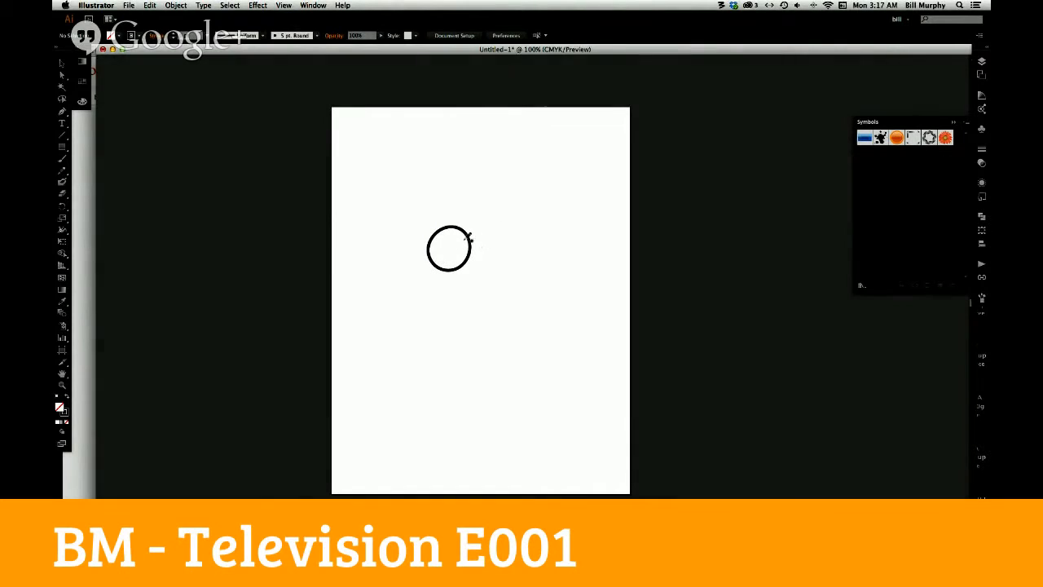
click(62, 63)
drag(404, 224, 507, 298)
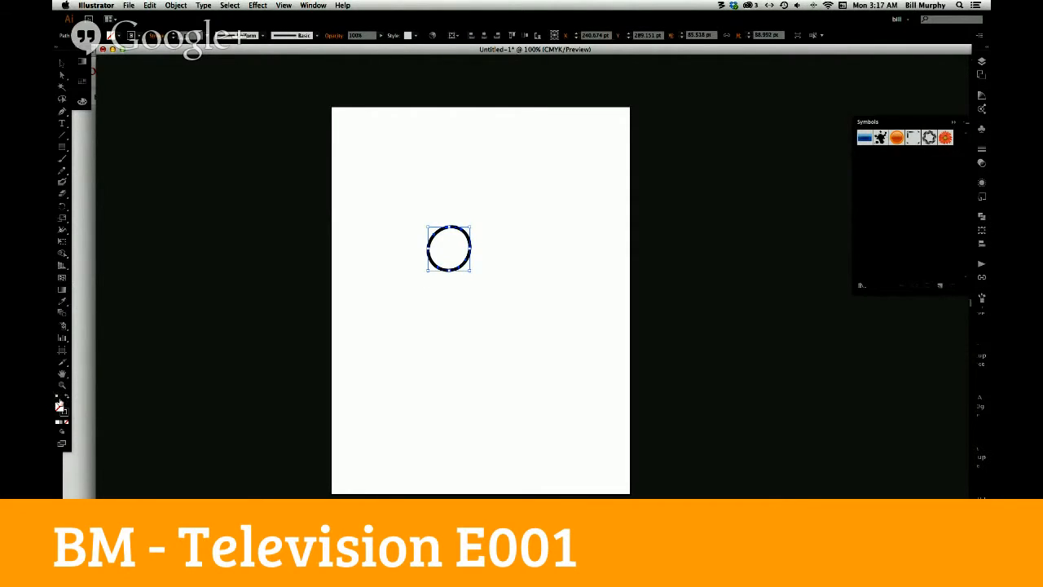
Give the circle a white fill with a black stroke and thicken the stroke by several increments
click(61, 407)
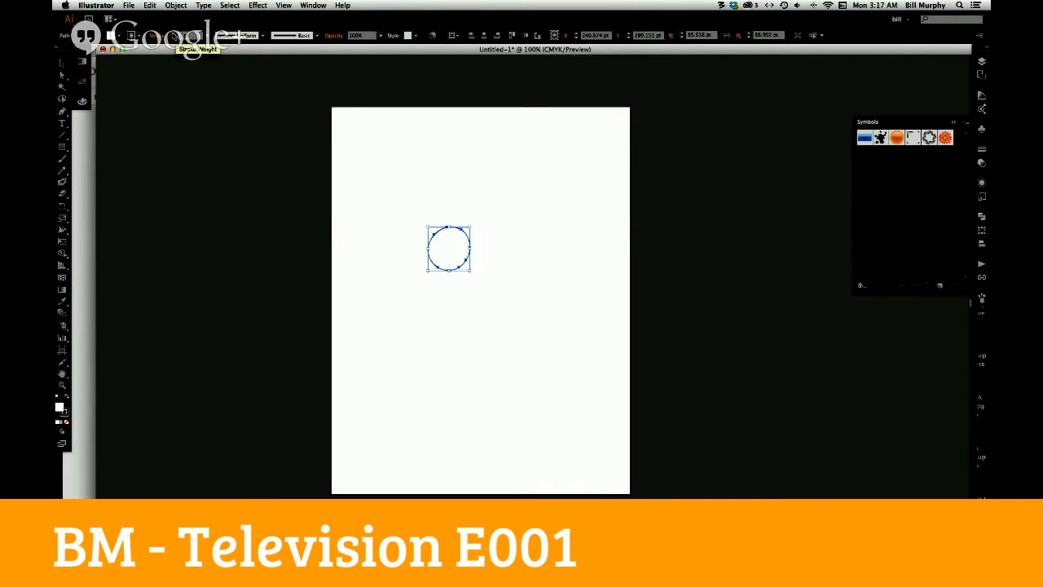
click(173, 33)
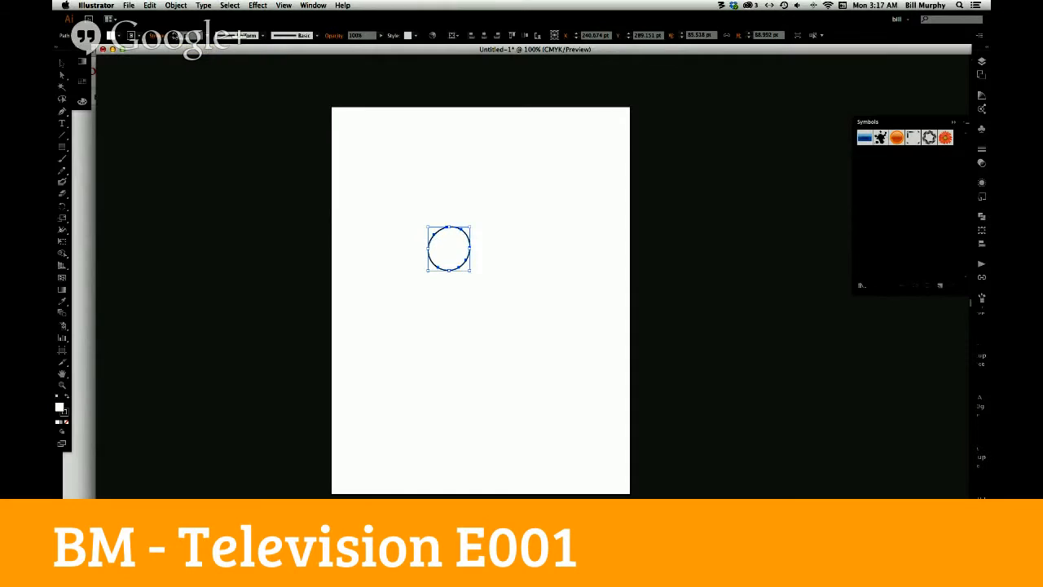
click(173, 33)
click(173, 32)
click(173, 33)
click(173, 32)
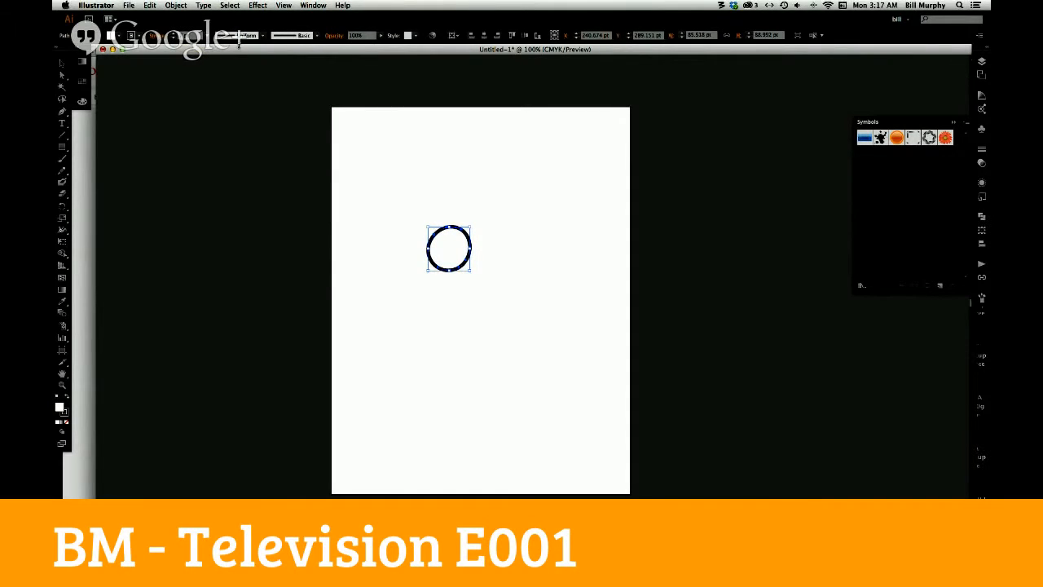
Try a lopsided, teardrop-shaped variable width profile on the circle's stroke
click(261, 36)
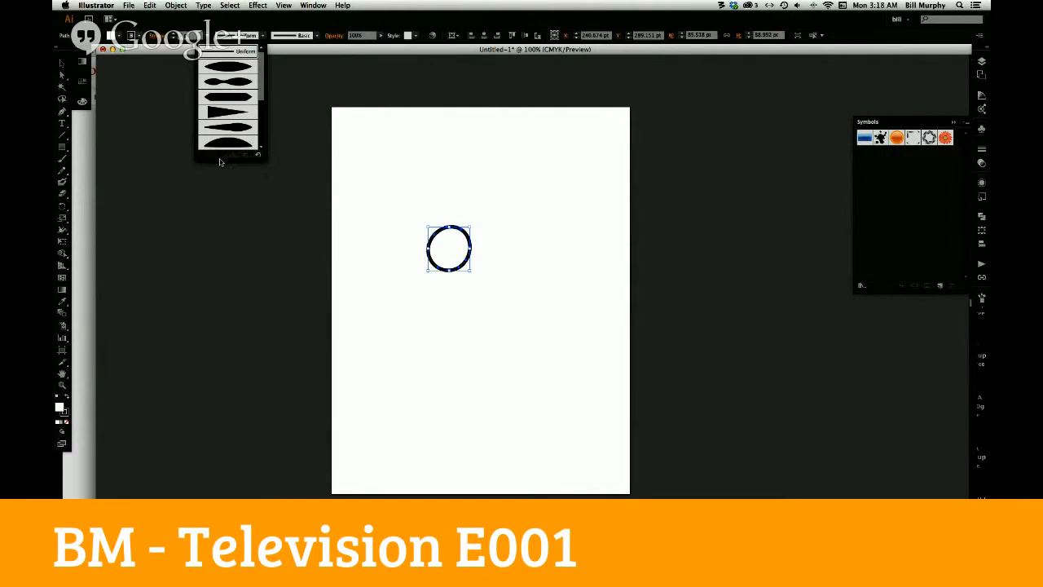
scroll(259, 147, down, 5)
drag(260, 140, 254, 62)
click(241, 130)
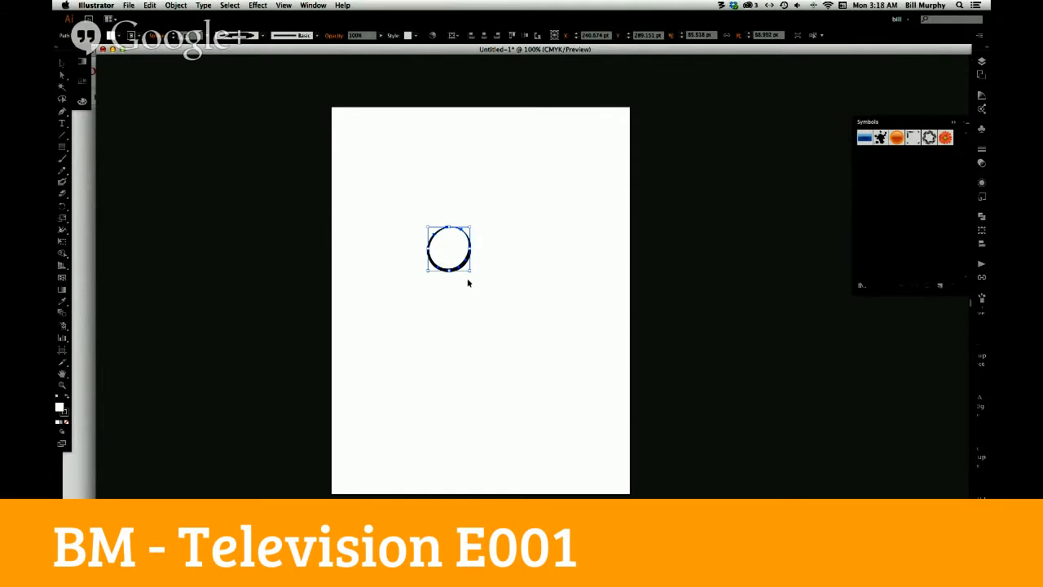
Apply the lens-shaped variable width profile that tapers at both ends to the circle's stroke and deselect it
click(261, 36)
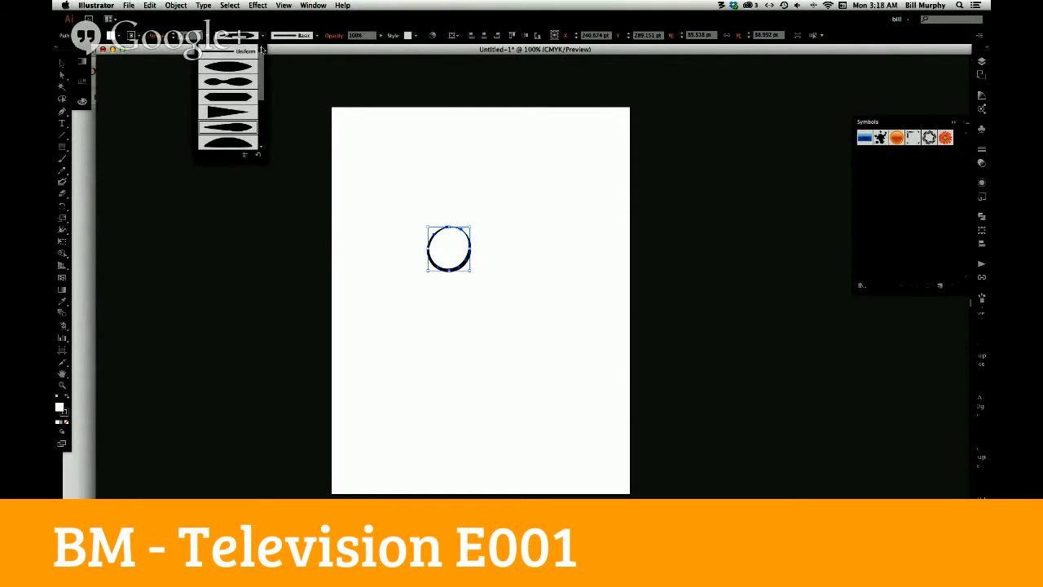
click(247, 73)
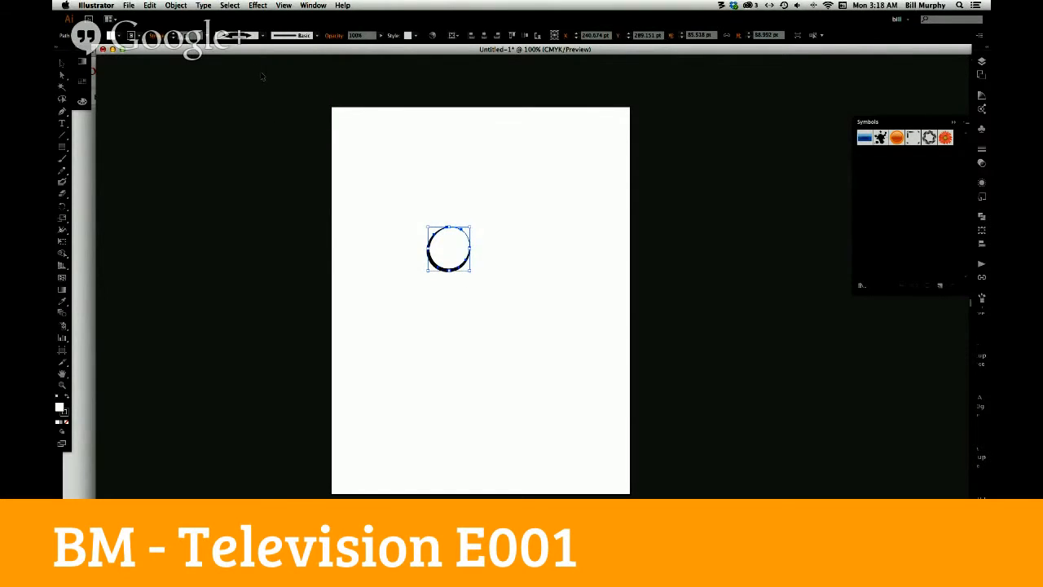
click(484, 270)
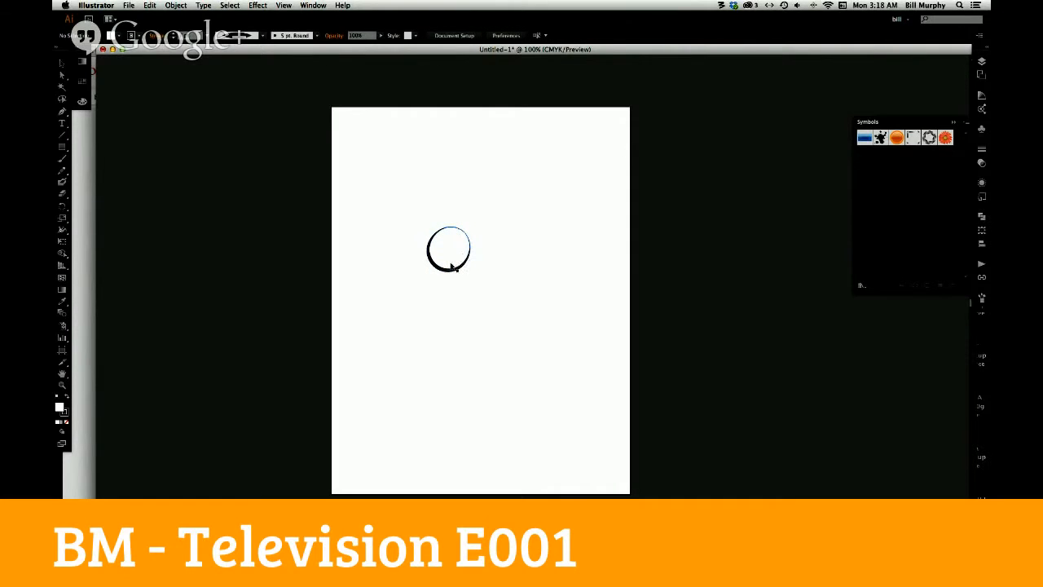
Duplicate the tapered circle by copying it and pasting the copy into the document
drag(401, 212, 512, 306)
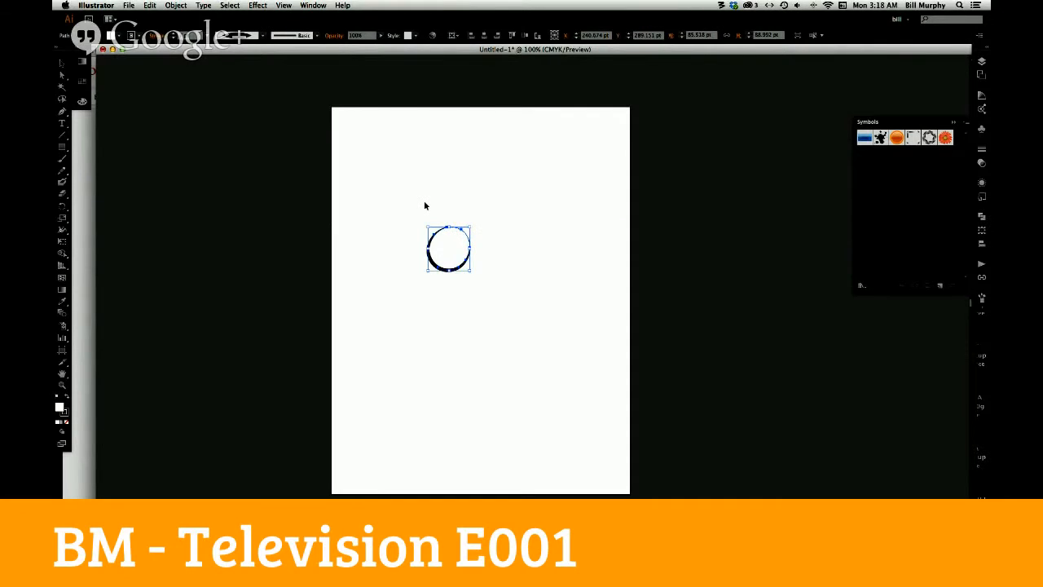
key(a)
key(super+v)
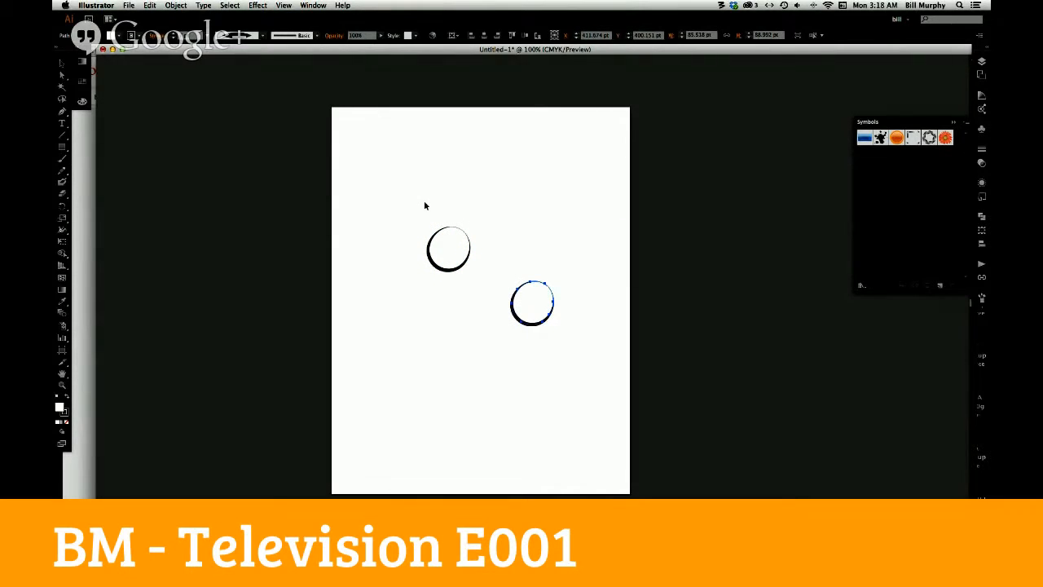
key(v)
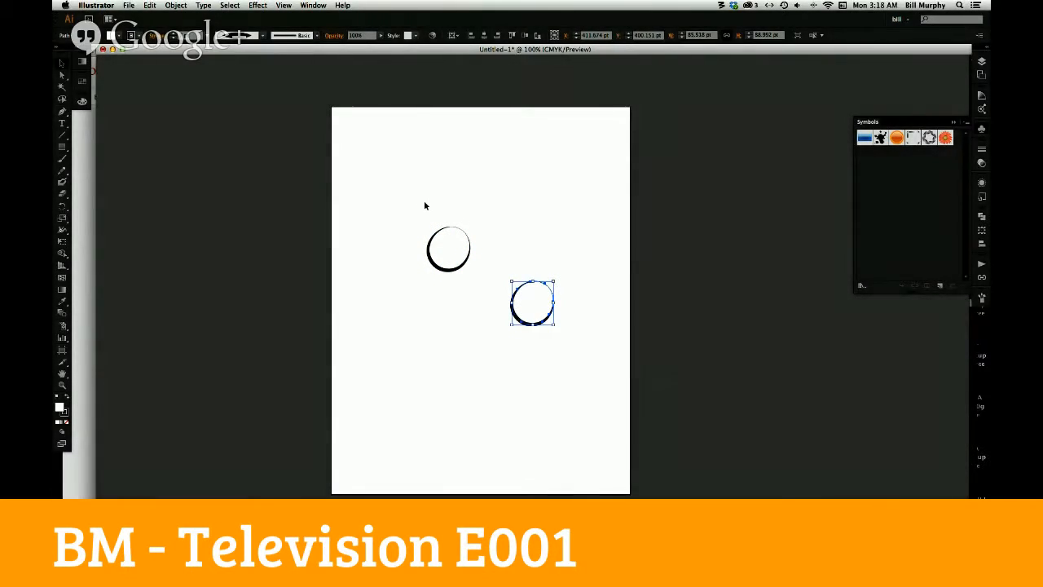
Scale the copied circle down proportionally to about 30% of its size
key(z)
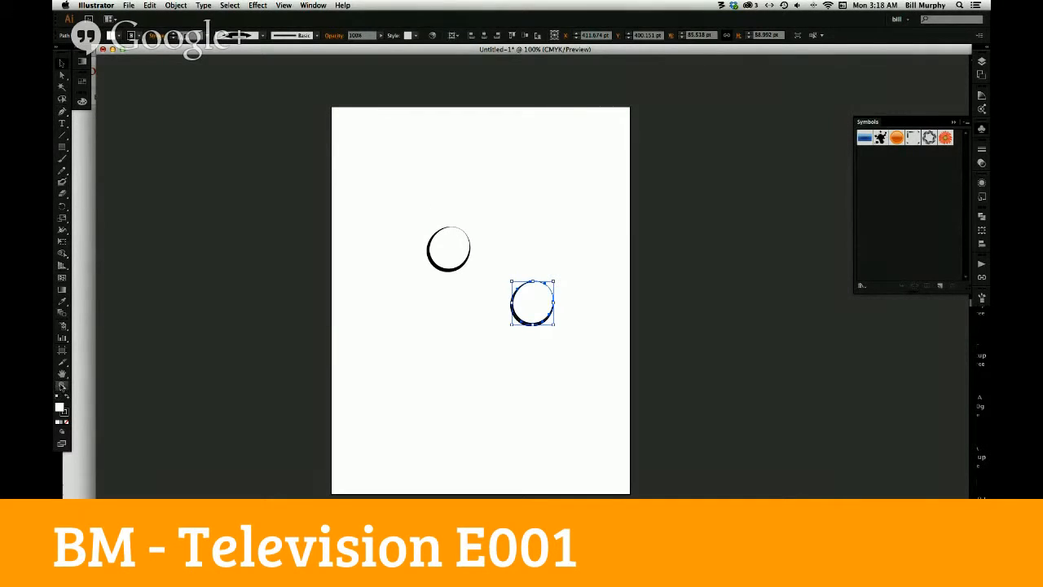
drag(403, 211, 601, 366)
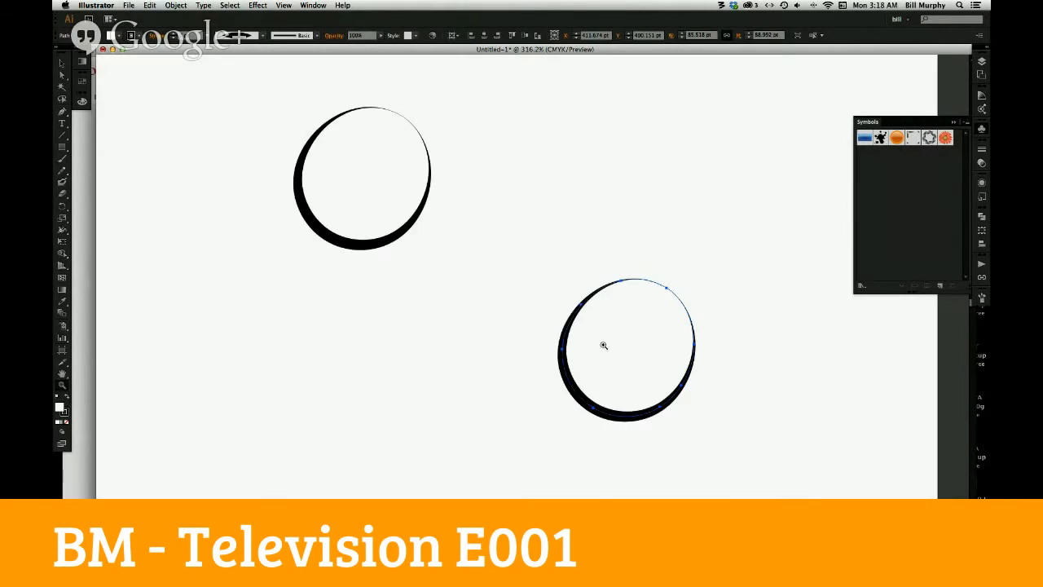
click(62, 63)
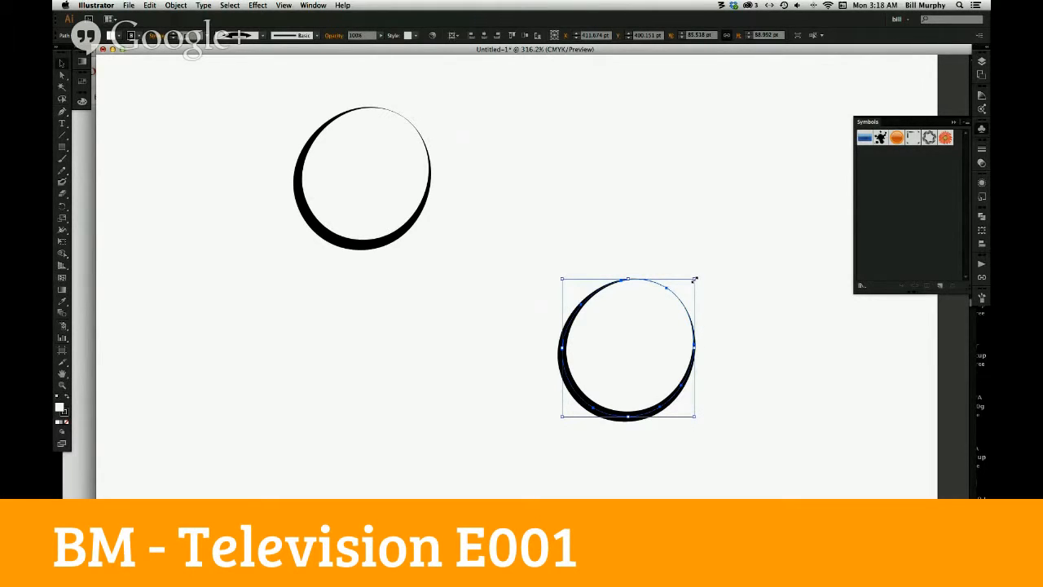
drag(695, 278, 616, 379)
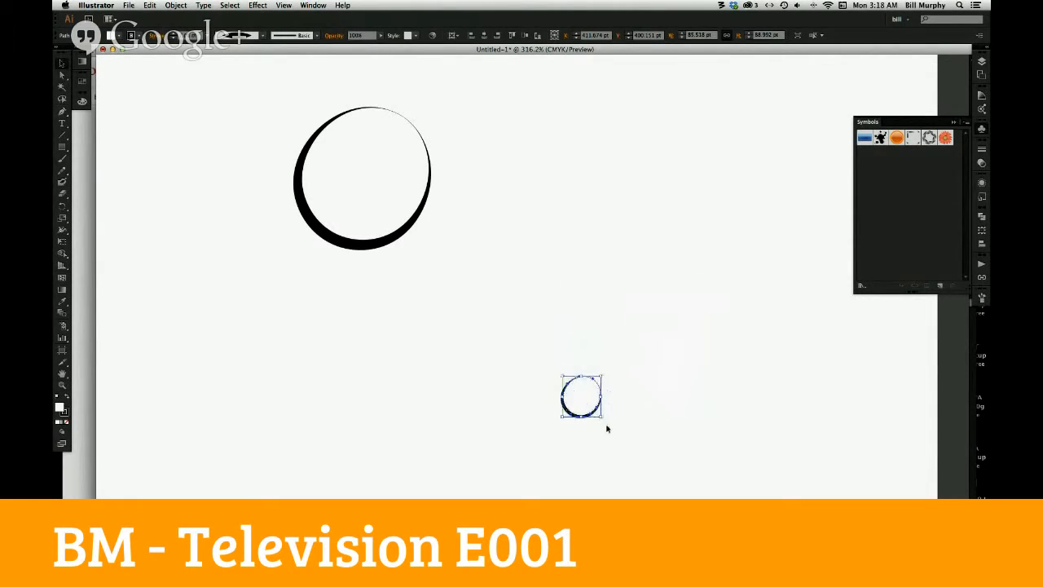
Give the small circle a black fill with no stroke and place it inside the large circle's lower right as a pupil
click(67, 398)
click(68, 421)
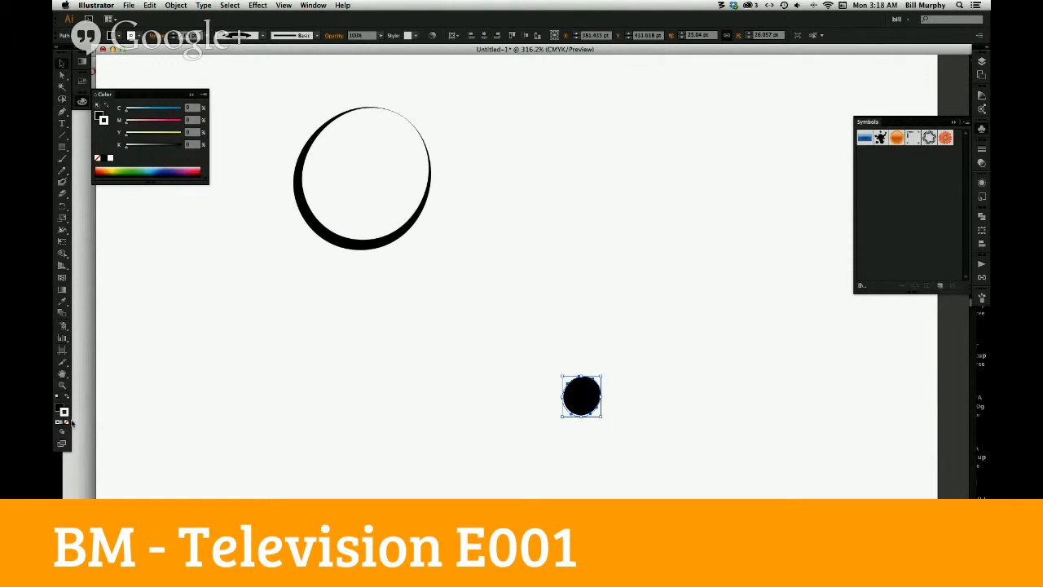
click(67, 422)
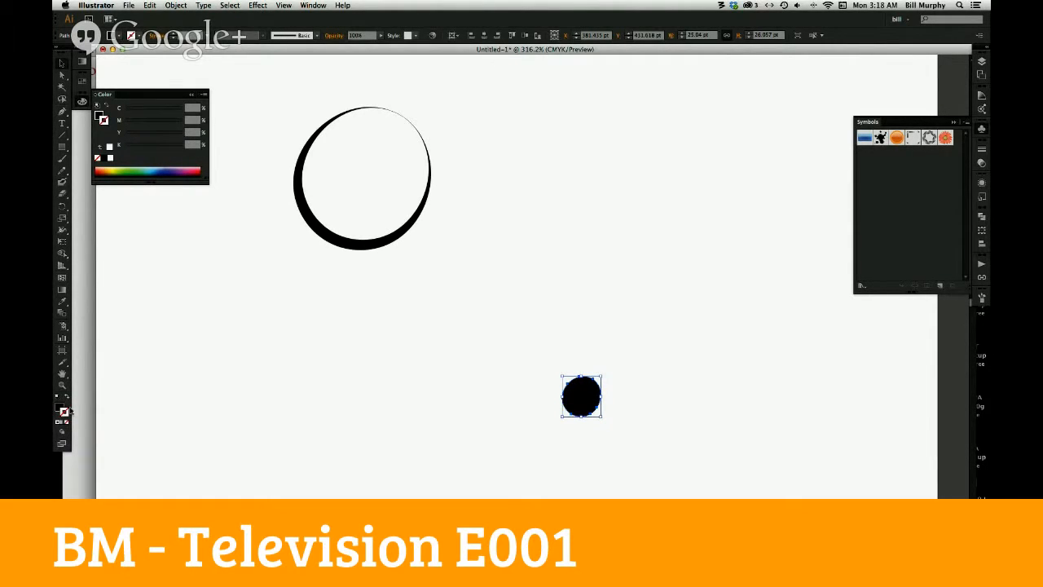
click(326, 409)
drag(584, 400, 395, 214)
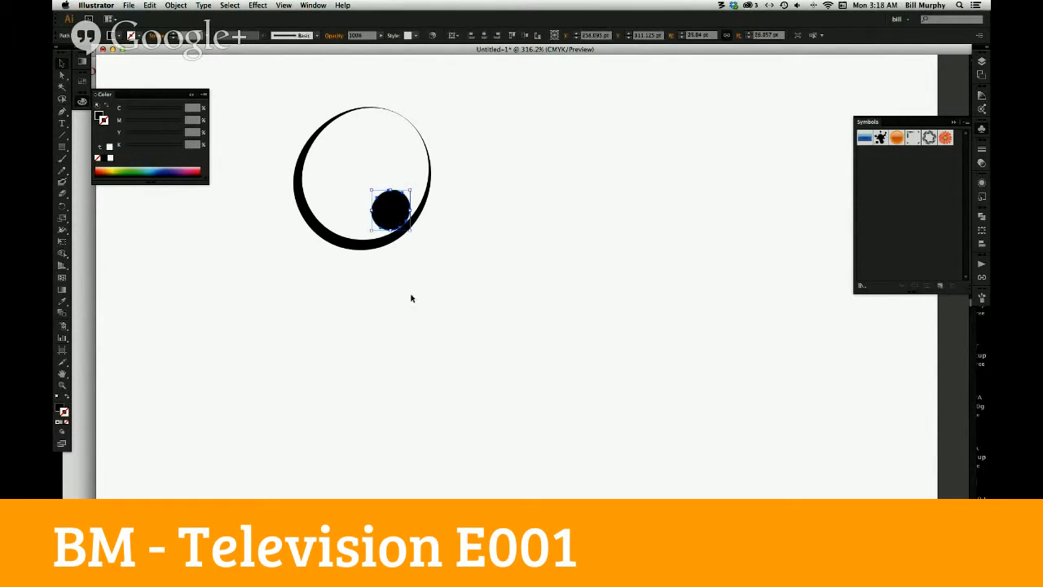
Paste a copy of the pupil circle and scale it down to about 12.5 × 13 pt
key(super)
key(super+v)
drag(531, 306, 508, 253)
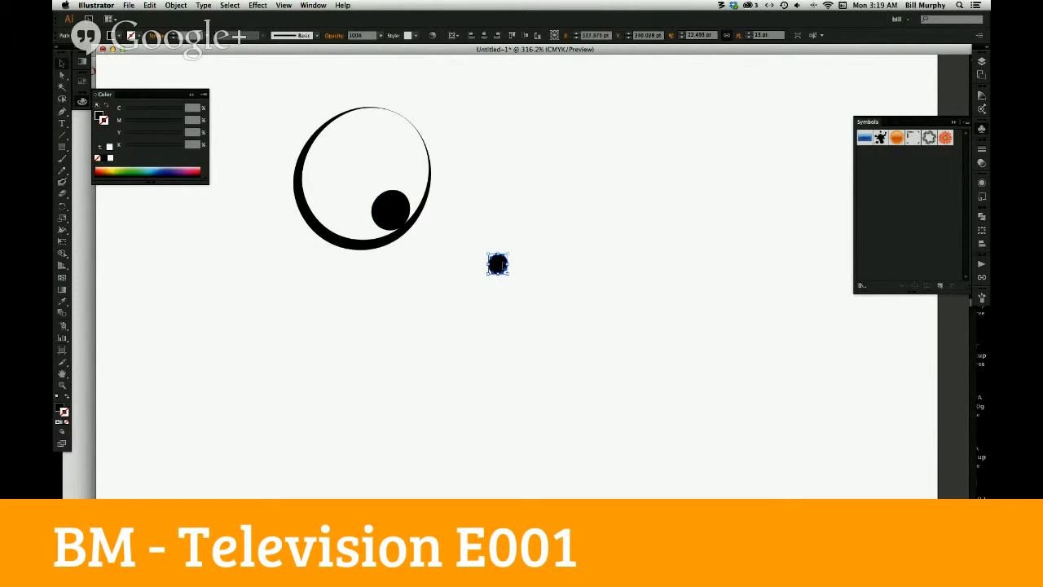
Fill the smallest circle with white, place it over the pupil's upper right as a highlight, and deselect it
click(60, 406)
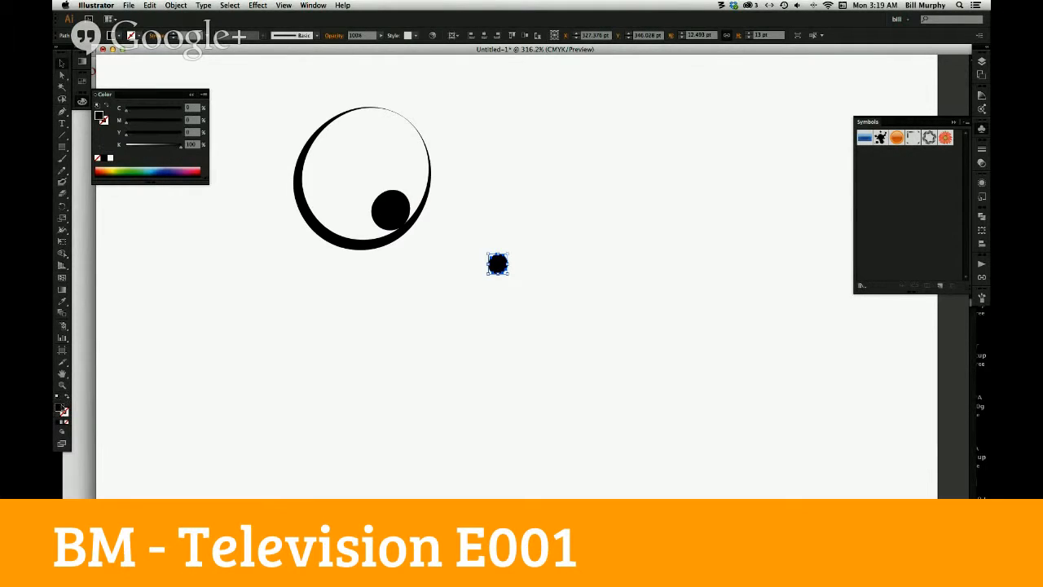
click(110, 158)
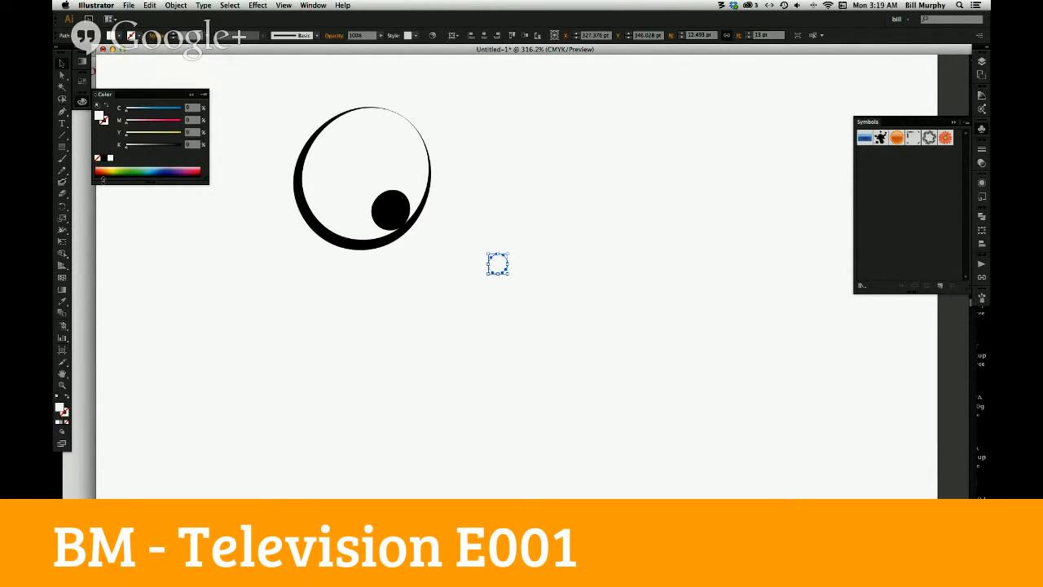
drag(499, 264, 405, 198)
click(431, 256)
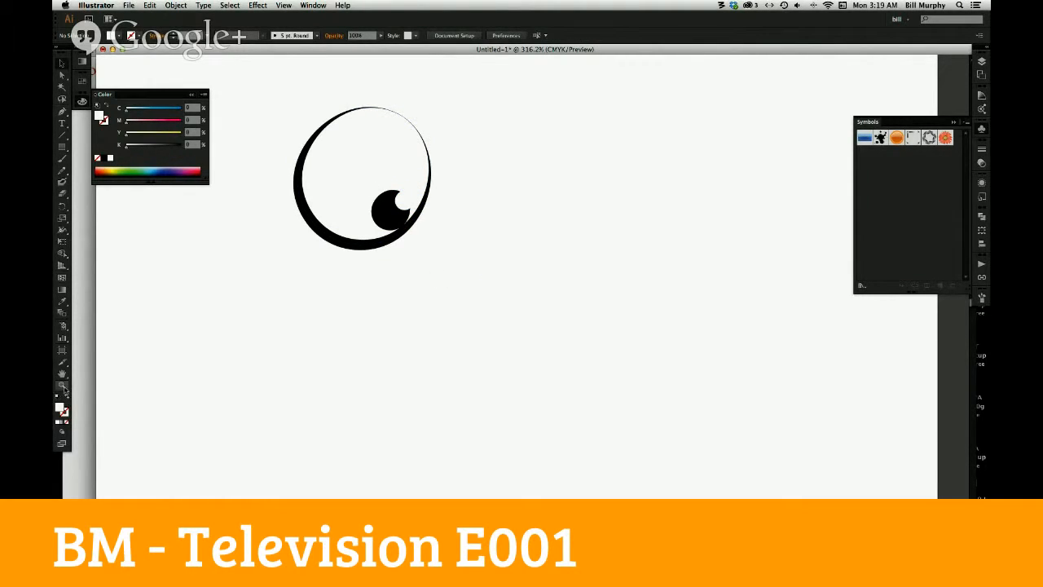
Group the eye outline, pupil and white highlight into one object
click(62, 385)
alt+click(428, 235)
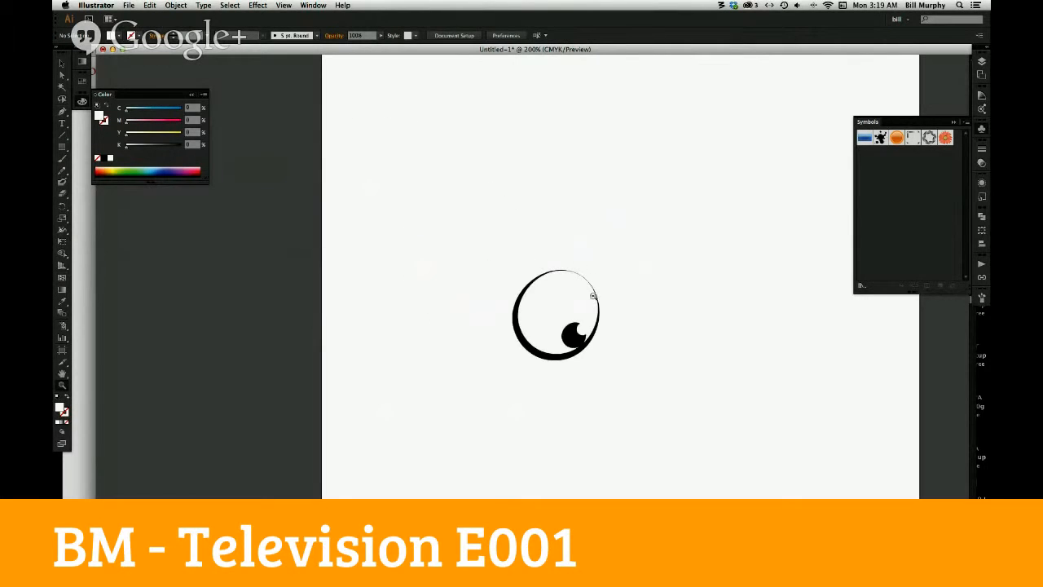
drag(486, 245, 672, 431)
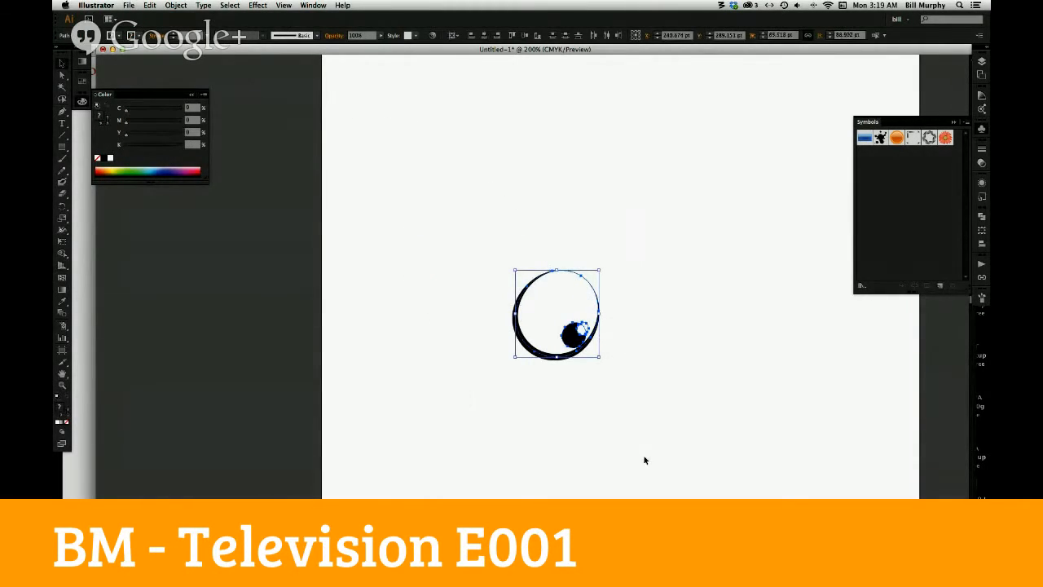
click(477, 238)
drag(492, 262, 621, 415)
key(super)
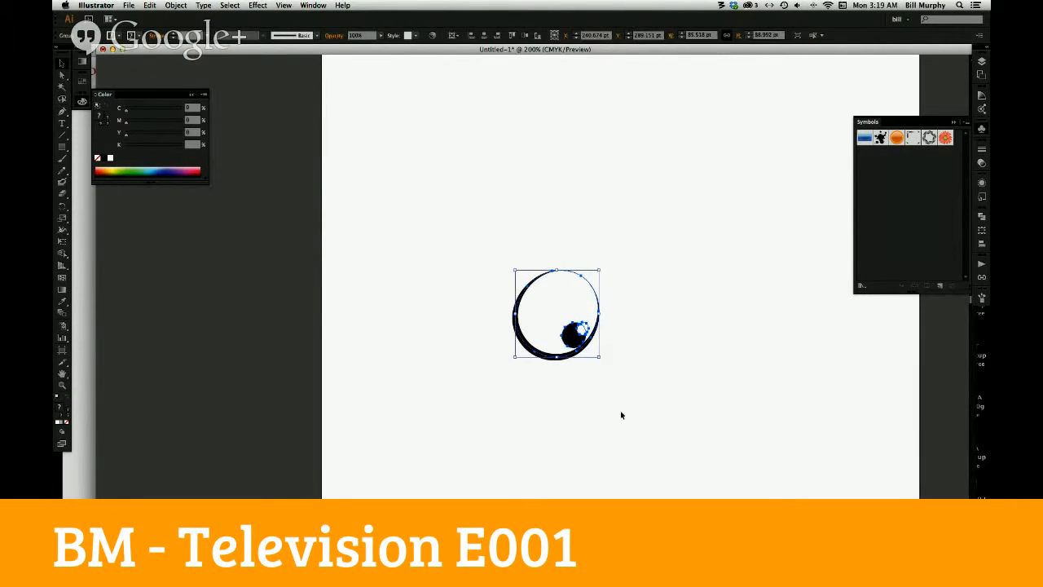
click(558, 409)
click(530, 348)
click(527, 405)
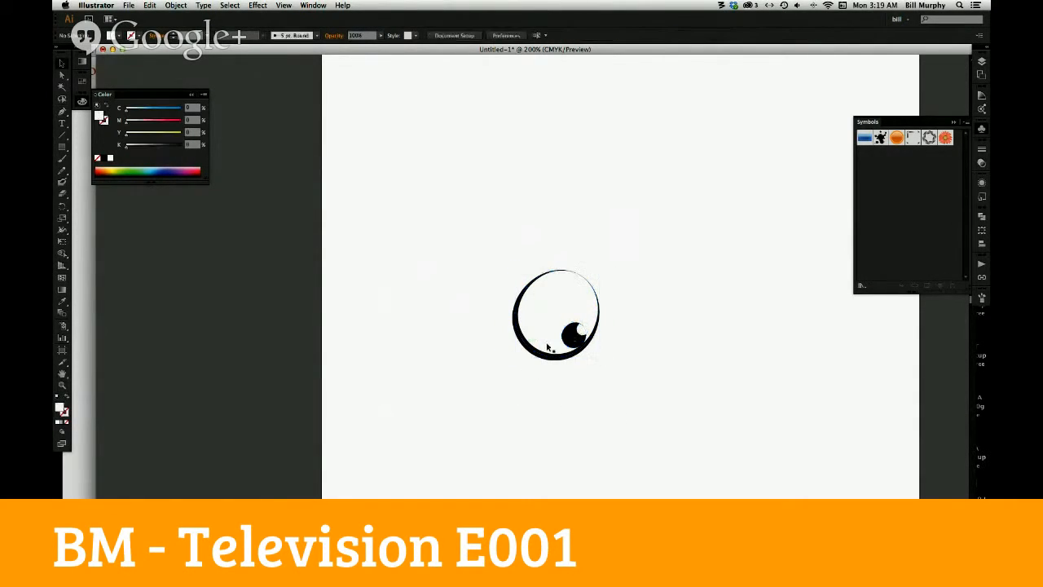
click(573, 337)
click(561, 413)
Duplicate the grouped eye to its right, then cut the copy and paste it behind the original eye
drag(528, 349, 577, 359)
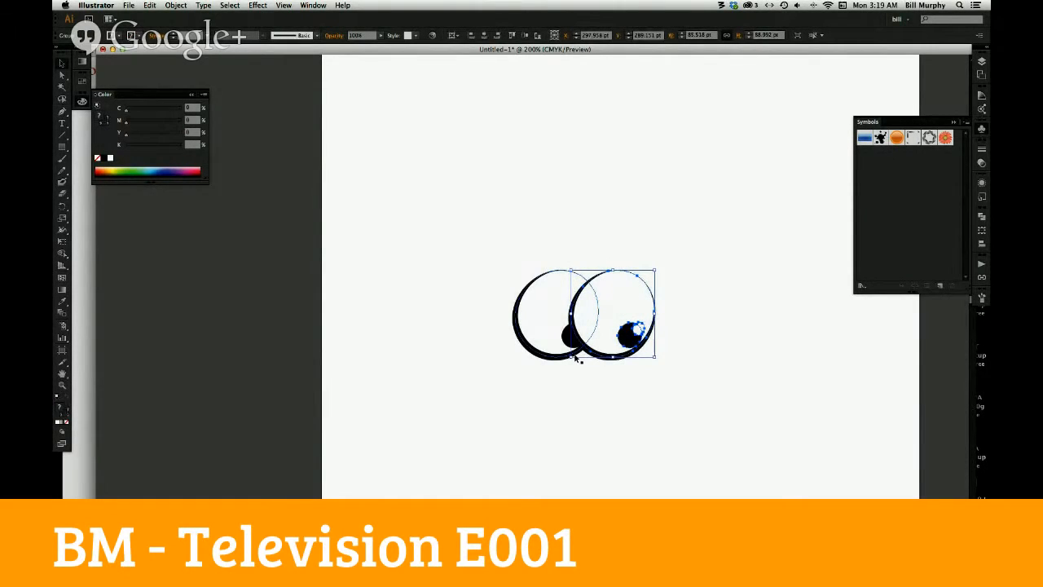
key(Delete)
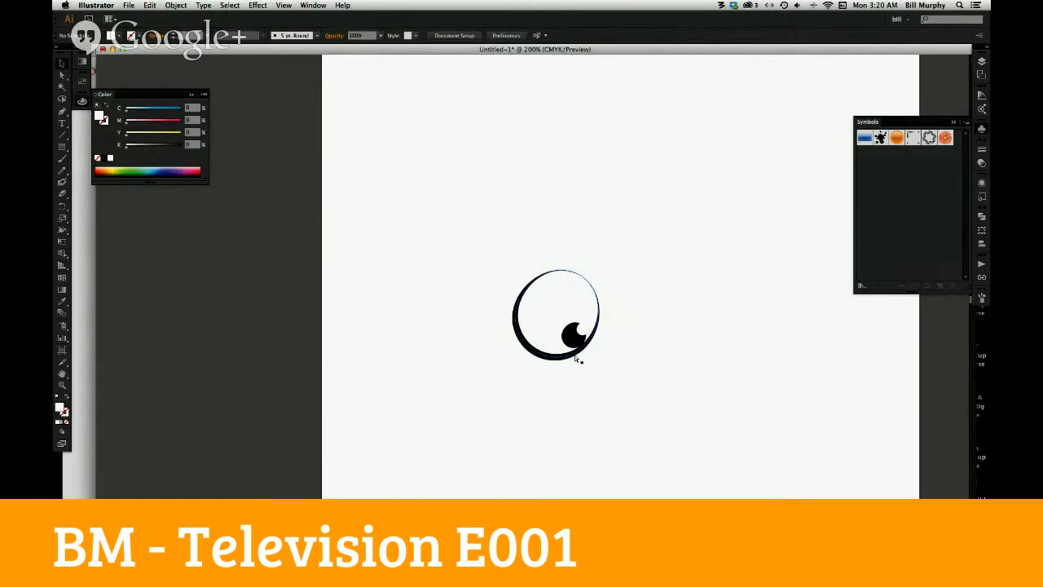
key(super+z)
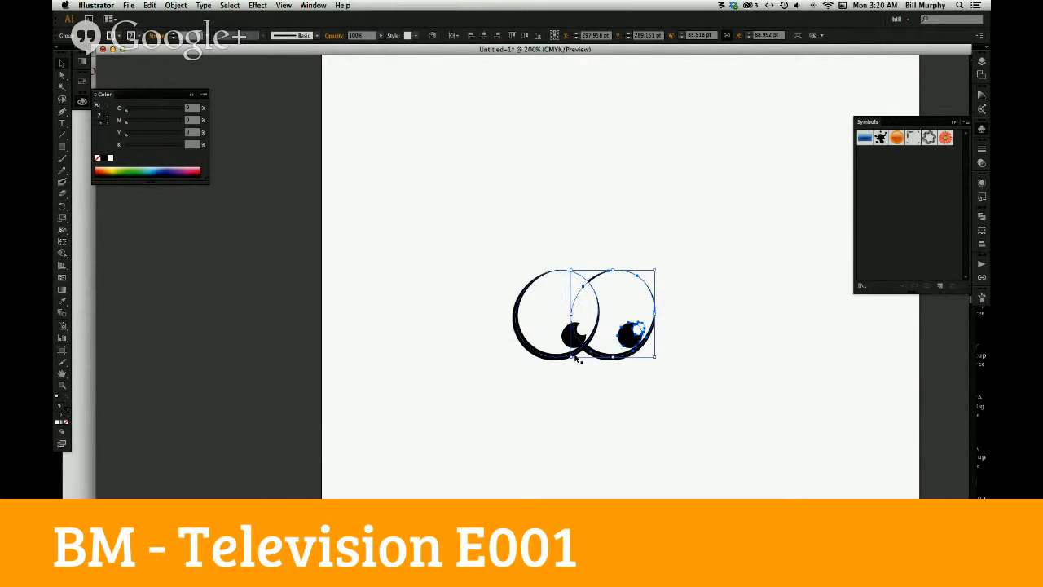
Nudge the rear eye about 13 pt left and slightly up so it overlaps behind the front eye, and deselect it
key(Left)
key(Left)
key(Left)
key(Left)
key(Left)
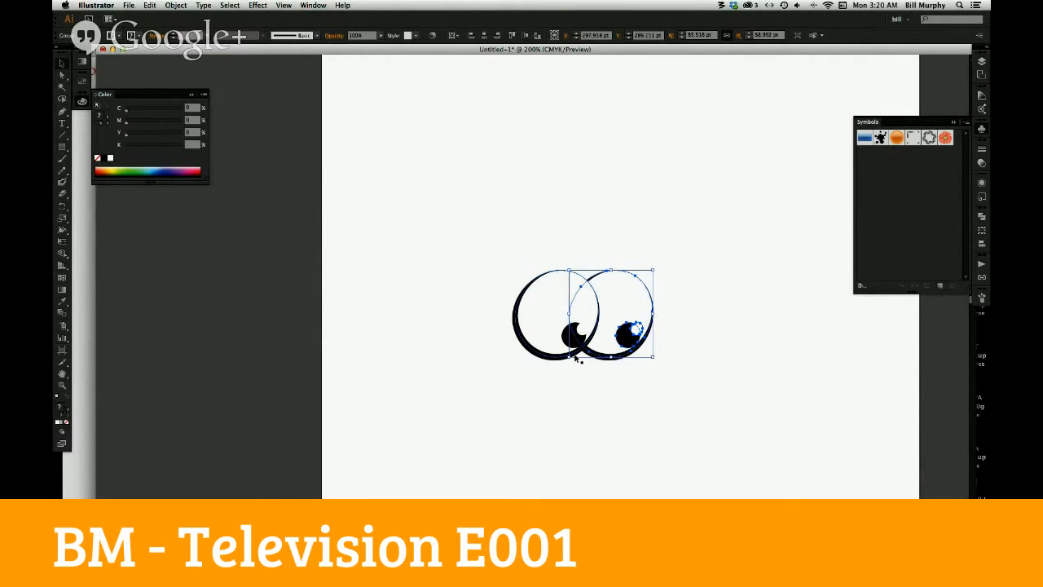
key(Left)
key(Left)
key(Left)
key(Left)
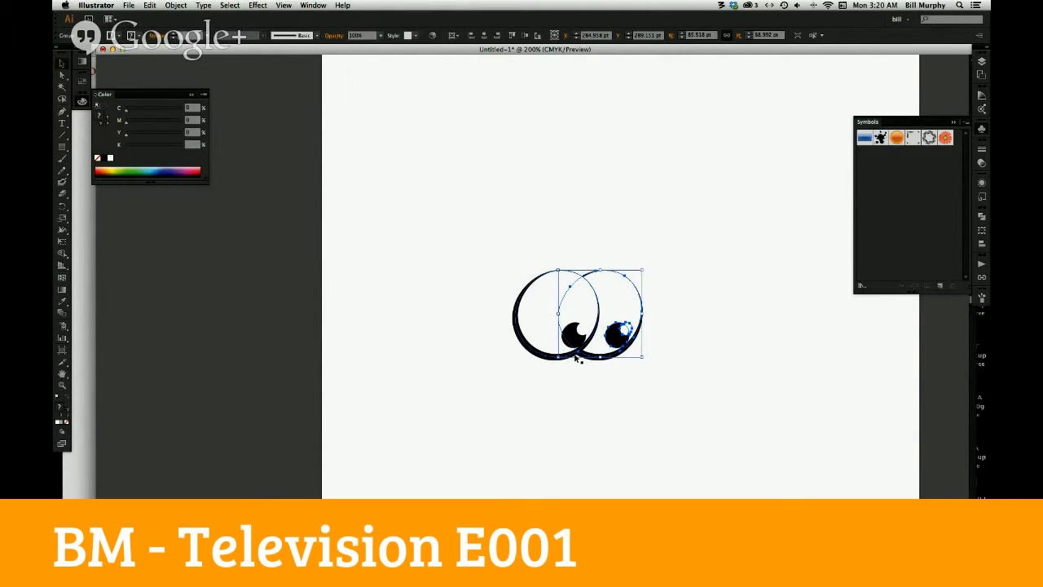
key(Up)
key(Up)
key(Up)
key(Up)
key(Up)
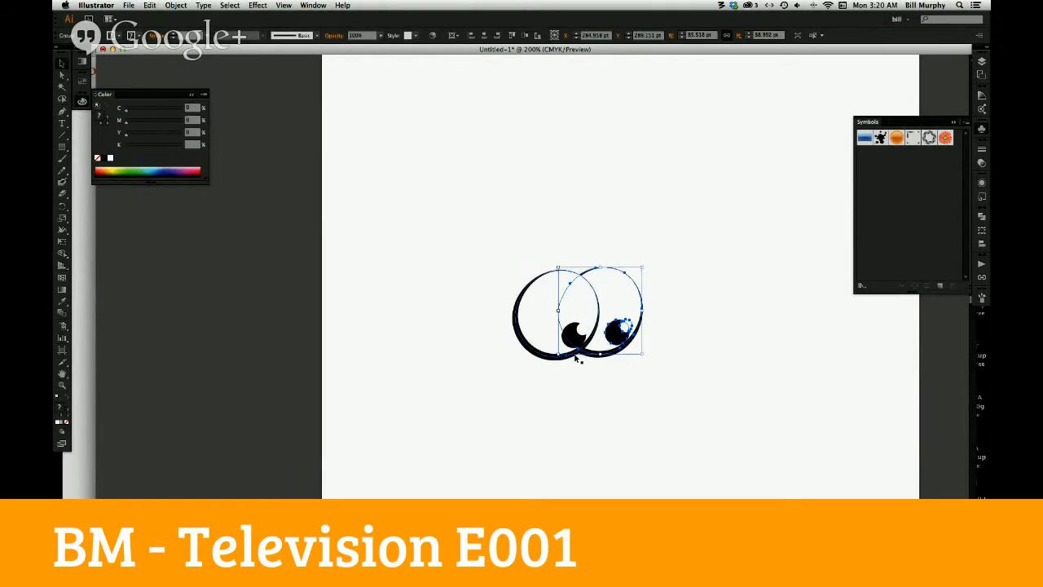
click(586, 416)
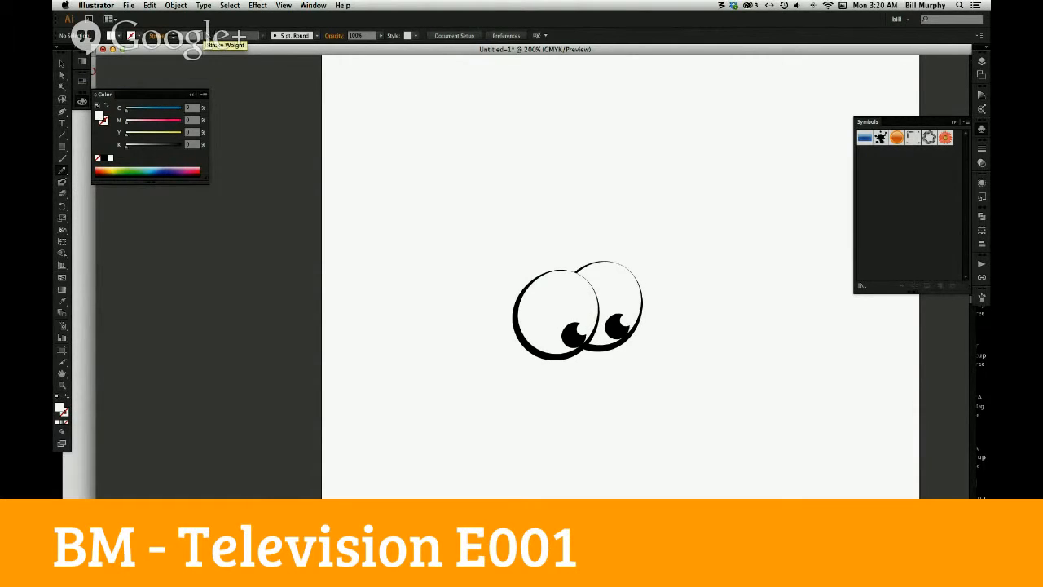
Set up the drawing stroke with a weight, the lens-shaped variable width profile and the Basic brush
click(207, 36)
click(220, 101)
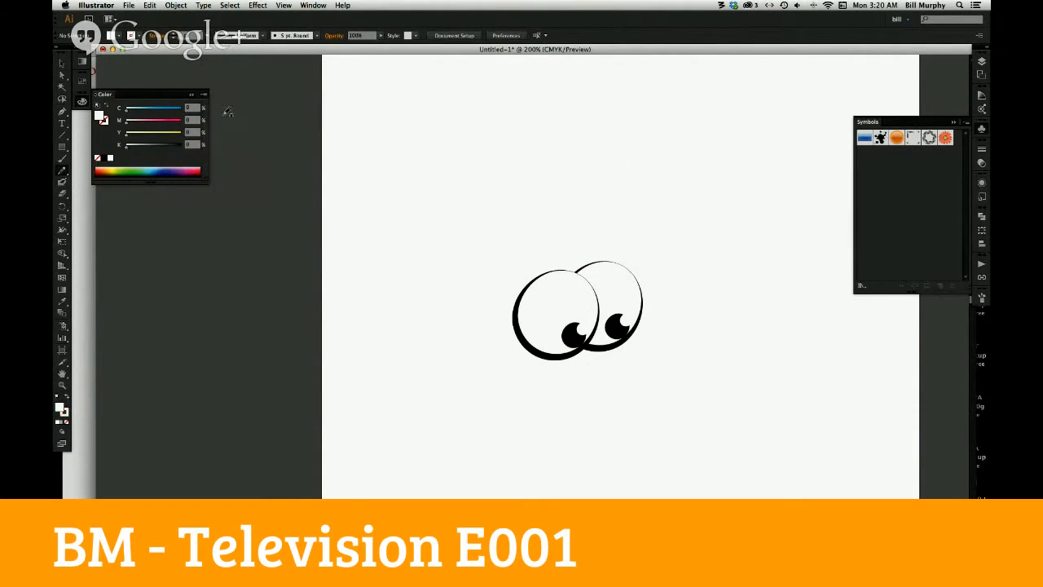
click(247, 36)
click(243, 70)
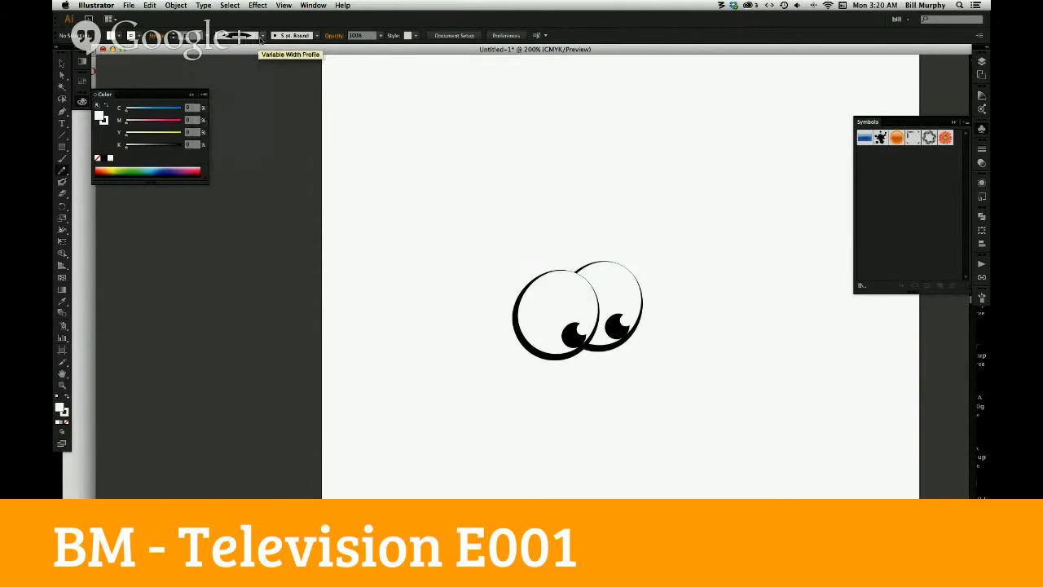
click(313, 36)
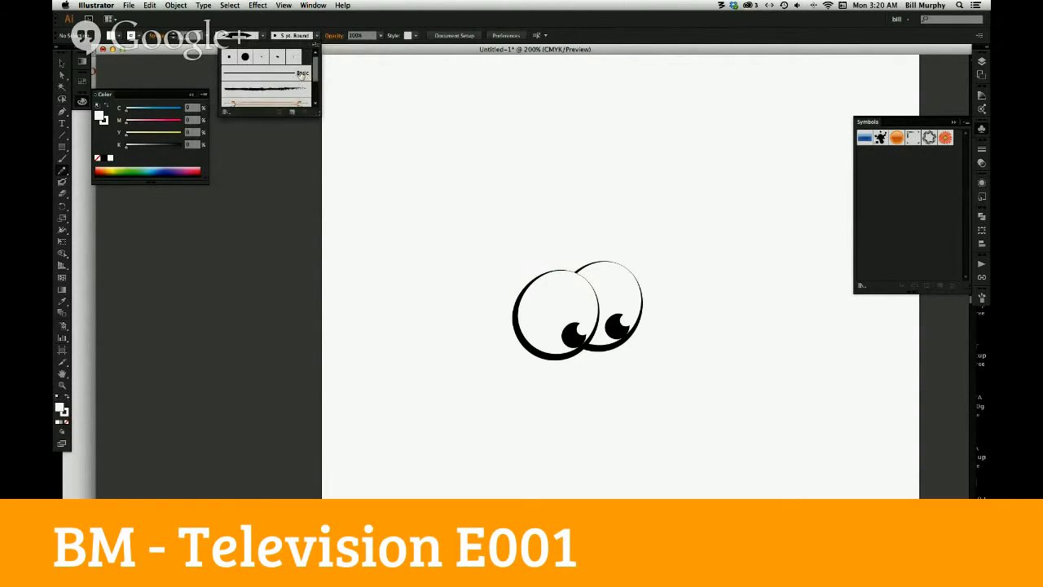
click(300, 73)
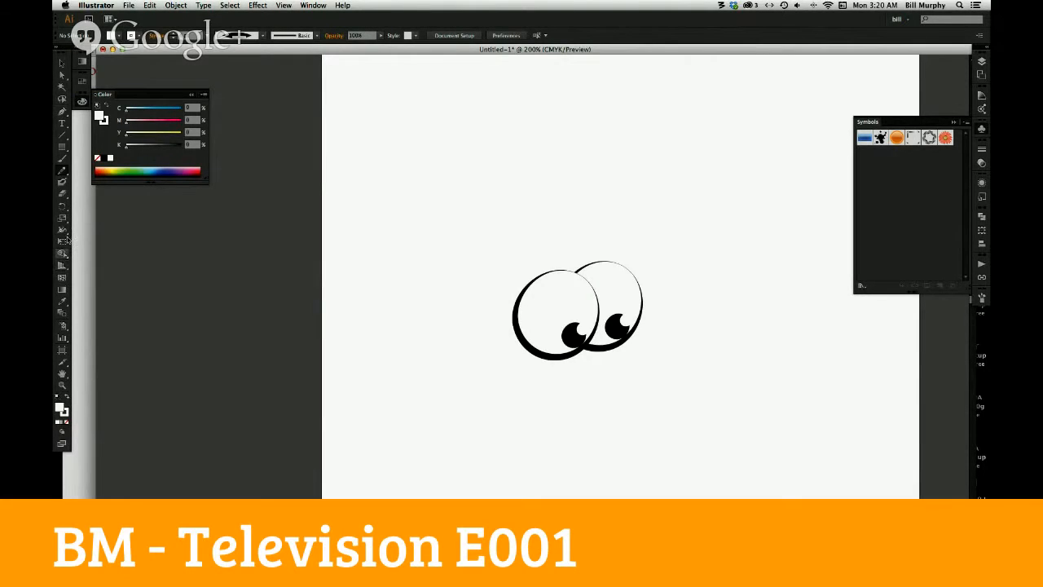
Draw a rounded snout curve with a small curled end below the eyes using the Pencil tool, about 161 × 104 pt, and select it
click(61, 169)
mouse_move(583, 361)
mouse_down()
mouse_move(701, 390)
mouse_move(662, 433)
mouse_move(584, 392)
mouse_move(551, 408)
mouse_move(581, 401)
mouse_up()
click(64, 64)
drag(750, 376, 540, 460)
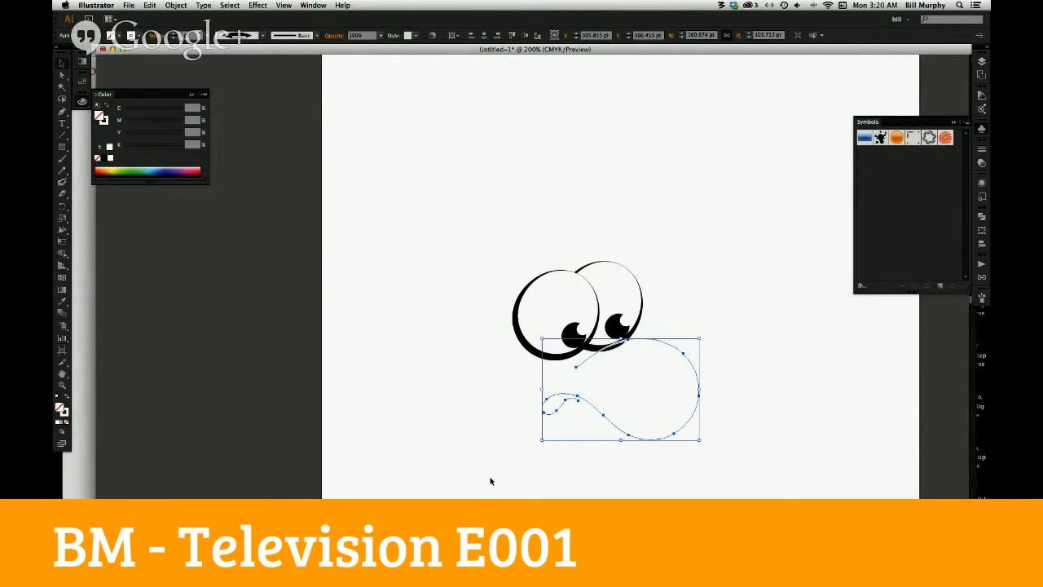
Set the snout curve's stroke color to black and deselect it
click(67, 417)
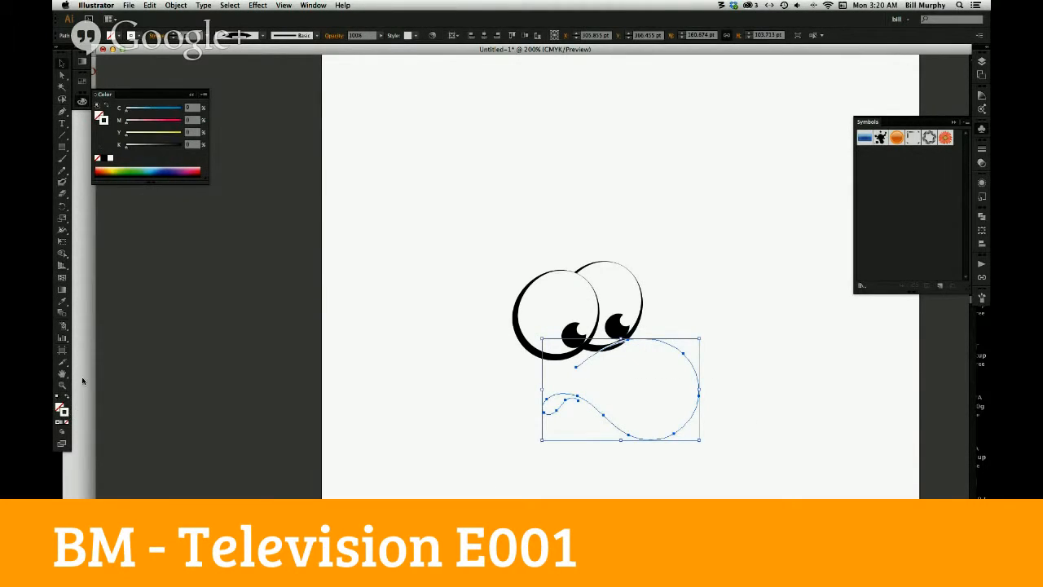
click(103, 158)
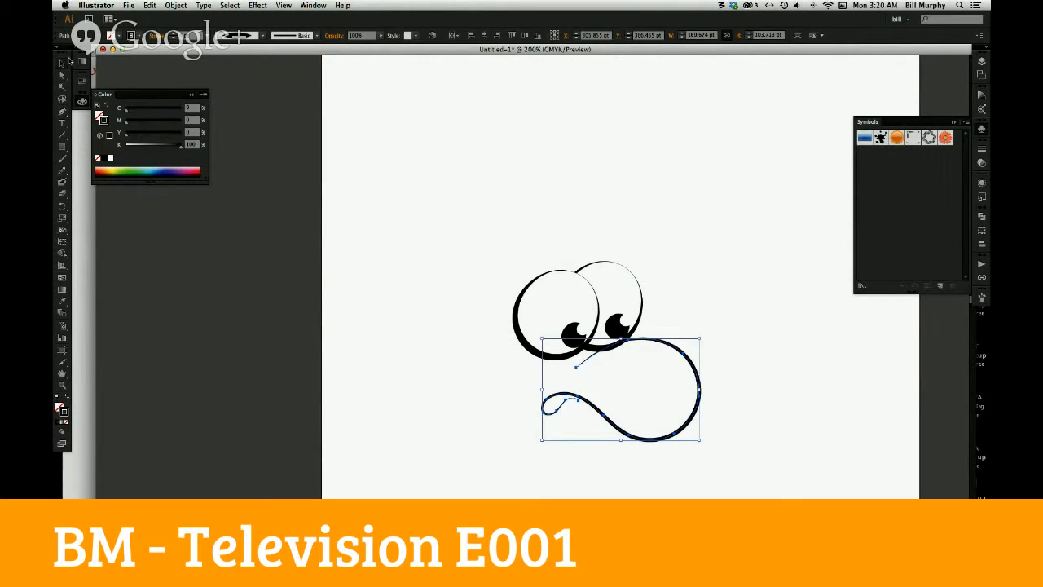
click(424, 465)
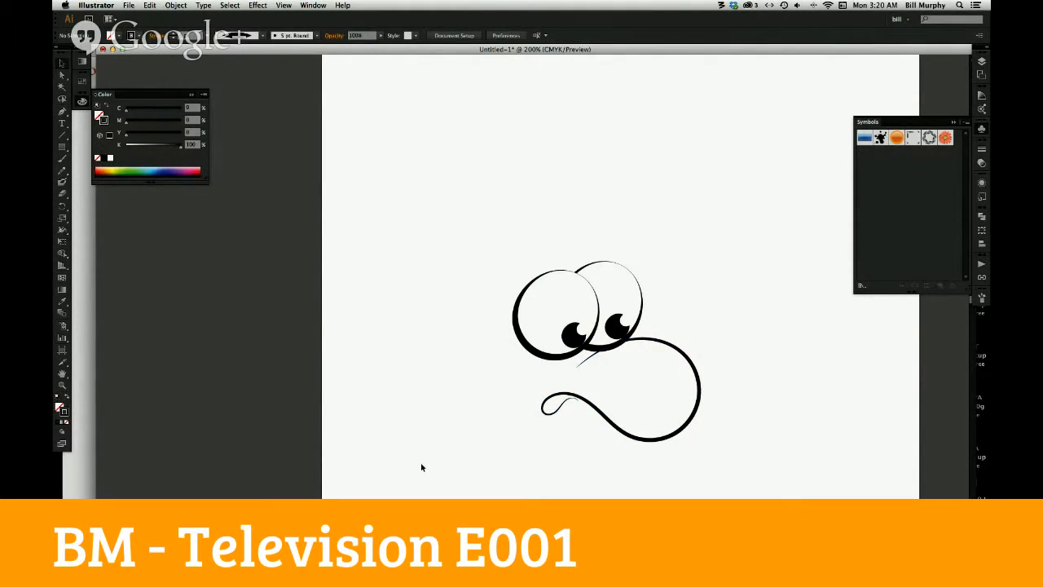
Cut the snout curve, paste it back into the artwork and move it slightly up toward the eyes
drag(496, 462, 767, 420)
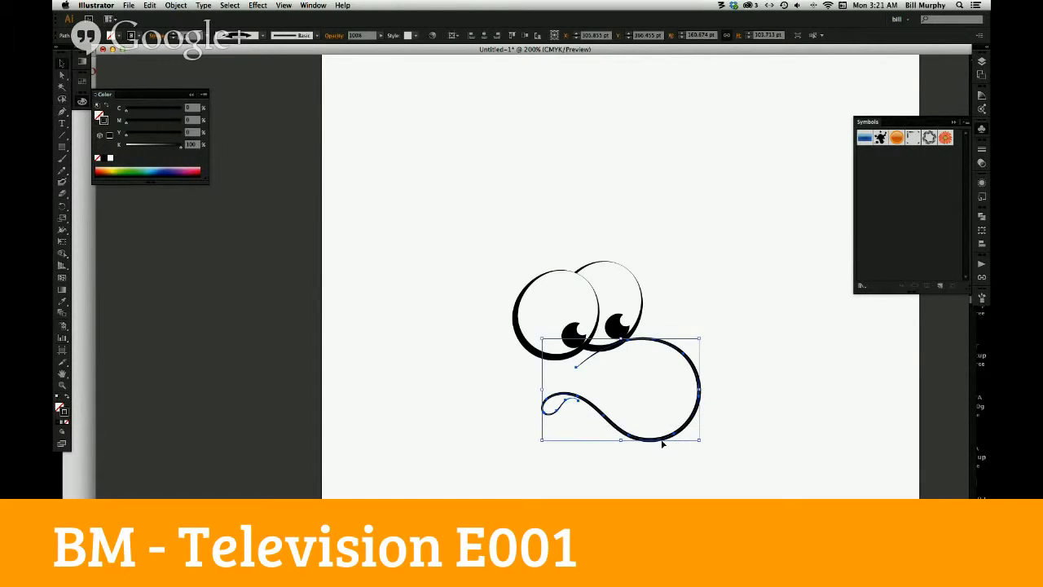
key(a)
key(super+x)
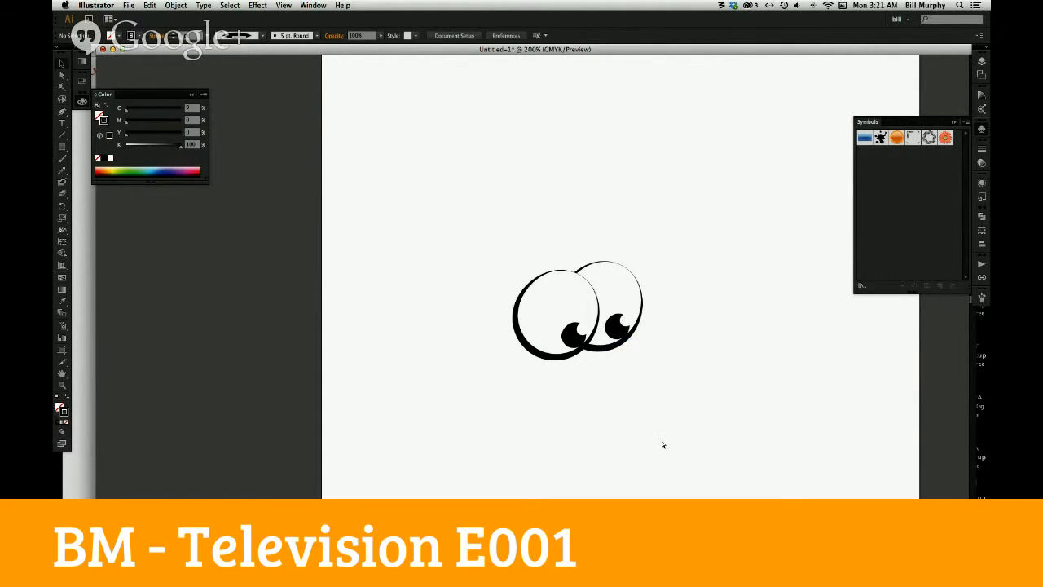
key(super+b)
drag(686, 421, 678, 405)
Fill the snout with white and position it so its upper edge sits just beneath the pupils, then deselect it
key(x)
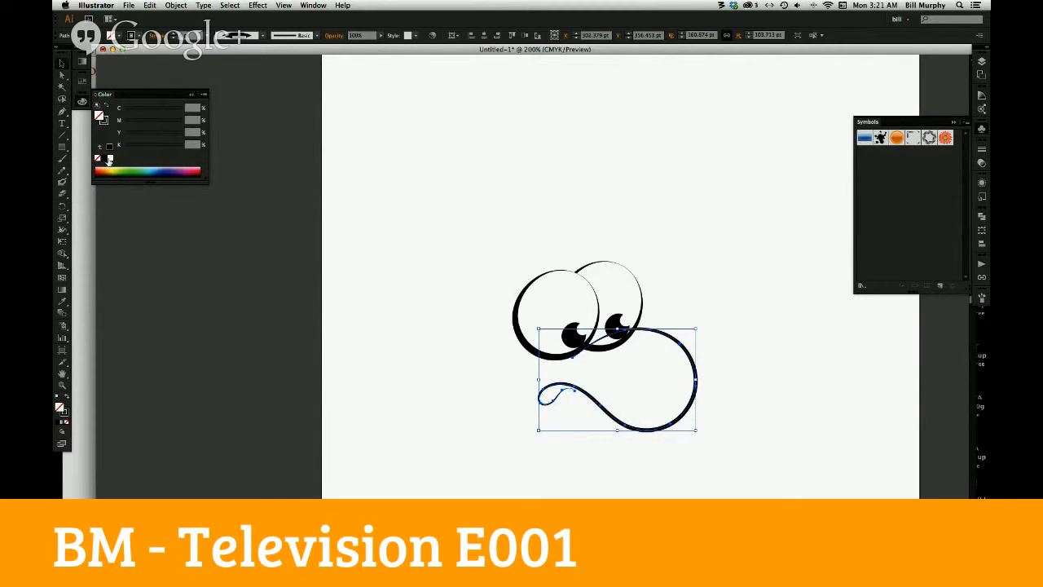
click(110, 158)
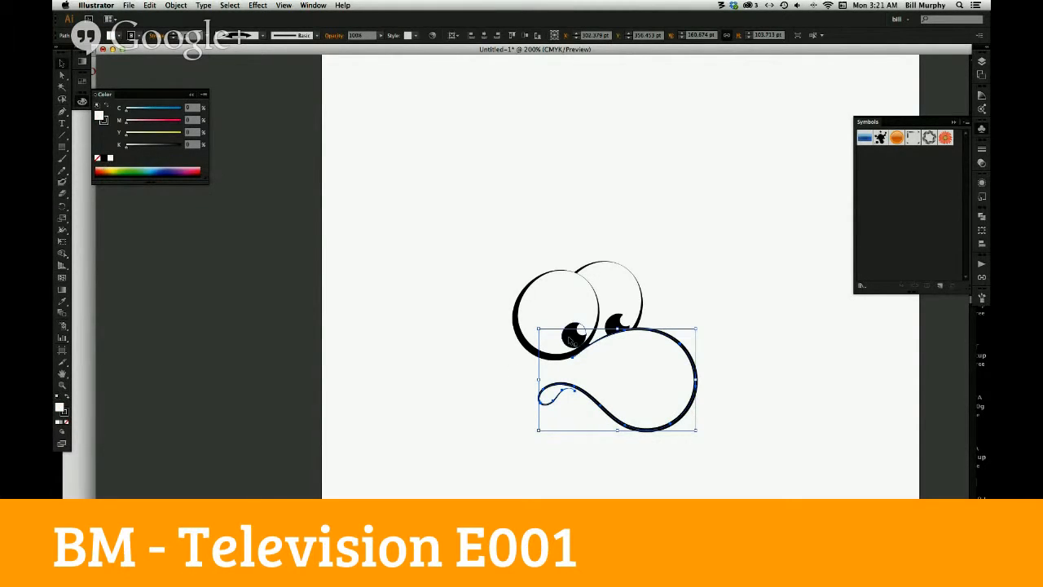
drag(650, 399, 616, 364)
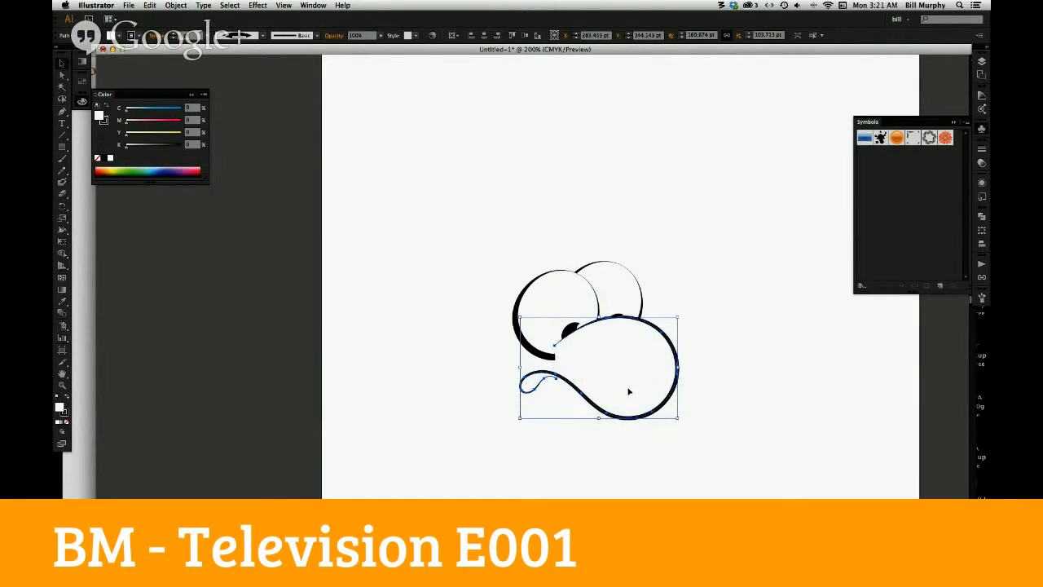
drag(626, 391, 626, 396)
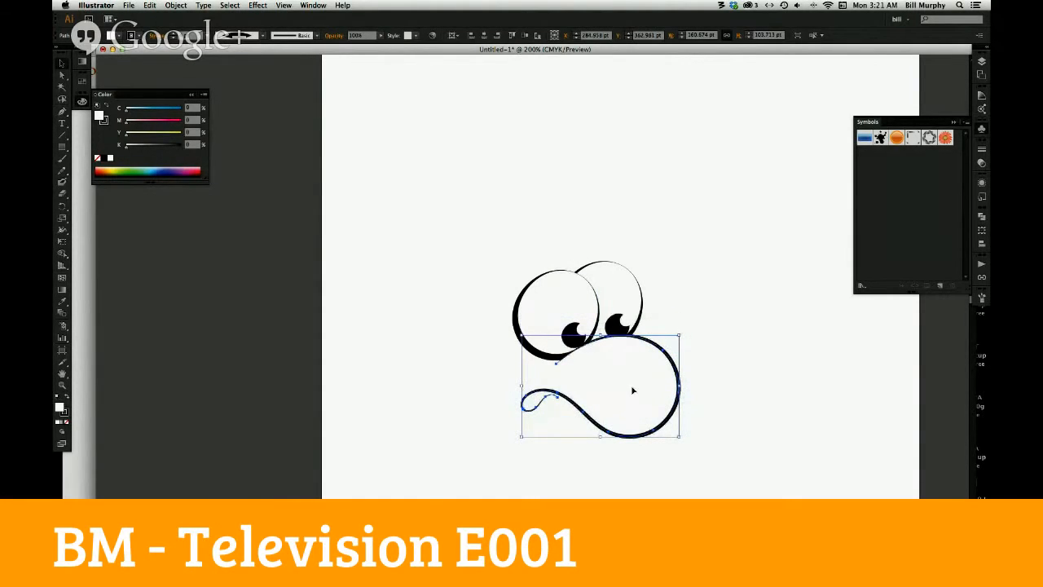
drag(623, 391, 628, 390)
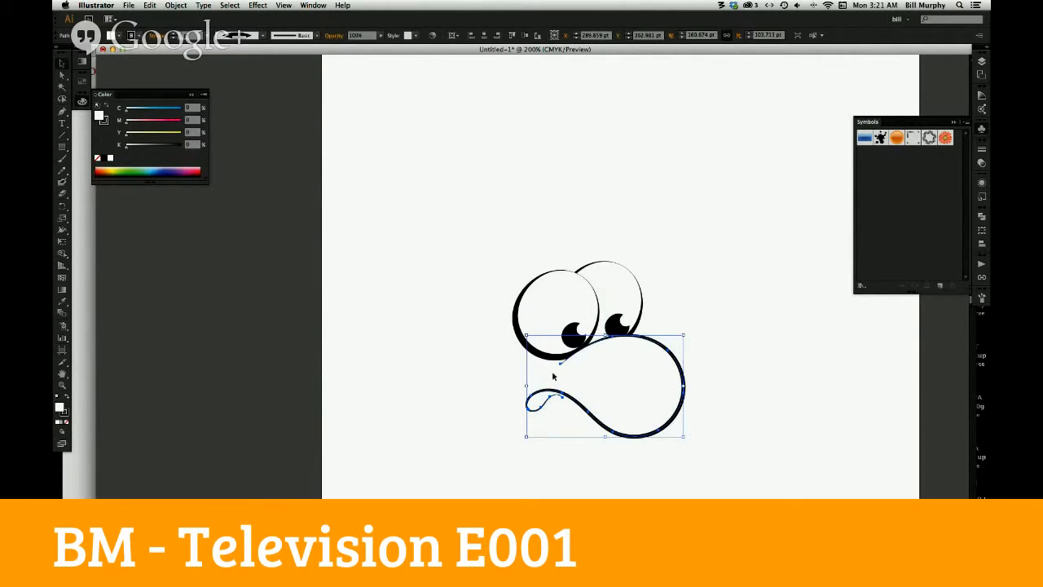
click(570, 469)
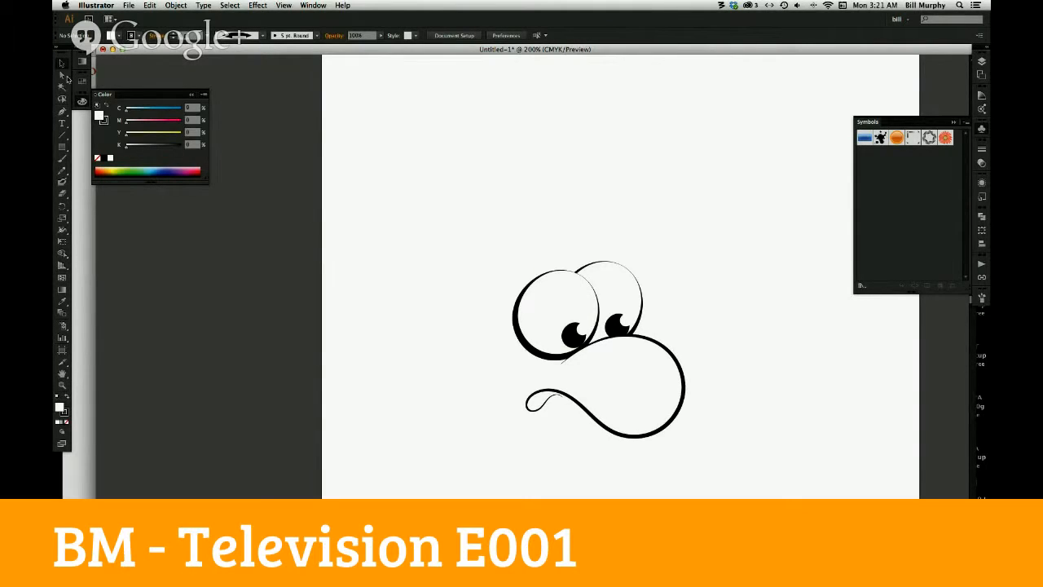
Select the snout path's anchor points around the small curled end using the Direct Selection tool
click(63, 75)
drag(528, 444, 546, 400)
click(562, 399)
click(553, 453)
click(531, 411)
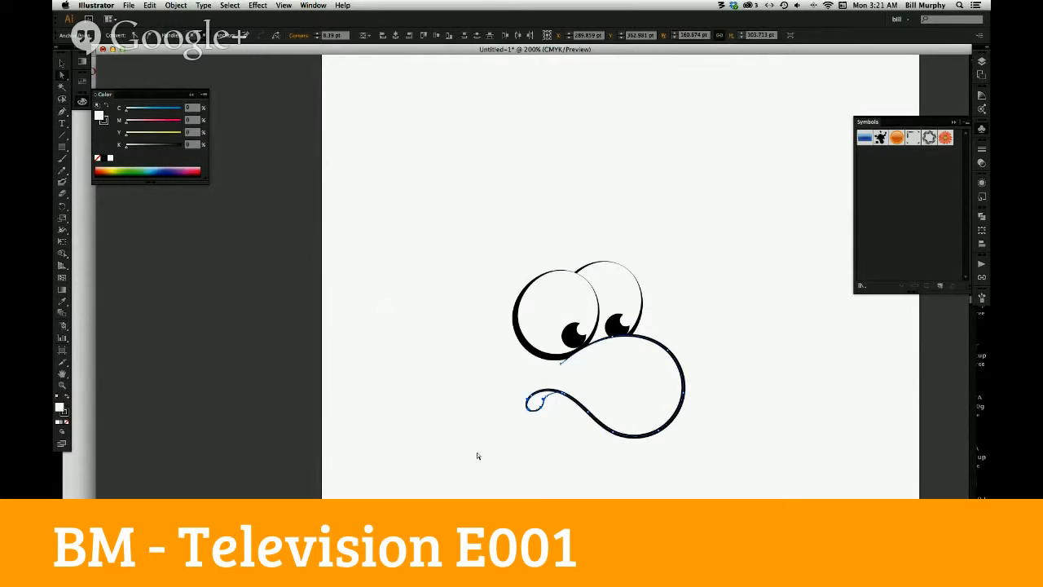
click(549, 428)
click(543, 406)
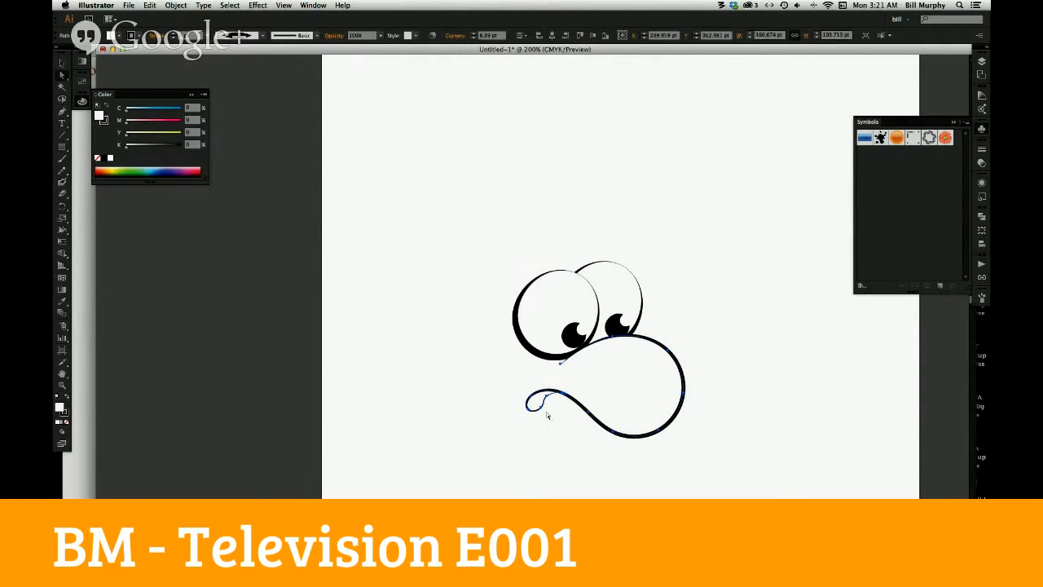
Smooth the thin tail of the snout's curled end with the Smooth tool, and deselect the path
double_click(63, 170)
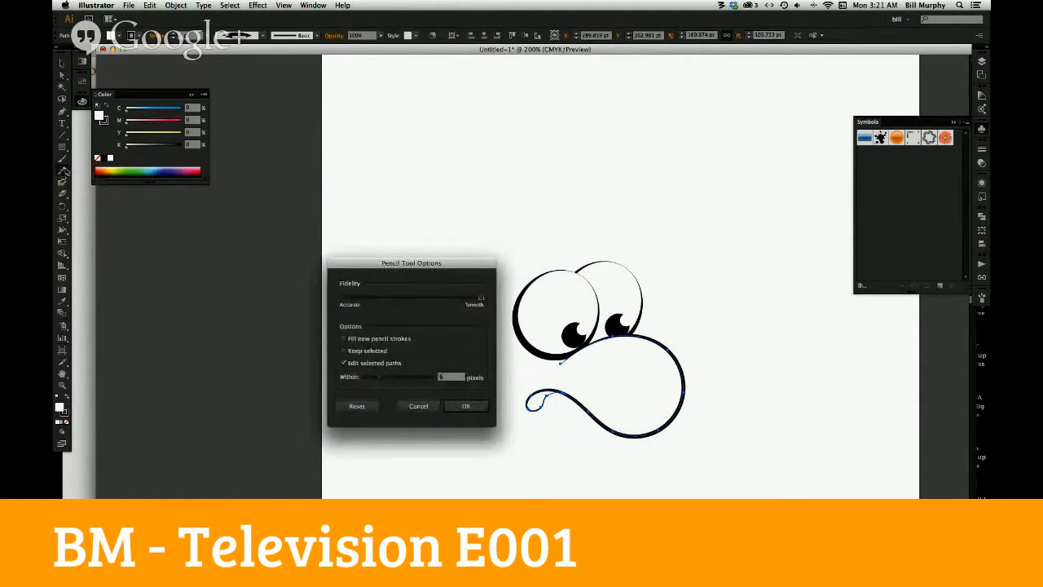
click(418, 407)
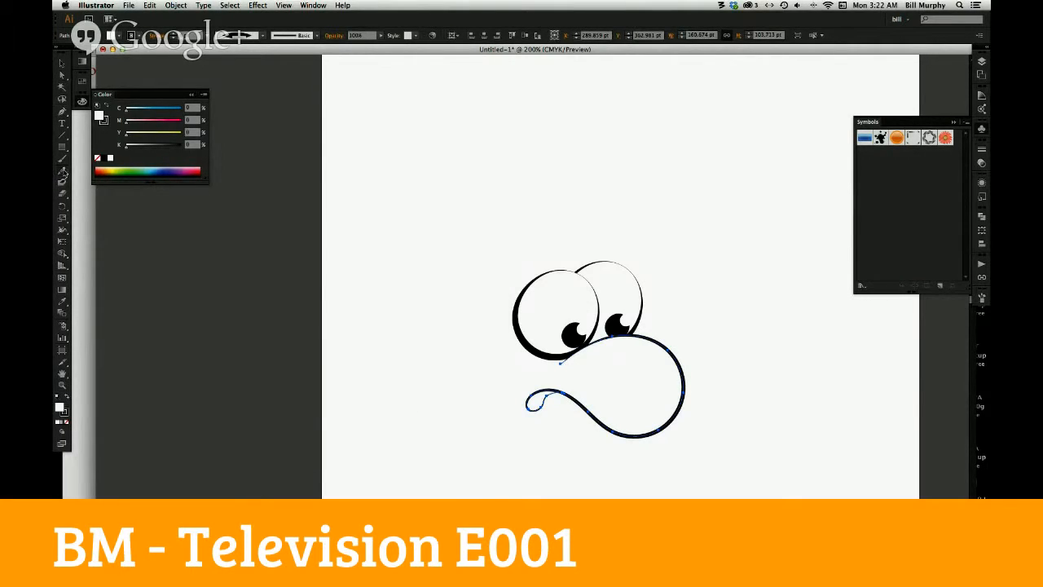
drag(63, 172, 99, 184)
mouse_move(555, 395)
mouse_down()
mouse_move(528, 406)
mouse_move(564, 395)
mouse_move(576, 408)
mouse_up()
mouse_move(566, 396)
mouse_down()
mouse_move(534, 393)
mouse_move(522, 411)
mouse_up()
click(65, 63)
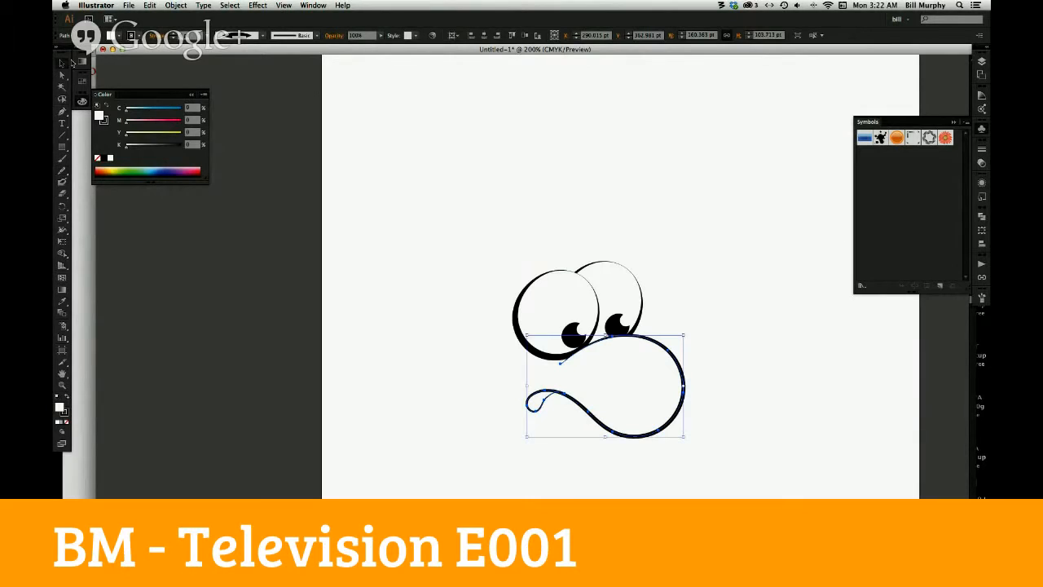
click(457, 462)
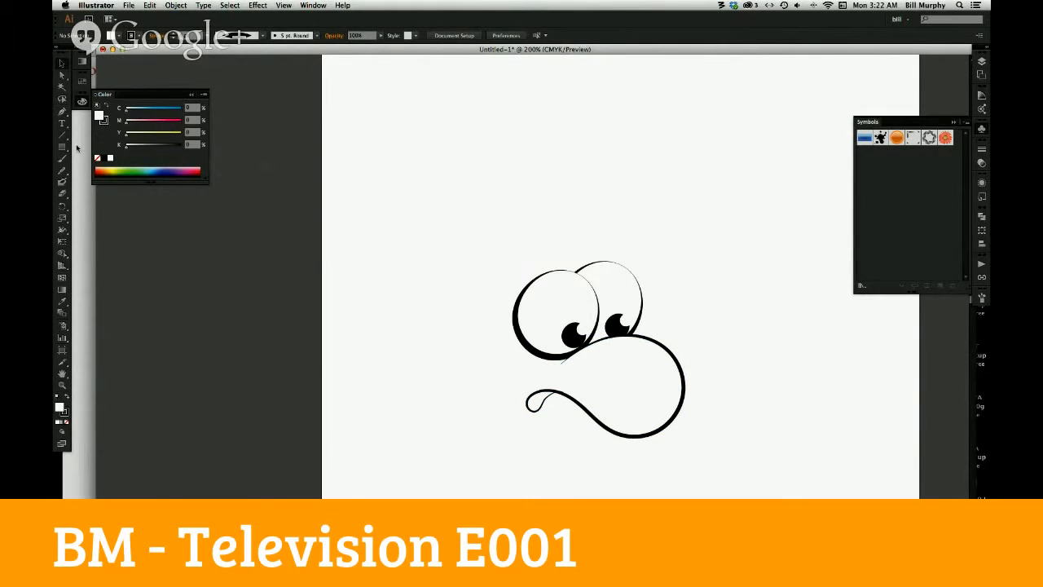
Try a freehand wavy Blob Brush stroke in the empty area beside the snout, and undo it
click(64, 181)
mouse_move(410, 408)
mouse_down()
mouse_move(492, 439)
mouse_move(480, 479)
mouse_move(432, 451)
mouse_move(392, 478)
mouse_move(428, 466)
mouse_move(434, 498)
mouse_up()
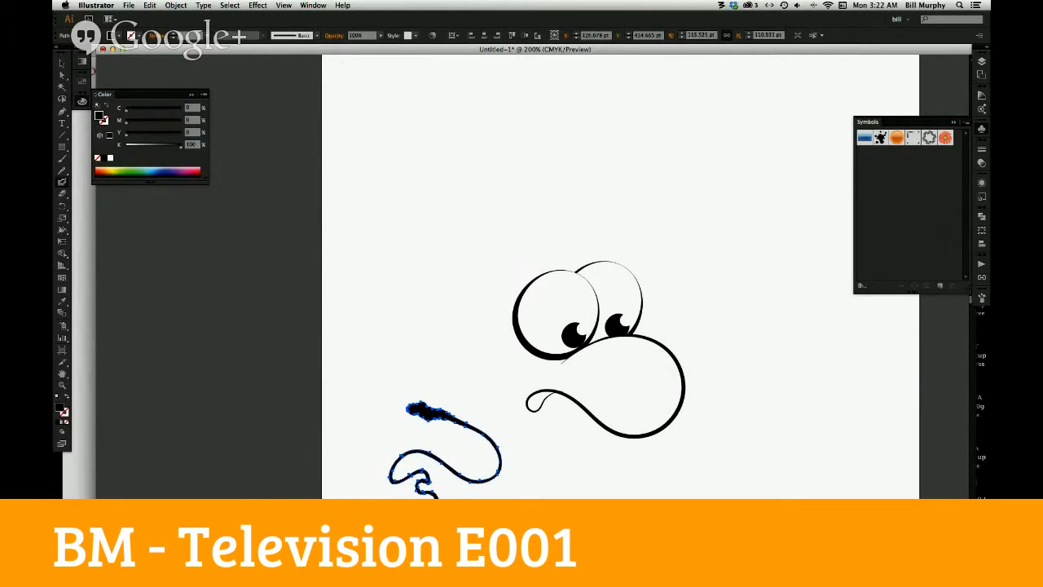
key(super+z)
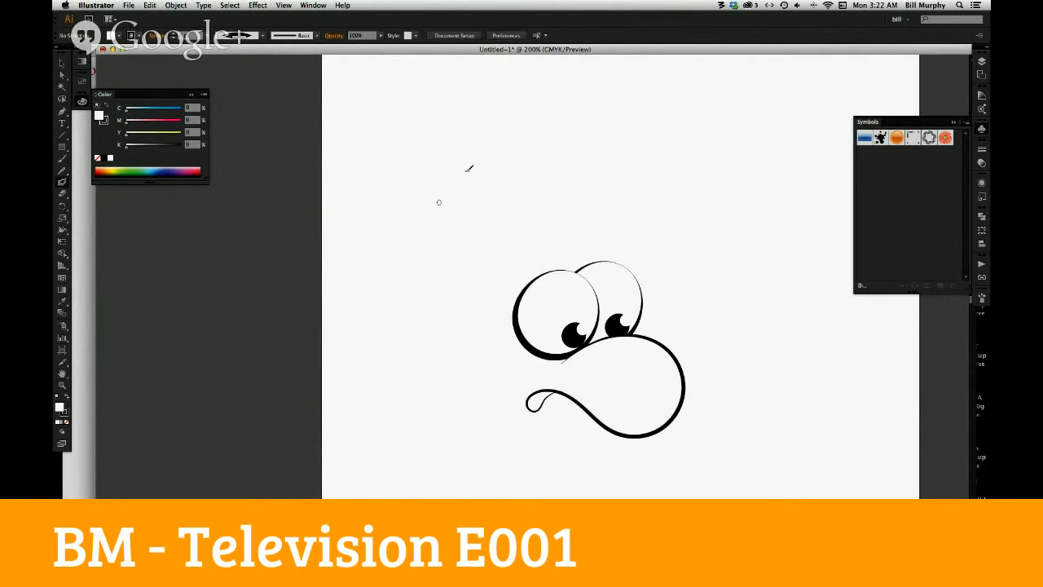
Try several loose Blob Brush strokes and short dashes around the eyes, and undo them all
drag(467, 170, 400, 394)
drag(472, 198, 437, 269)
drag(455, 287, 519, 226)
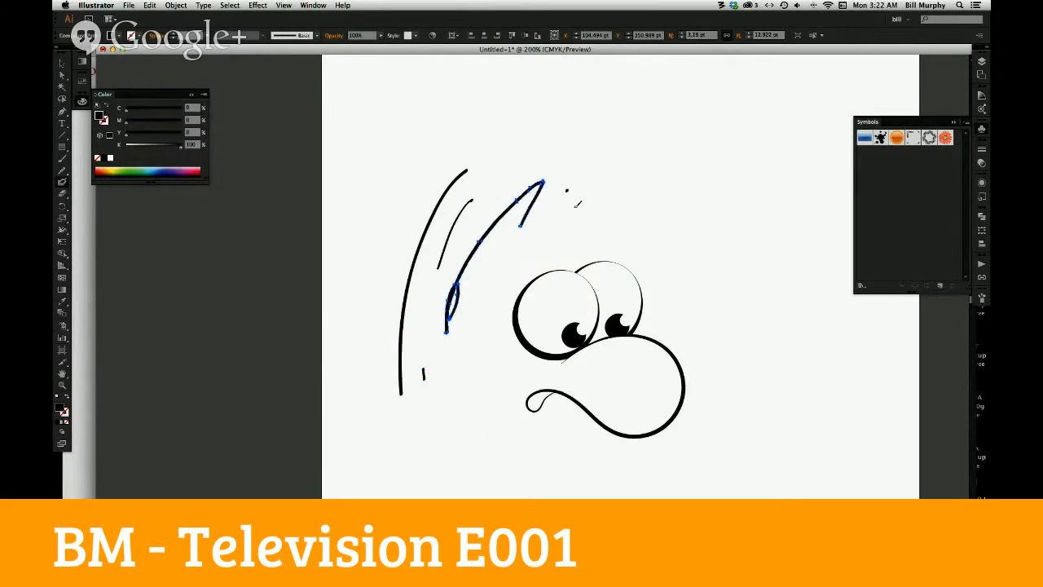
drag(567, 190, 583, 200)
drag(615, 191, 631, 191)
drag(648, 188, 650, 197)
drag(683, 199, 690, 199)
key(ctrl+z)
key(ctrl+z)
key(ctrl+z)
key(ctrl+z)
key(ctrl+z)
key(ctrl+z)
key(ctrl+z)
key(ctrl+z)
key(ctrl+z)
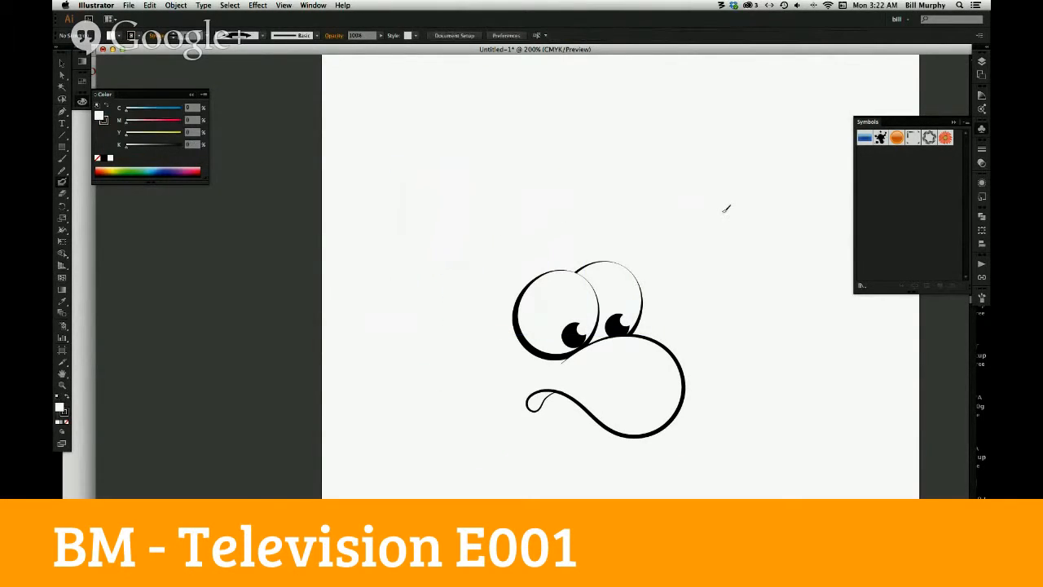
double_click(62, 170)
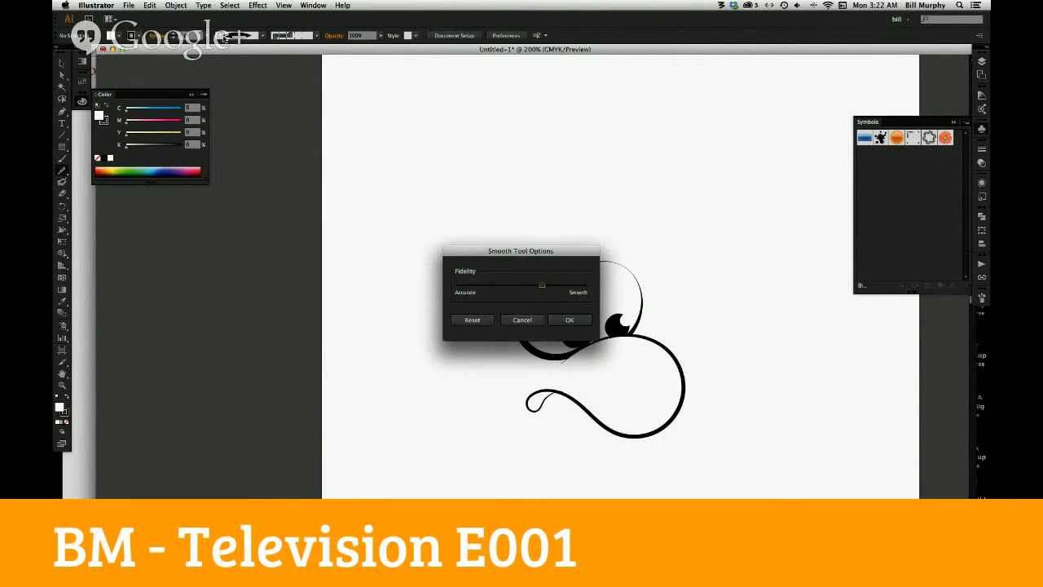
click(522, 320)
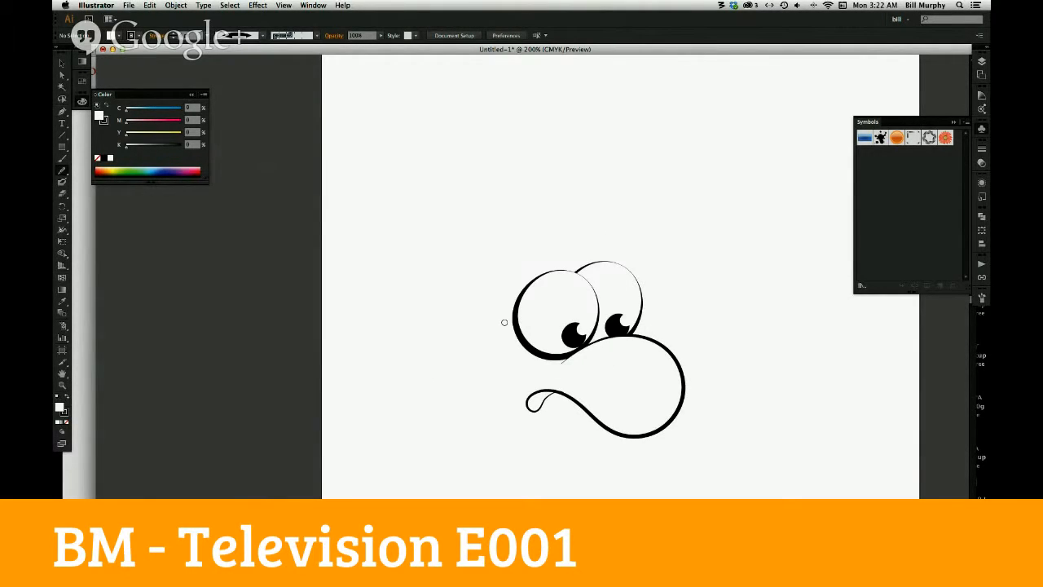
Move the snout curl's end anchor onto the thick stroke and reshape its handle so the thin tail tucks underneath, leaving the path deselected
click(63, 386)
drag(500, 365, 600, 432)
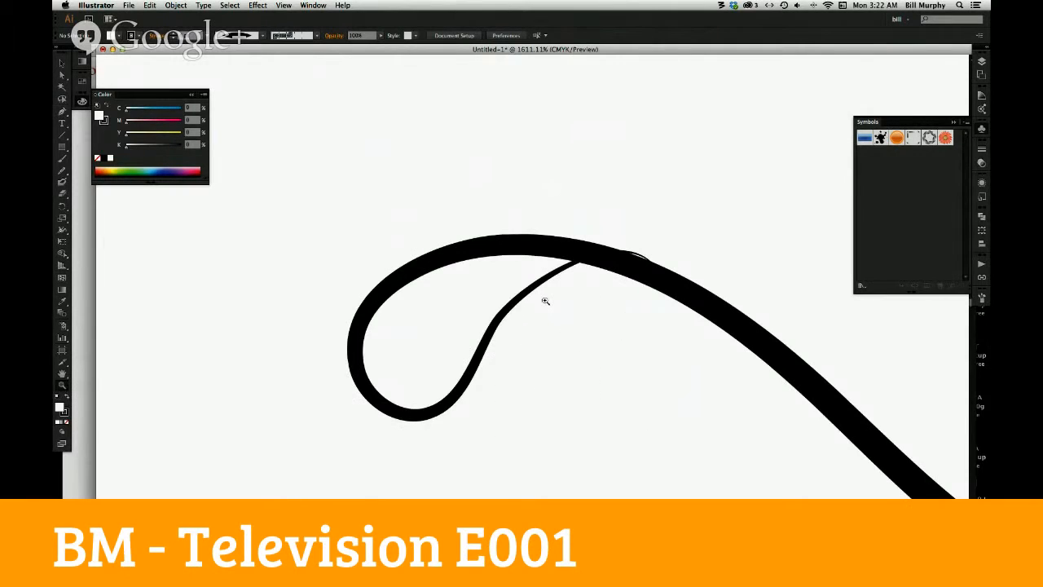
click(62, 63)
click(63, 75)
drag(558, 353, 423, 388)
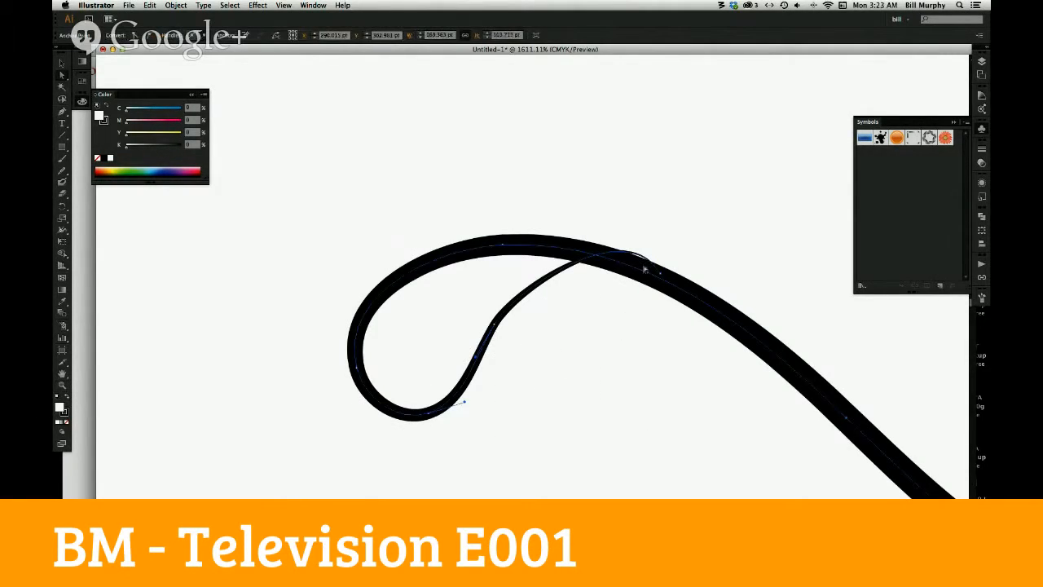
drag(658, 269, 661, 271)
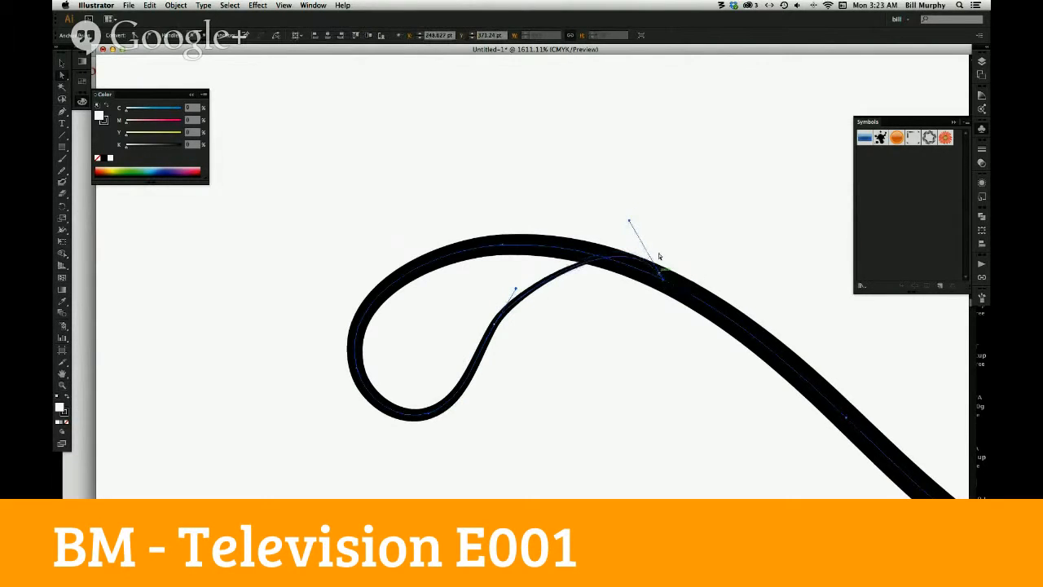
drag(629, 221, 583, 225)
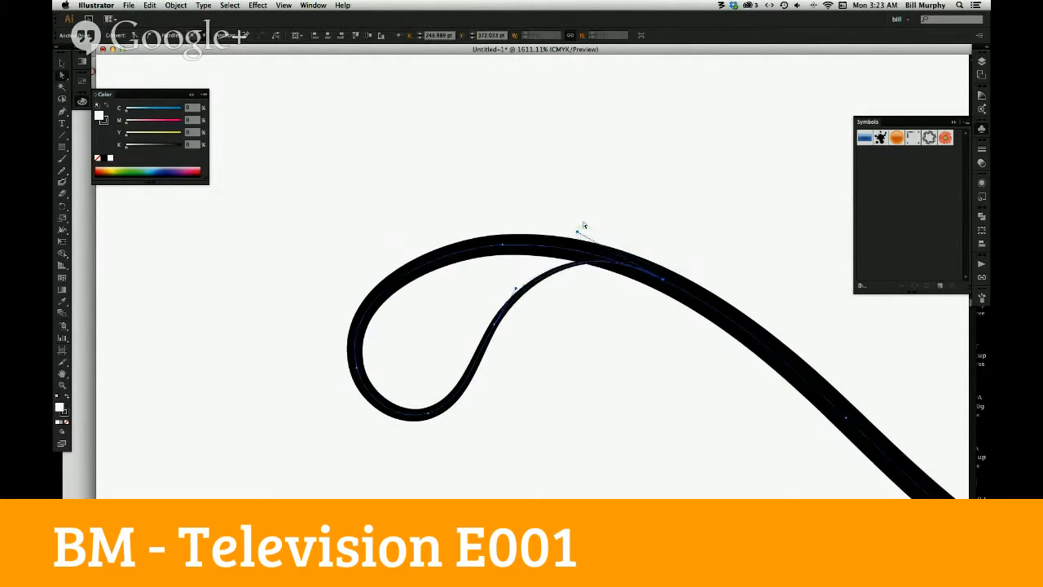
click(62, 63)
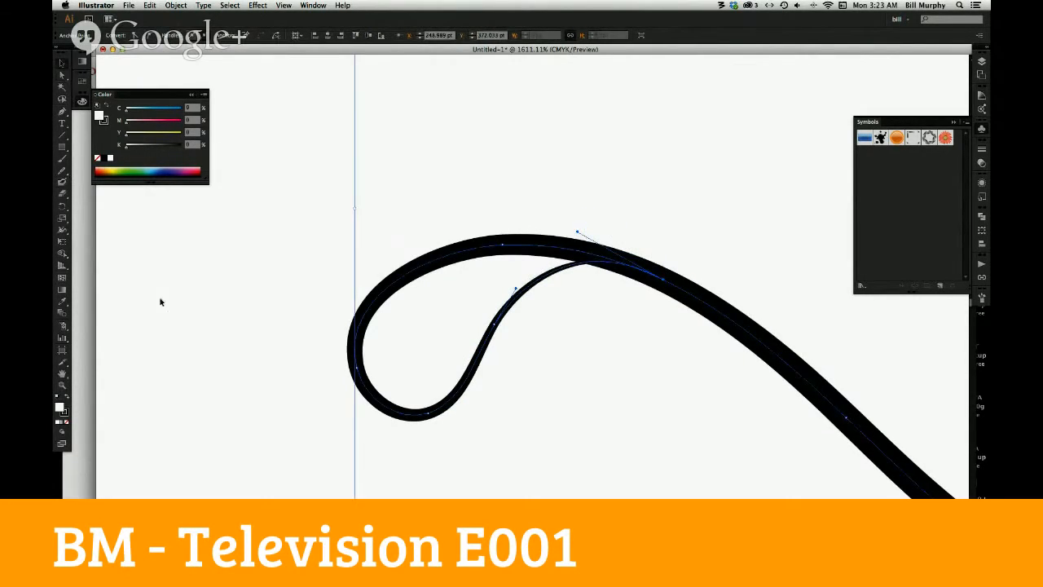
click(158, 299)
Fill the inside of the snout's curled end with black using the Blob Brush, about 29 × 23 pt, following its inner edge
click(70, 186)
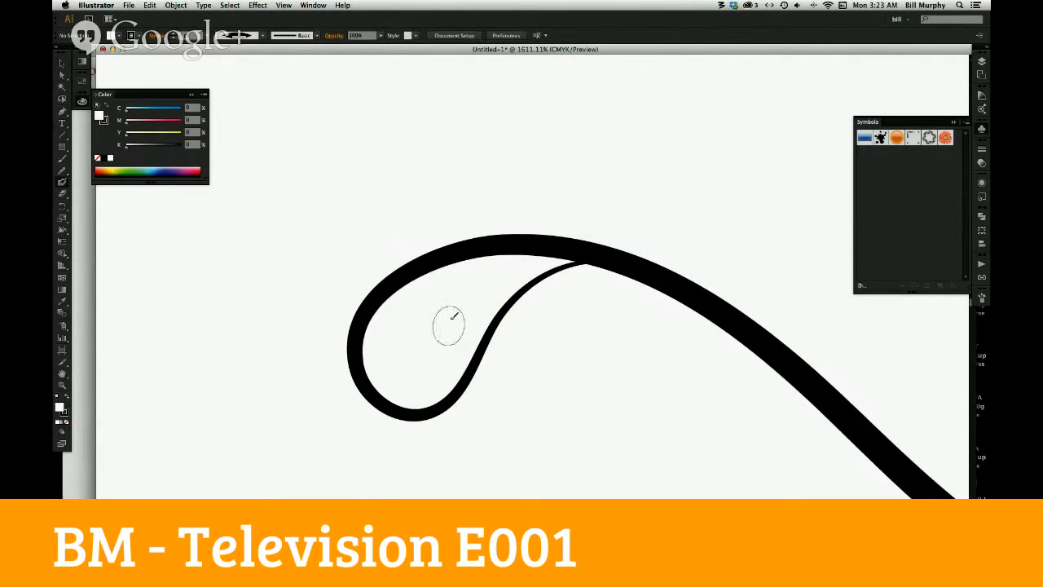
mouse_move(439, 325)
mouse_down()
mouse_move(403, 369)
mouse_move(378, 321)
mouse_move(393, 378)
mouse_move(410, 387)
mouse_move(444, 375)
mouse_move(497, 288)
mouse_move(532, 261)
mouse_move(579, 254)
mouse_move(459, 311)
mouse_move(551, 257)
mouse_move(414, 369)
mouse_move(442, 309)
mouse_move(513, 255)
mouse_move(407, 329)
mouse_move(432, 279)
mouse_move(388, 311)
mouse_move(400, 359)
mouse_up()
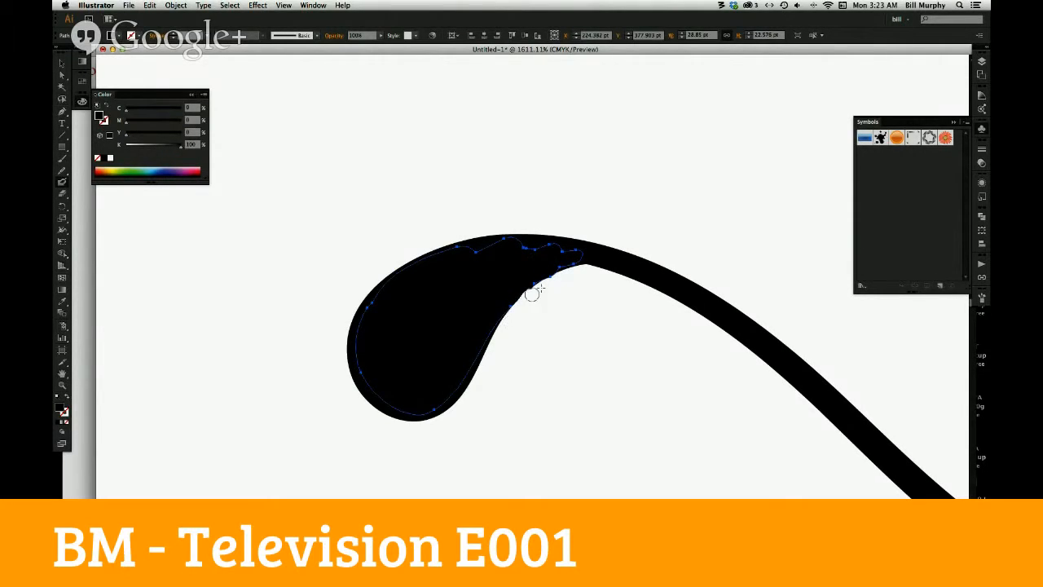
mouse_move(531, 293)
mouse_down()
mouse_move(577, 263)
mouse_move(521, 296)
mouse_move(486, 367)
mouse_up()
drag(560, 265, 525, 283)
click(63, 195)
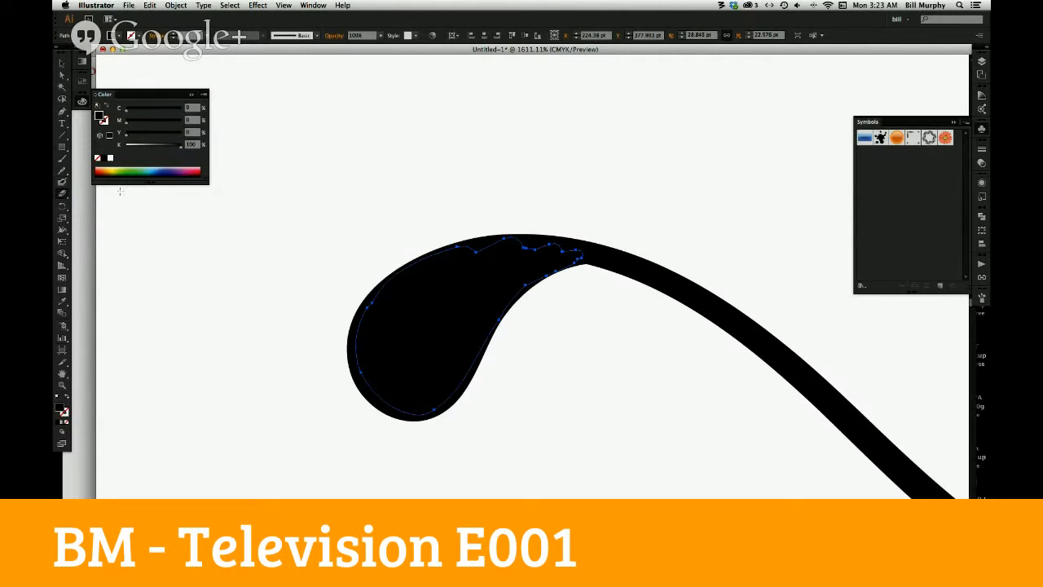
click(65, 183)
Examine the edges of the black-filled curl up close and against the whole face, leaving nothing selected
click(63, 385)
alt+click(525, 353)
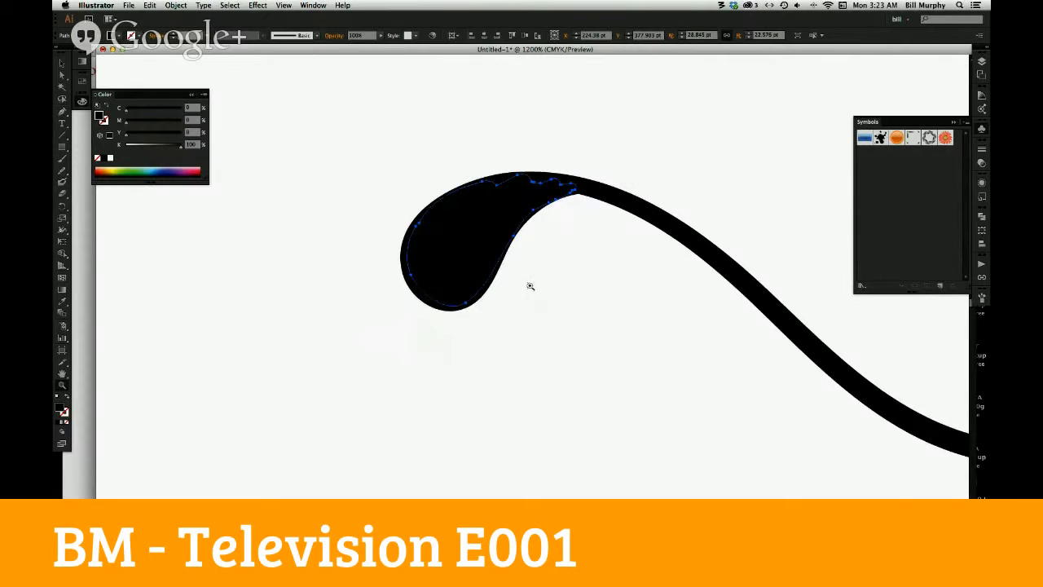
click(543, 277)
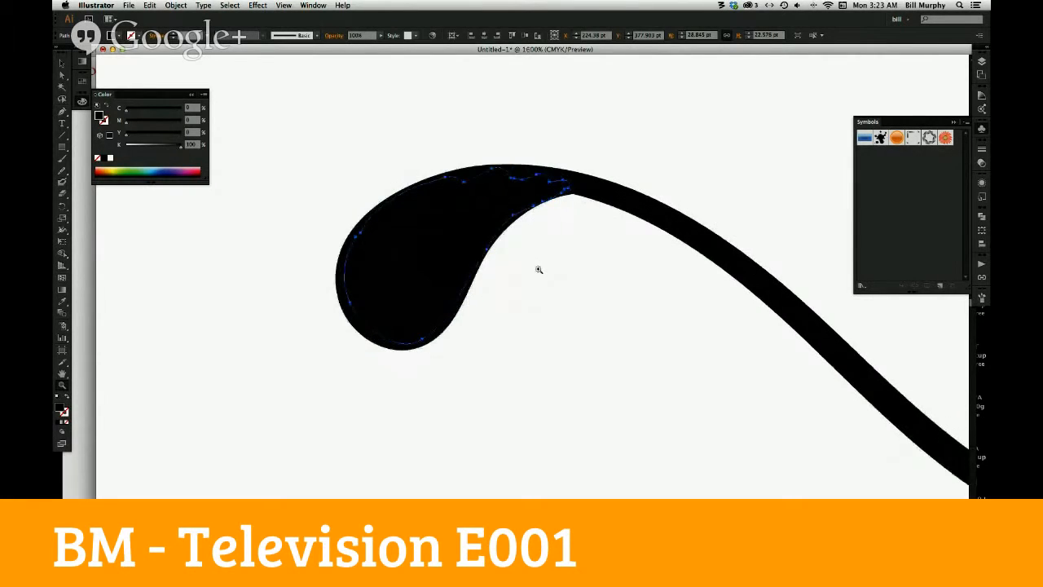
click(538, 271)
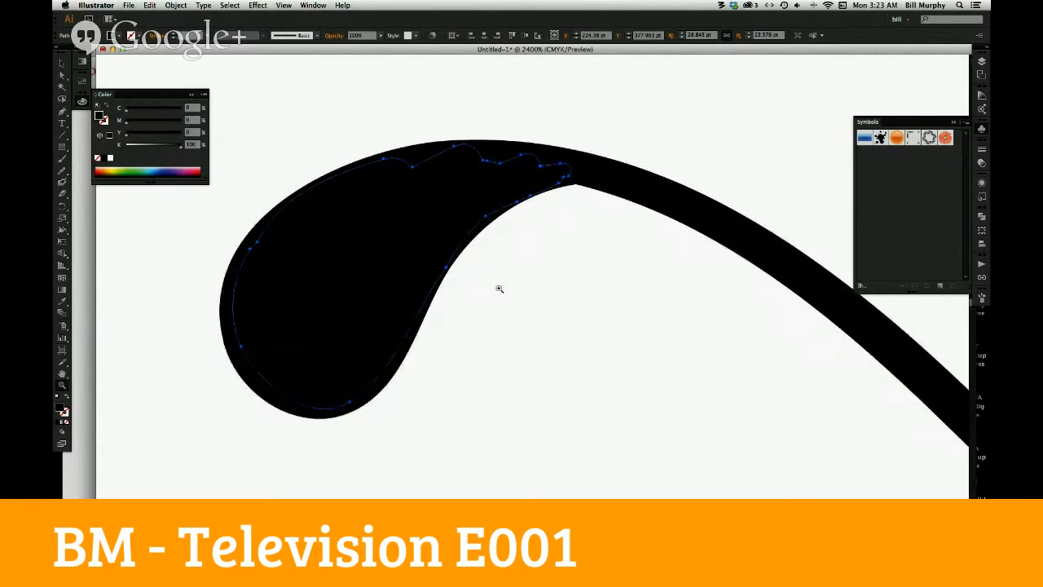
alt+click(512, 294)
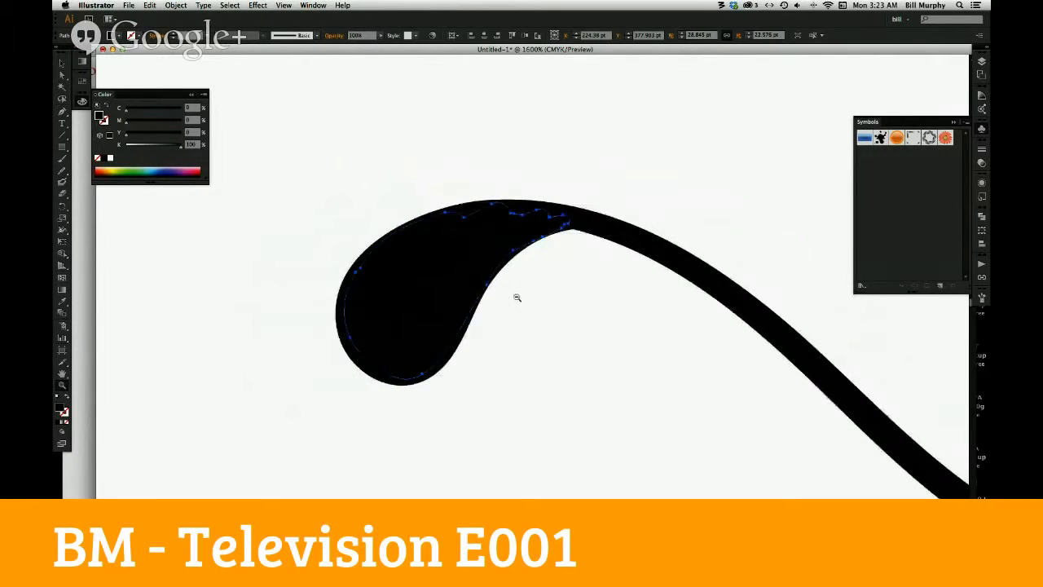
alt+click(540, 299)
alt+click(570, 305)
alt+click(597, 316)
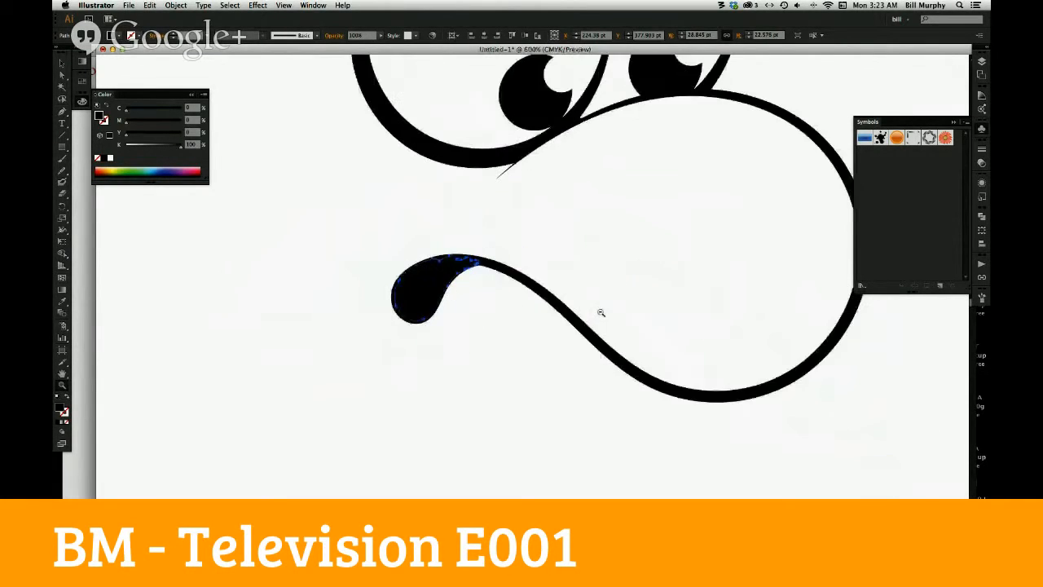
alt+click(601, 312)
alt+click(584, 314)
alt+click(546, 310)
alt+click(531, 300)
alt+click(516, 290)
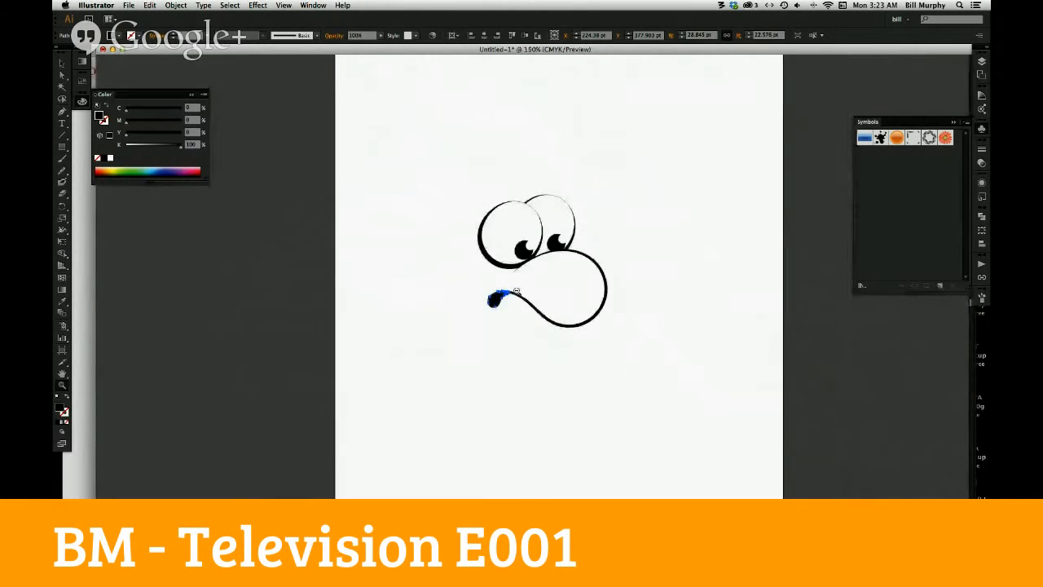
click(65, 63)
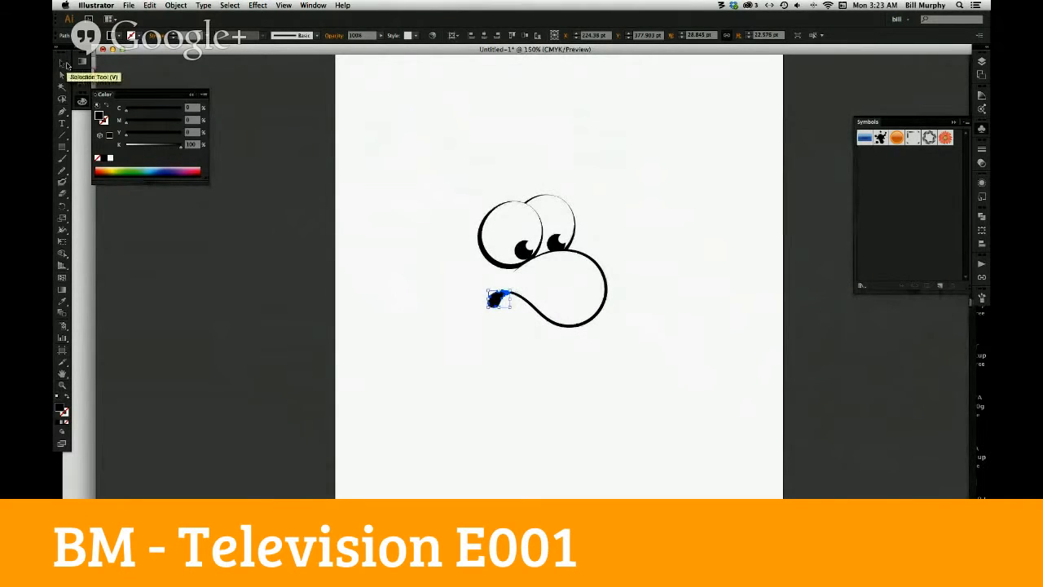
click(538, 369)
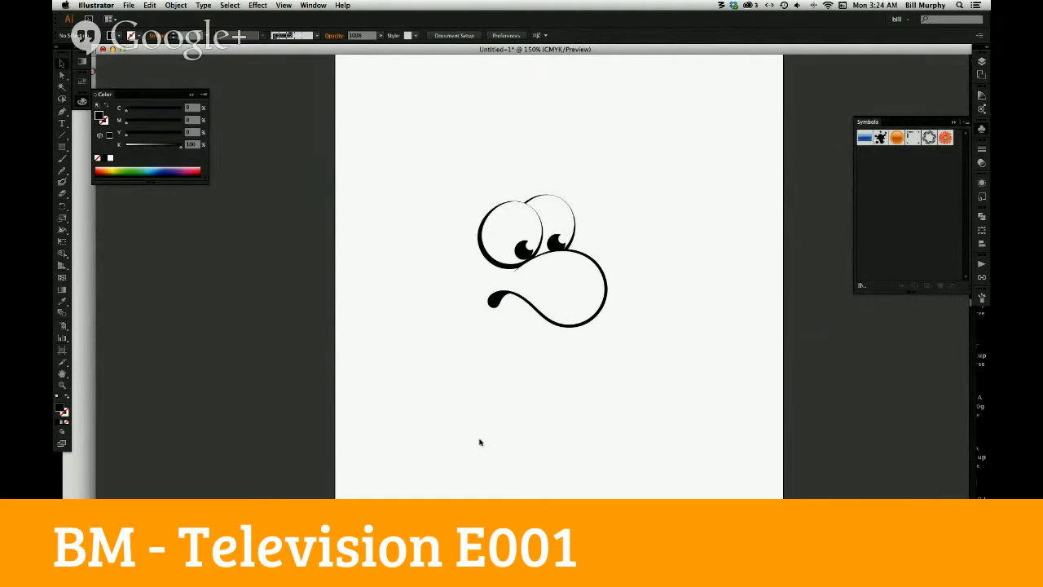
Save the document to the Desktop as "test cartoon" in Adobe Illustrator format, accepting the Illustrator save options
key(super+s)
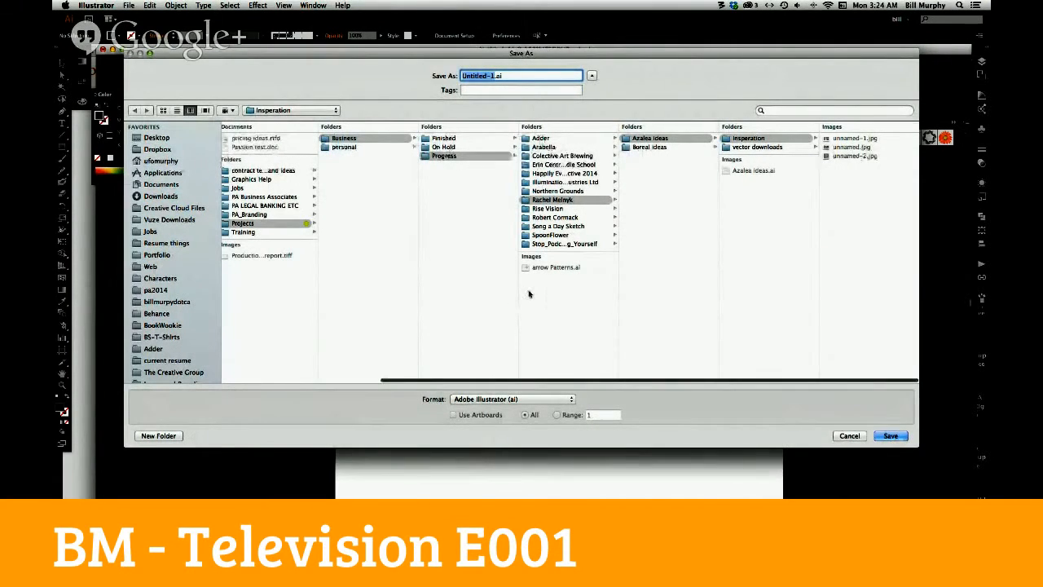
click(157, 138)
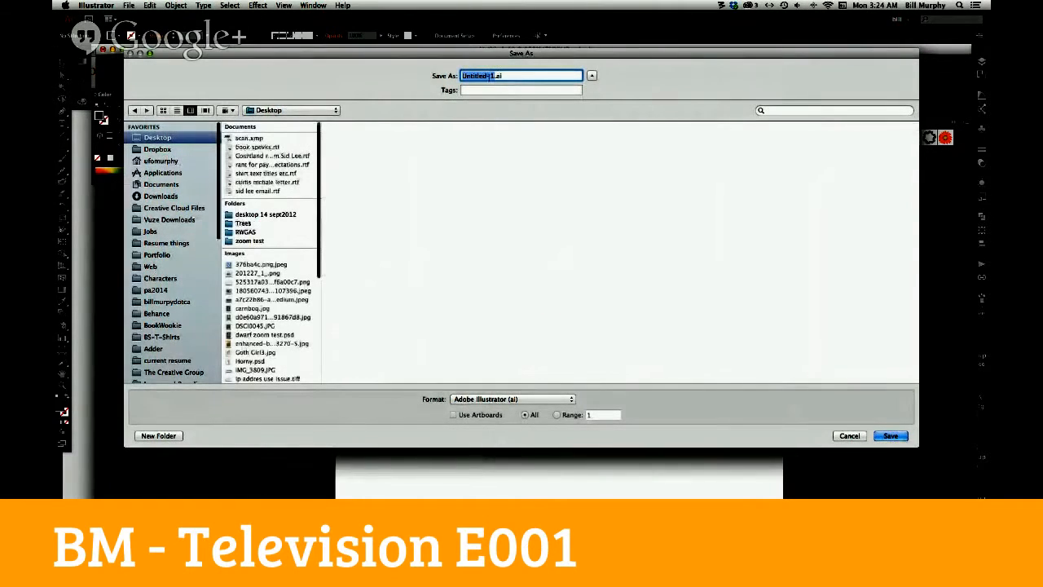
text(test)
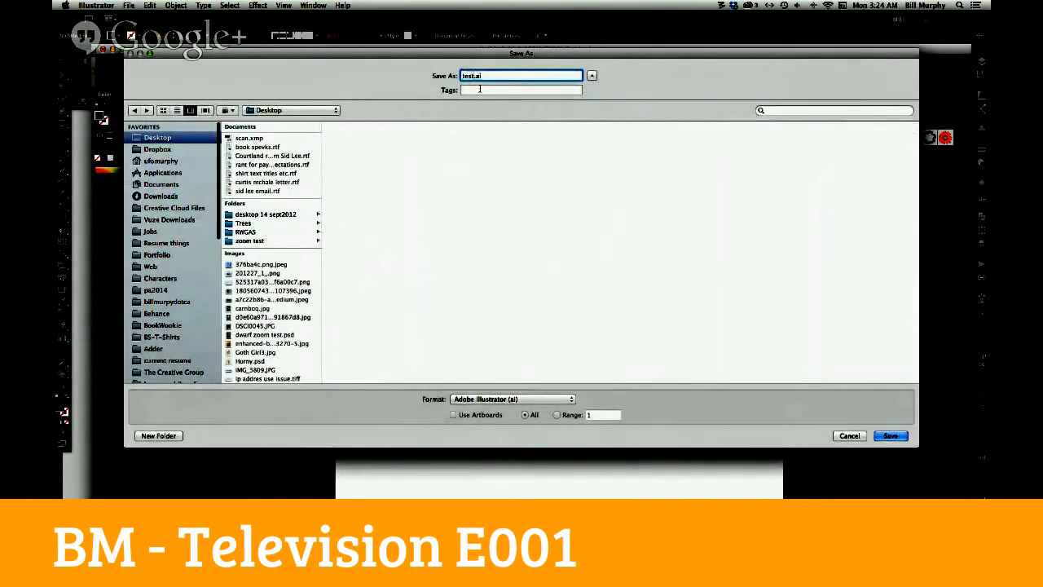
text( cart)
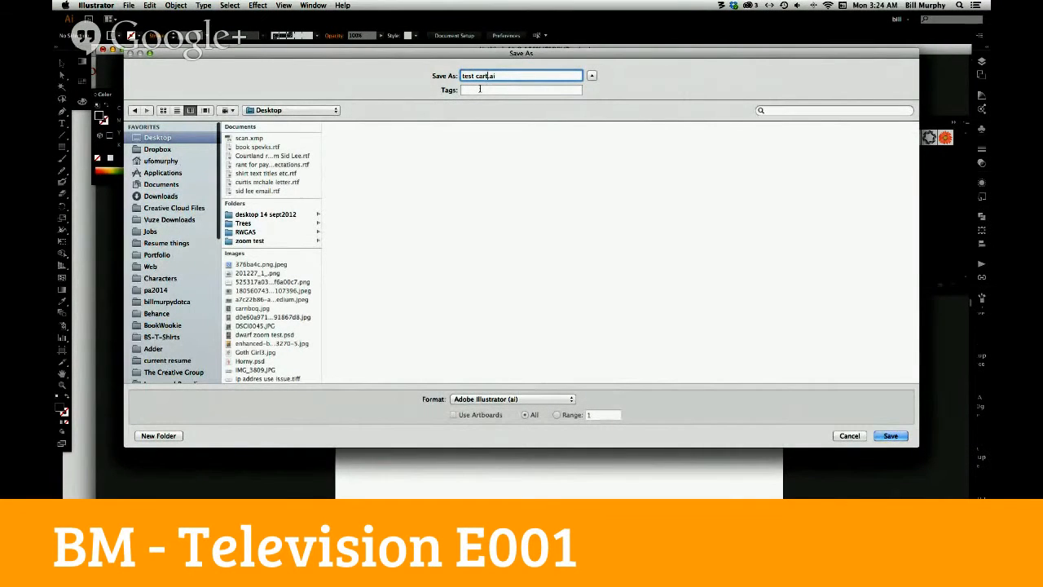
text(oon)
click(887, 436)
click(559, 391)
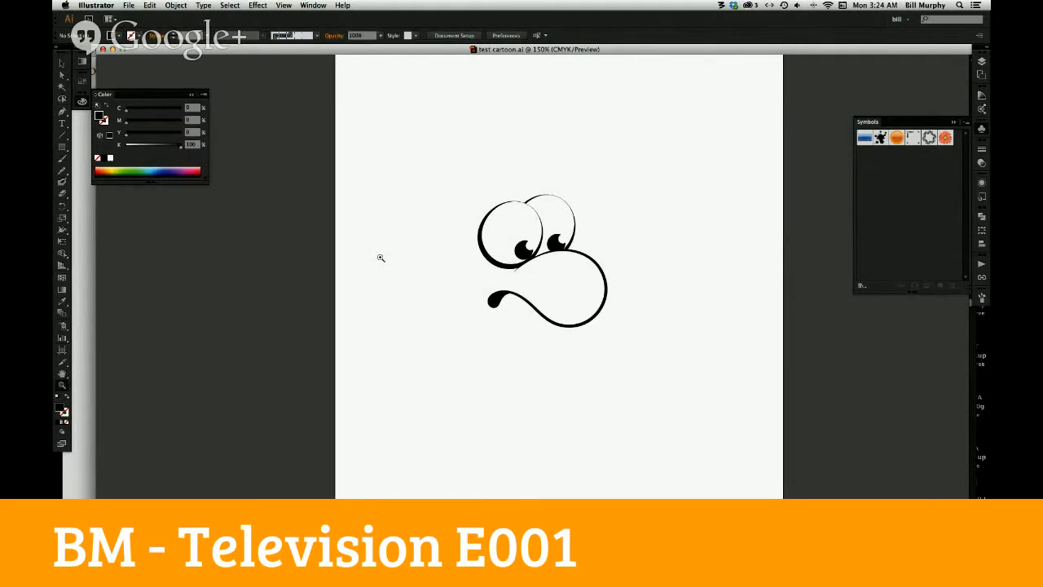
double_click(66, 174)
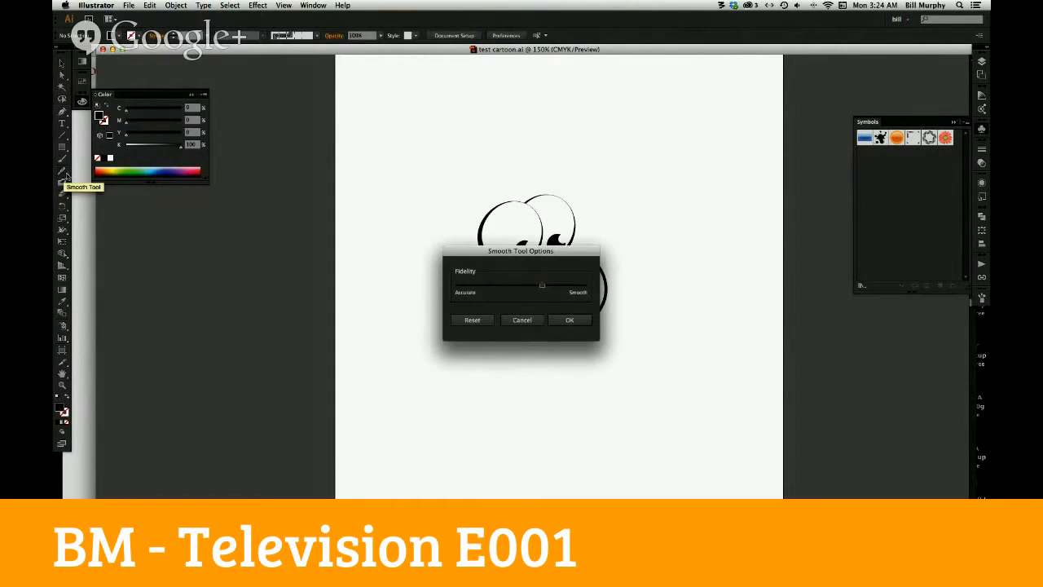
click(513, 320)
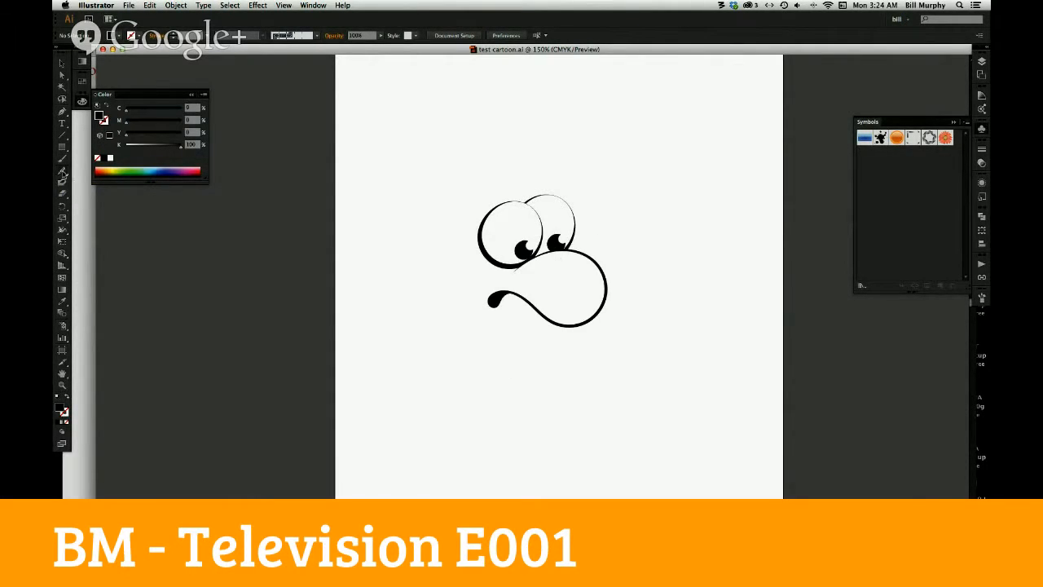
drag(64, 171, 95, 168)
mouse_move(480, 259)
mouse_down()
mouse_move(483, 234)
mouse_move(428, 239)
mouse_move(435, 266)
mouse_move(477, 277)
mouse_up()
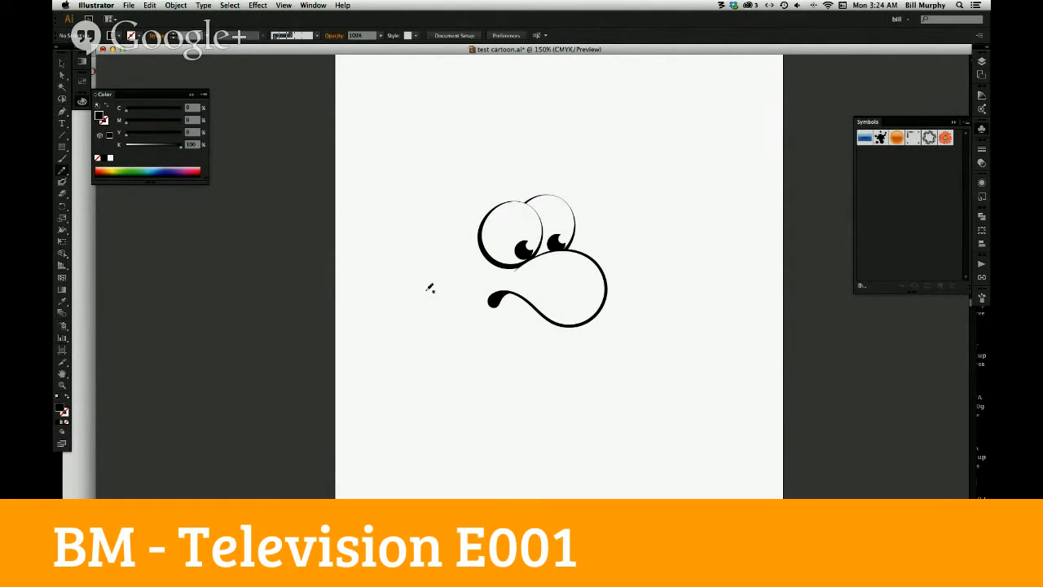
key(super+s)
Draw an ear outline about 92 × 94 pt behind the near eye with the Pencil tool, using a black stroke and no fill
click(98, 158)
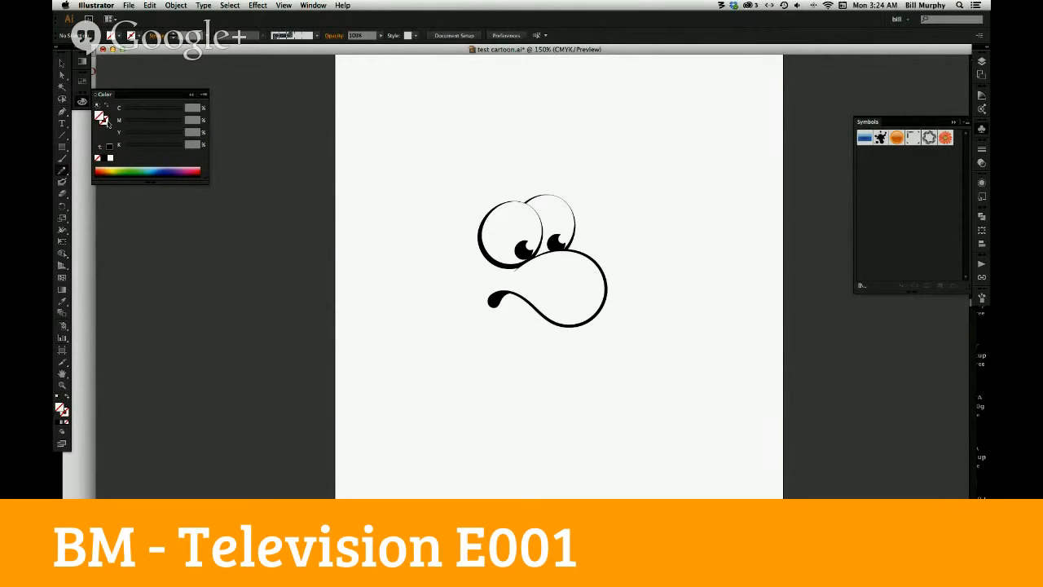
key(x)
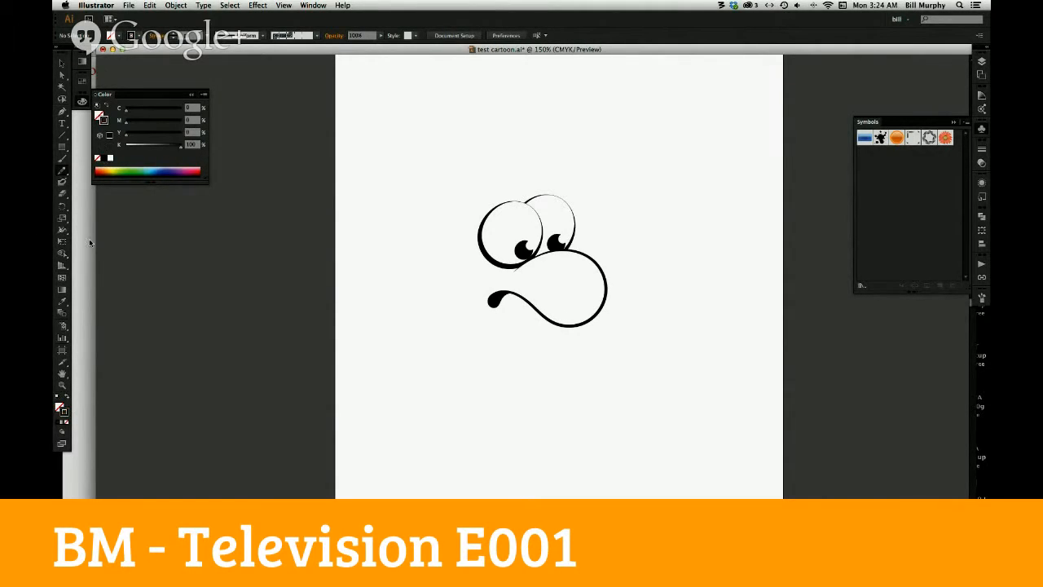
click(63, 170)
mouse_move(486, 255)
mouse_down()
mouse_move(468, 220)
mouse_move(426, 243)
mouse_move(434, 283)
mouse_move(475, 280)
mouse_up()
Give the ear outline a width profile tapered at both ends and raise its stroke weight to 7 pt
key(v)
mouse_move(397, 353)
mouse_down()
mouse_move(454, 265)
mouse_move(469, 263)
mouse_up()
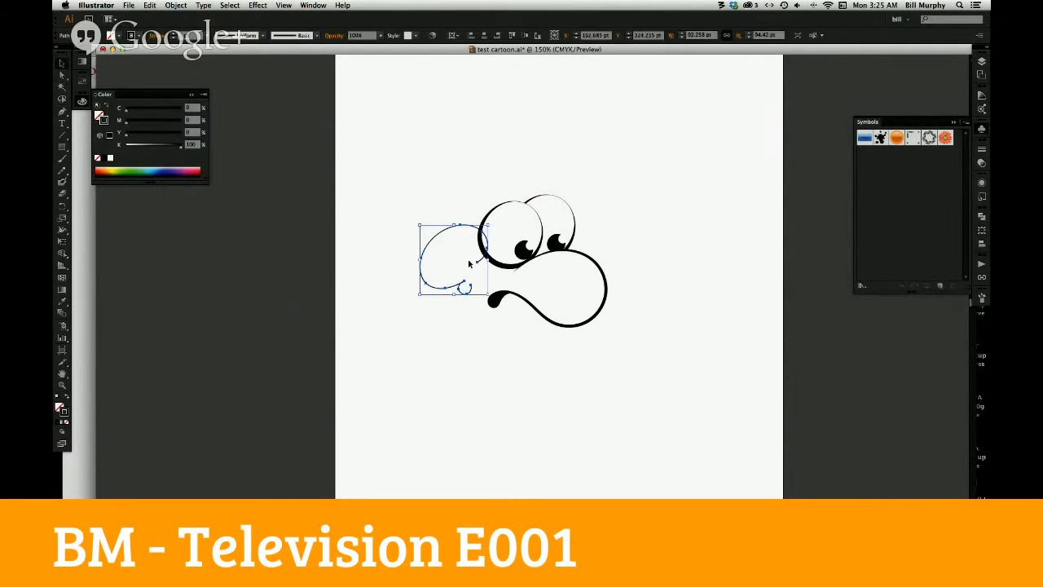
click(205, 35)
click(220, 106)
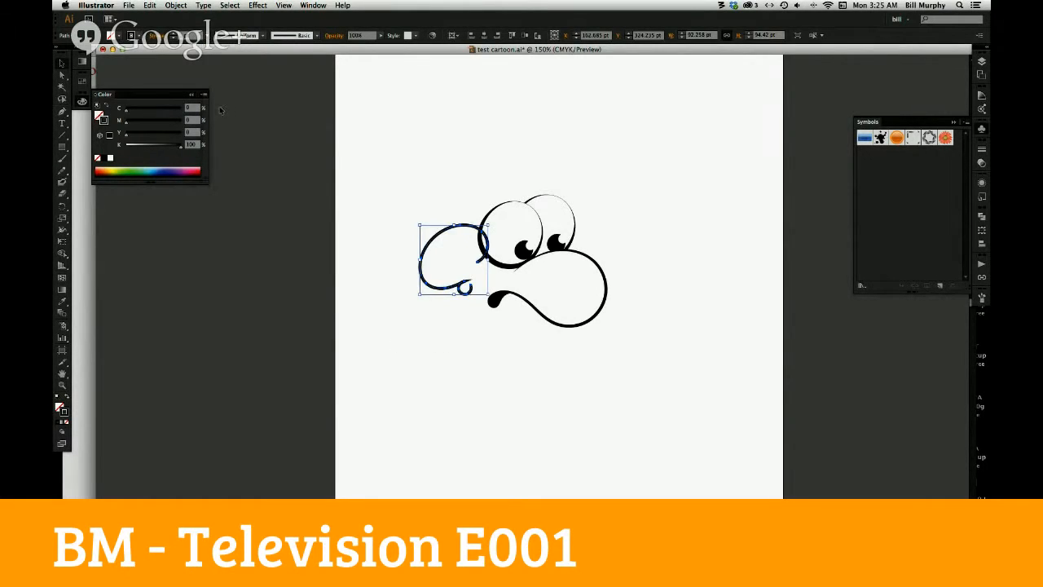
click(263, 37)
click(243, 73)
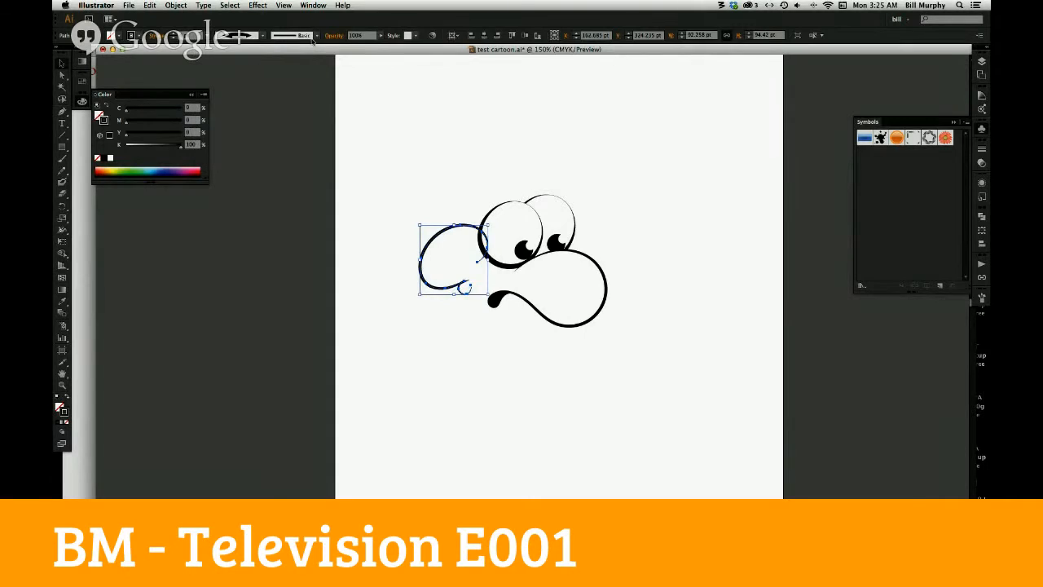
click(64, 172)
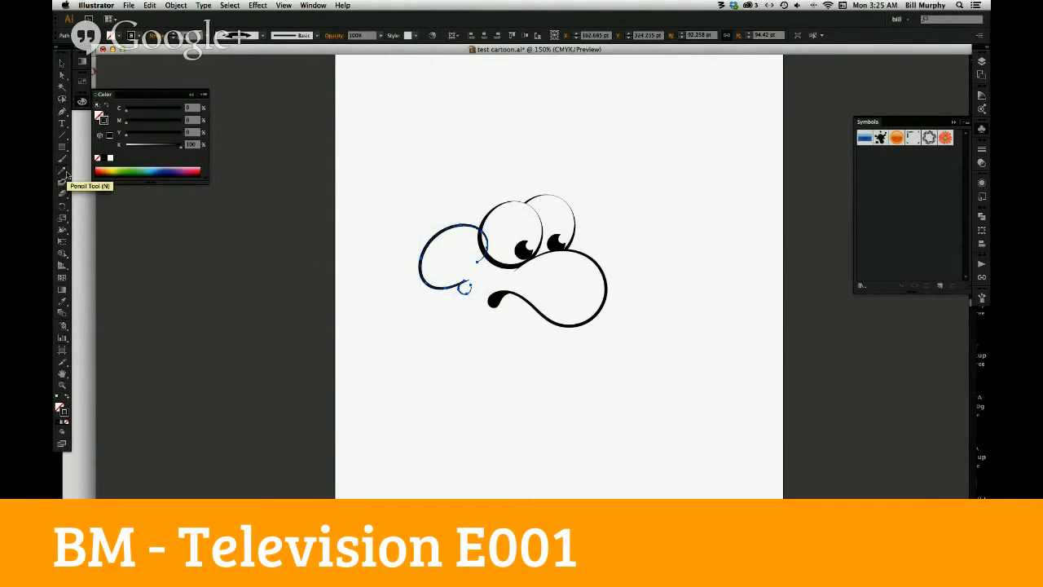
click(175, 33)
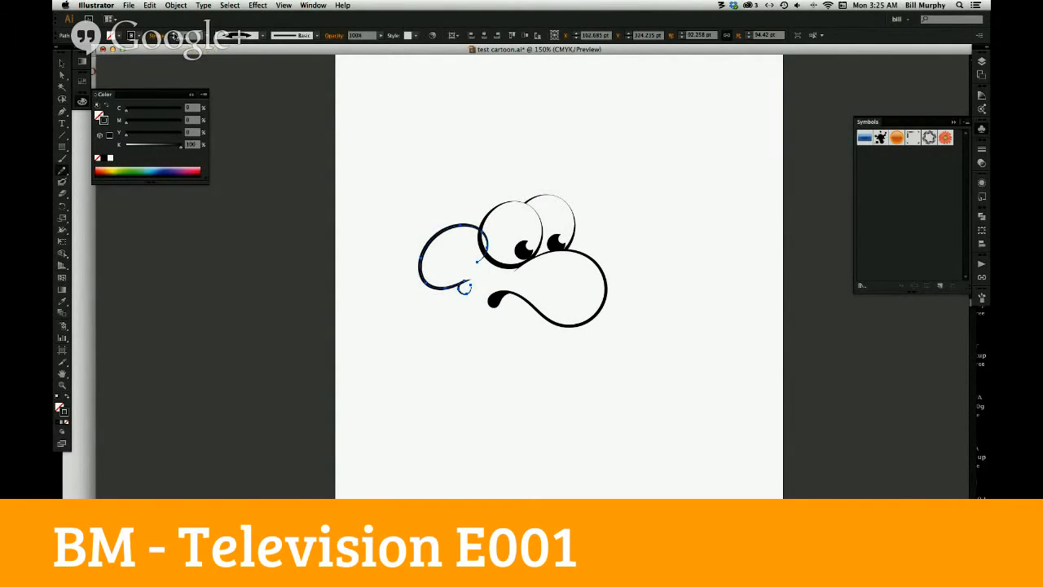
click(175, 34)
click(175, 34)
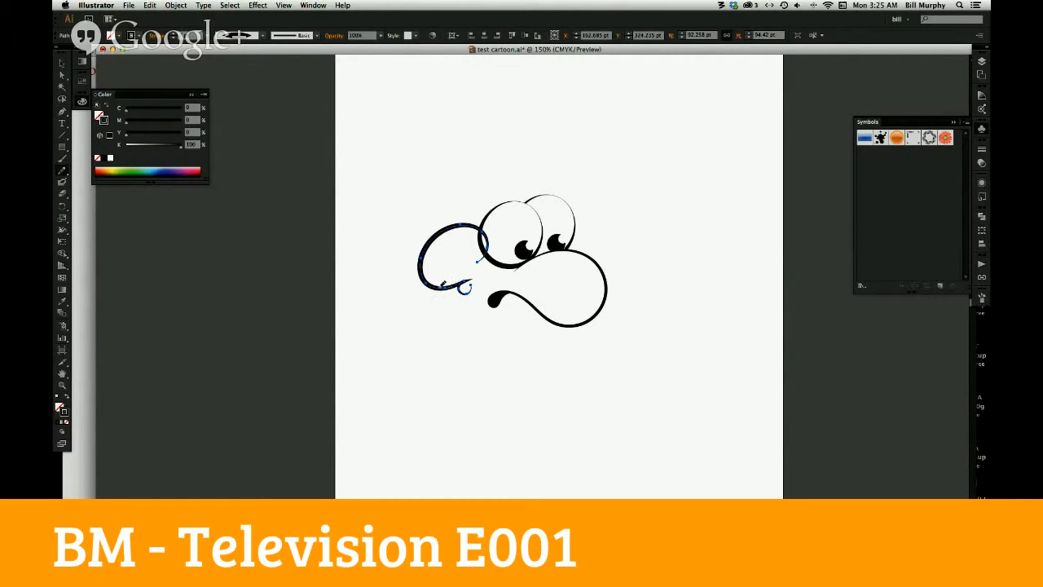
Redraw the ear's back edge and earlobe with the Pencil tool, making the lobe rounder and the whole outline about 89 × 99 pt
mouse_move(426, 252)
mouse_down()
mouse_move(455, 222)
mouse_move(430, 245)
mouse_move(433, 285)
mouse_up()
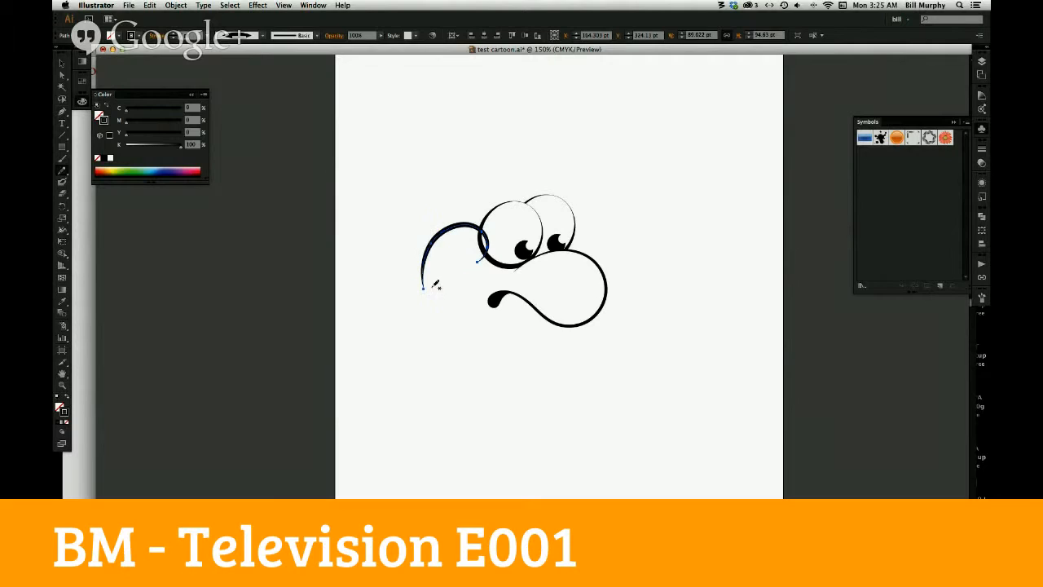
key(super+z)
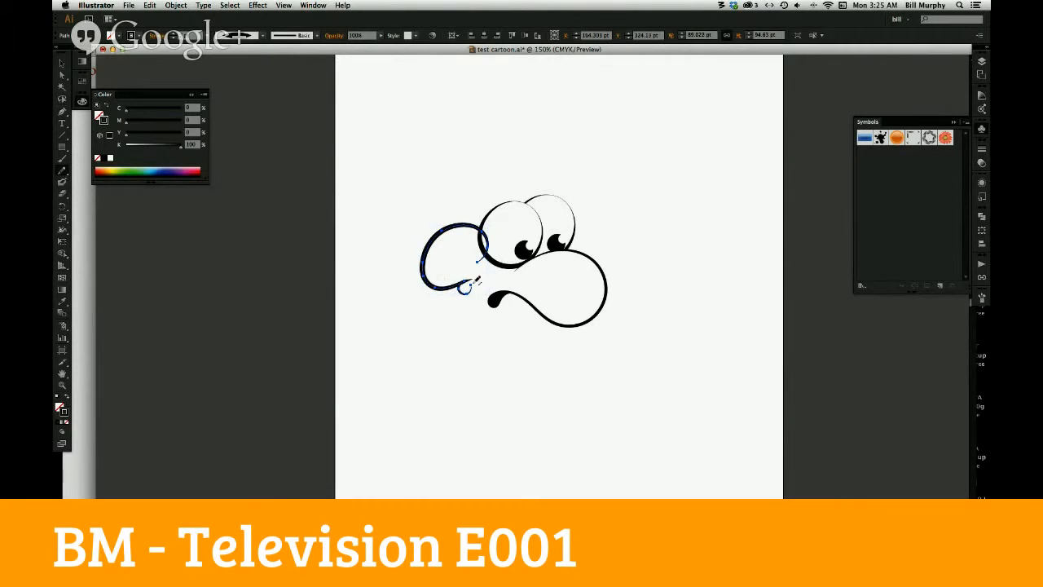
mouse_move(464, 285)
mouse_down()
mouse_move(482, 288)
mouse_move(479, 275)
mouse_move(475, 293)
mouse_up()
key(super+z)
mouse_move(468, 290)
mouse_down()
mouse_move(477, 277)
mouse_move(465, 290)
mouse_move(426, 277)
mouse_move(423, 265)
mouse_up()
key(super+z)
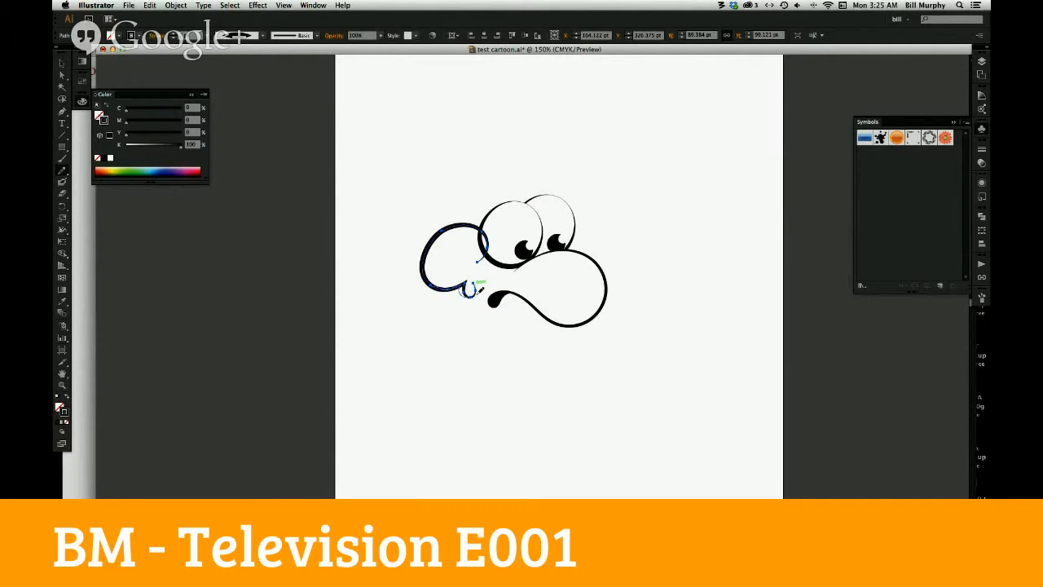
drag(478, 288, 477, 280)
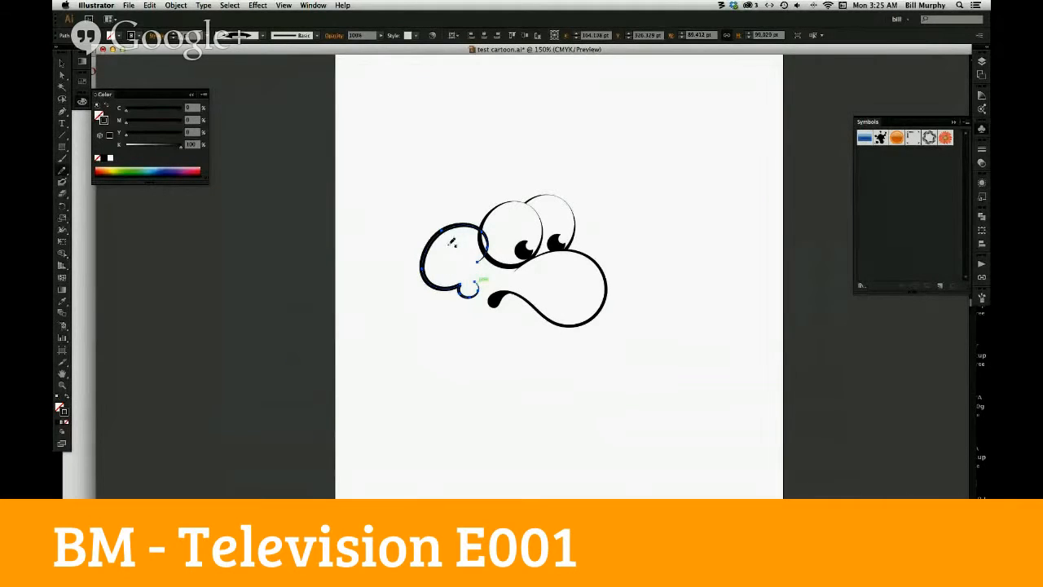
Draw the curved inner fold inside the ear with the Pencil tool, leaving nothing selected
mouse_move(448, 247)
mouse_down()
mouse_move(469, 261)
mouse_move(440, 259)
mouse_up()
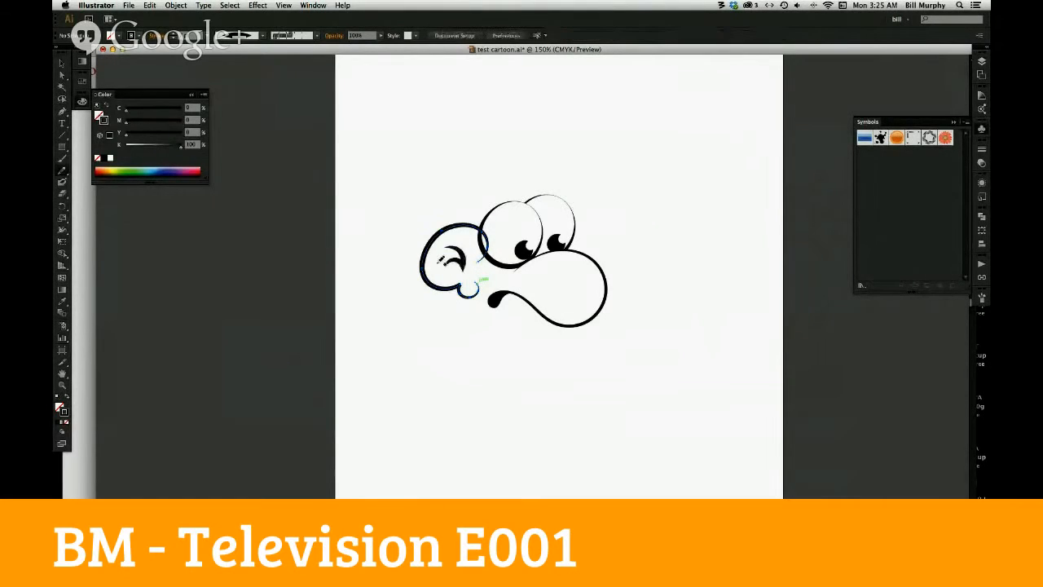
key(v)
click(476, 282)
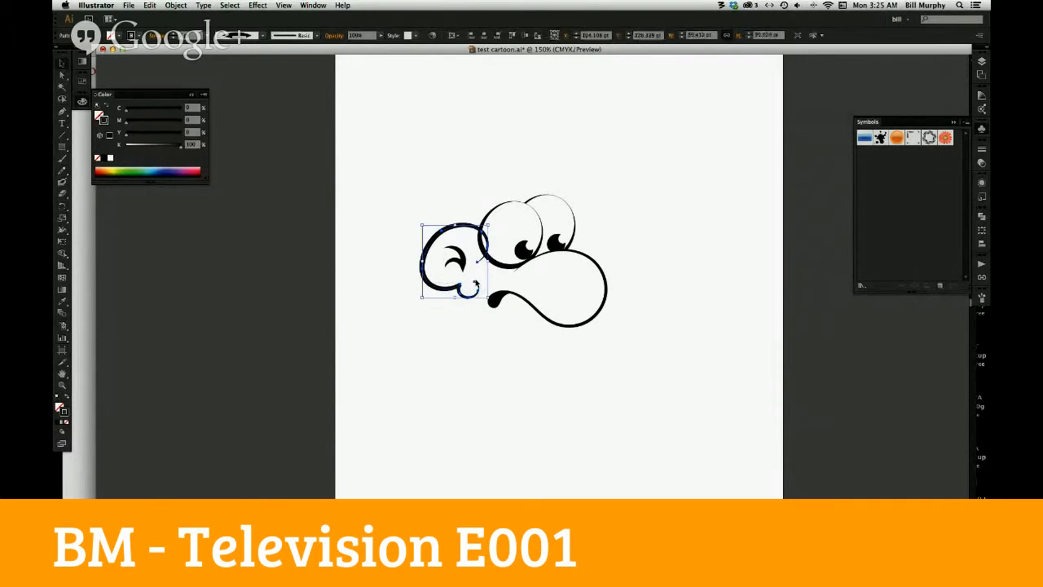
click(449, 332)
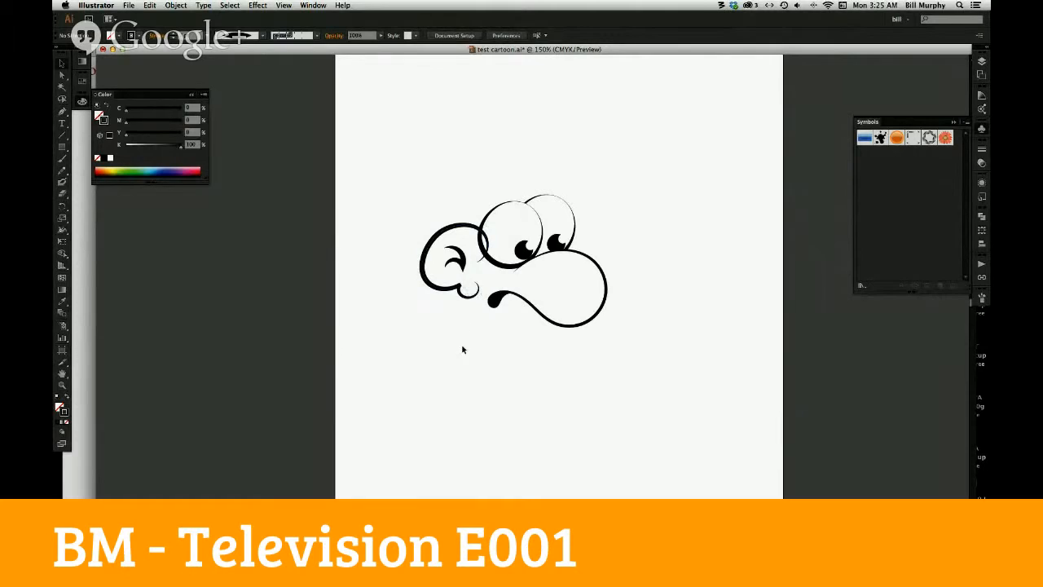
Give the ear outline round caps and round corners and fill it with white so it covers the eye's edge
click(461, 290)
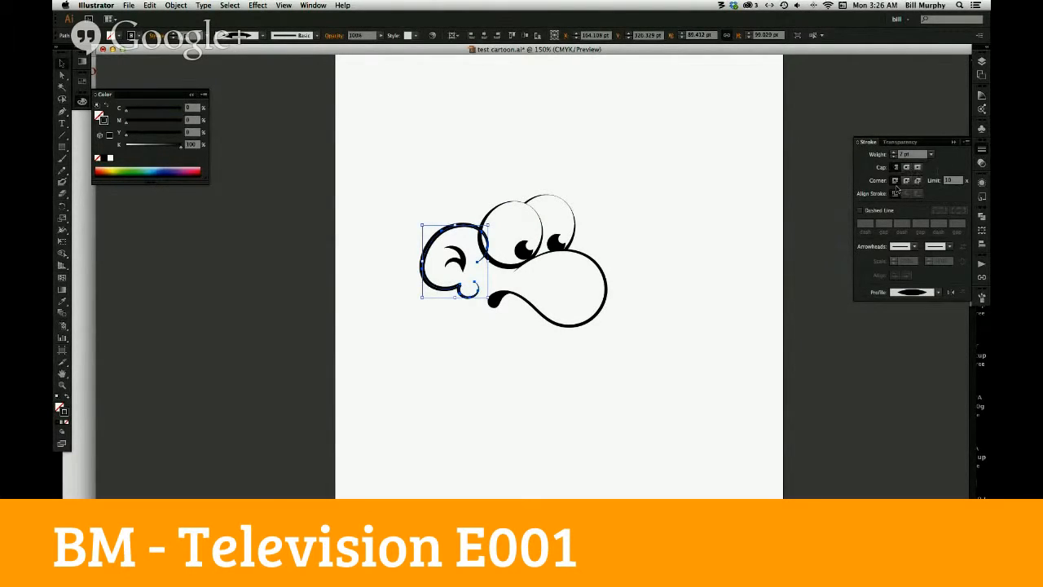
click(905, 181)
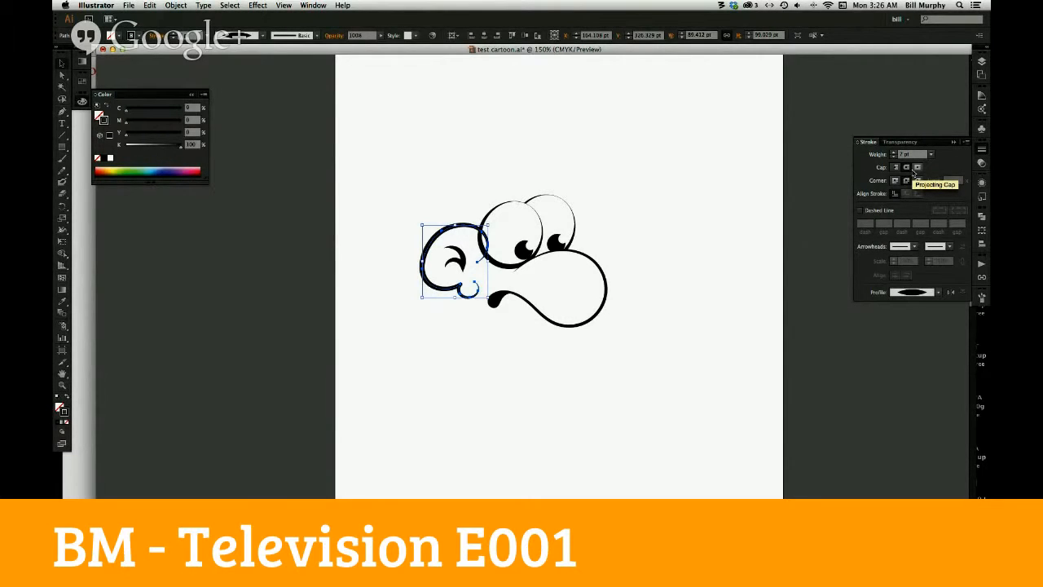
click(99, 115)
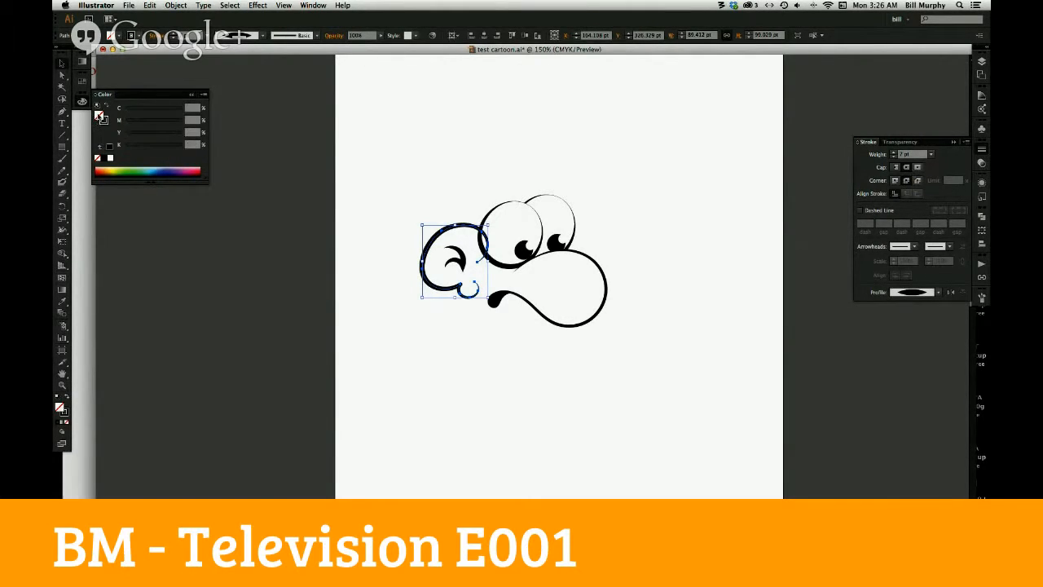
click(110, 158)
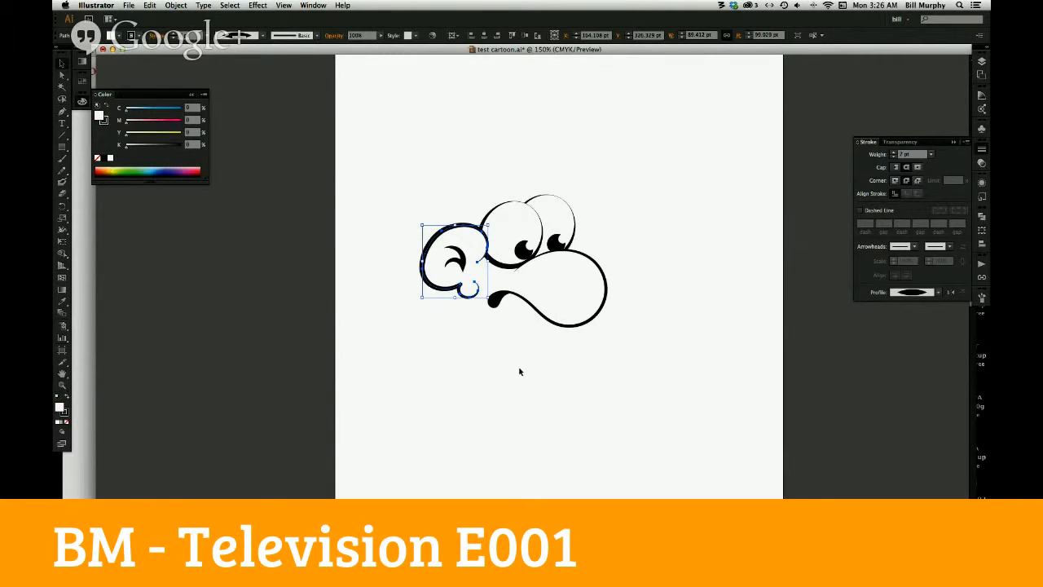
click(506, 395)
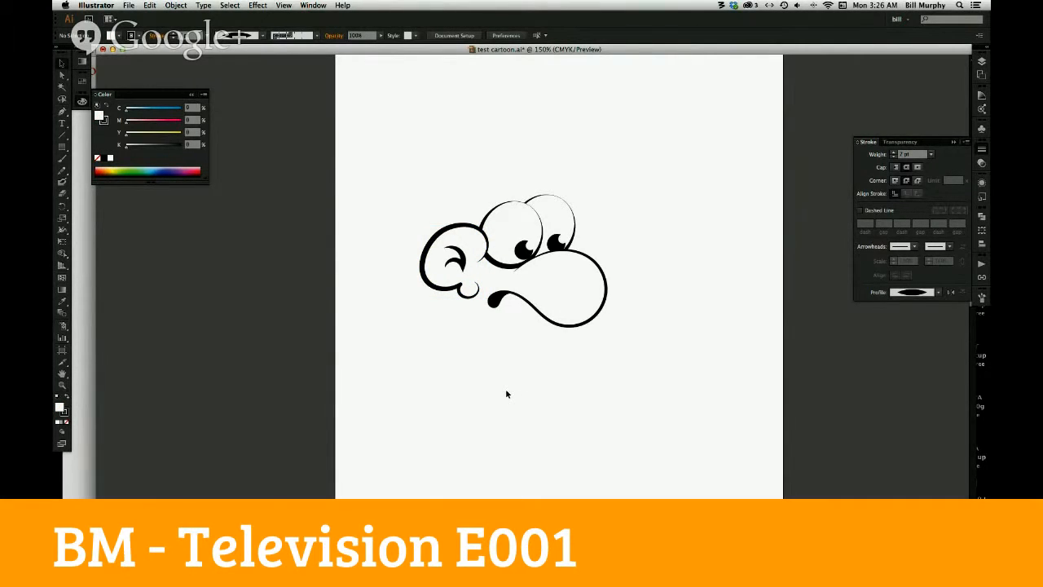
Examine the paths and anchor points of the entire face up close at 300%, leaving nothing selected
drag(395, 203, 628, 381)
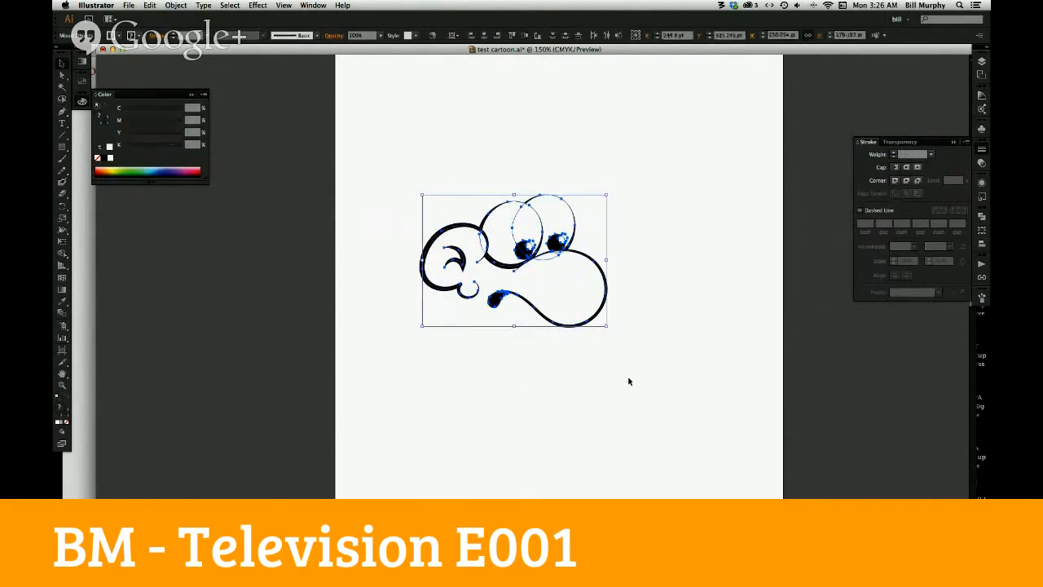
key(z)
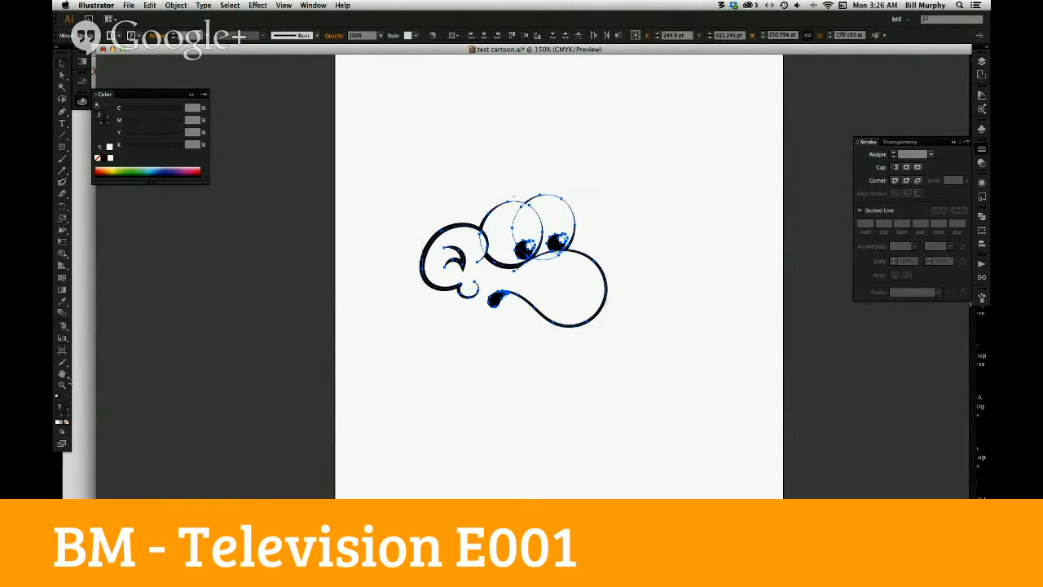
click(558, 266)
click(527, 294)
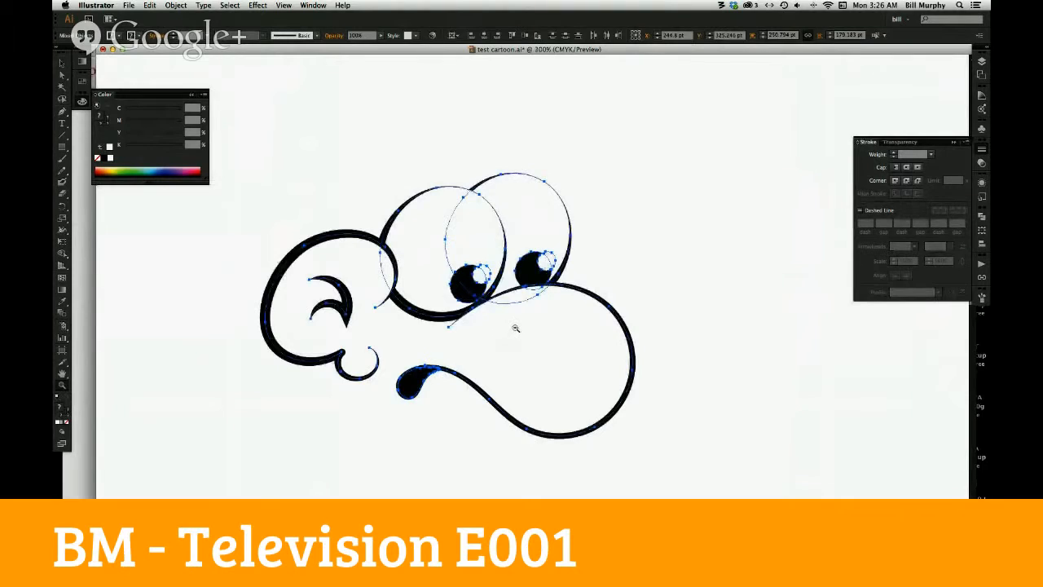
alt+click(516, 327)
alt+click(518, 326)
key(v)
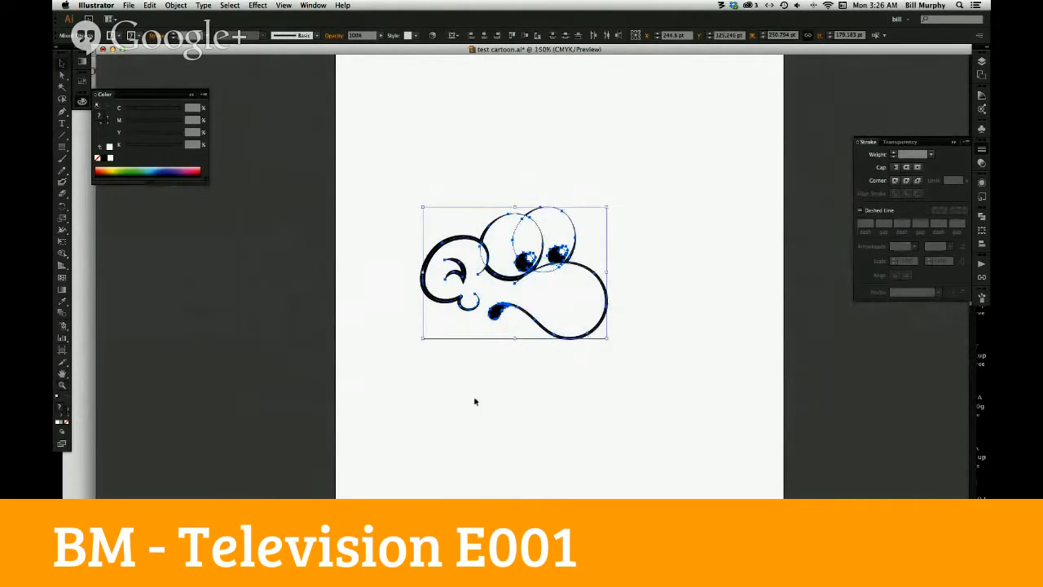
click(492, 394)
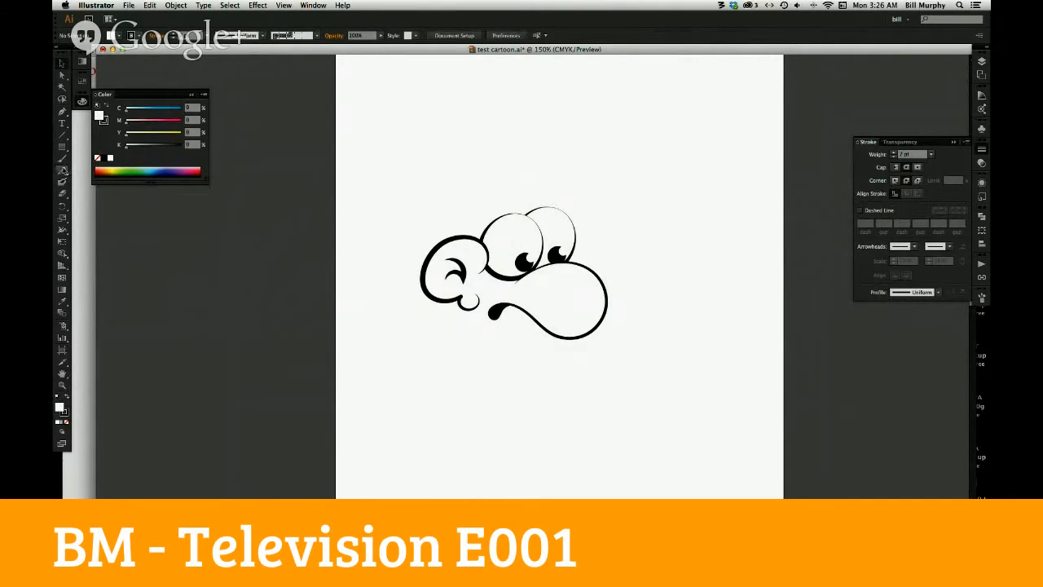
click(65, 169)
mouse_move(490, 173)
mouse_down()
mouse_move(554, 105)
mouse_move(637, 101)
mouse_move(653, 261)
mouse_move(644, 214)
mouse_move(607, 187)
mouse_move(561, 214)
mouse_move(492, 198)
mouse_up()
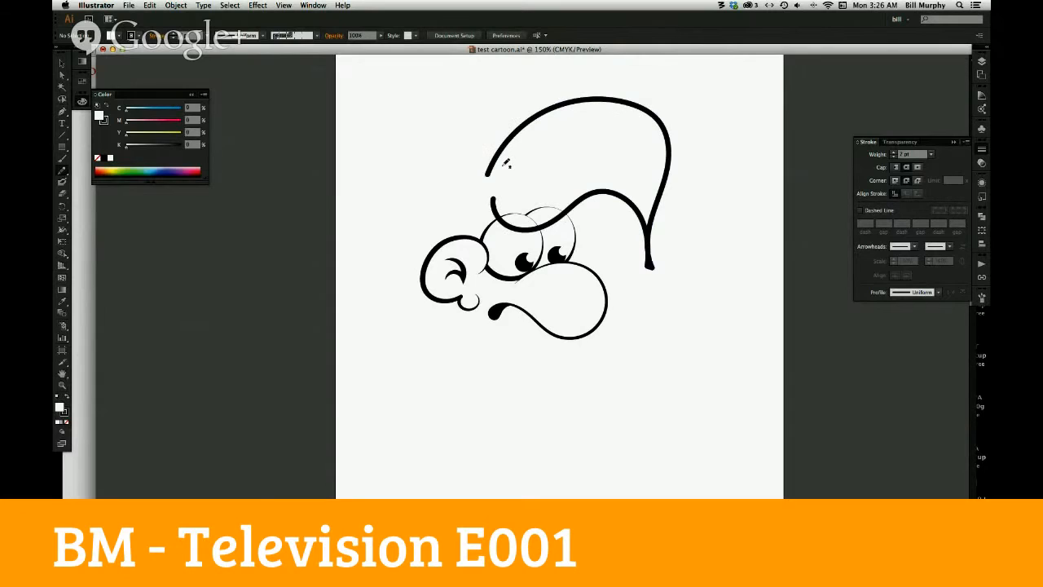
key(super+z)
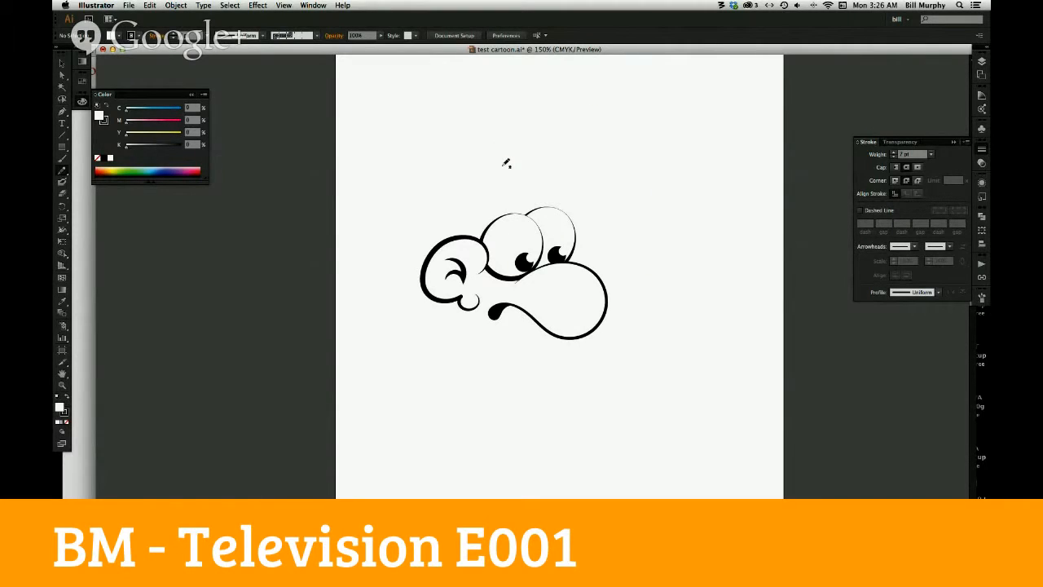
Draw a sweeping hair outline about 380 × 240 pt above the eyes and ear with the Pencil tool, using a both-ends-tapered stroke profile
click(263, 36)
click(251, 71)
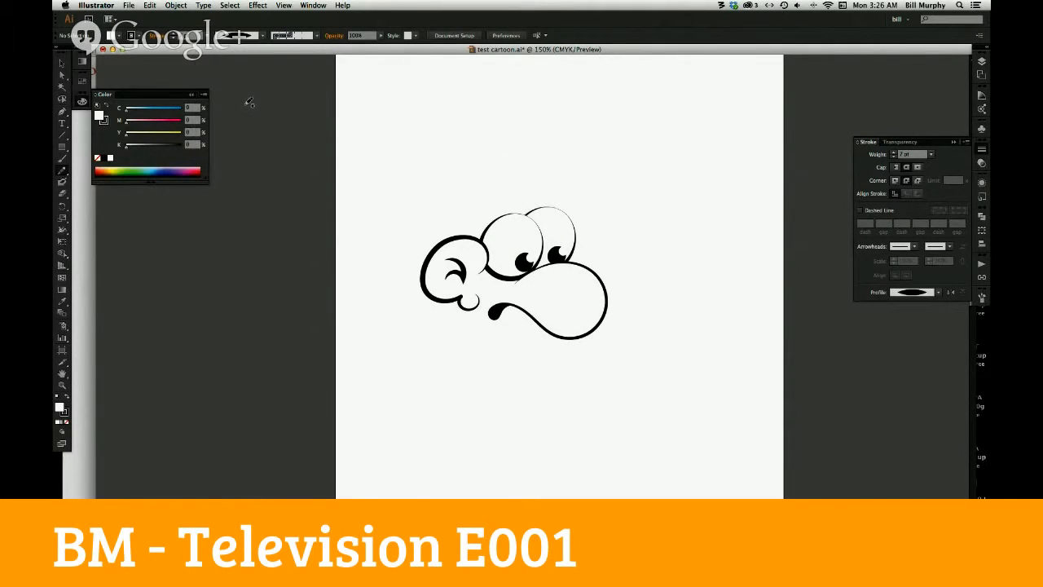
mouse_move(491, 203)
mouse_down()
mouse_move(570, 225)
mouse_move(624, 220)
mouse_move(667, 270)
mouse_move(678, 203)
mouse_move(650, 136)
mouse_move(557, 98)
mouse_move(450, 176)
mouse_move(434, 155)
mouse_move(424, 184)
mouse_move(400, 197)
mouse_move(432, 199)
mouse_move(423, 247)
mouse_up()
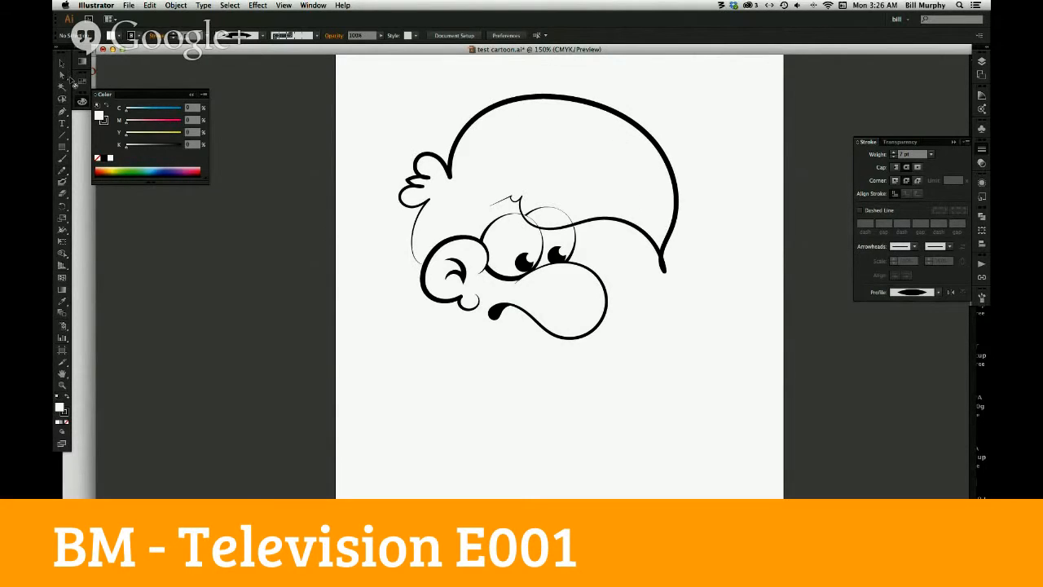
Delete the surplus anchor points around the hair outline's pointed front tip so its two edges meet in one clean point
click(61, 75)
click(666, 269)
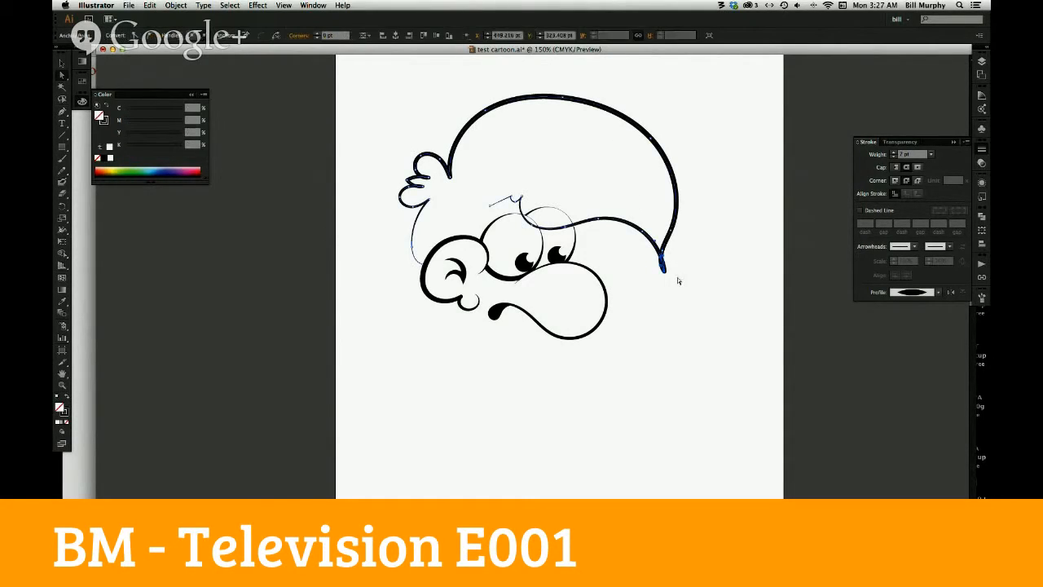
drag(64, 112, 99, 136)
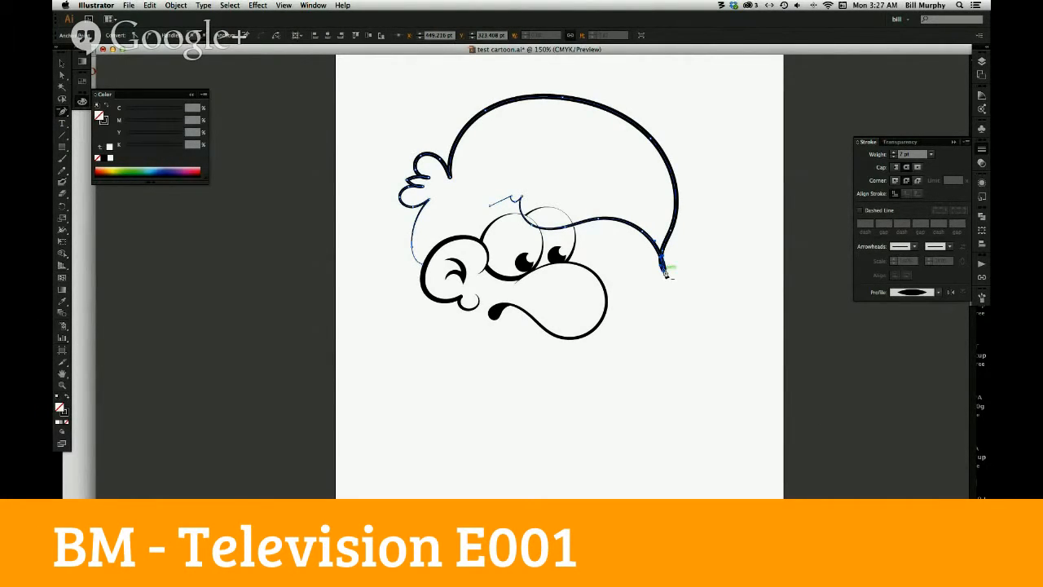
click(664, 256)
click(673, 228)
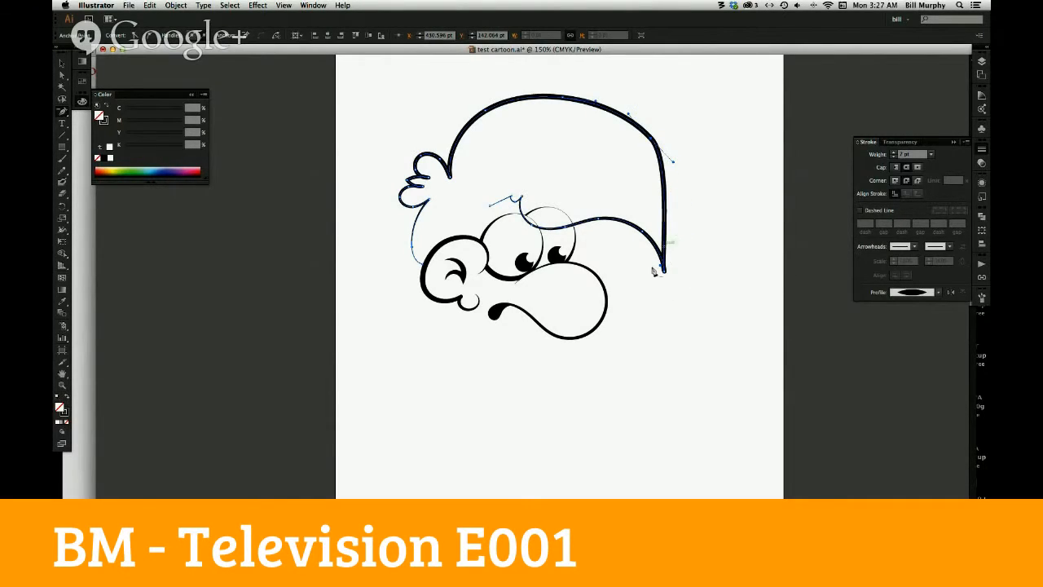
Lengthen the direction handle on the hair's upper front anchor so the outer edge bulges outward toward the tip
key(a)
click(677, 163)
drag(668, 121, 709, 190)
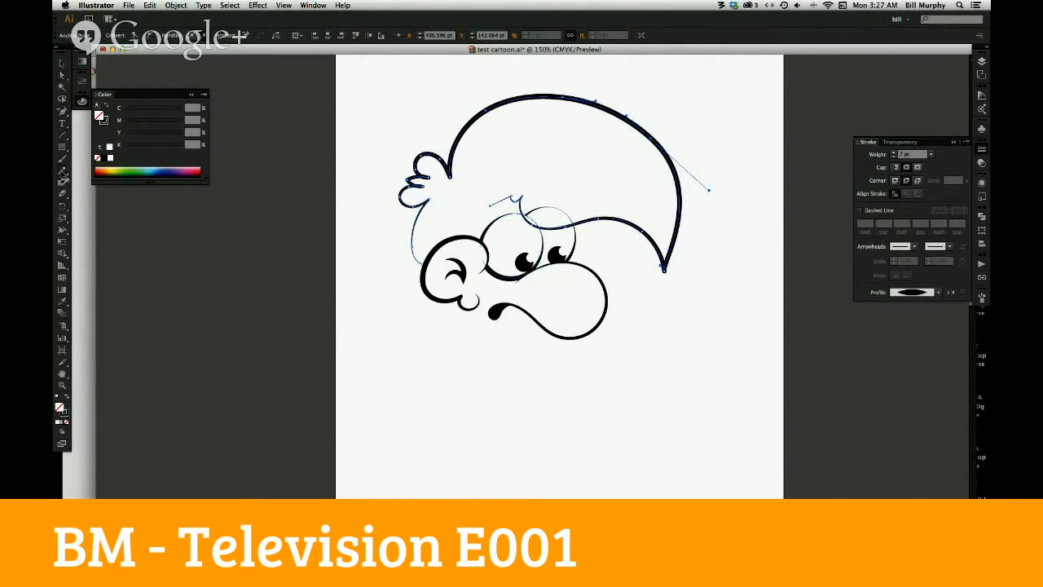
Smooth the hair outline's lower edge toward the pointed tip with the Smooth tool
click(65, 173)
click(105, 182)
drag(636, 221, 663, 266)
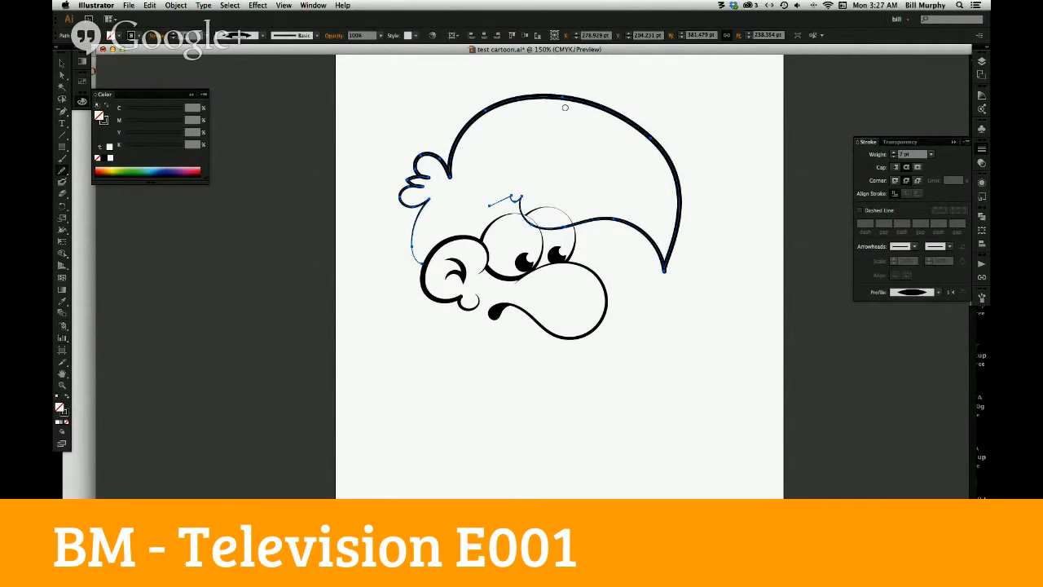
Fill the large hair shape with white so it covers the tops of the eyes behind it
key(v)
click(396, 135)
drag(410, 151, 444, 168)
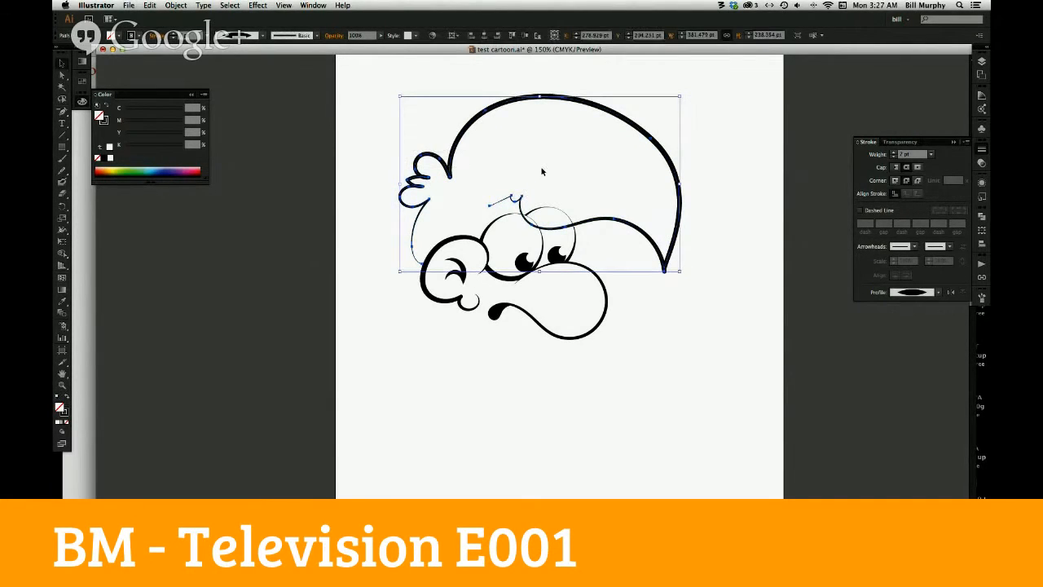
click(109, 158)
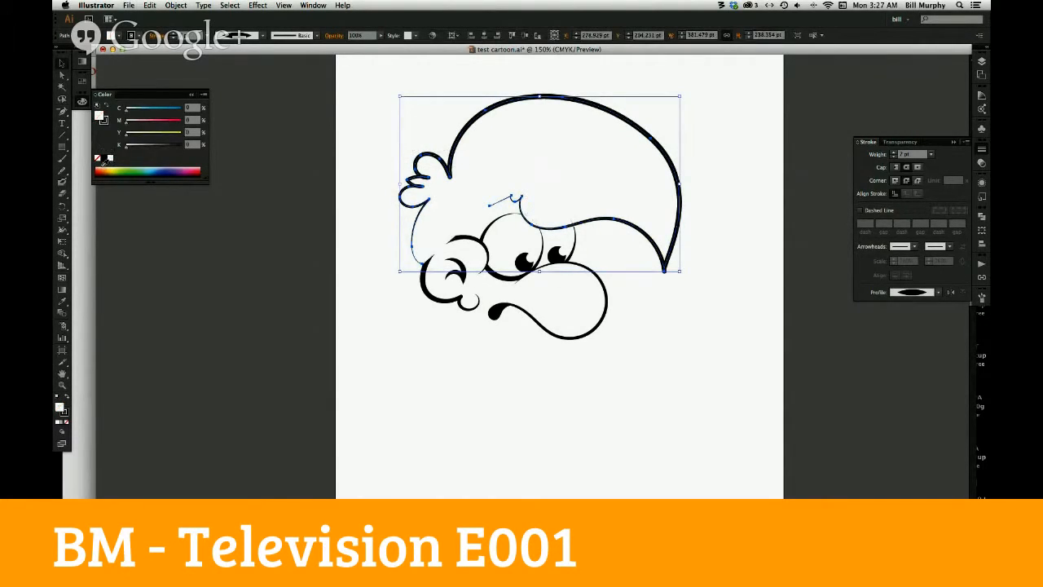
click(461, 407)
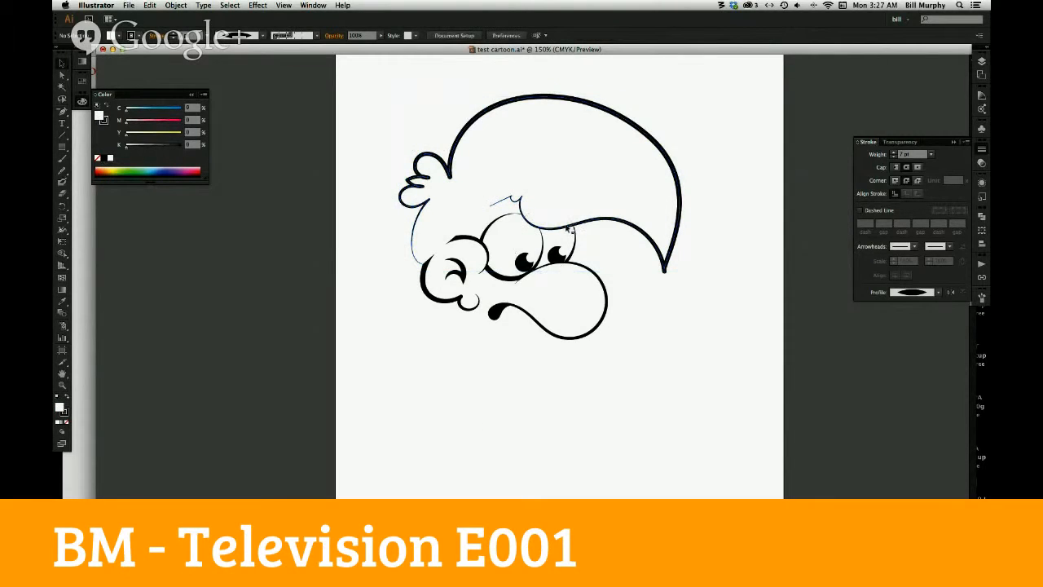
Bring the ear outline and its inner curve in front of the white-filled hair
click(469, 232)
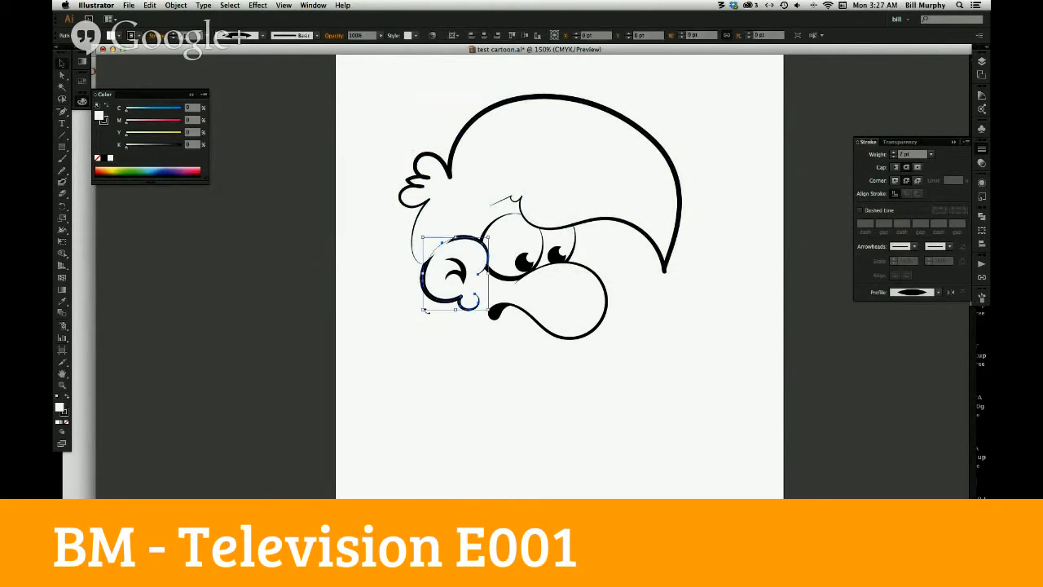
drag(441, 373, 477, 274)
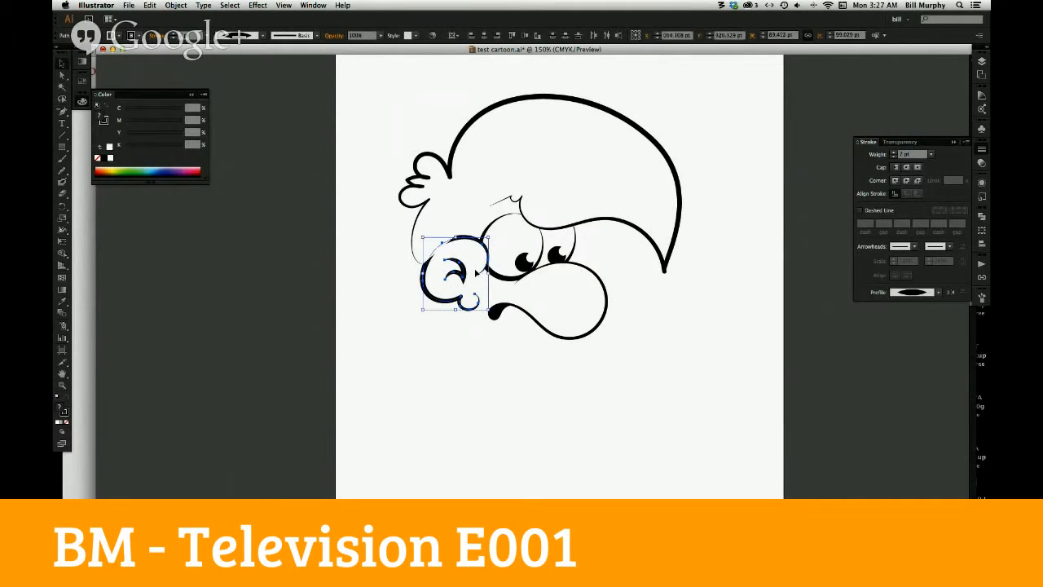
key(super)
key(Delete)
key(super+z)
click(458, 406)
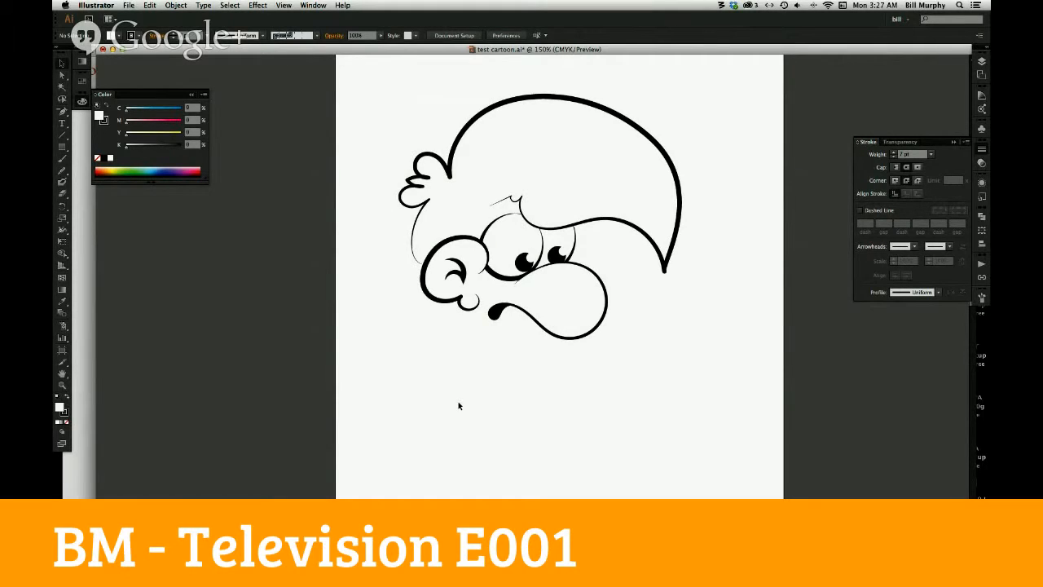
Draw tapered 7 pt strand lines along the hair's fringe and crown, plus short ones just above the ear, with the Pencil tool
drag(722, 160, 646, 251)
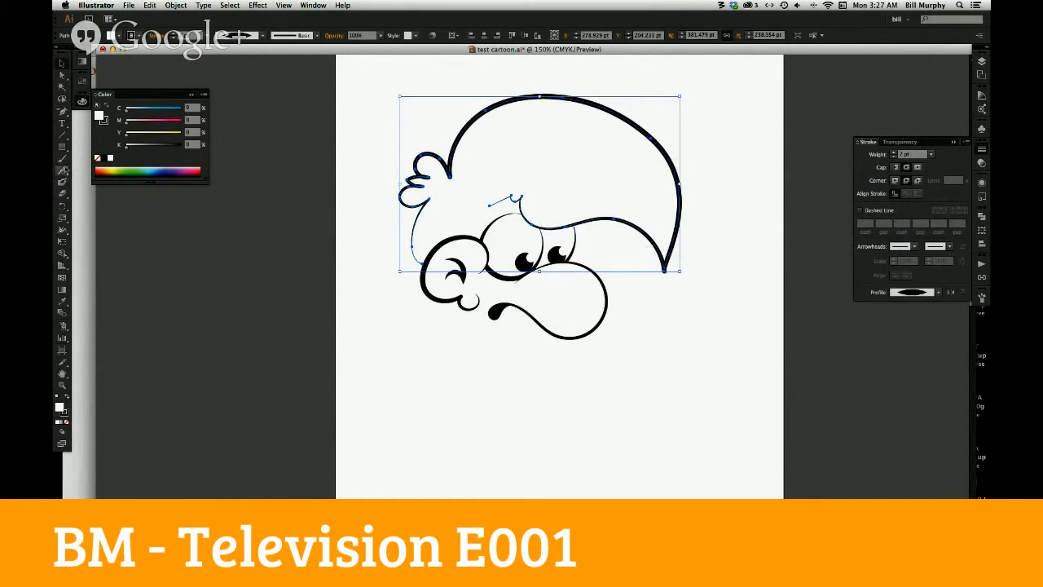
drag(64, 174, 99, 167)
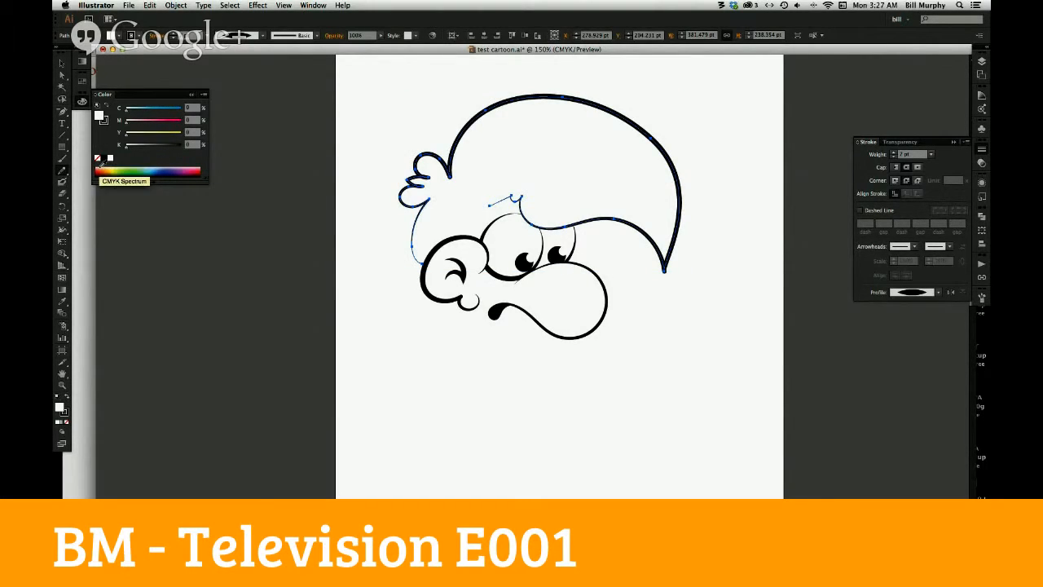
mouse_move(513, 183)
mouse_down()
mouse_move(545, 177)
mouse_move(544, 187)
mouse_move(579, 205)
mouse_move(623, 201)
mouse_move(642, 236)
mouse_up()
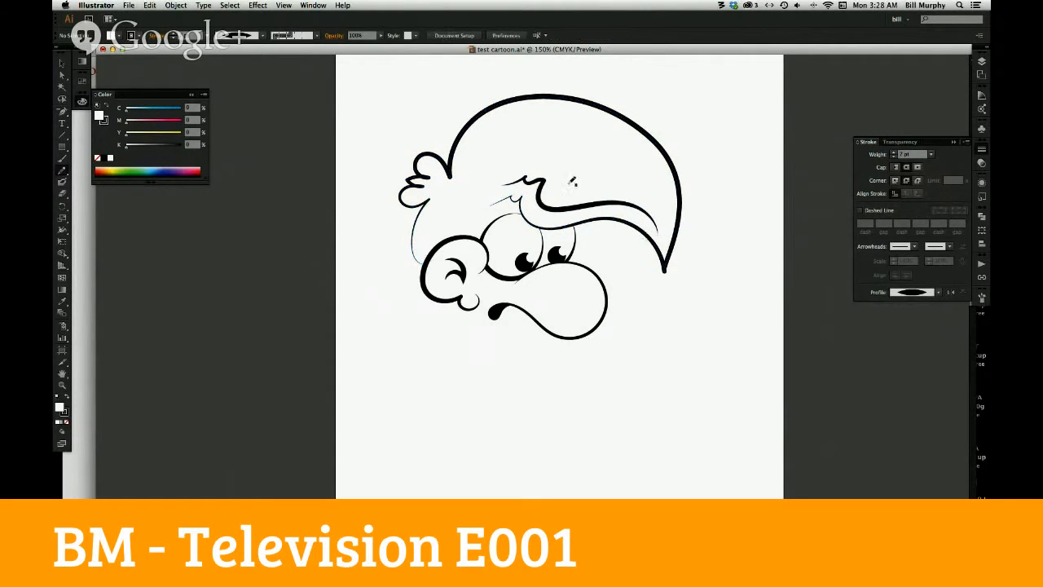
drag(564, 180, 639, 192)
mouse_move(466, 175)
mouse_down()
mouse_move(479, 145)
mouse_move(514, 111)
mouse_move(585, 104)
mouse_move(603, 122)
mouse_up()
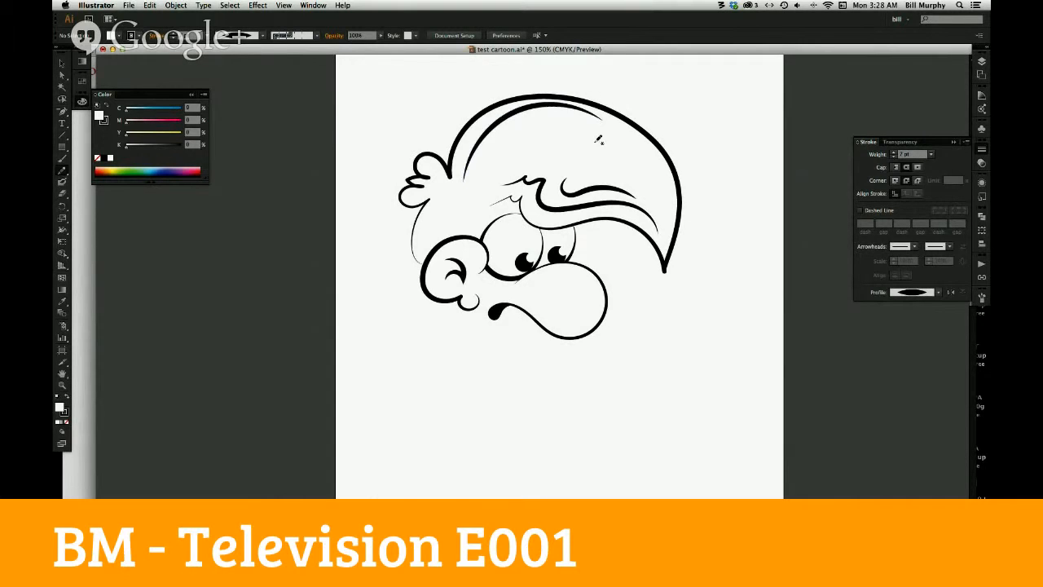
mouse_move(478, 174)
mouse_down()
mouse_move(547, 121)
mouse_move(570, 122)
mouse_up()
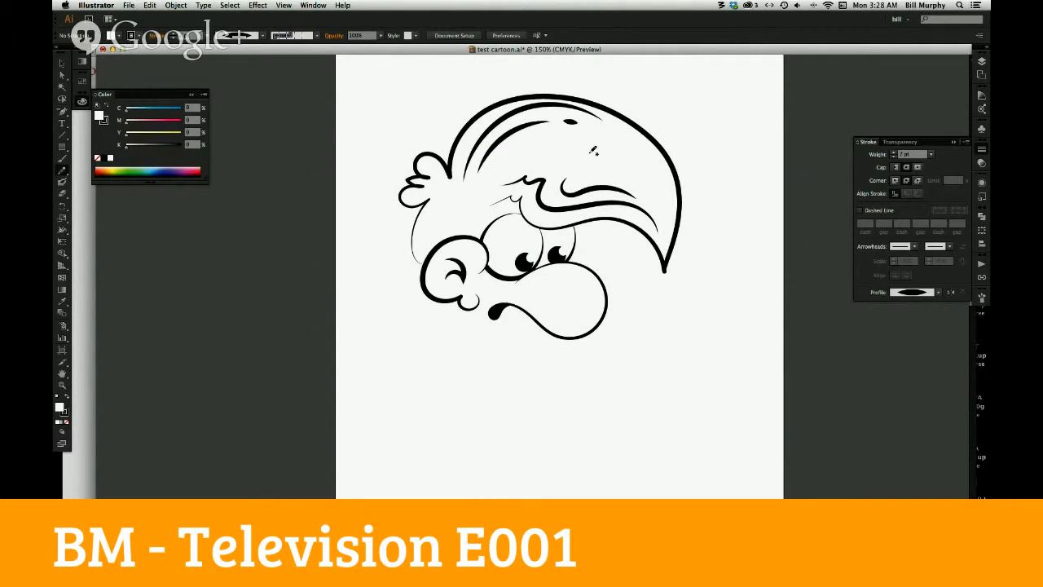
key(super+z)
mouse_move(432, 205)
mouse_down()
mouse_move(424, 251)
mouse_move(442, 239)
mouse_up()
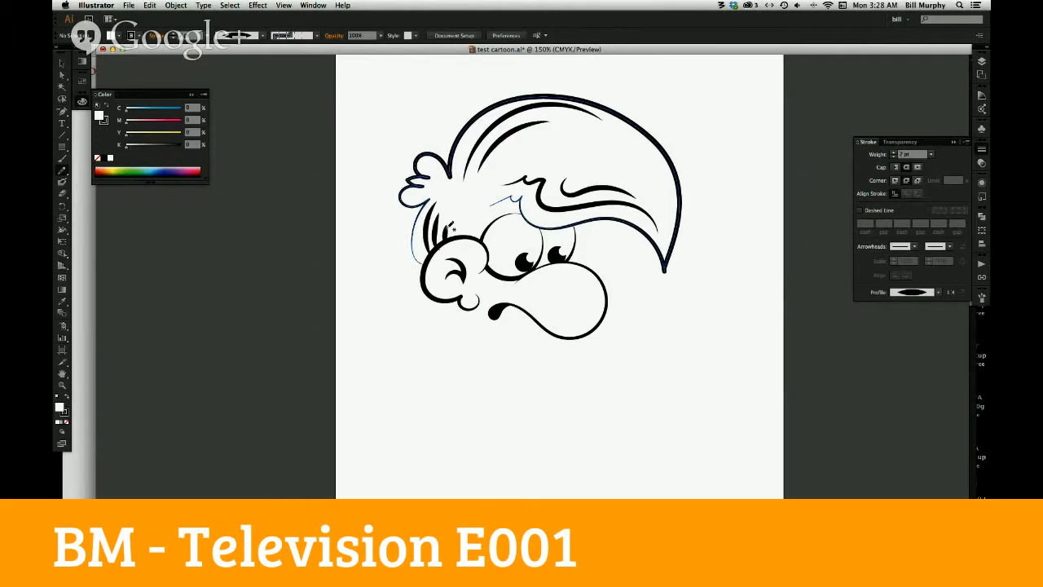
click(64, 63)
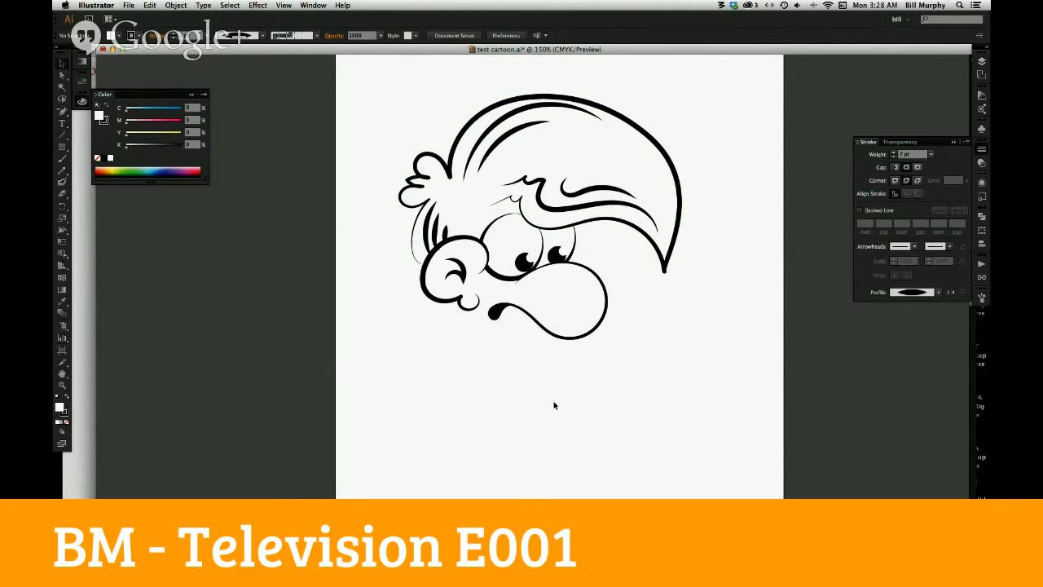
mouse_move(387, 94)
mouse_down()
mouse_move(404, 255)
mouse_move(718, 383)
mouse_up()
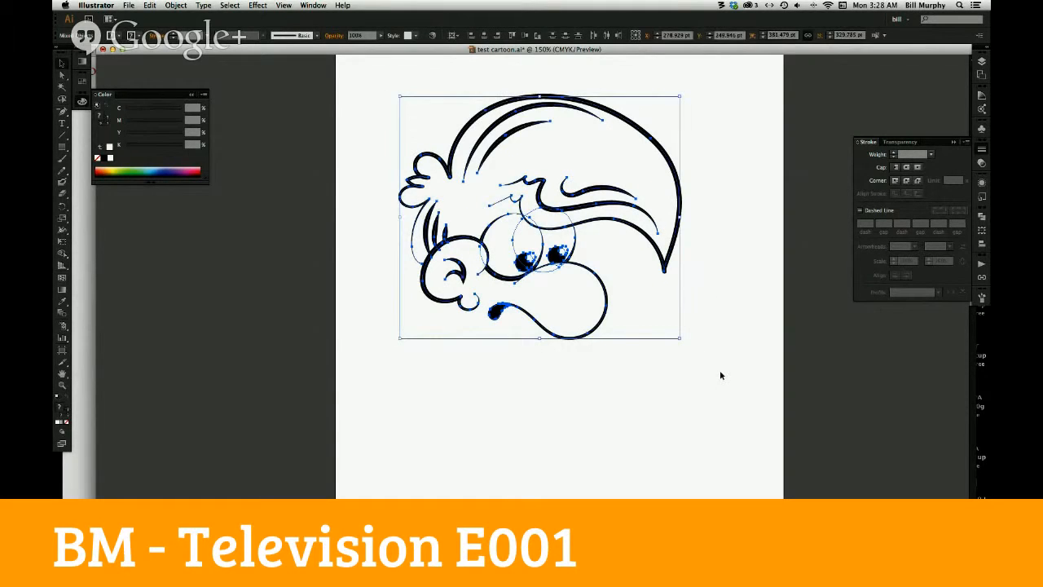
key(n)
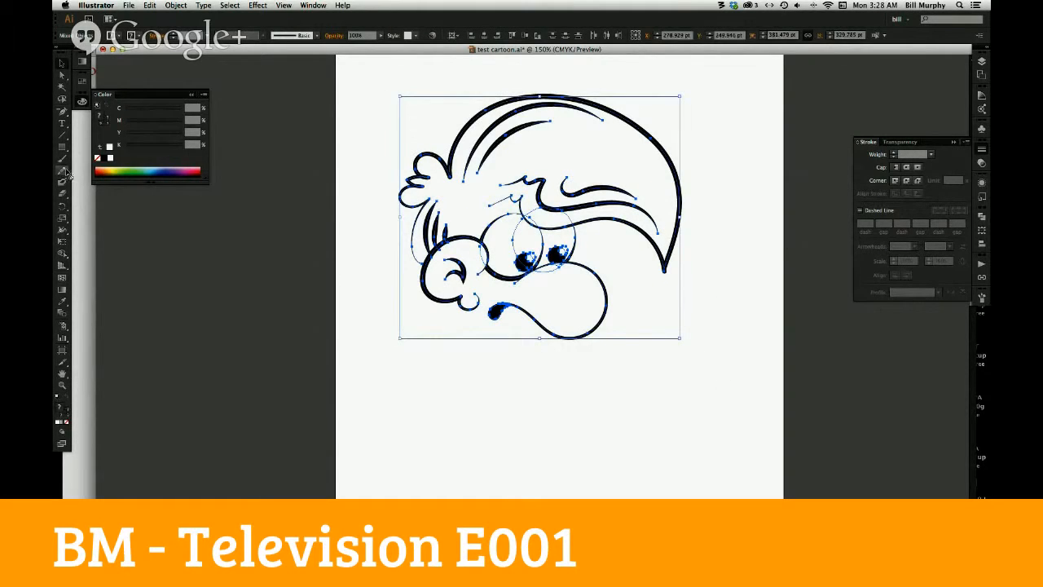
click(63, 64)
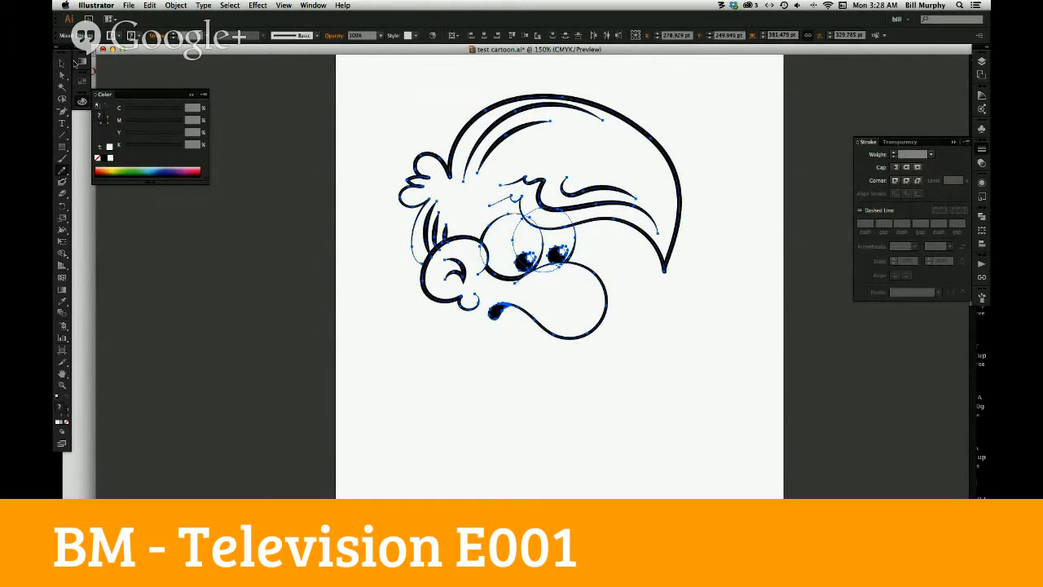
click(357, 112)
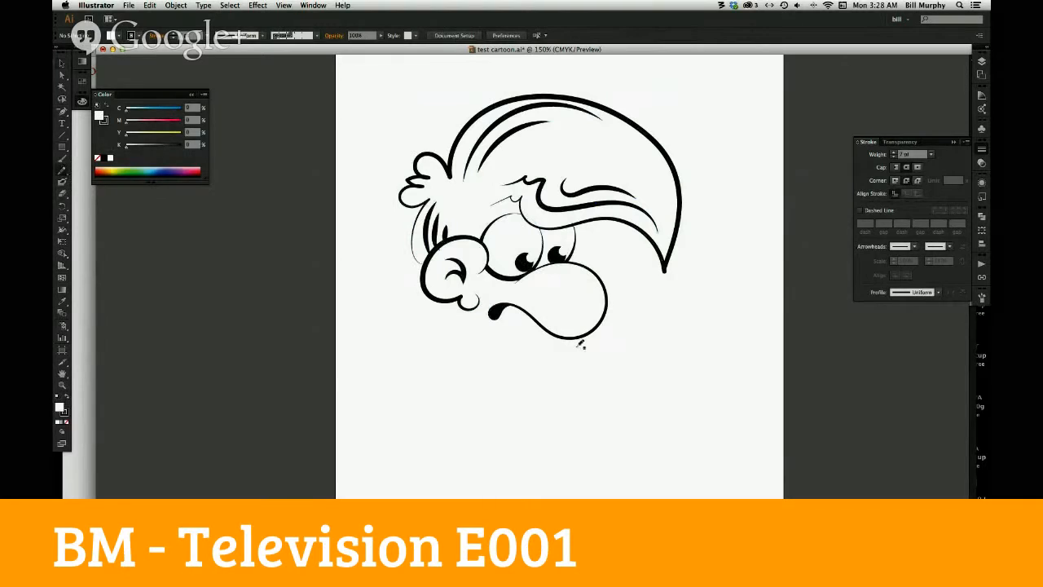
Draw an open mouth with lips about 227 × 169 pt below the nose using the Pencil tool, and apply the symmetrical both-ends-tapered stroke profile
mouse_move(576, 336)
mouse_down()
mouse_move(590, 364)
mouse_move(613, 359)
mouse_move(583, 382)
mouse_move(541, 357)
mouse_move(478, 360)
mouse_move(461, 334)
mouse_move(479, 379)
mouse_move(546, 453)
mouse_move(609, 410)
mouse_move(612, 426)
mouse_move(571, 452)
mouse_up()
click(62, 63)
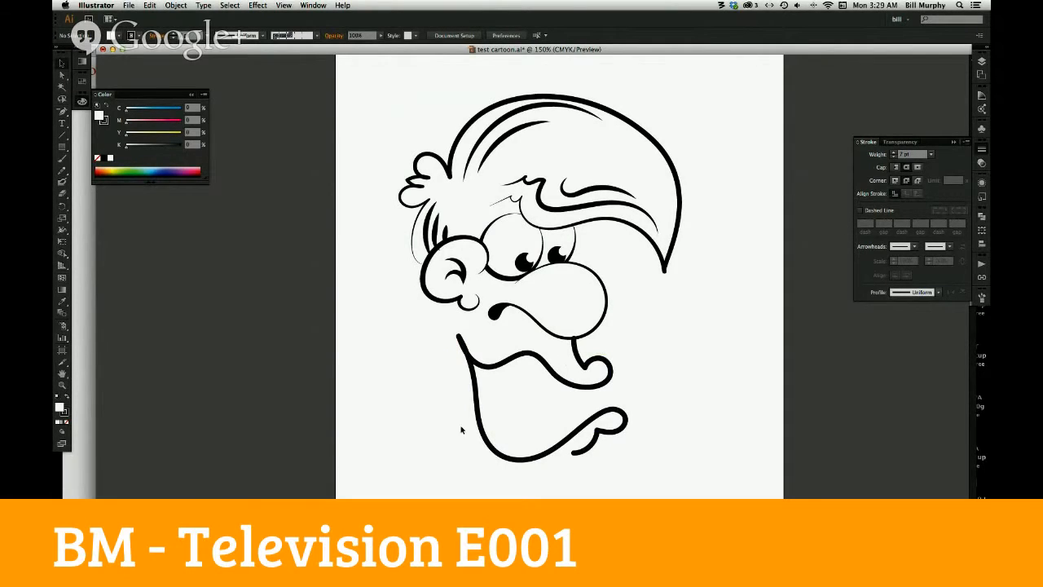
drag(458, 488, 677, 374)
click(259, 36)
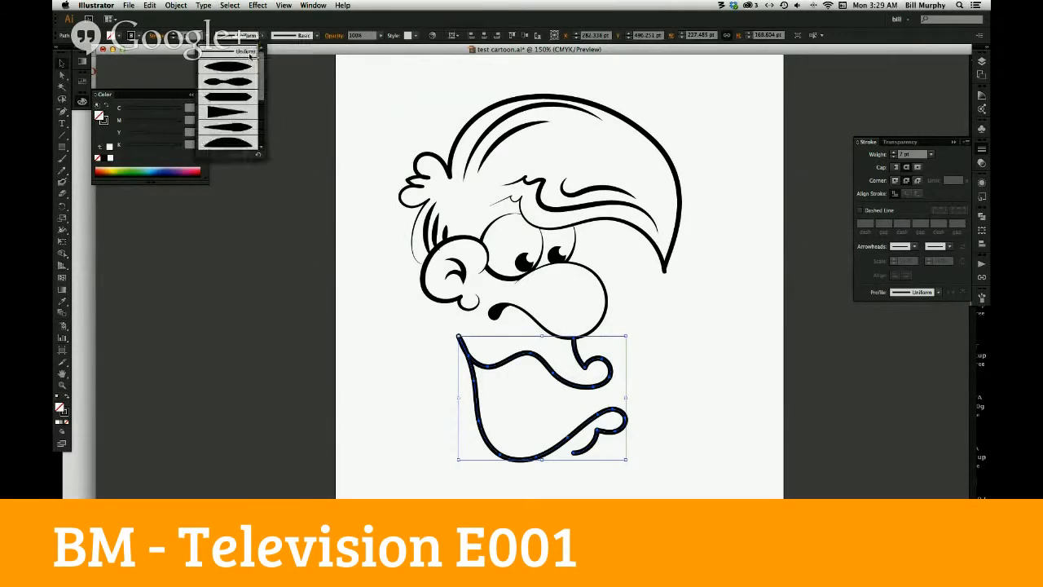
click(248, 74)
click(674, 428)
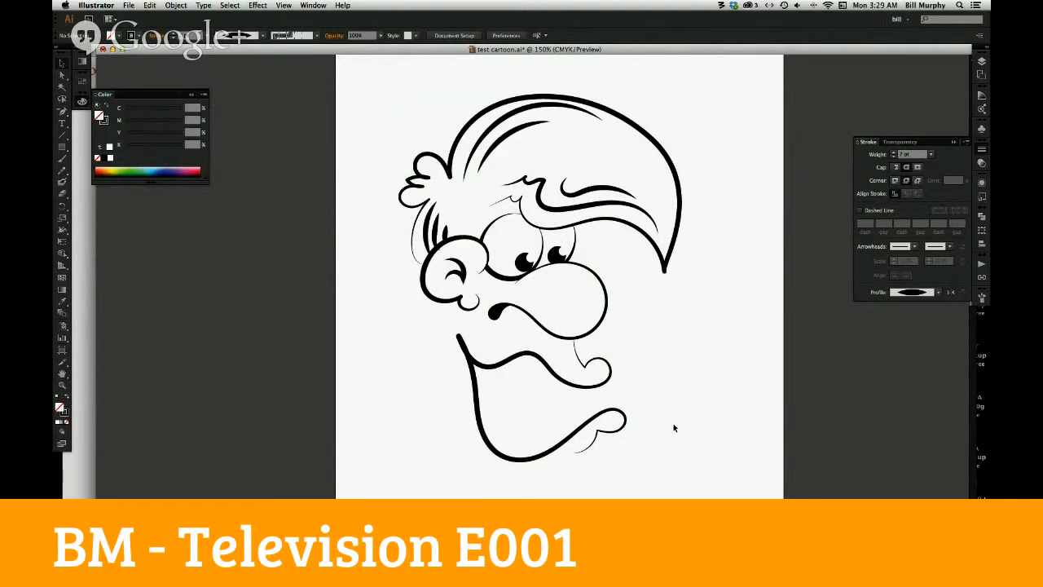
Change the mouth outline's stroke profile to the asymmetric one that tapers at both ends
click(623, 426)
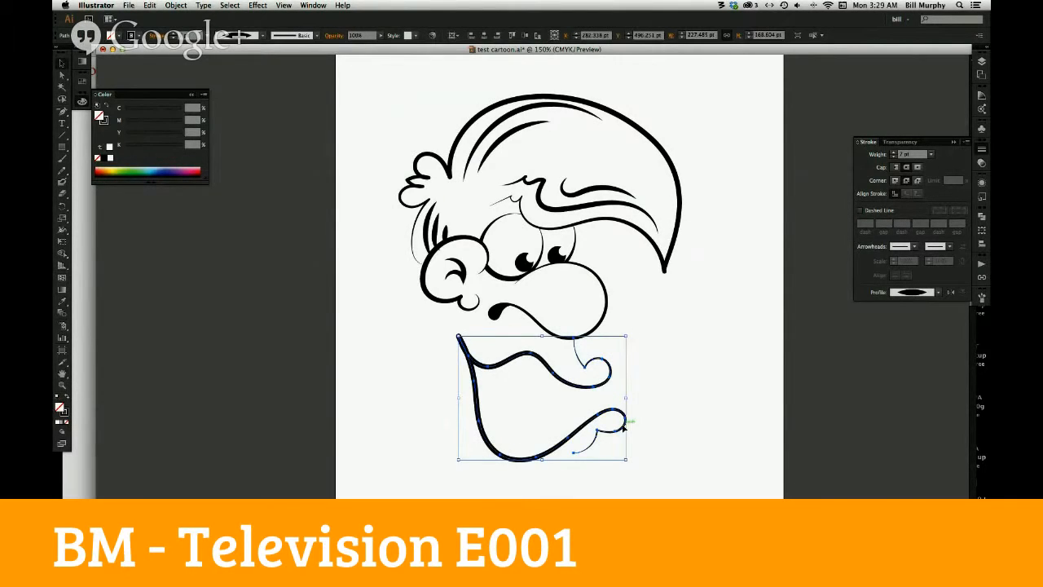
click(261, 36)
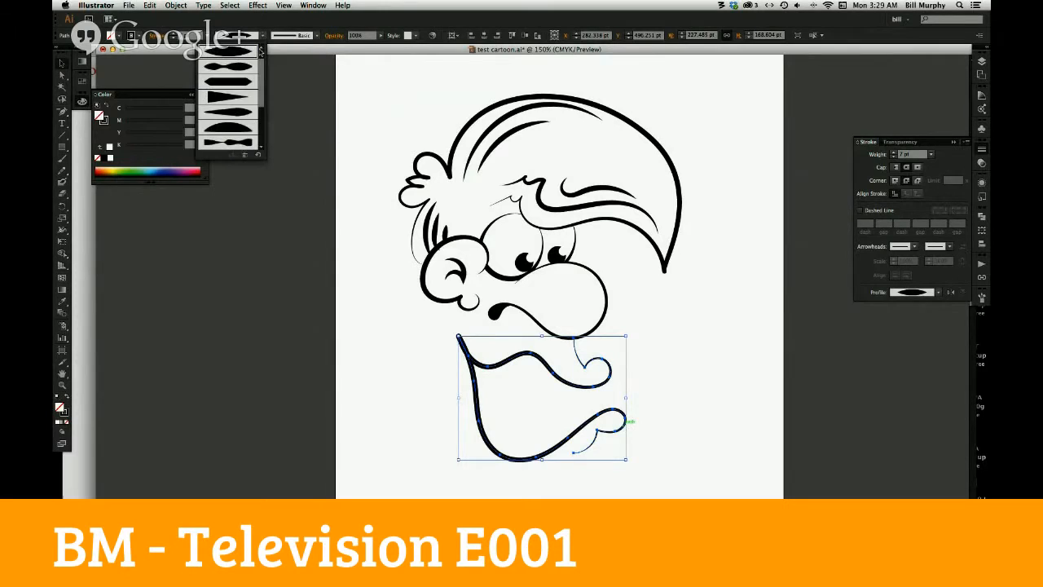
click(247, 114)
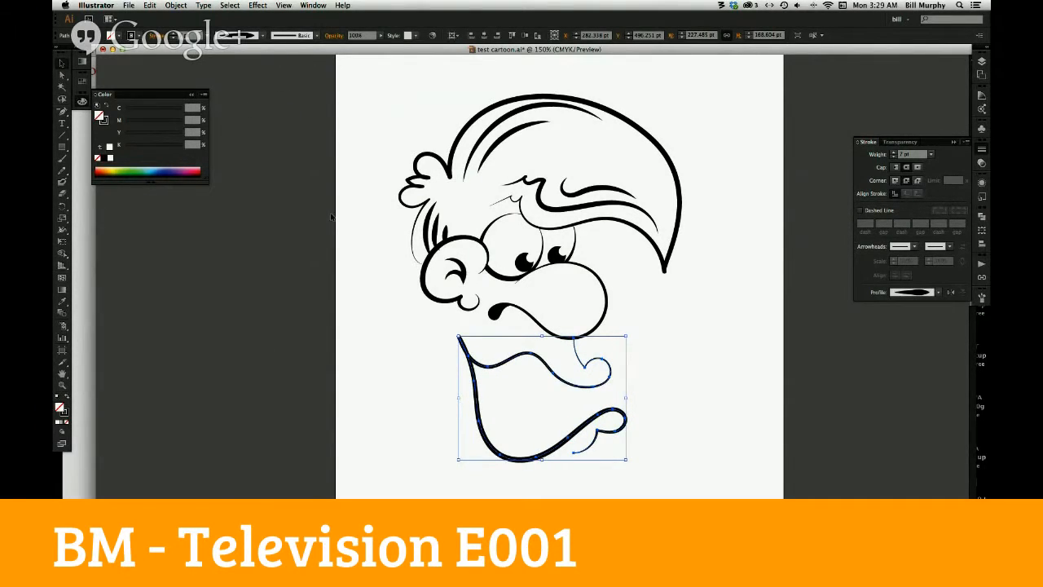
click(568, 367)
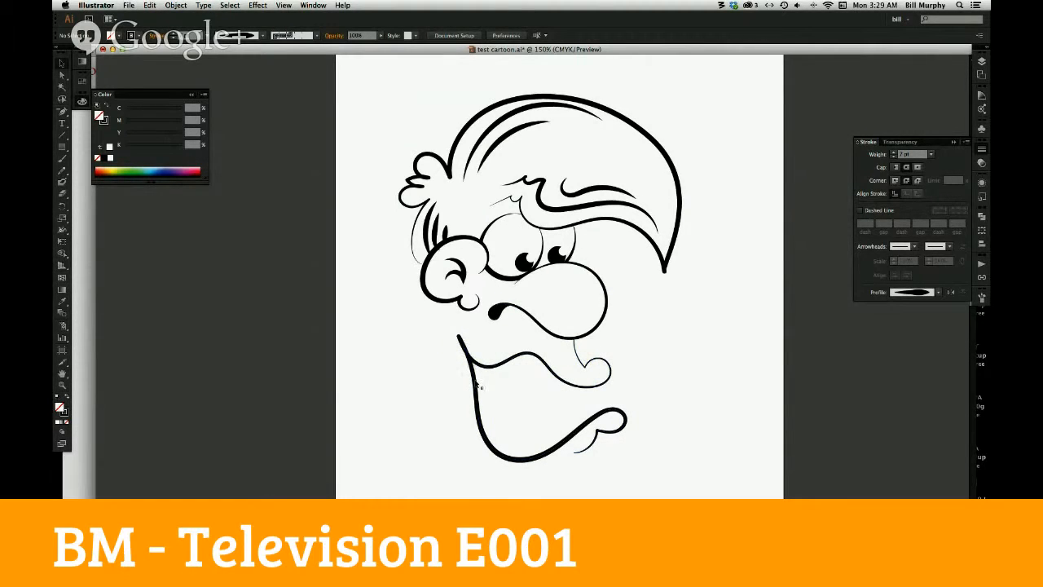
Delete the stray anchor point sticking out above the mouth's back corner so the two lip lines meet in one point
click(462, 415)
click(63, 115)
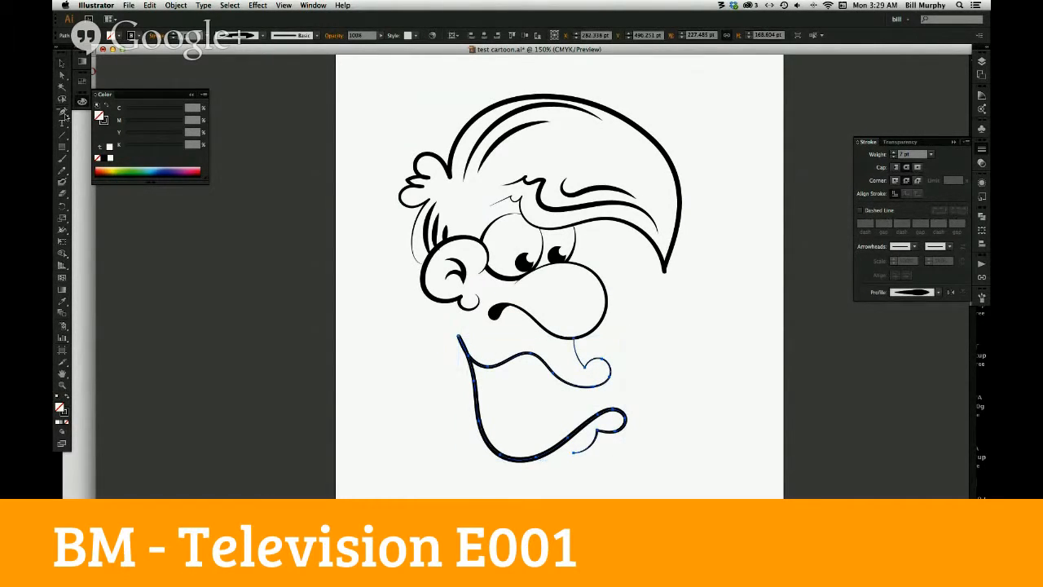
click(459, 338)
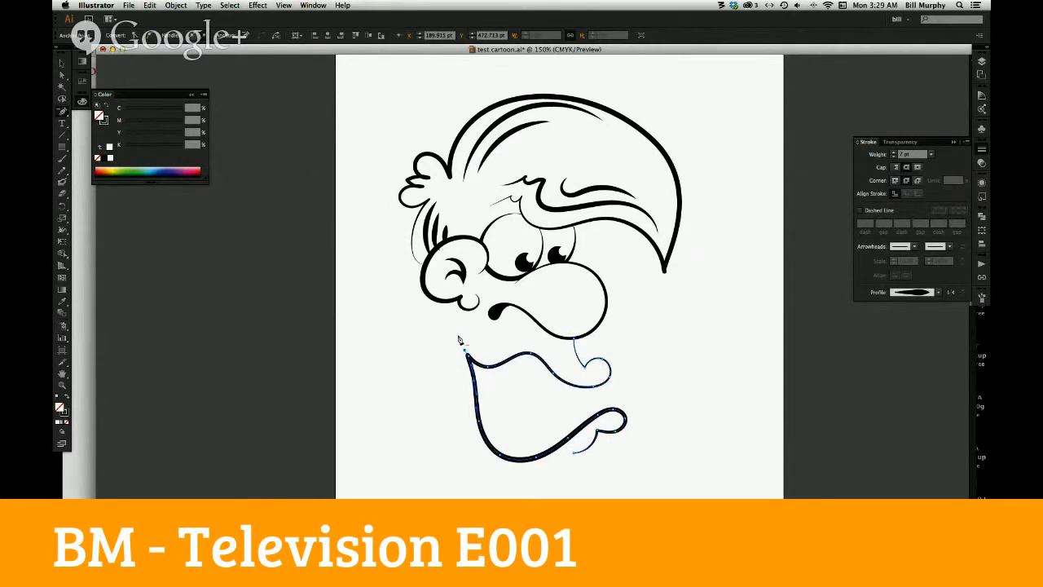
Thicken the mouth stroke with the Width tool at its end under the nose and along the underside of the upper lip
click(62, 63)
drag(377, 401, 645, 450)
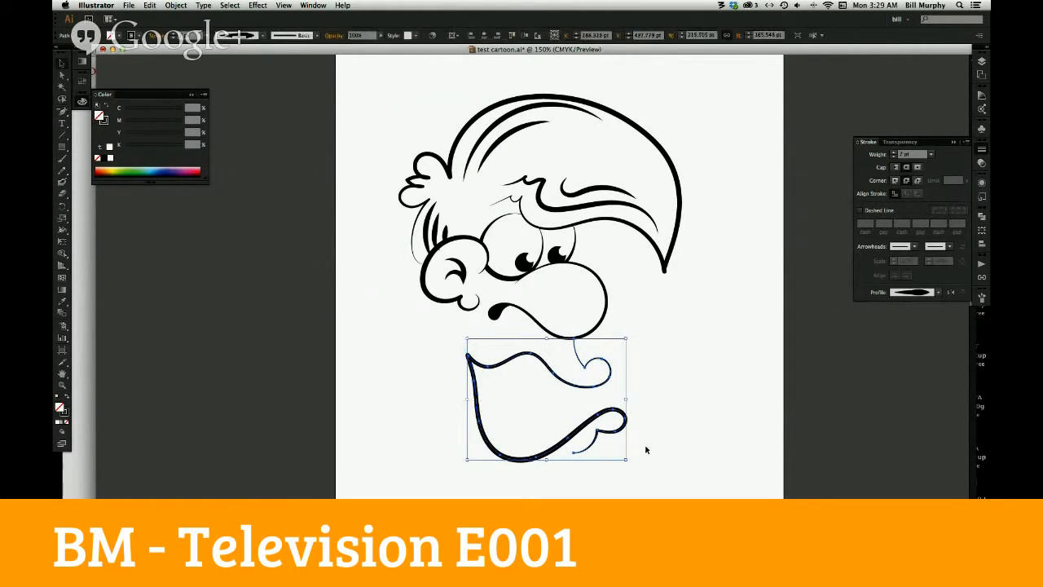
click(63, 233)
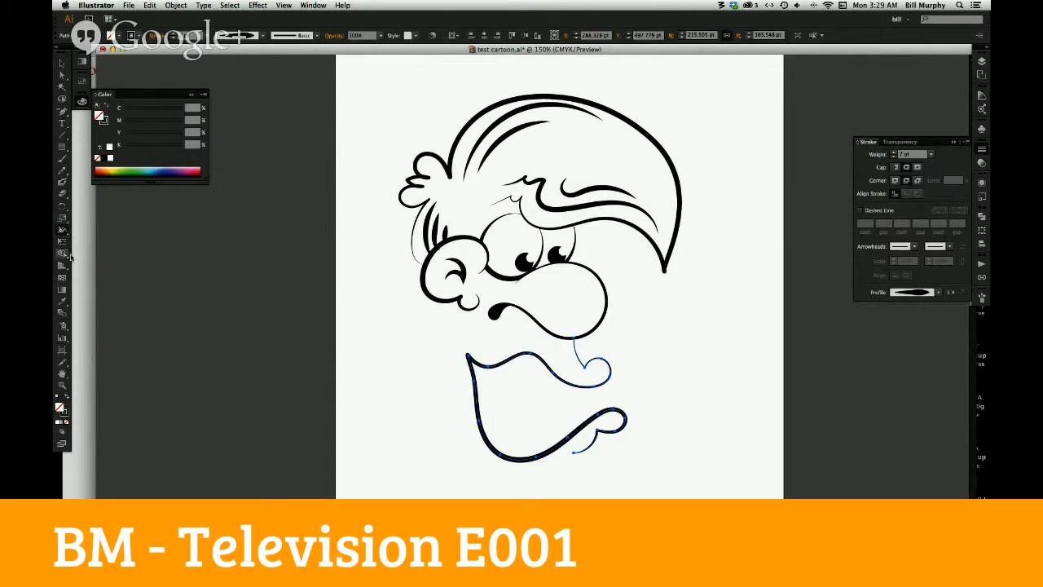
click(62, 385)
drag(535, 309, 633, 403)
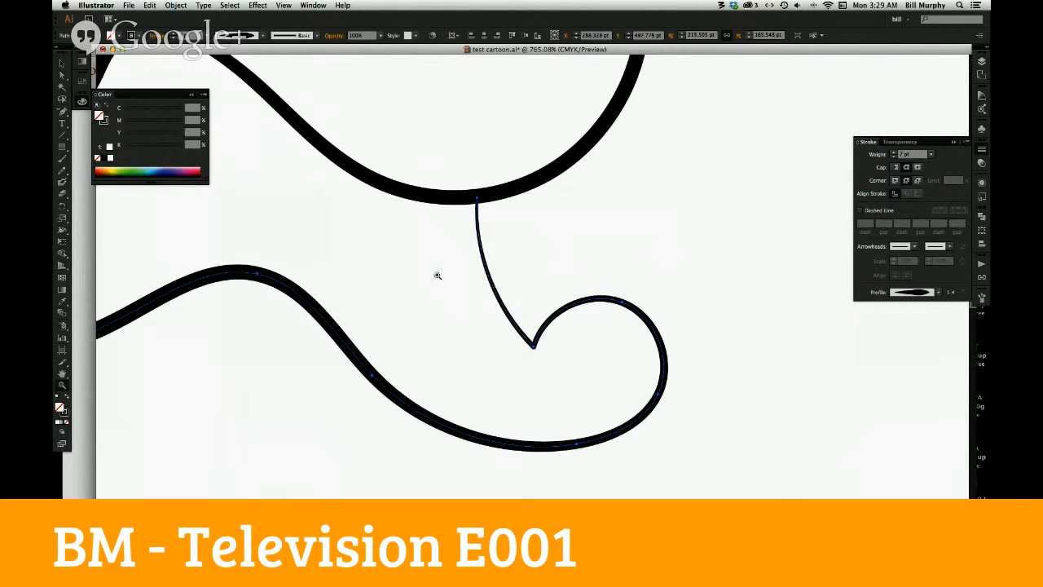
click(63, 233)
mouse_move(372, 378)
mouse_down()
mouse_move(361, 419)
mouse_move(345, 422)
mouse_up()
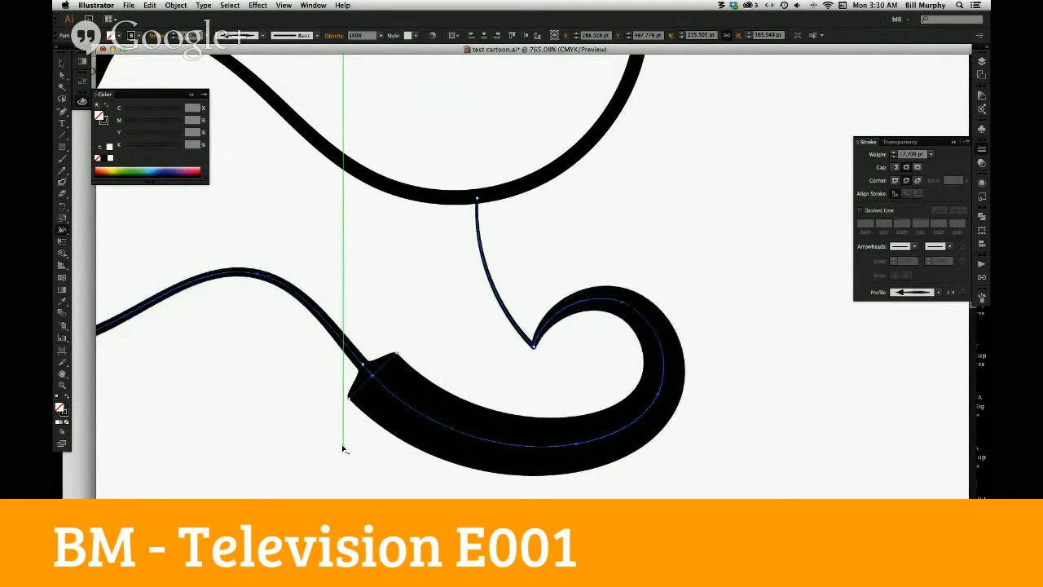
key(super+z)
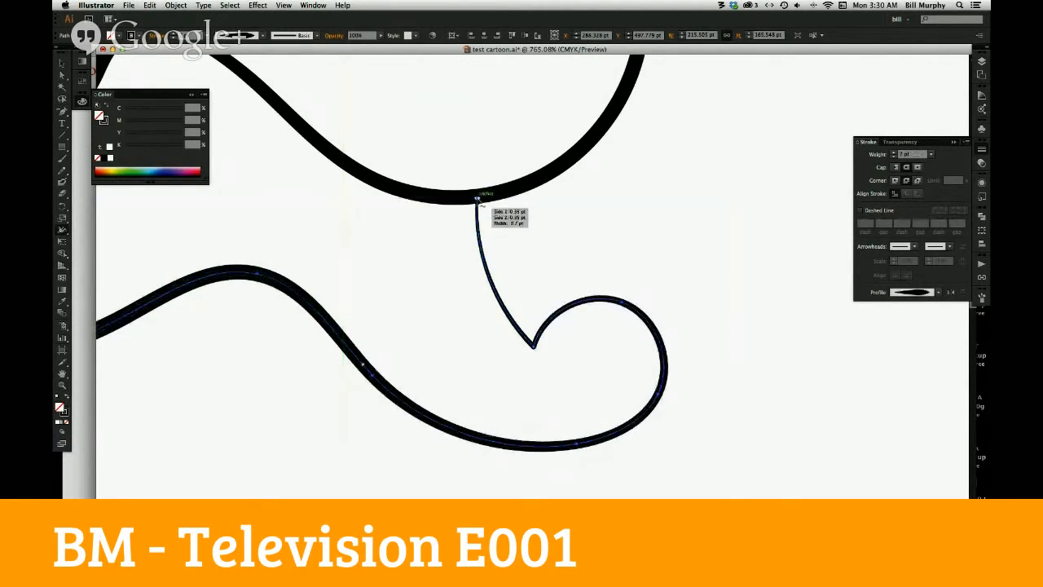
mouse_move(477, 198)
mouse_down()
mouse_move(487, 201)
mouse_move(468, 198)
mouse_up()
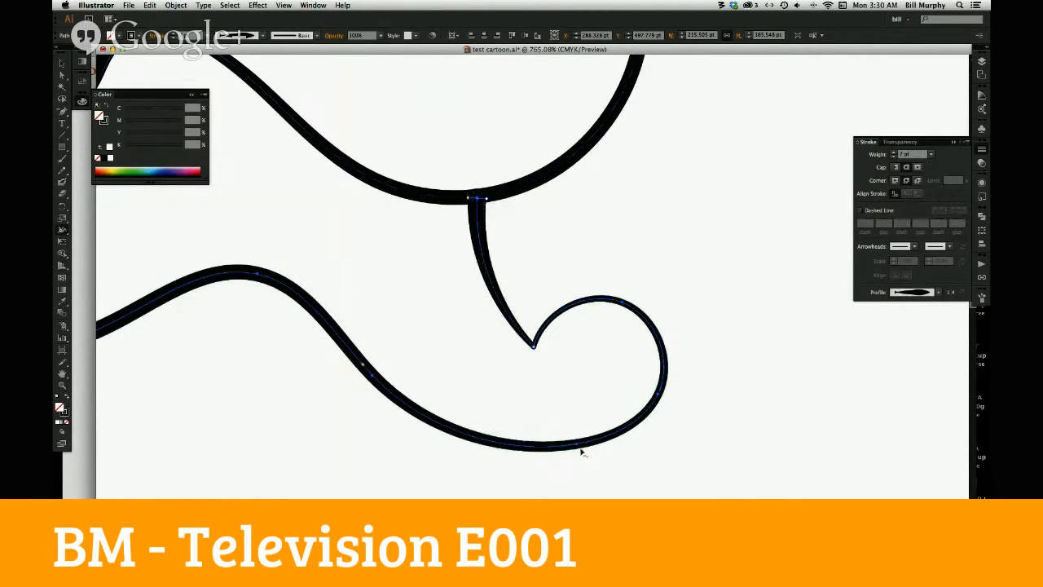
drag(579, 446, 576, 447)
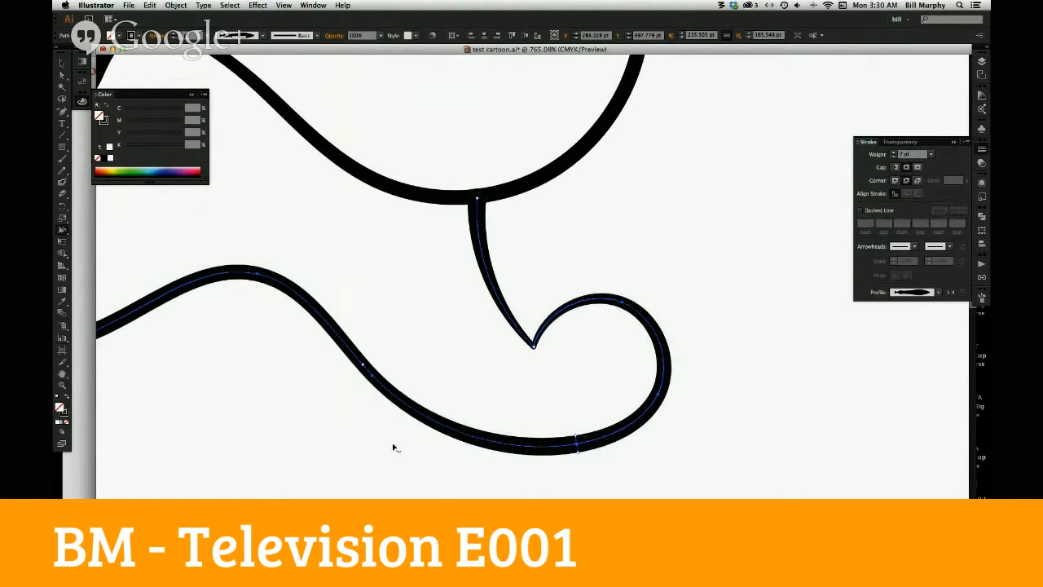
Narrow the mouth outline's stroke at its back corner to about 0.83 pt with the Width tool, and deselect the mouth
key(z)
alt+click(324, 430)
alt+click(325, 429)
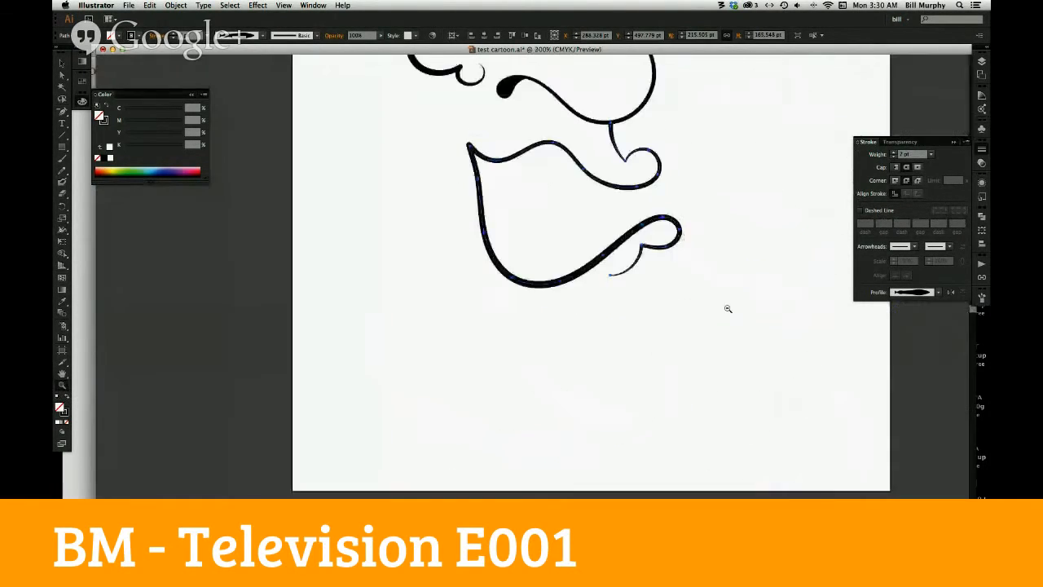
drag(446, 121, 542, 207)
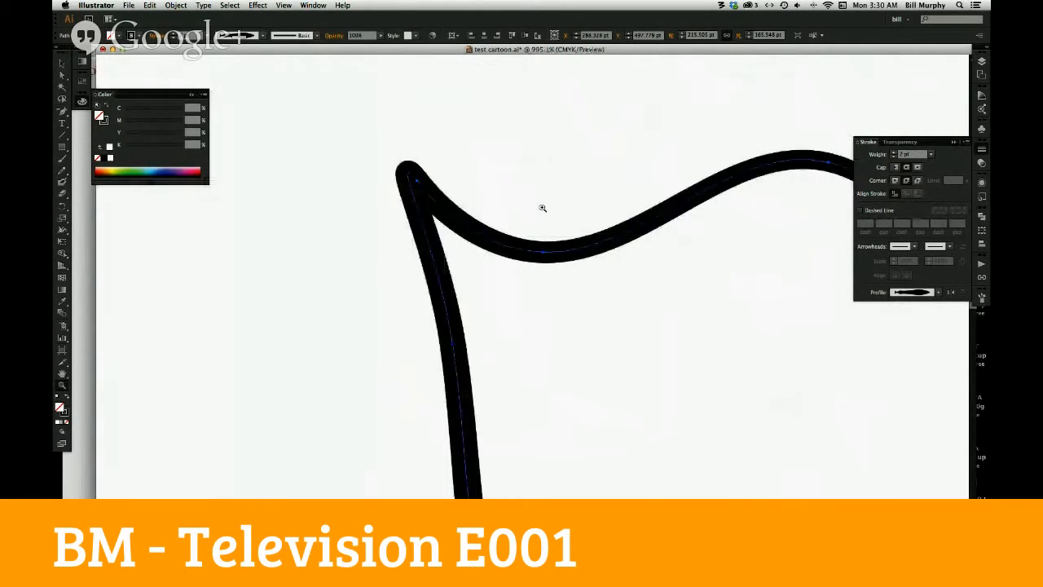
click(65, 231)
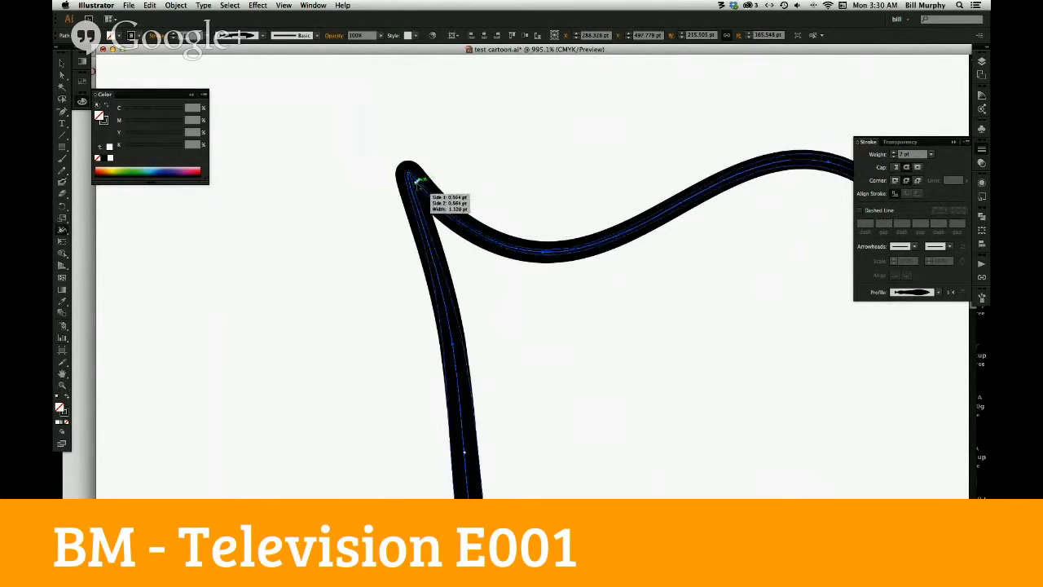
drag(417, 180, 414, 176)
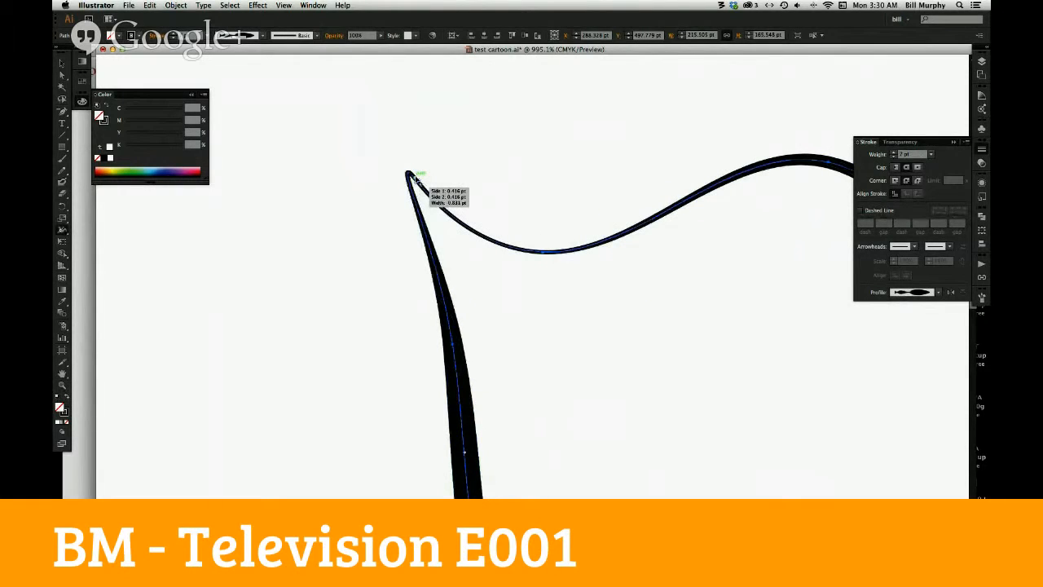
key(z)
alt+click(616, 305)
alt+click(607, 330)
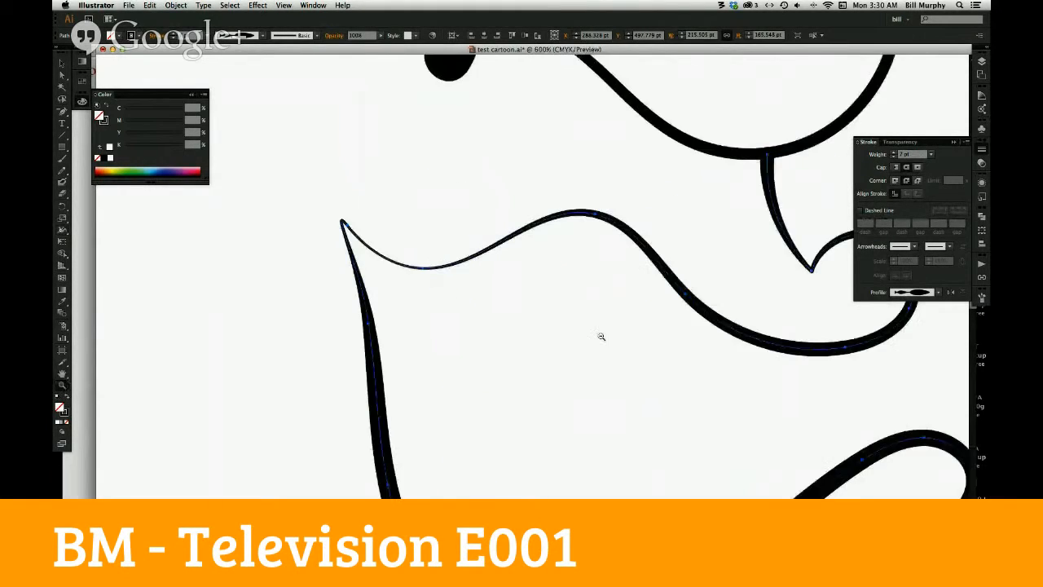
alt+click(595, 337)
alt+click(606, 341)
alt+click(606, 342)
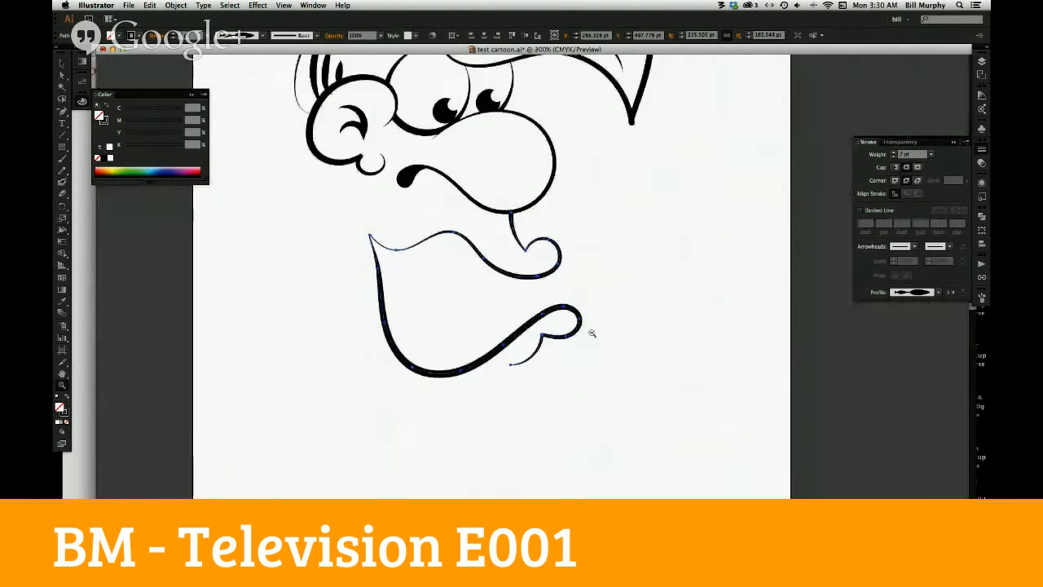
alt+click(605, 347)
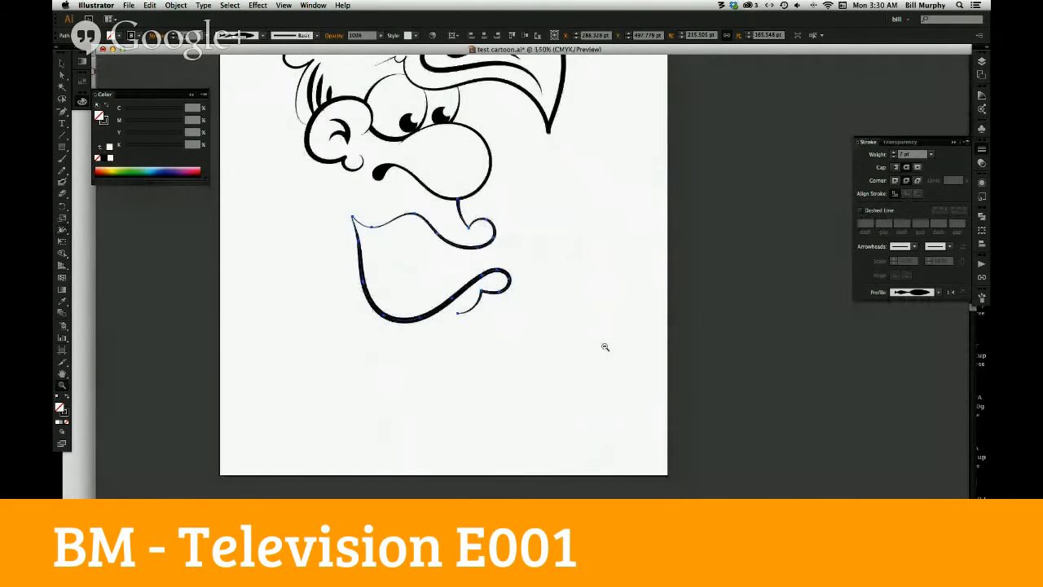
click(433, 275)
key(v)
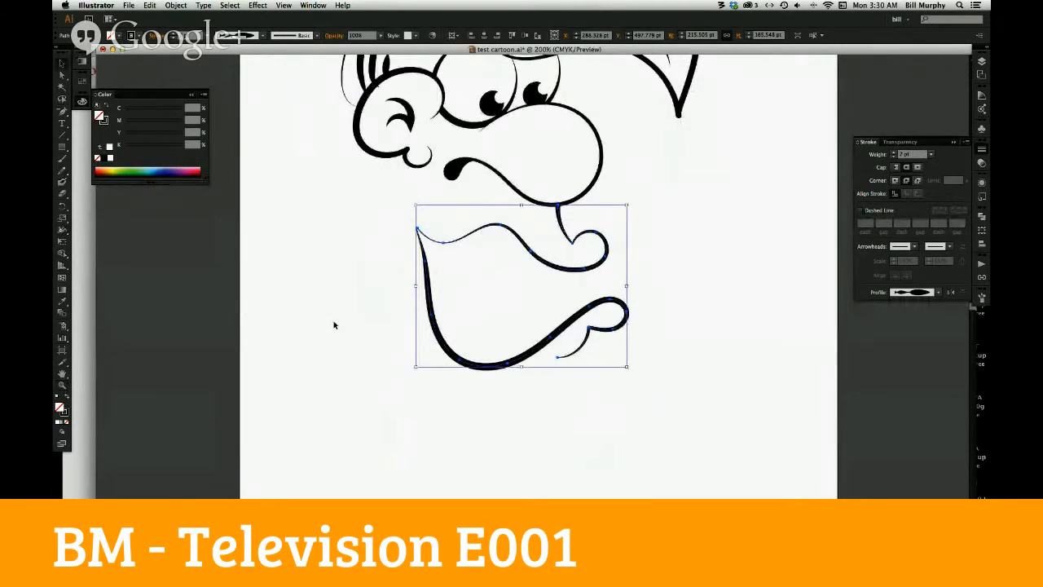
click(334, 325)
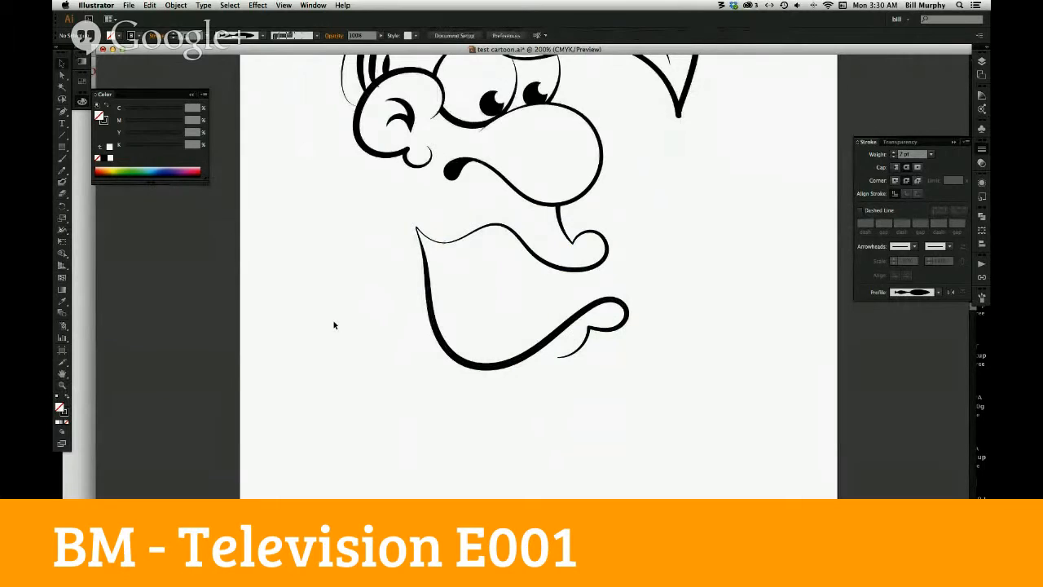
Draw a curved cheek crease about 31 × 37 pt around the mouth's back corner with the Pencil tool
click(63, 171)
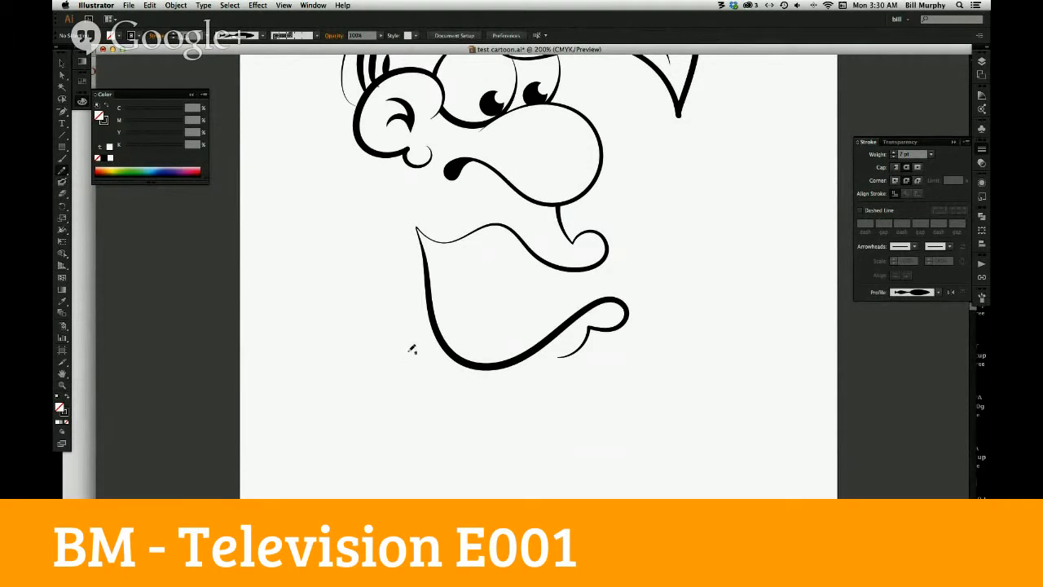
drag(430, 374, 456, 325)
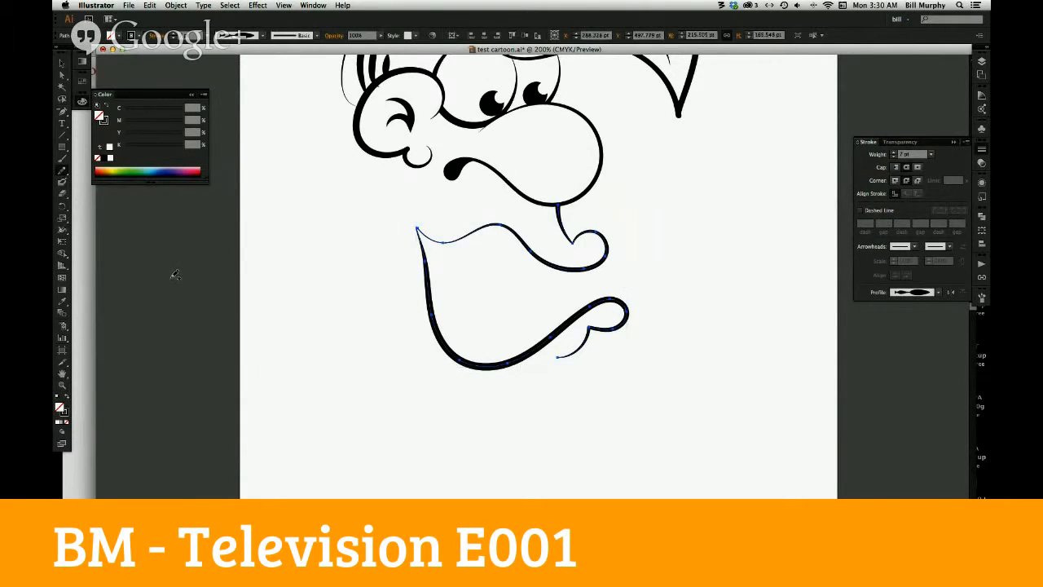
key(v)
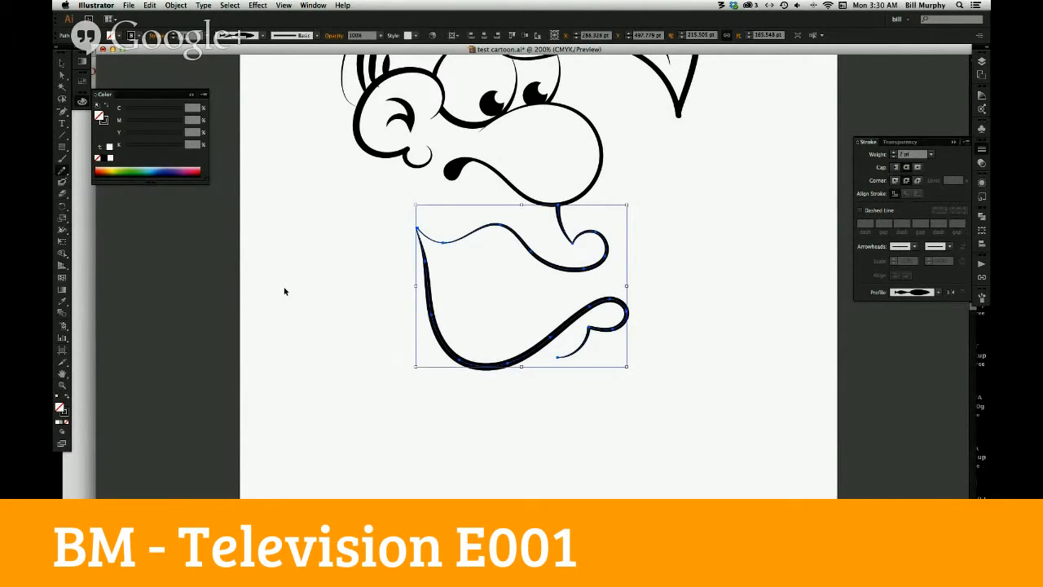
click(272, 286)
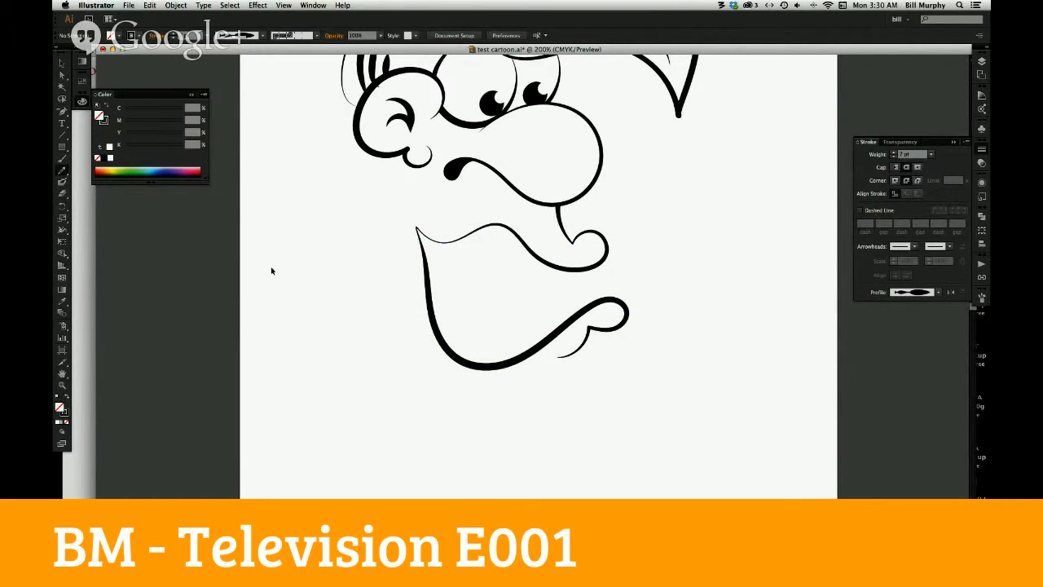
click(62, 63)
click(69, 169)
click(433, 242)
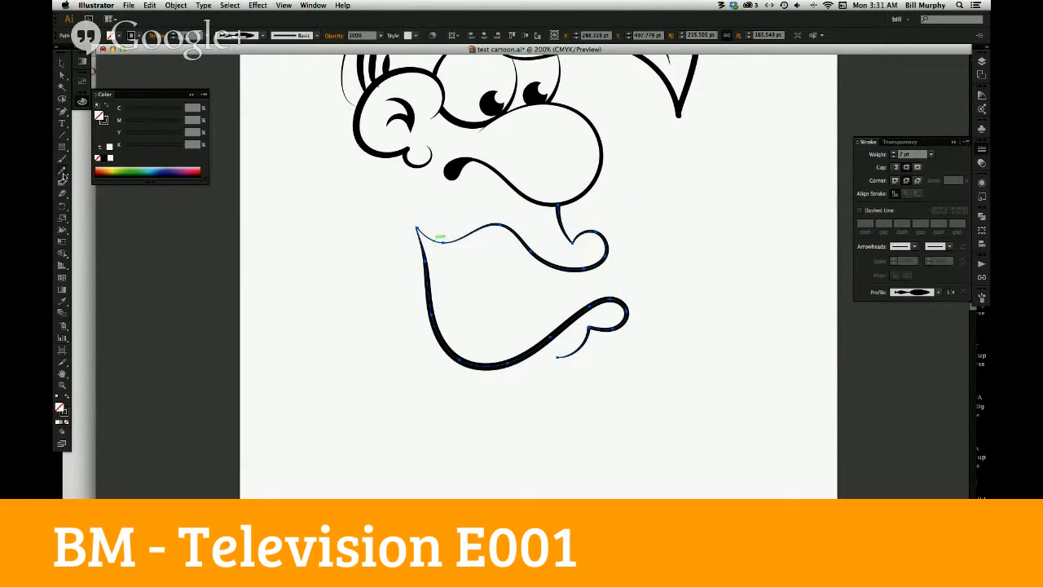
super+click(405, 294)
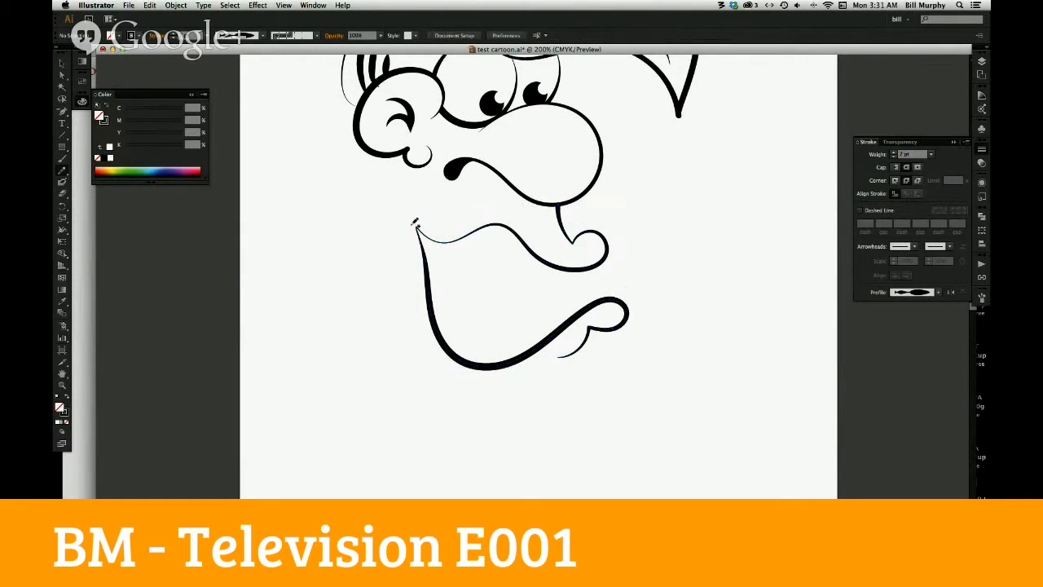
mouse_move(383, 228)
mouse_down()
mouse_move(417, 198)
mouse_move(396, 242)
mouse_up()
key(super+z)
Give the cheek crease the symmetrical both-ends-tapered stroke profile, a 4 pt weight and a white fill
key(v)
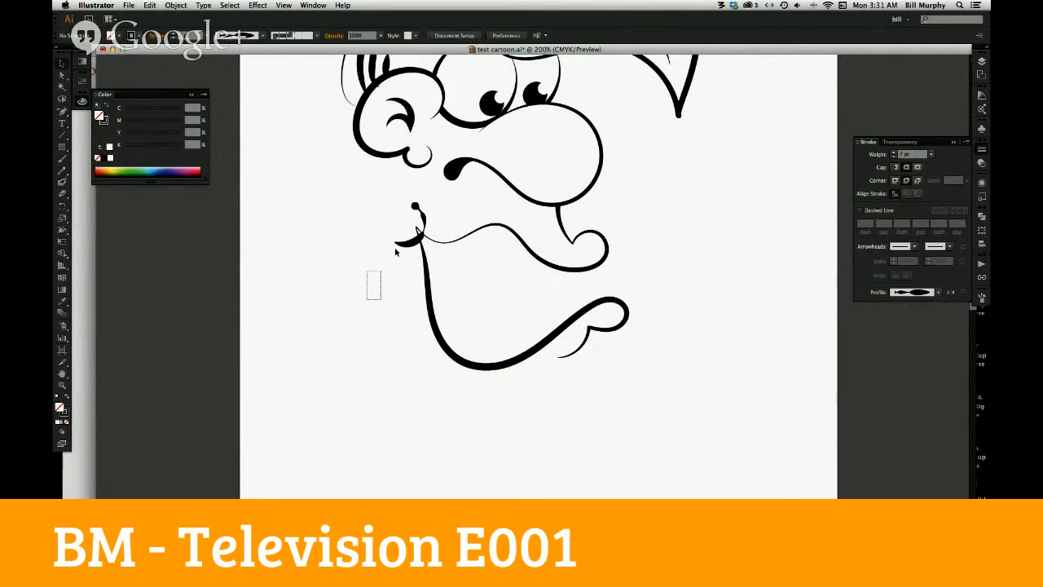
click(413, 228)
click(264, 35)
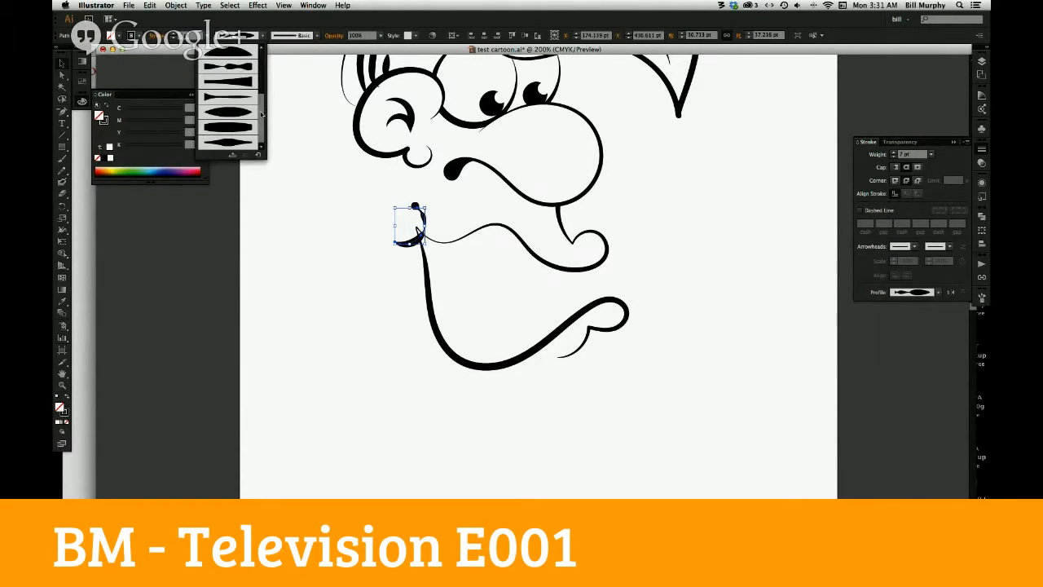
click(247, 69)
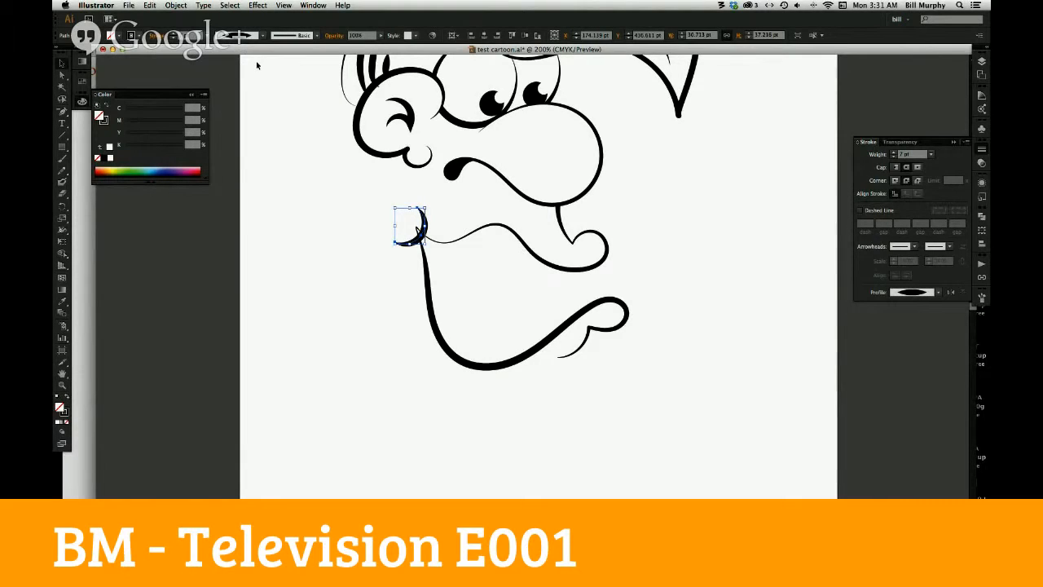
click(173, 38)
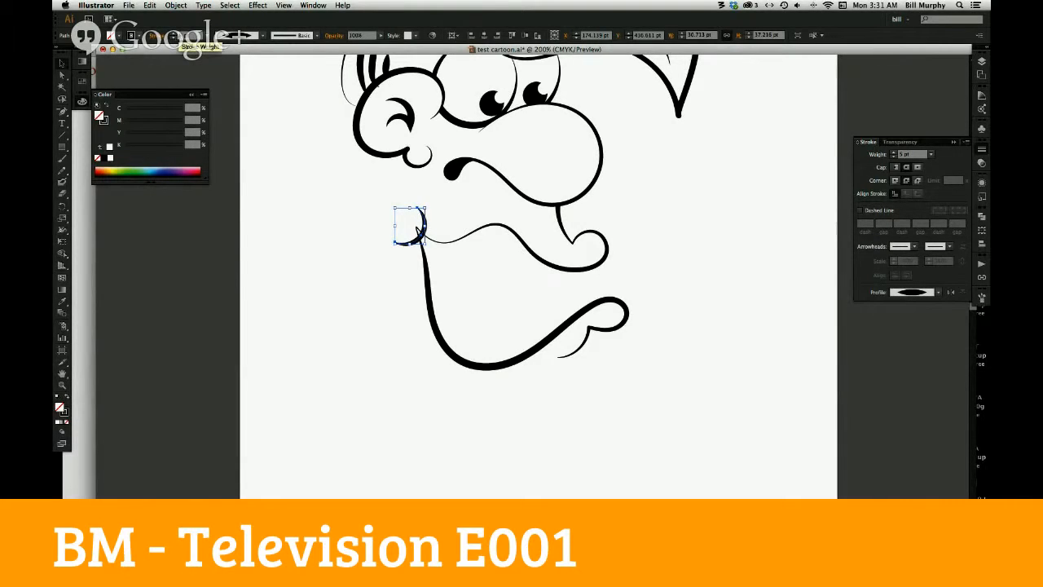
click(174, 38)
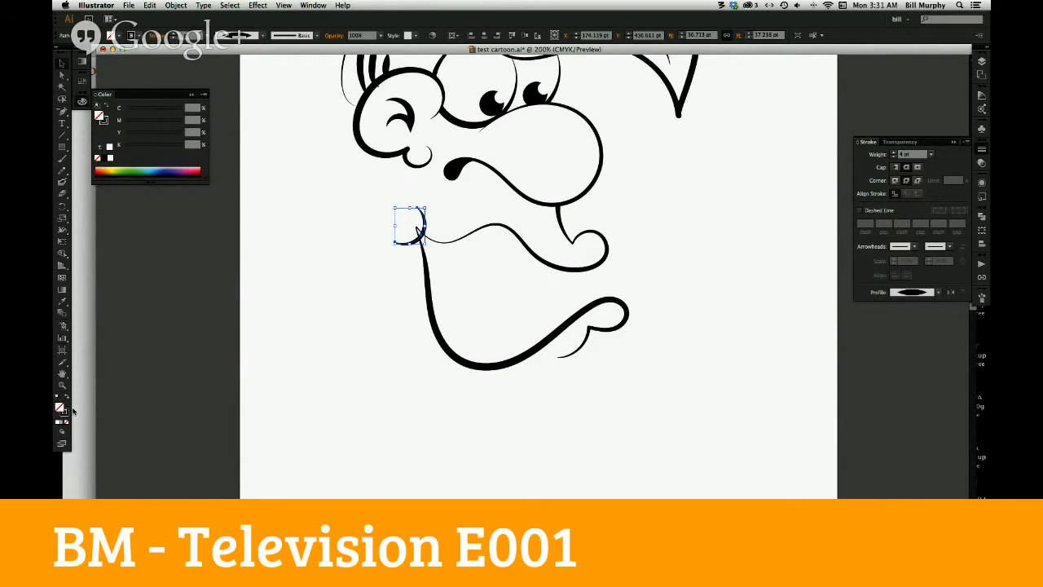
click(110, 158)
click(336, 354)
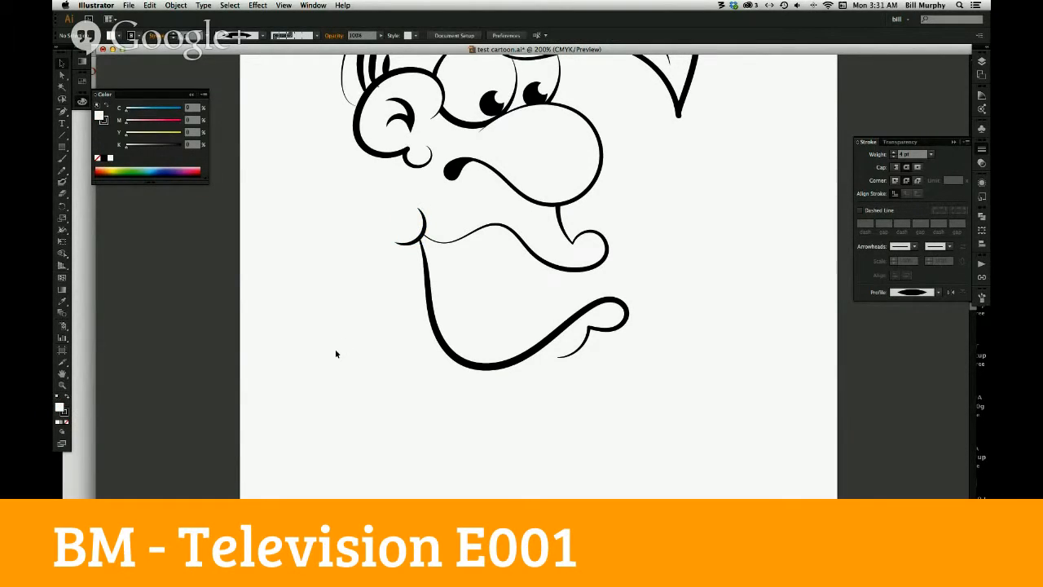
Draw a large rounded cheek outline from under the earlobe around behind the mouth corner with the Pencil tool
scroll(545, 410, up, 5)
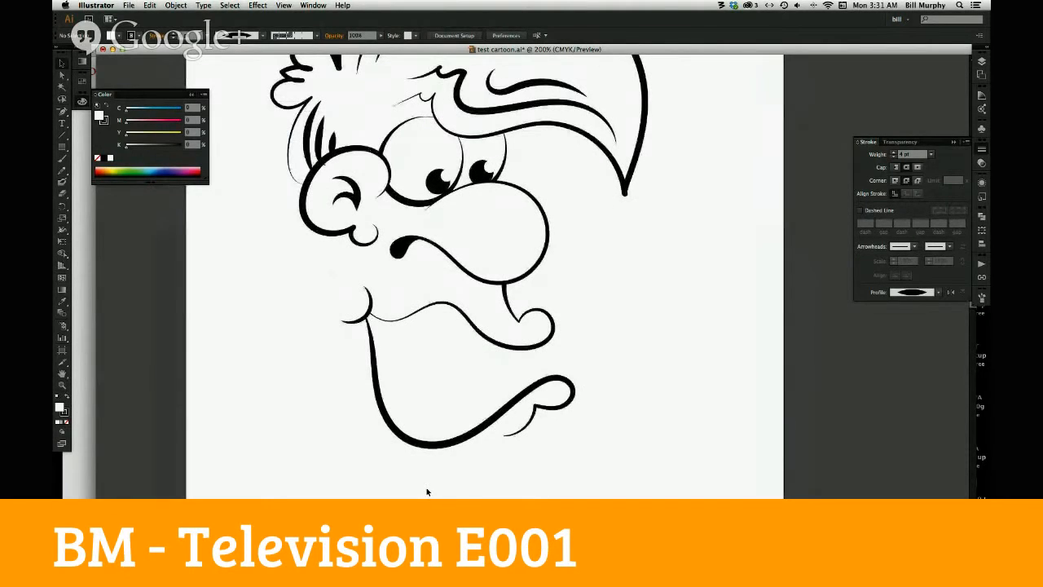
click(63, 172)
drag(378, 262, 354, 349)
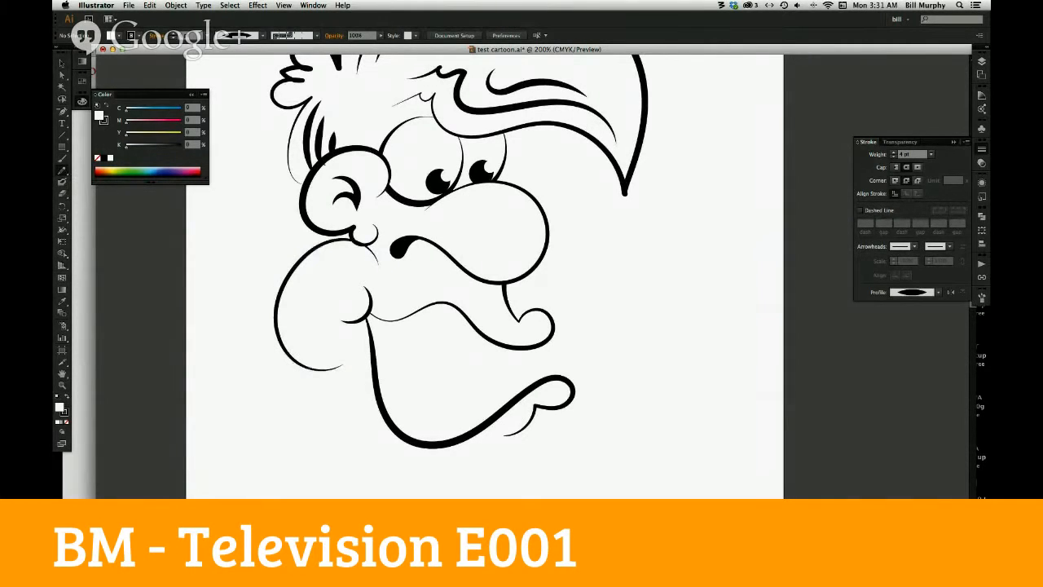
Draw a large round chin below the mouth and a short curved bulge joining it to the lower lip
scroll(531, 396, down, 5)
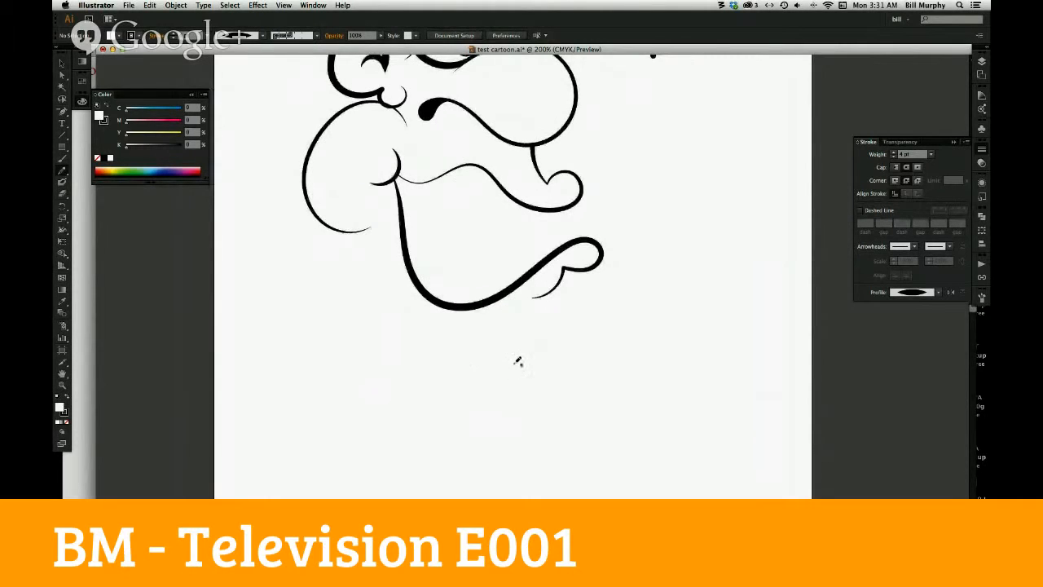
mouse_move(461, 349)
mouse_down()
mouse_move(479, 394)
mouse_move(578, 442)
mouse_move(651, 371)
mouse_move(571, 314)
mouse_up()
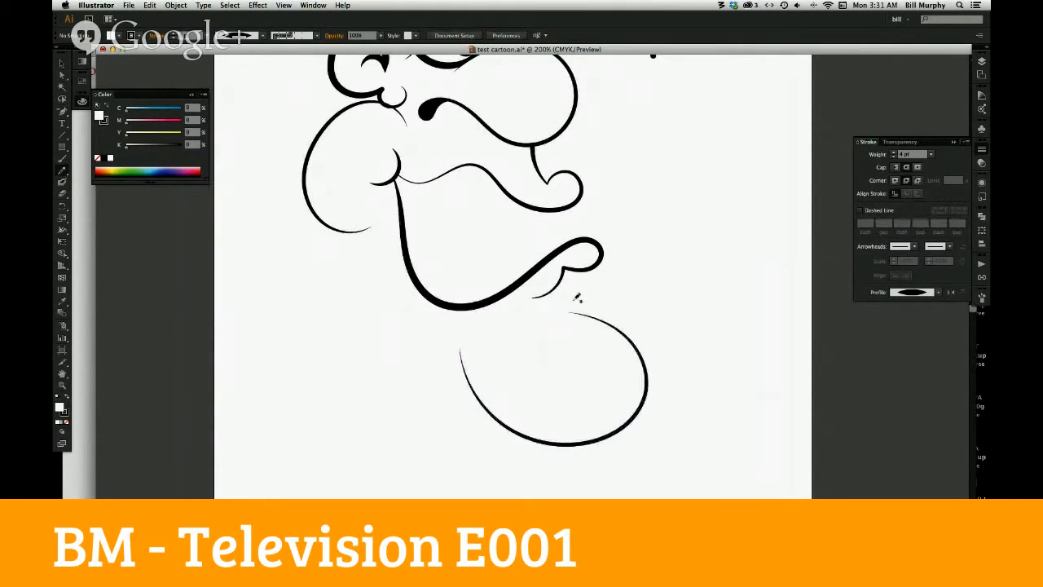
drag(559, 278, 585, 333)
Draw the jaw line beneath the open mouth, with a small fold at the chin and another connecting to the cheek
mouse_move(387, 241)
mouse_down()
mouse_move(396, 300)
mouse_move(431, 332)
mouse_move(527, 314)
mouse_up()
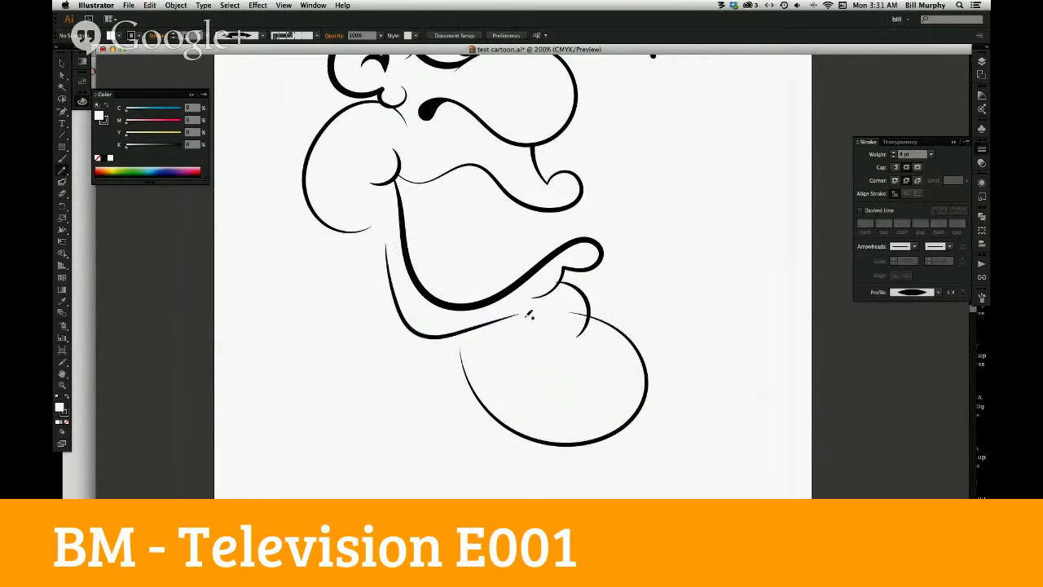
drag(436, 339, 482, 346)
drag(364, 209, 391, 273)
key(super+z)
mouse_move(372, 217)
mouse_down()
mouse_move(366, 241)
mouse_move(391, 284)
mouse_up()
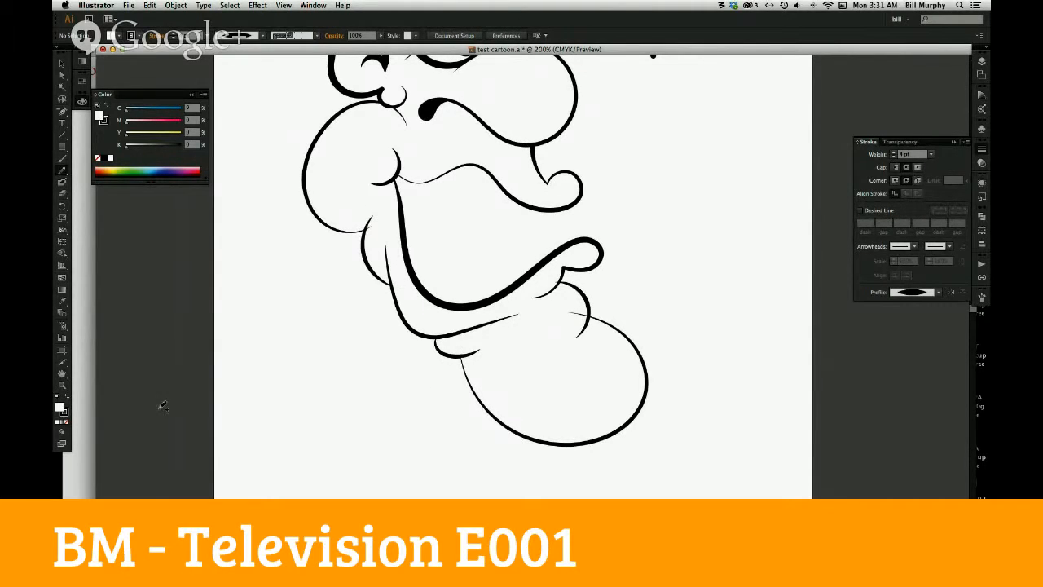
Draw two curved, roughly parallel lines across the open mouth from the upper lip toward the lower lip with the Pencil tool
click(62, 385)
alt+click(540, 282)
alt+click(536, 288)
drag(533, 285, 535, 297)
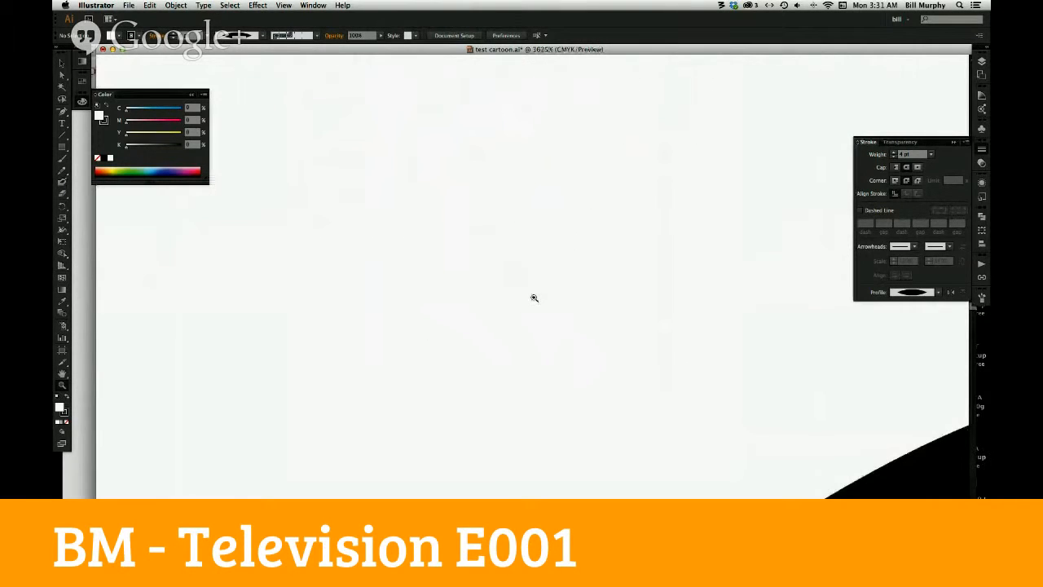
alt+click(534, 298)
alt+click(528, 304)
alt+click(522, 312)
alt+click(515, 319)
alt+click(509, 326)
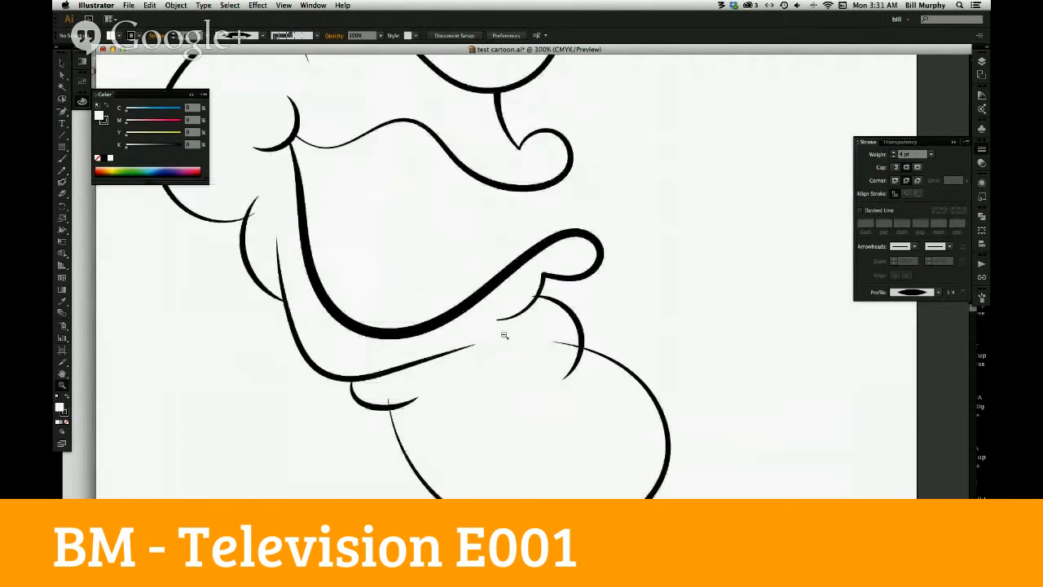
alt+click(503, 333)
alt+click(516, 326)
alt+click(540, 342)
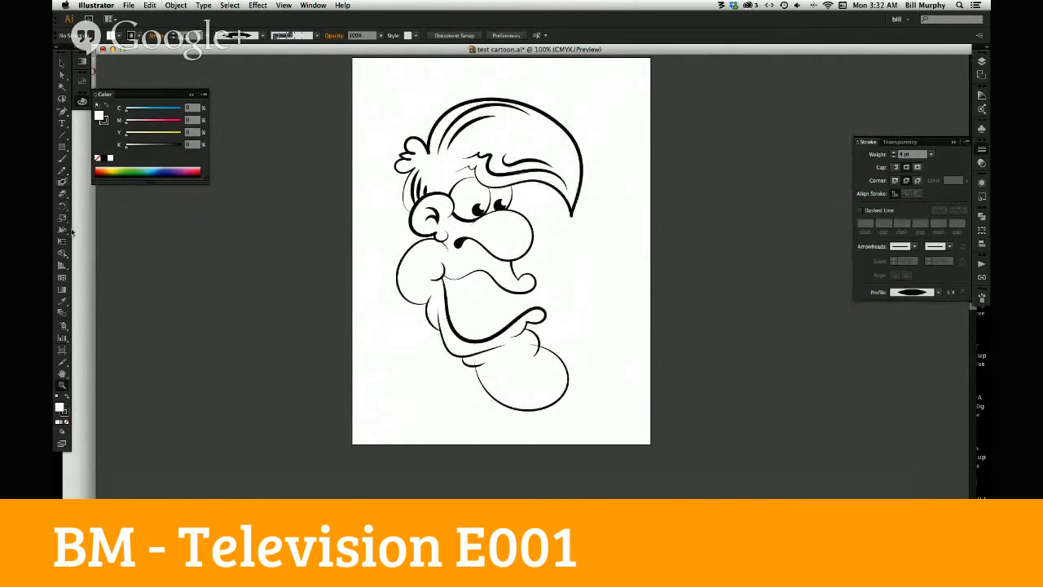
click(70, 178)
drag(487, 274, 485, 336)
drag(493, 281, 497, 328)
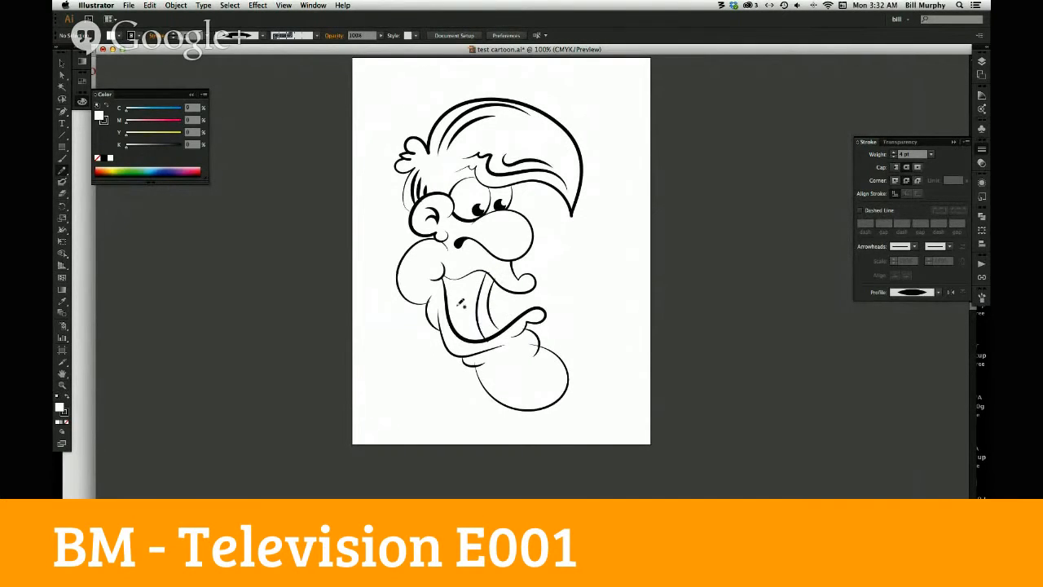
Draw a crescent shape about 48 × 41 pt in the back of the open mouth and swap its fill and stroke to make it solid black
mouse_move(462, 301)
mouse_down()
mouse_move(466, 316)
mouse_move(463, 292)
mouse_up()
mouse_move(459, 299)
mouse_down()
mouse_move(459, 315)
mouse_move(473, 298)
mouse_up()
key(super+z)
click(67, 74)
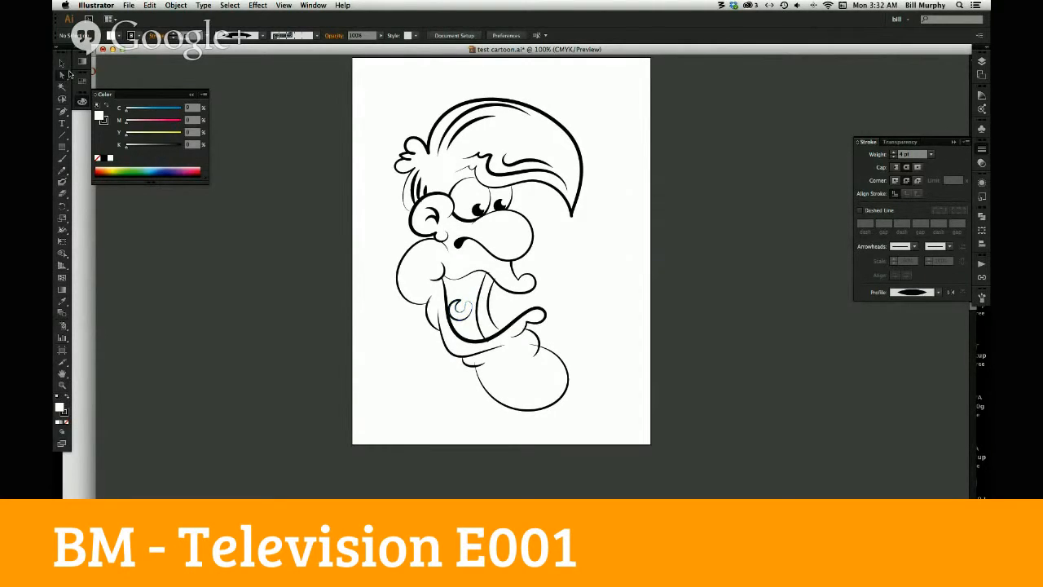
drag(474, 298, 434, 341)
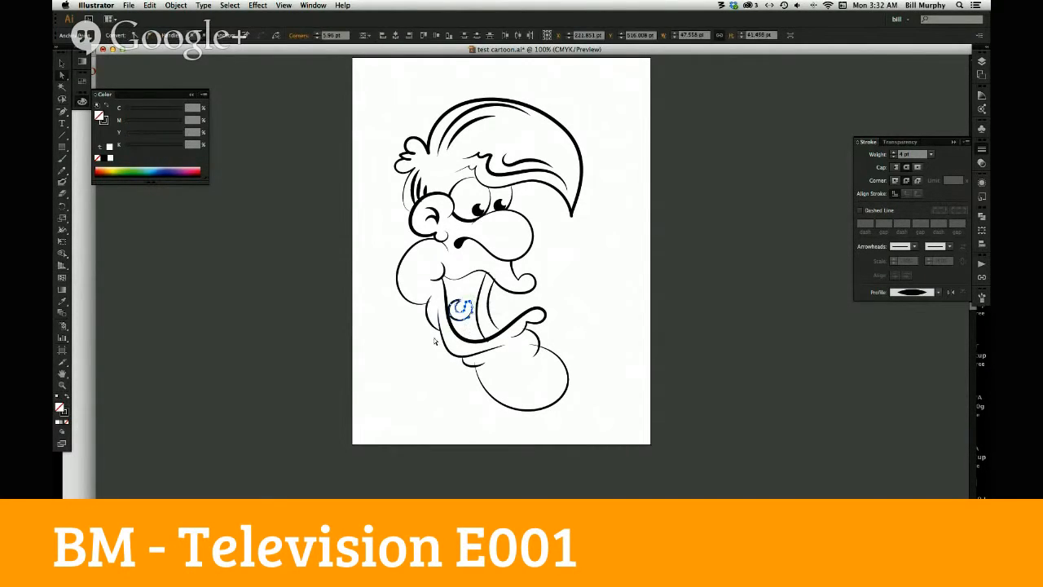
click(67, 397)
click(255, 350)
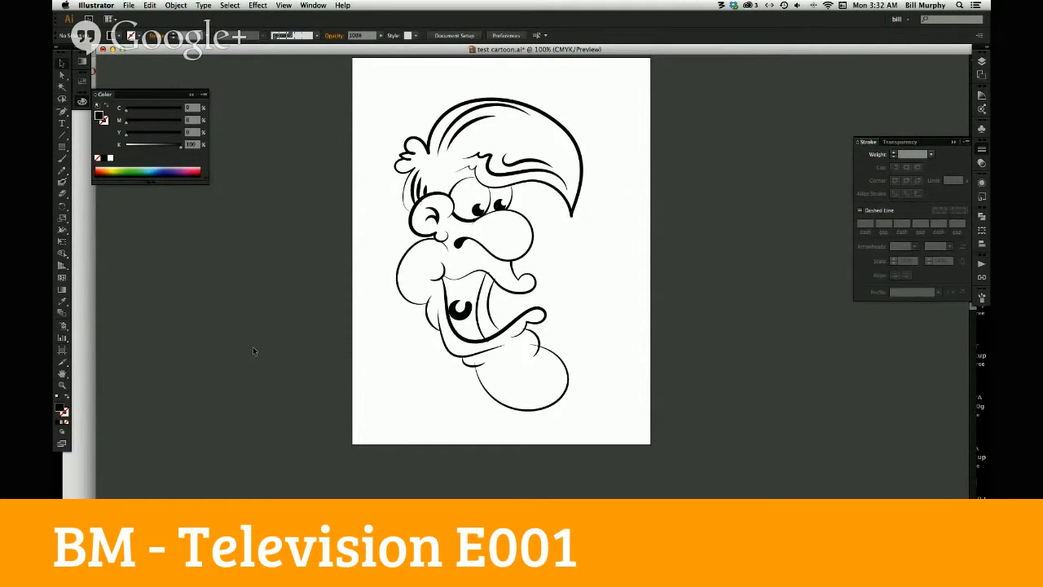
drag(386, 97, 610, 442)
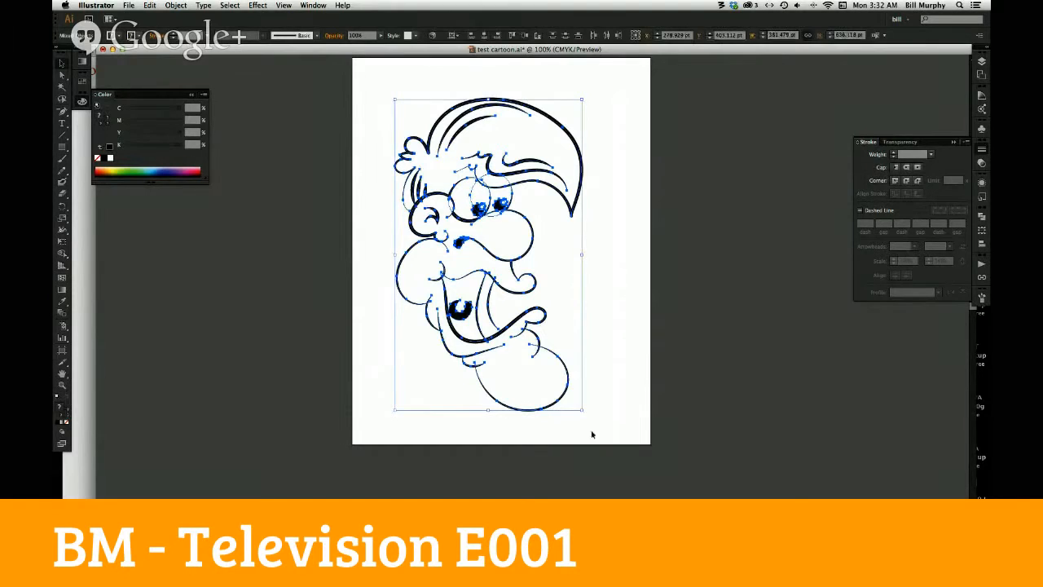
click(570, 412)
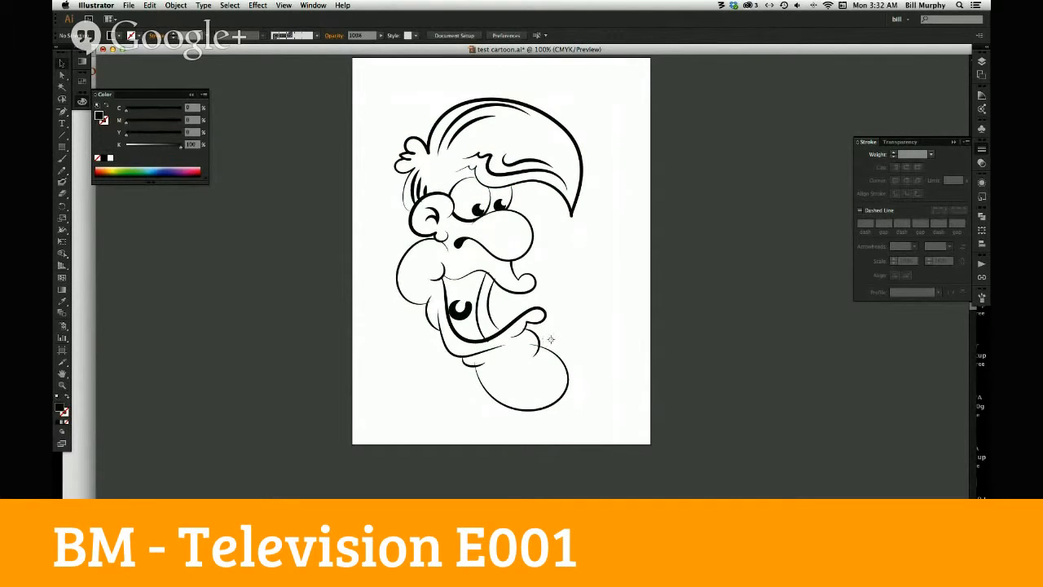
drag(530, 378, 563, 376)
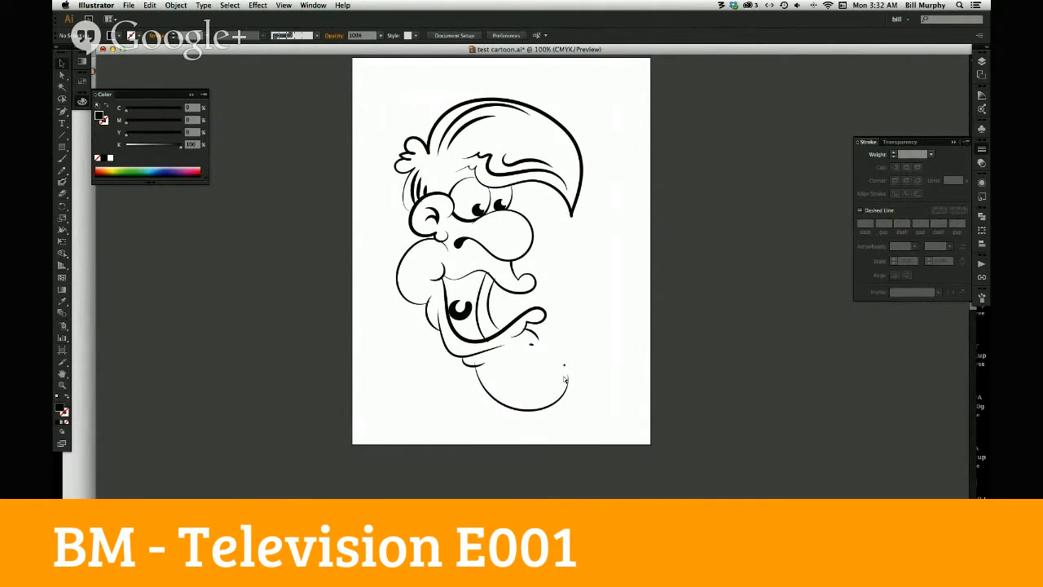
key(super+z)
click(535, 398)
key(shift+e)
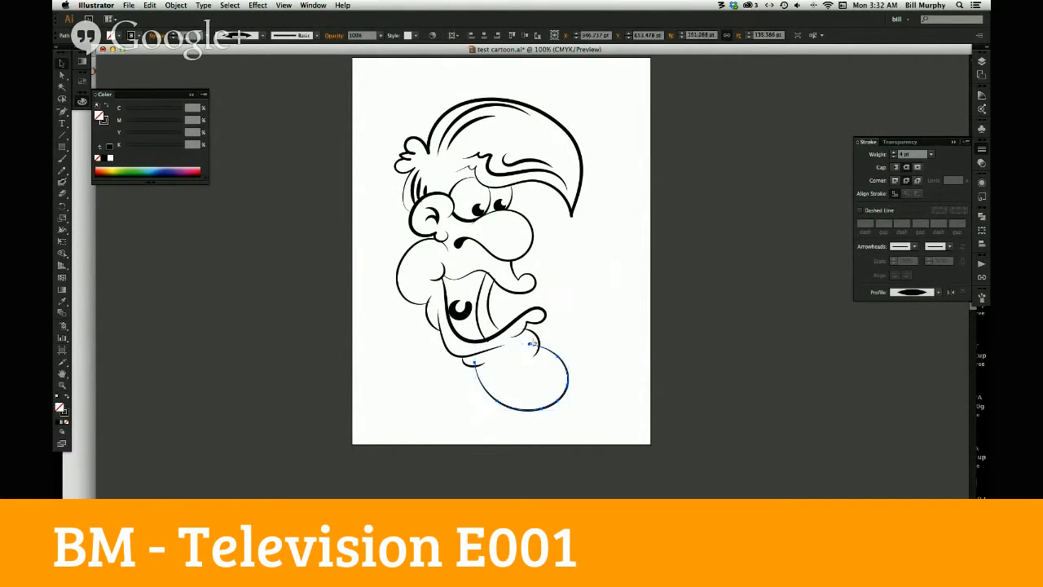
drag(539, 335, 538, 333)
key(v)
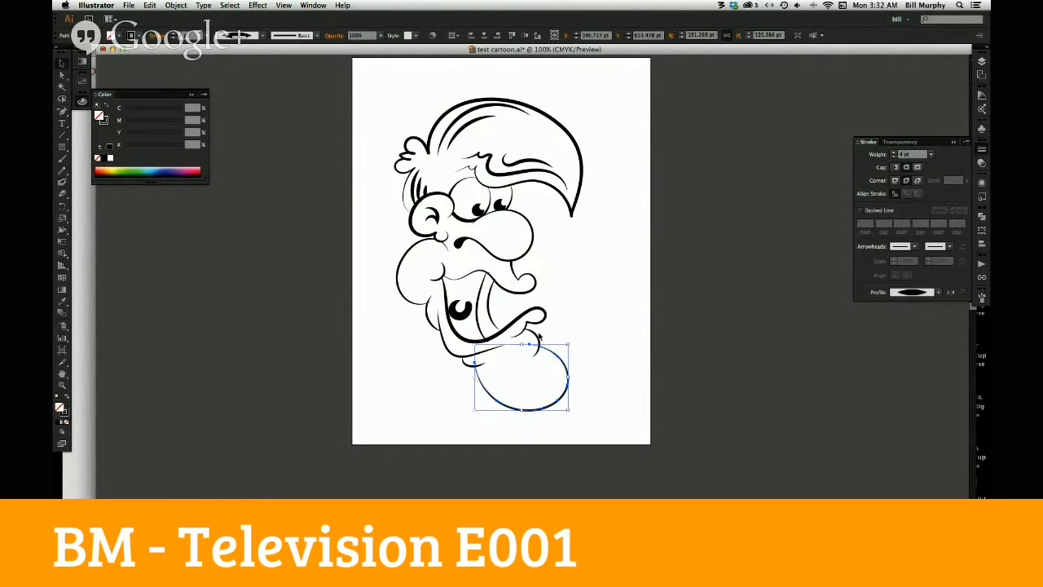
click(601, 351)
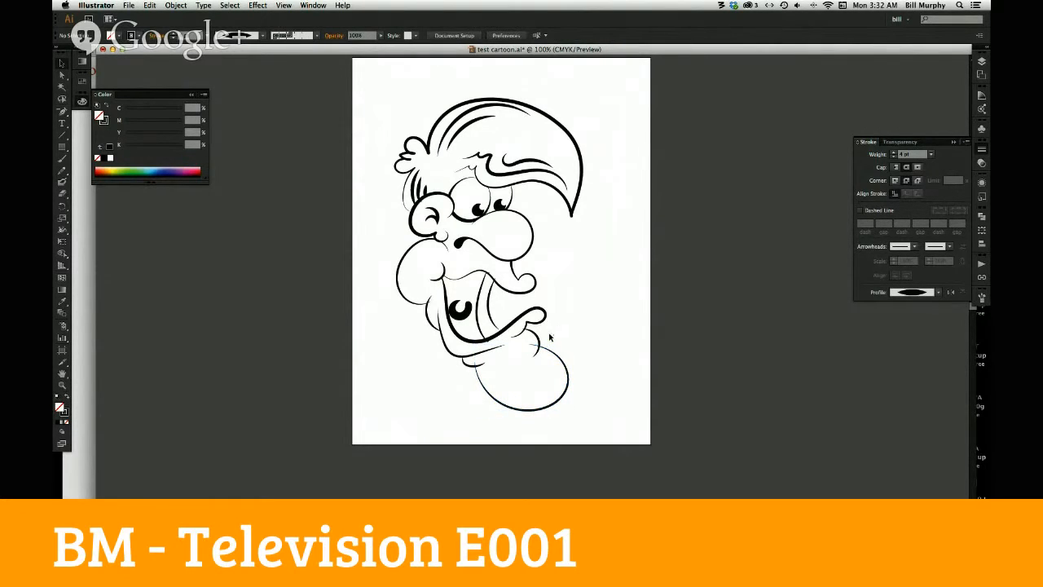
Erase the lower end of the short bulge stroke below the lower lip where it runs past the chin line
click(535, 336)
key(shift+e)
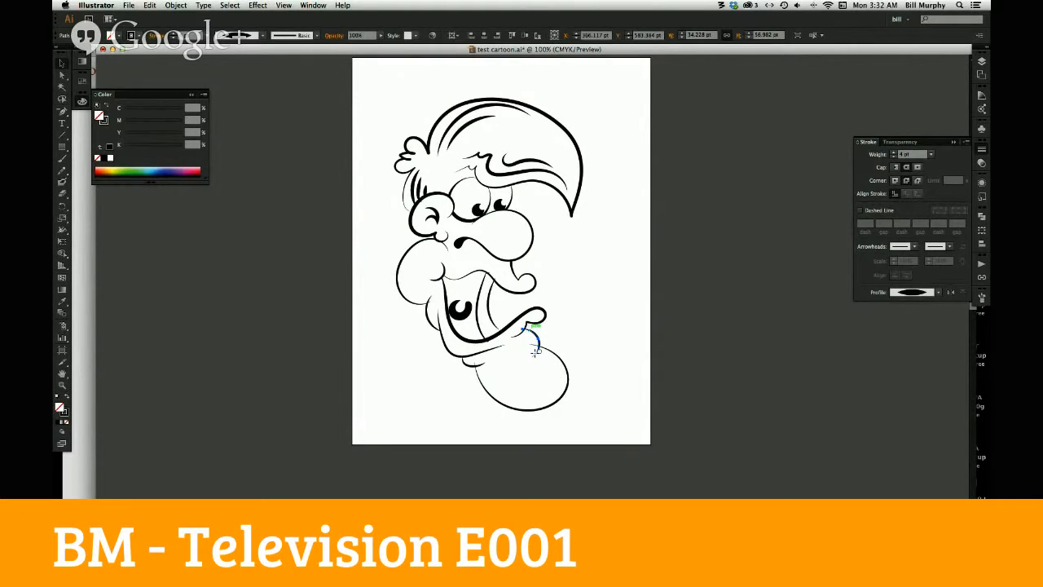
drag(536, 348, 515, 349)
key(i)
key(z)
drag(511, 307, 571, 371)
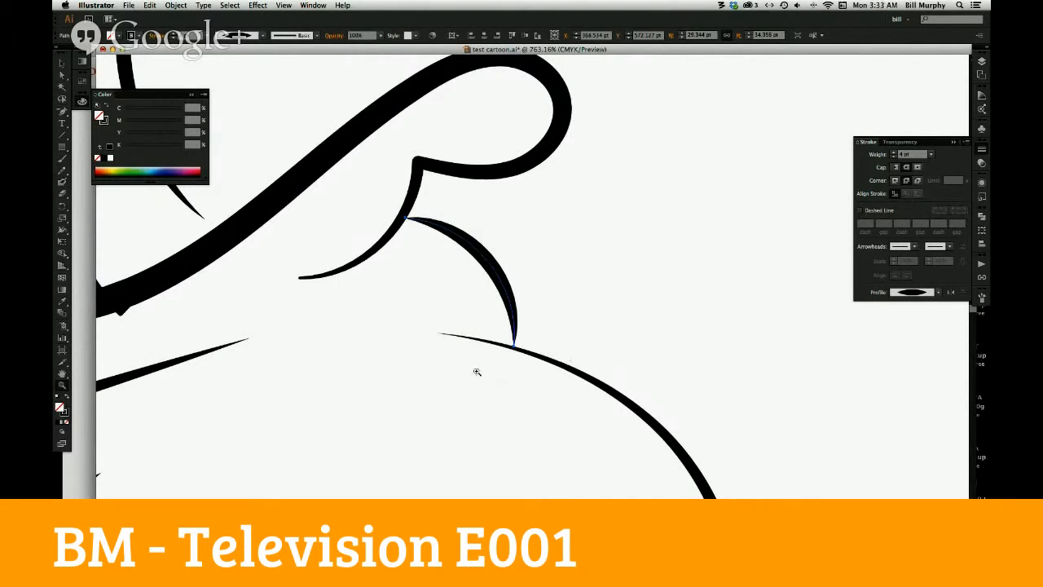
click(62, 230)
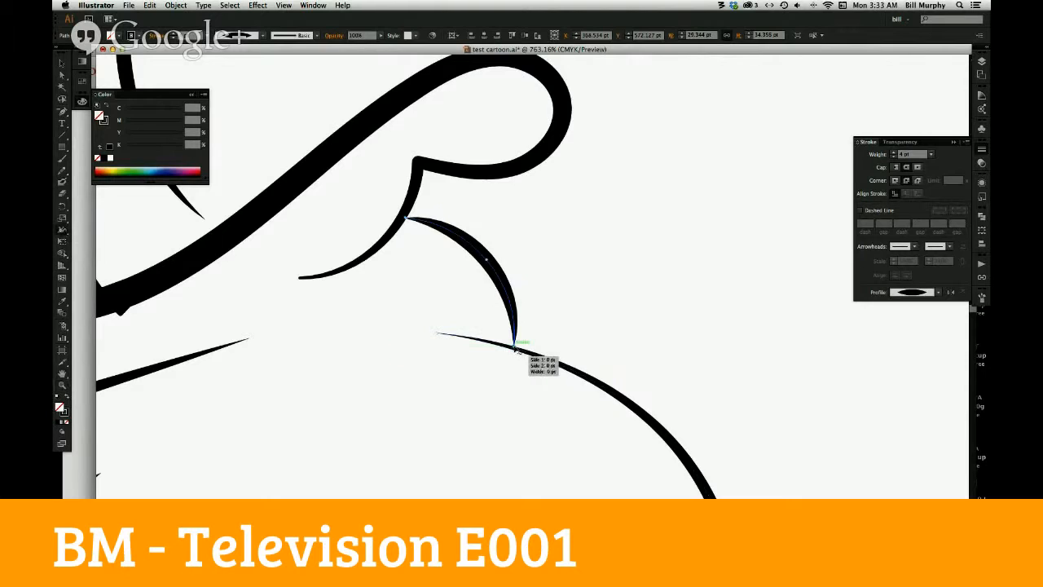
drag(515, 349, 526, 353)
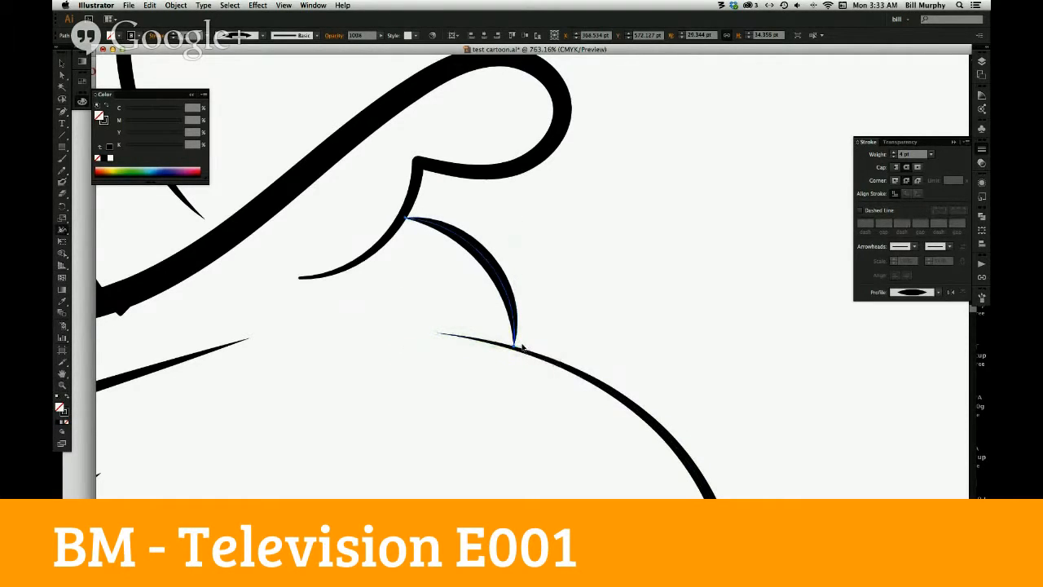
drag(519, 348, 513, 347)
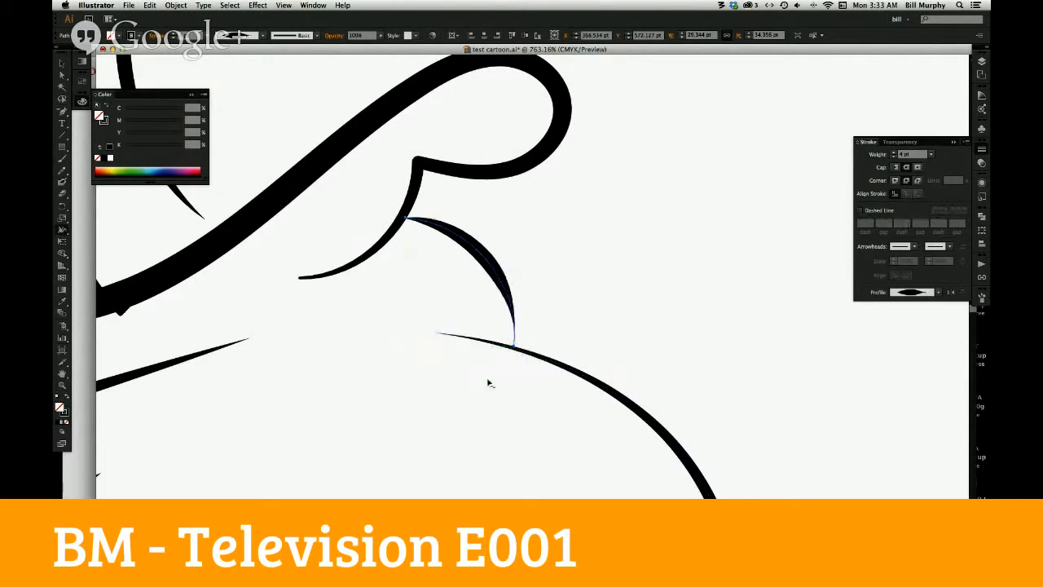
key(z)
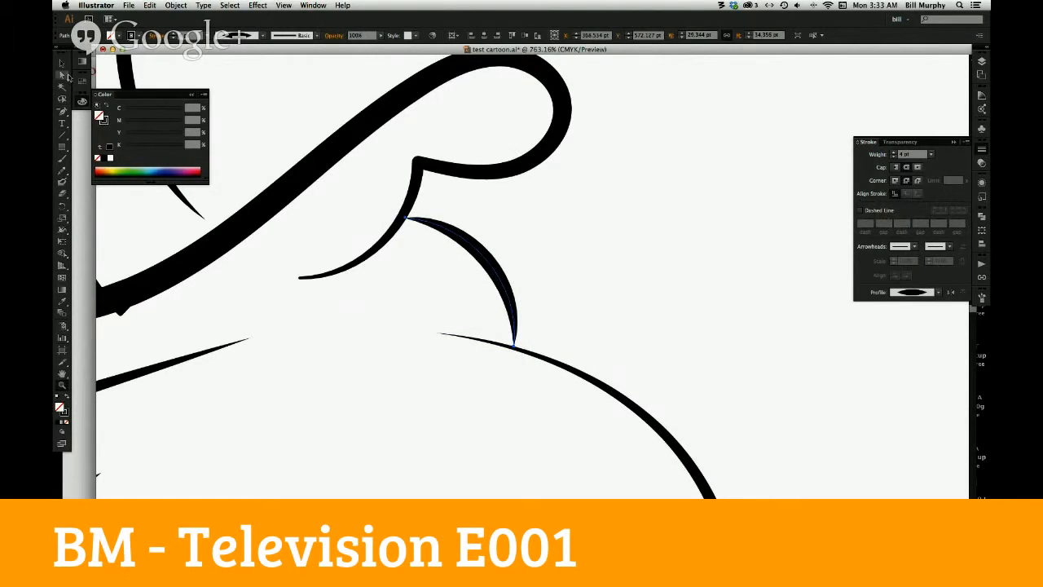
Shift the bulge stroke slightly, widen both of its ends with the Width tool over a thinner middle, and give it a butt cap
key(a)
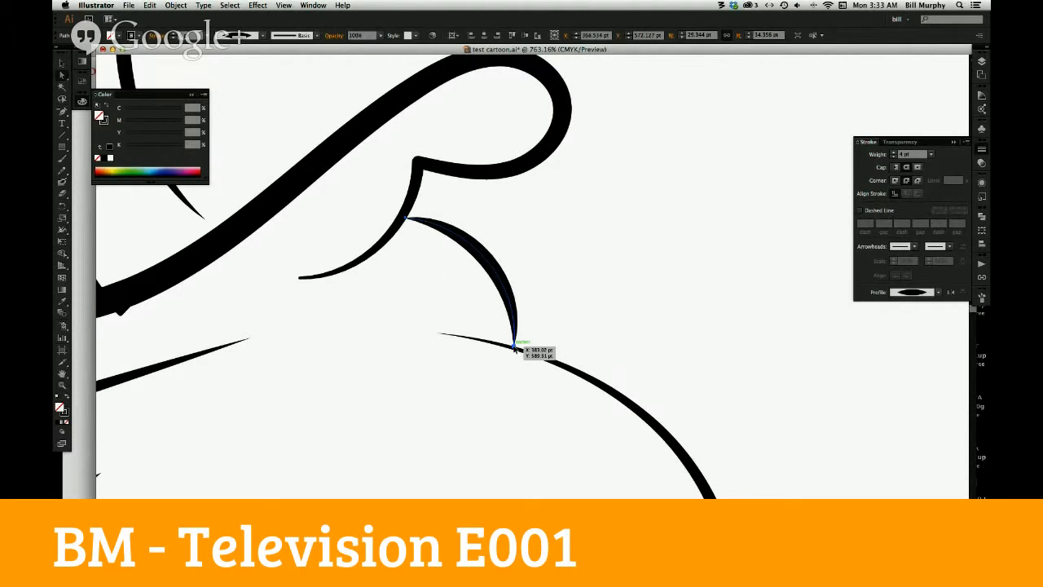
mouse_move(515, 348)
mouse_down()
mouse_move(500, 351)
mouse_move(505, 359)
mouse_up()
click(65, 230)
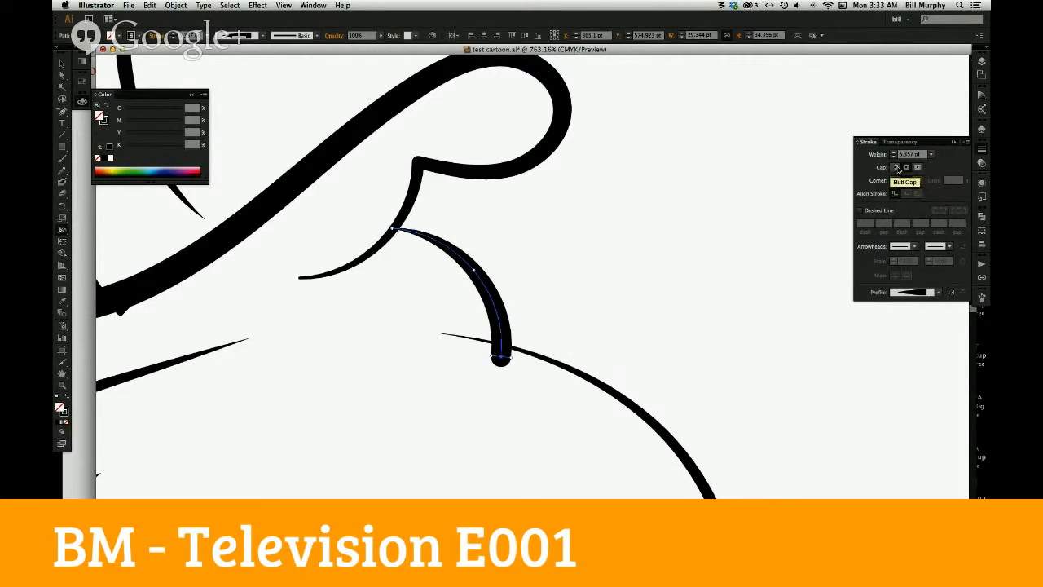
click(895, 167)
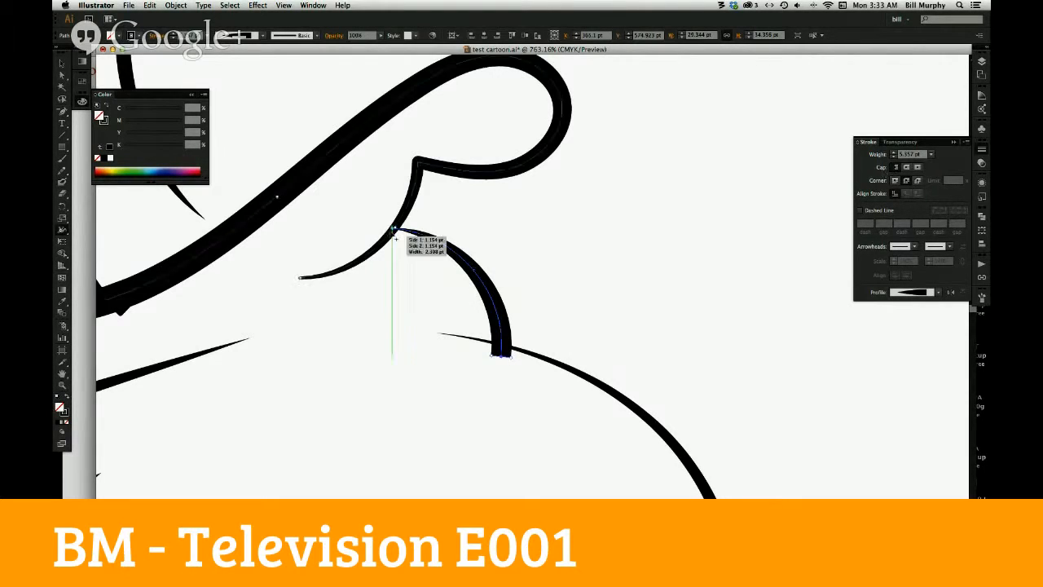
drag(396, 232, 383, 238)
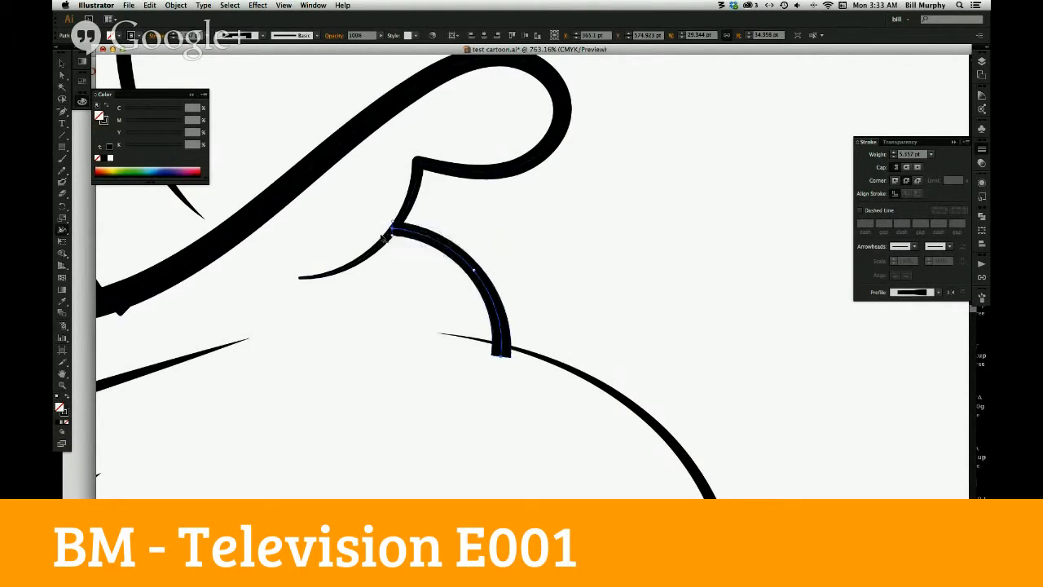
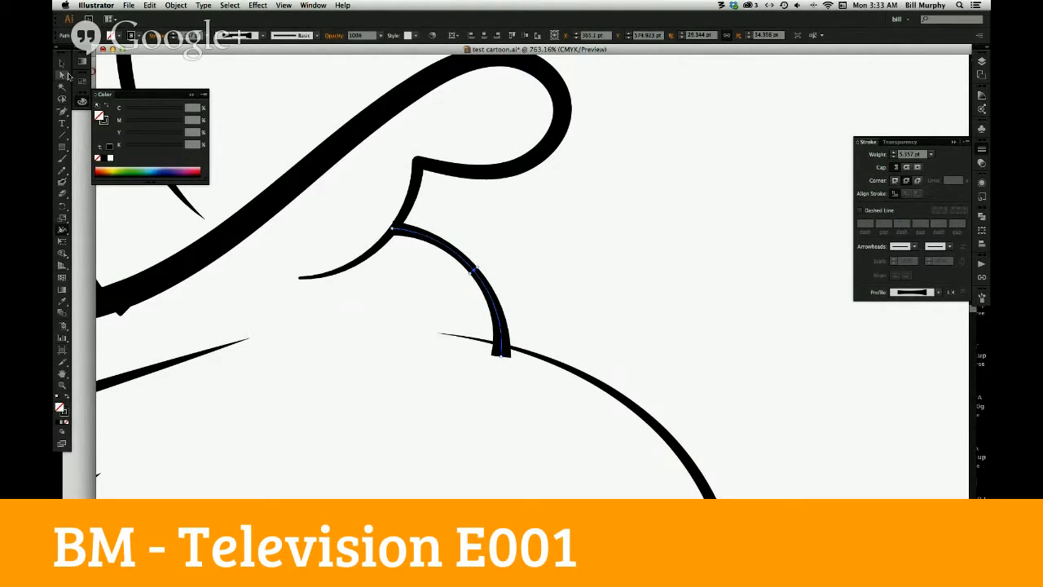
Reposition the bulge so its lower end sits on the chin line, and adjust its lower curve handle to round it outward
click(62, 75)
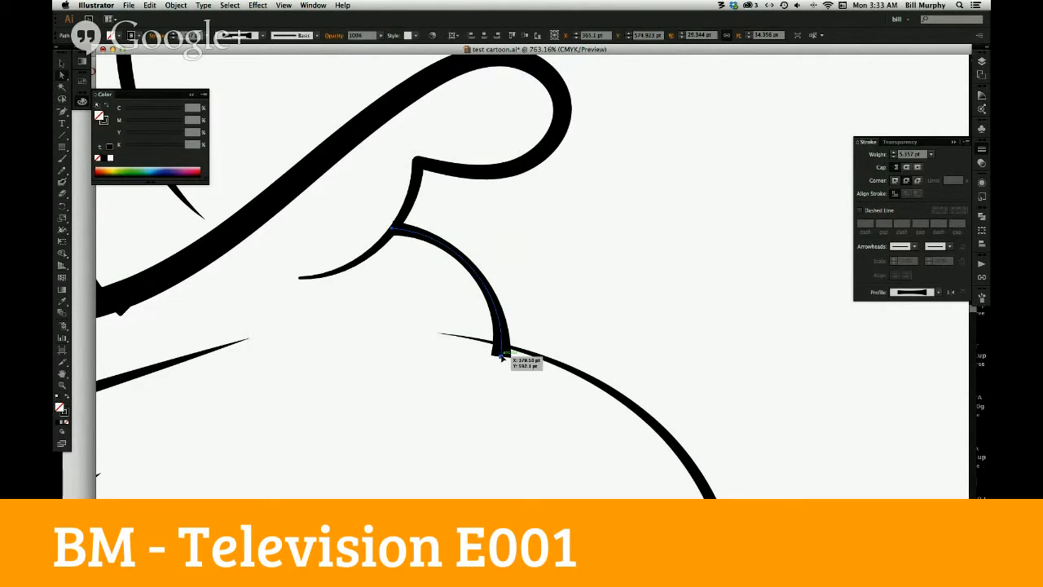
drag(503, 358, 506, 350)
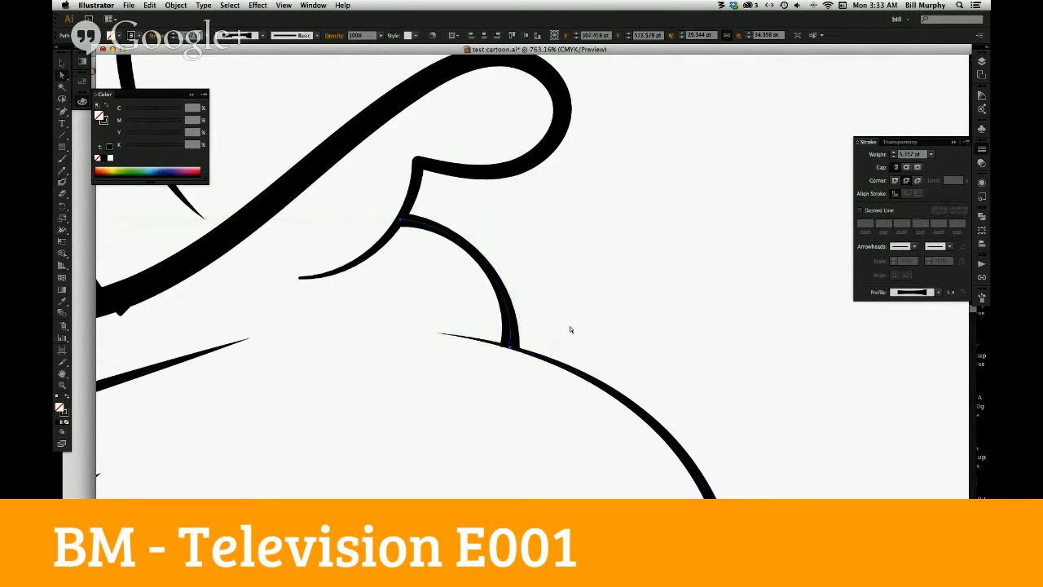
click(515, 352)
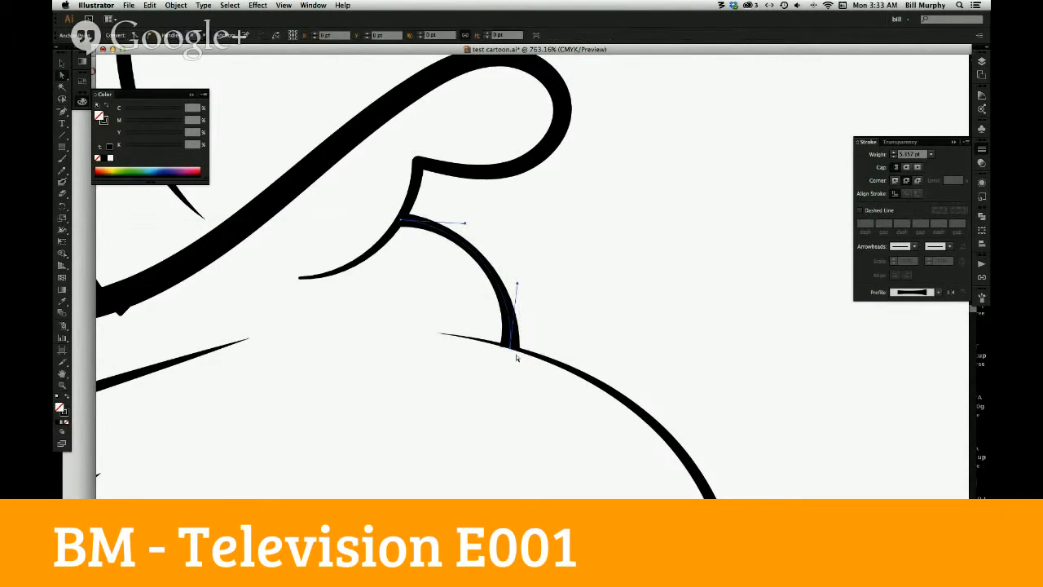
click(526, 288)
click(511, 295)
drag(518, 285, 523, 283)
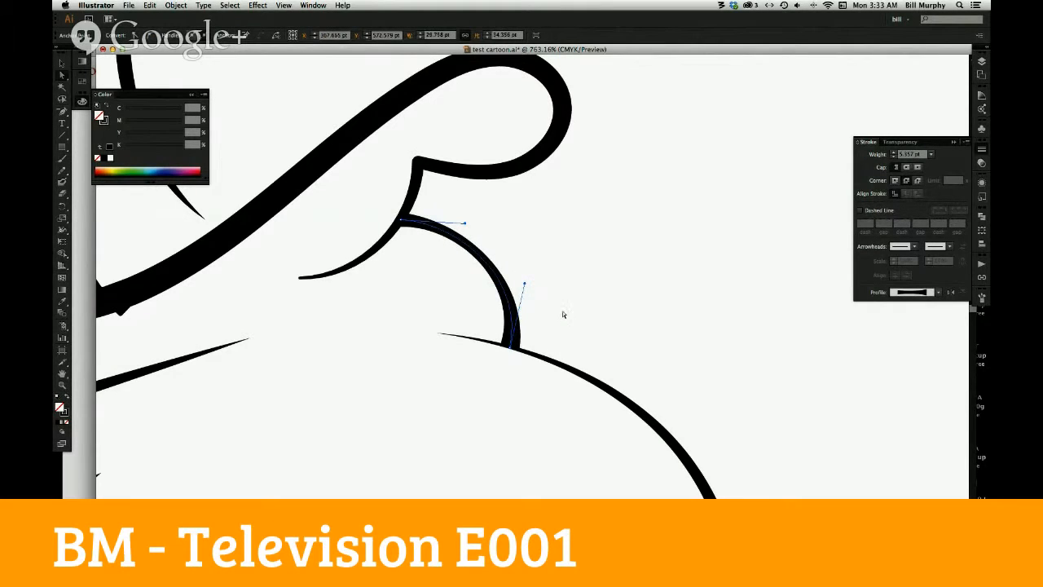
click(563, 314)
Widen the upper end of the small fold under the jaw with the Width tool and give its stroke a butt cap
click(62, 386)
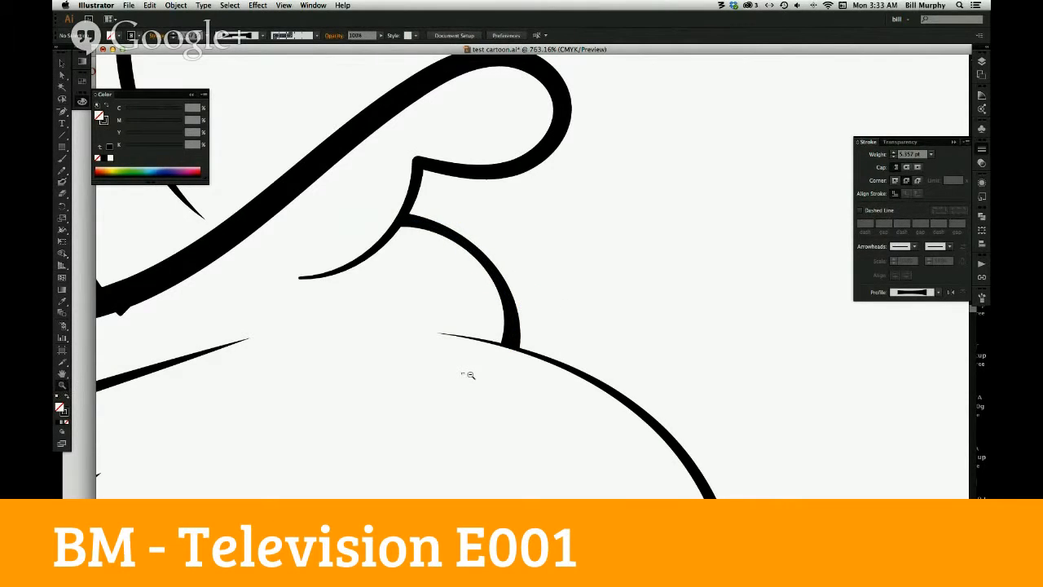
alt+click(470, 374)
alt+click(470, 374)
alt+click(470, 375)
alt+click(603, 289)
alt+click(602, 290)
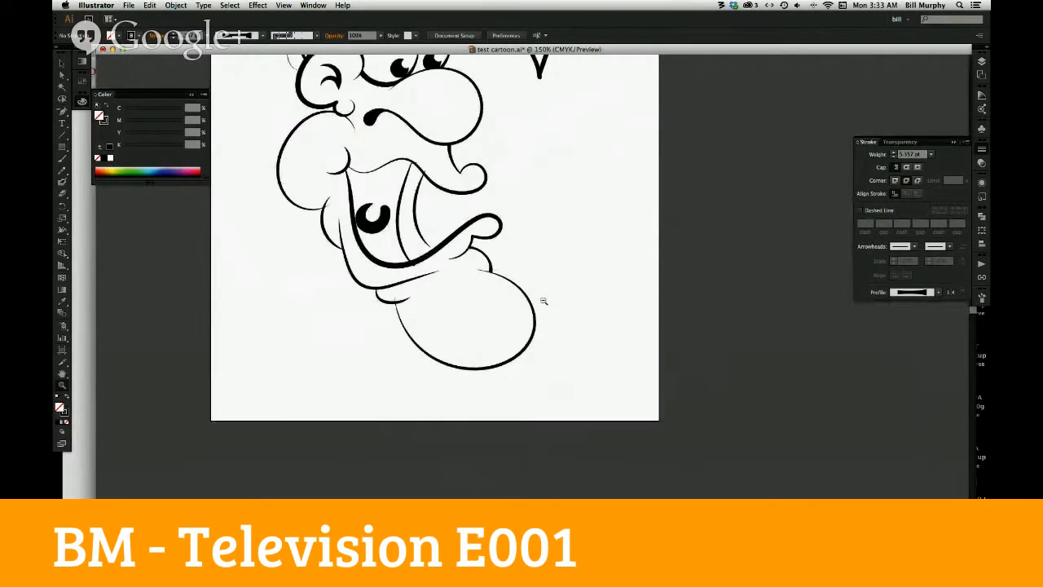
alt+click(543, 301)
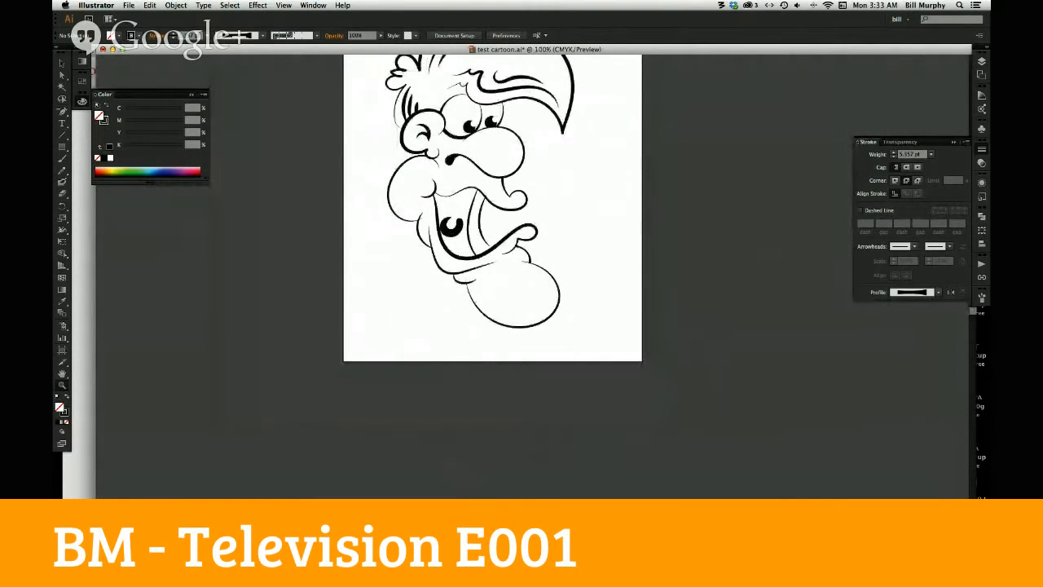
drag(435, 243, 519, 318)
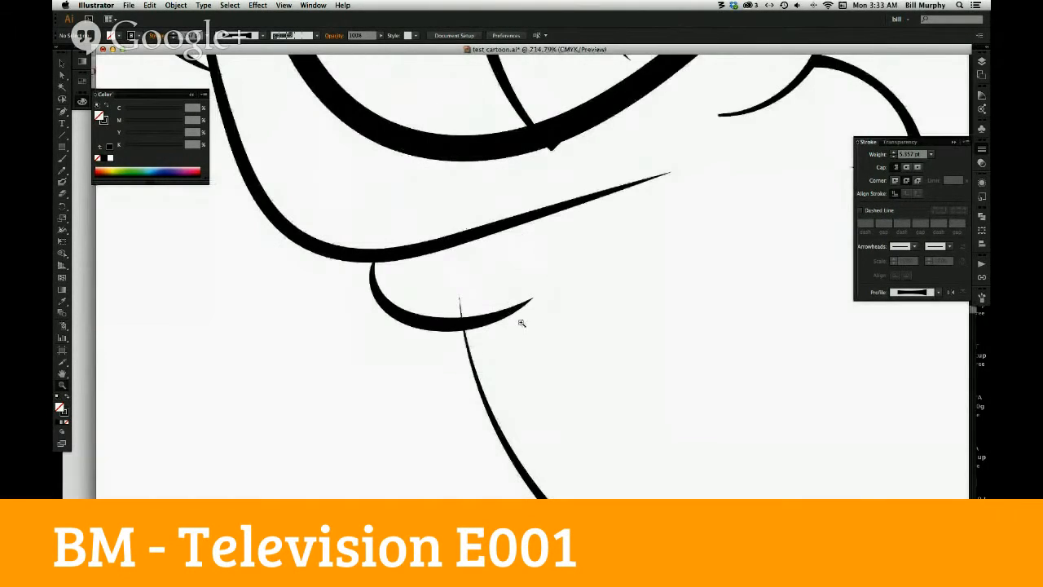
key(a)
click(534, 299)
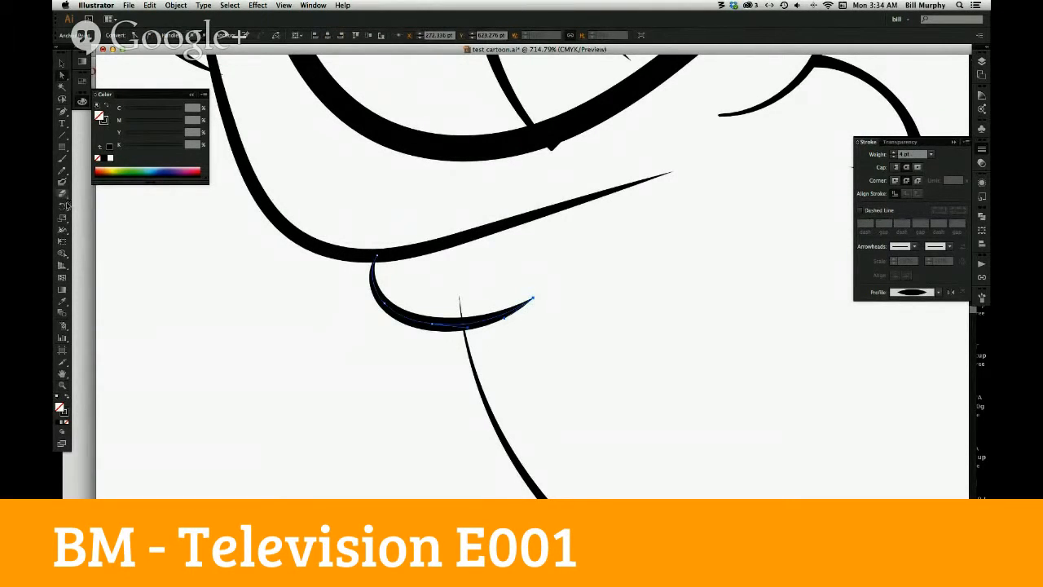
click(63, 254)
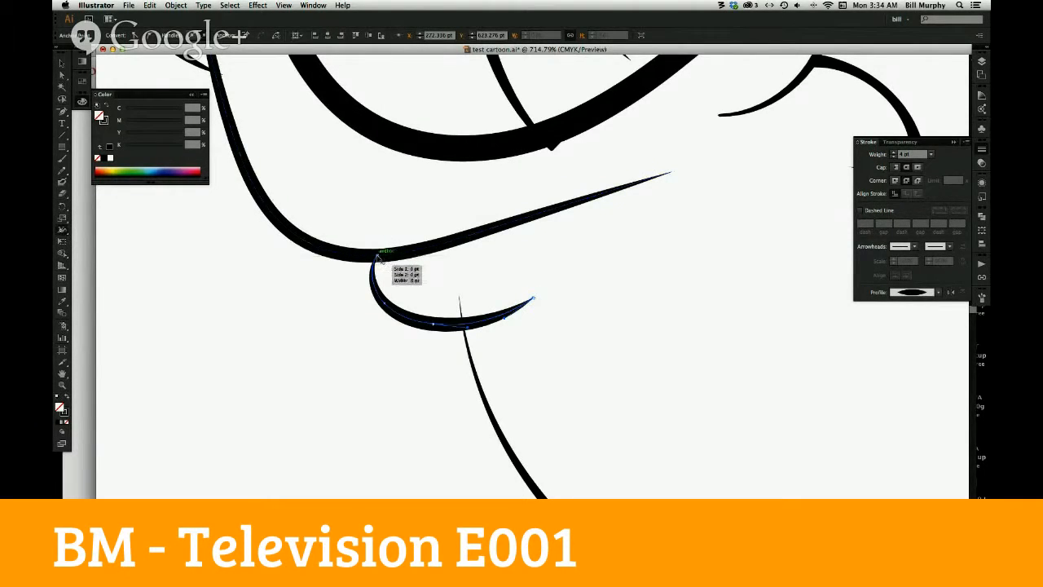
drag(378, 255, 383, 258)
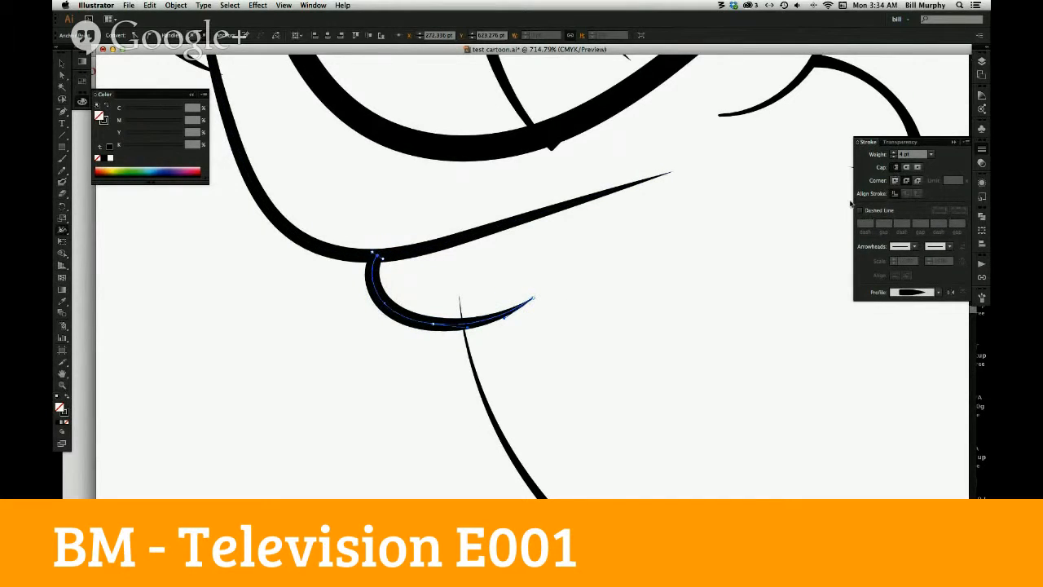
Widen the fold's free end, thin its middle, and broaden the end at the jaw to 7.123 pt with the Width tool
mouse_move(533, 302)
mouse_down()
mouse_move(550, 307)
mouse_move(532, 297)
mouse_up()
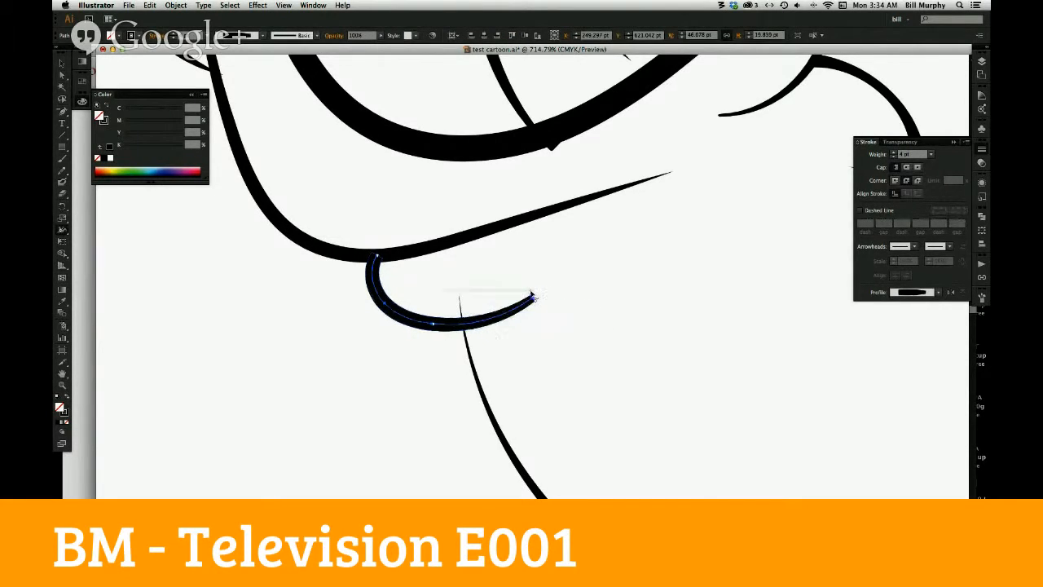
drag(434, 330, 431, 329)
mouse_move(534, 301)
mouse_down()
mouse_move(545, 308)
mouse_move(533, 299)
mouse_up()
drag(383, 259, 389, 255)
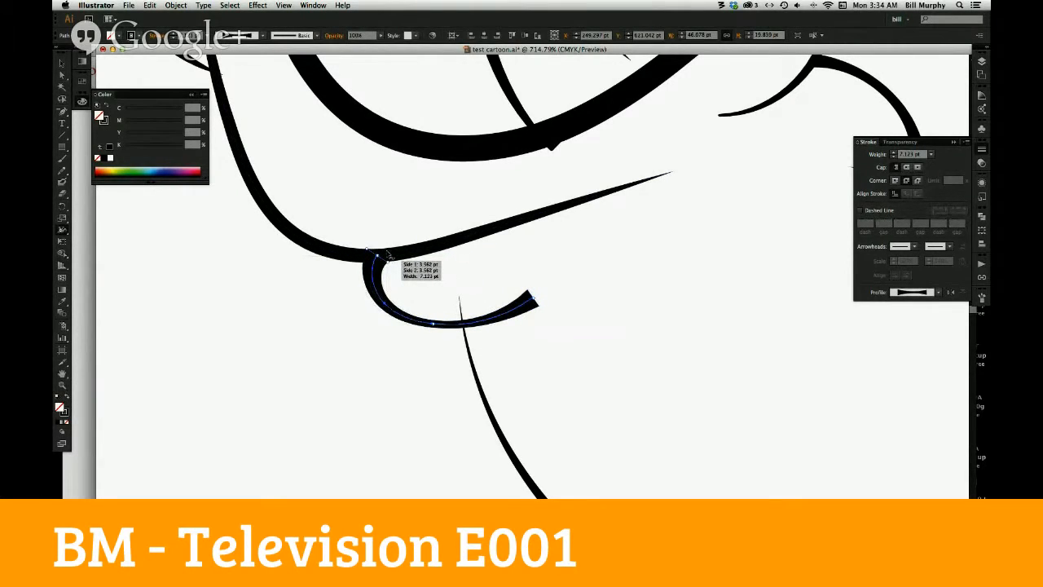
Remove an anchor point from the fold's lower curve and reshape the path so its free end stops at the chin line
click(63, 113)
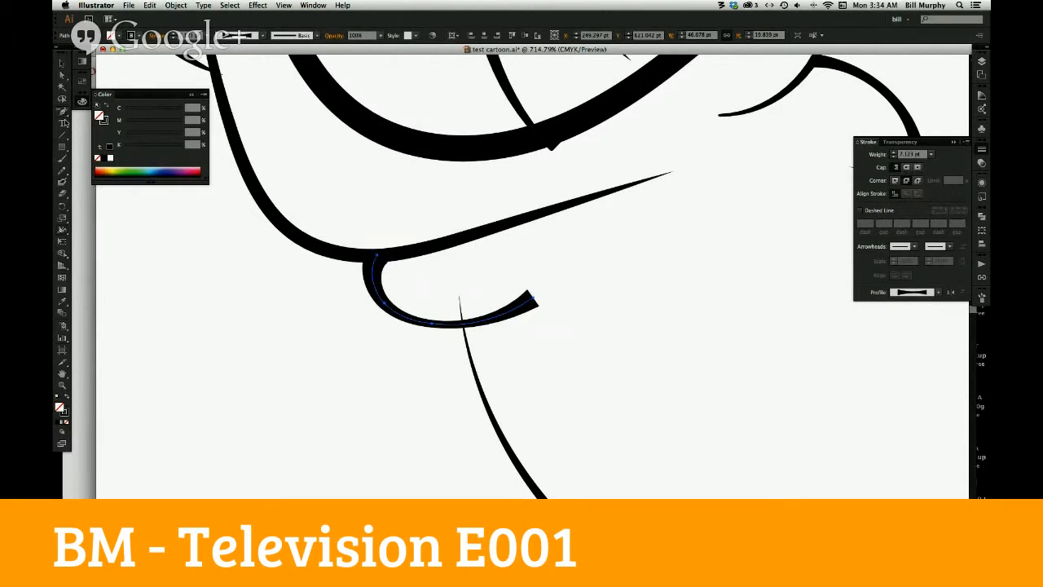
click(386, 303)
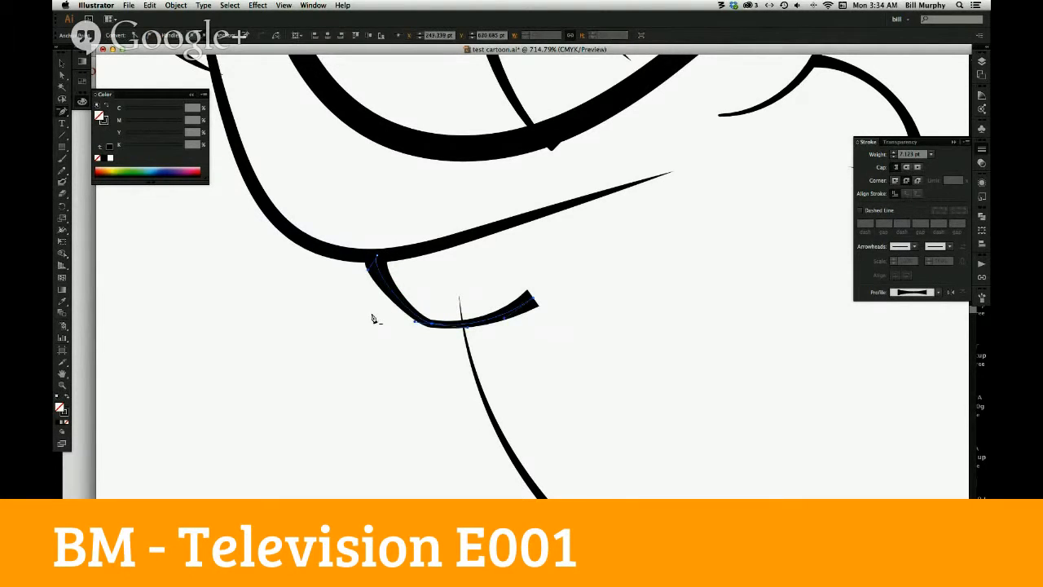
key(a)
mouse_move(544, 288)
mouse_down()
mouse_move(515, 323)
mouse_move(464, 334)
mouse_move(410, 328)
mouse_move(416, 346)
mouse_move(437, 339)
mouse_up()
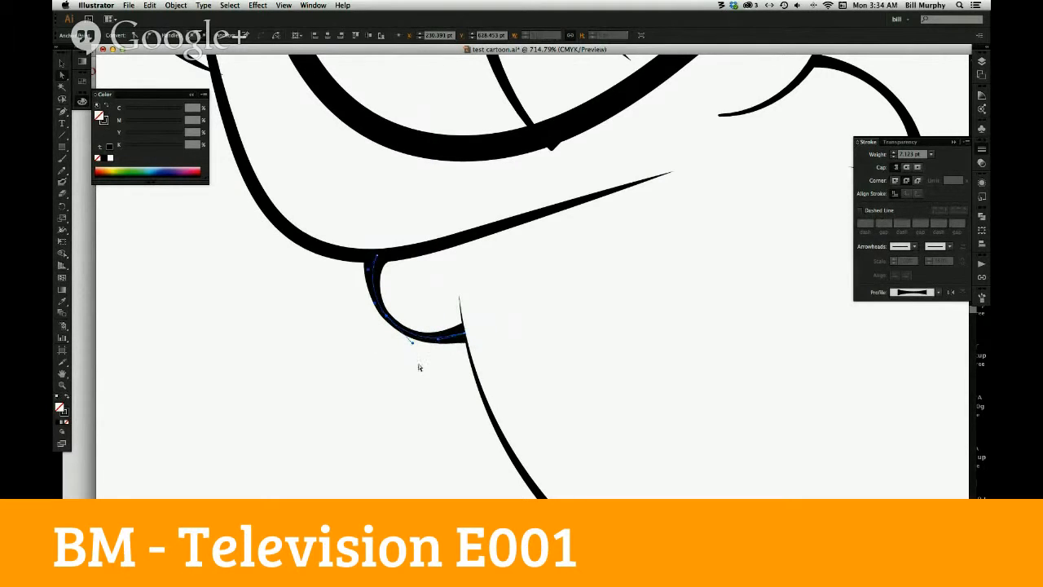
click(418, 367)
Delete the fold's remaining middle anchor point and adjust the two end handles into one smooth curve from jaw to chin
drag(354, 371, 422, 300)
click(388, 319)
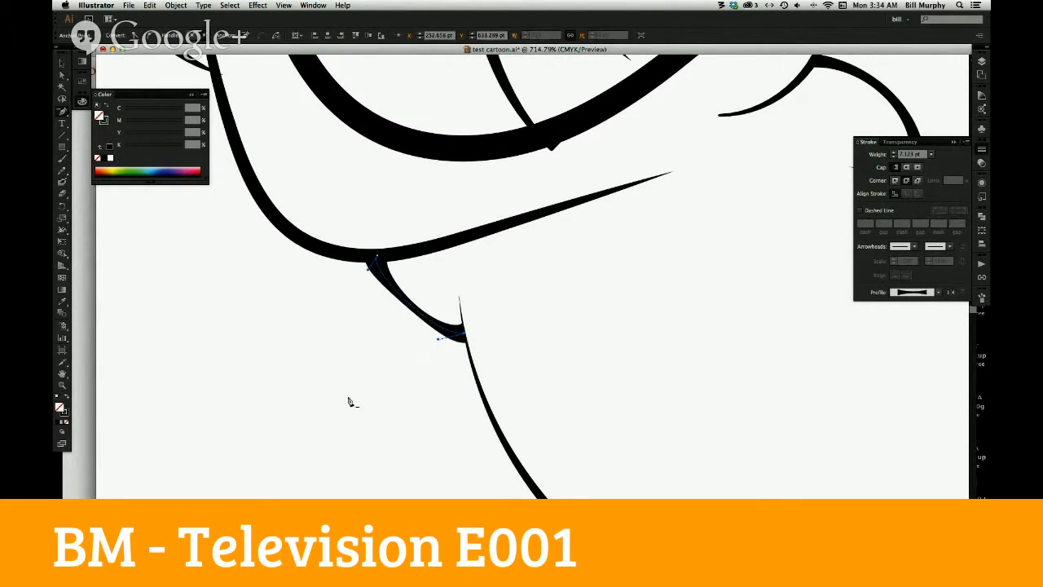
click(62, 76)
drag(438, 337, 390, 343)
drag(368, 271, 366, 280)
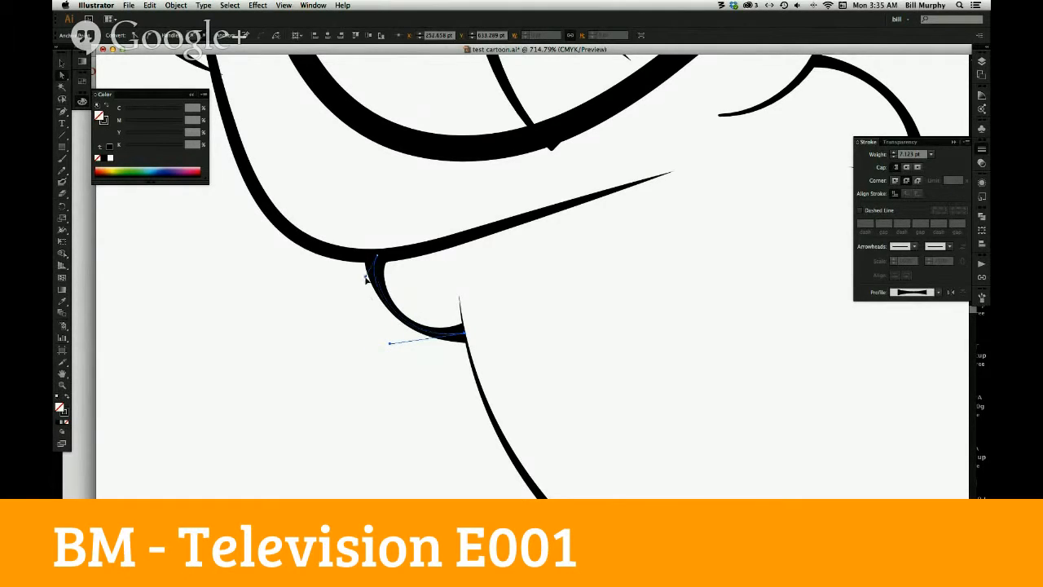
click(62, 385)
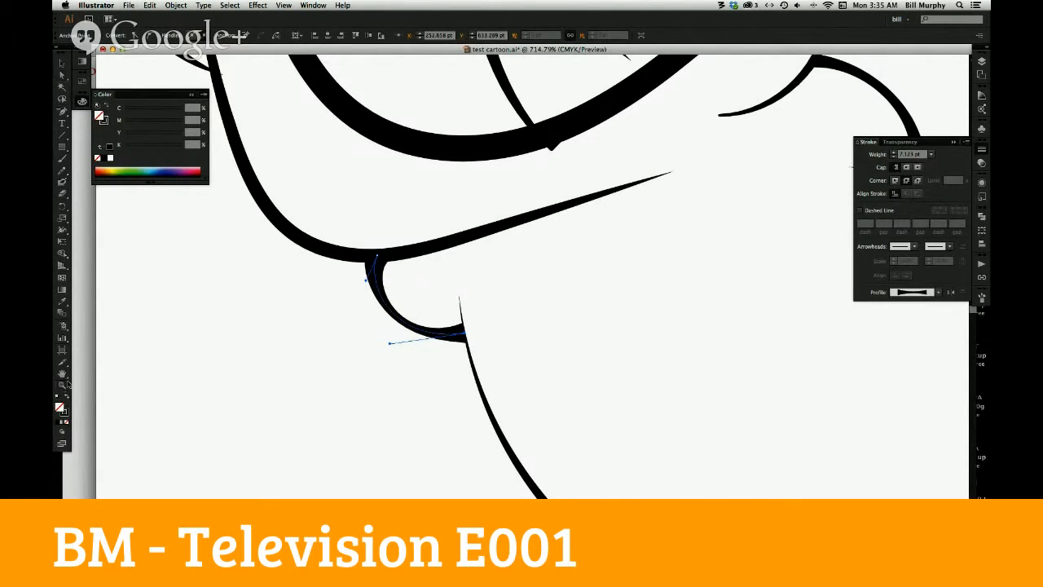
alt+click(515, 311)
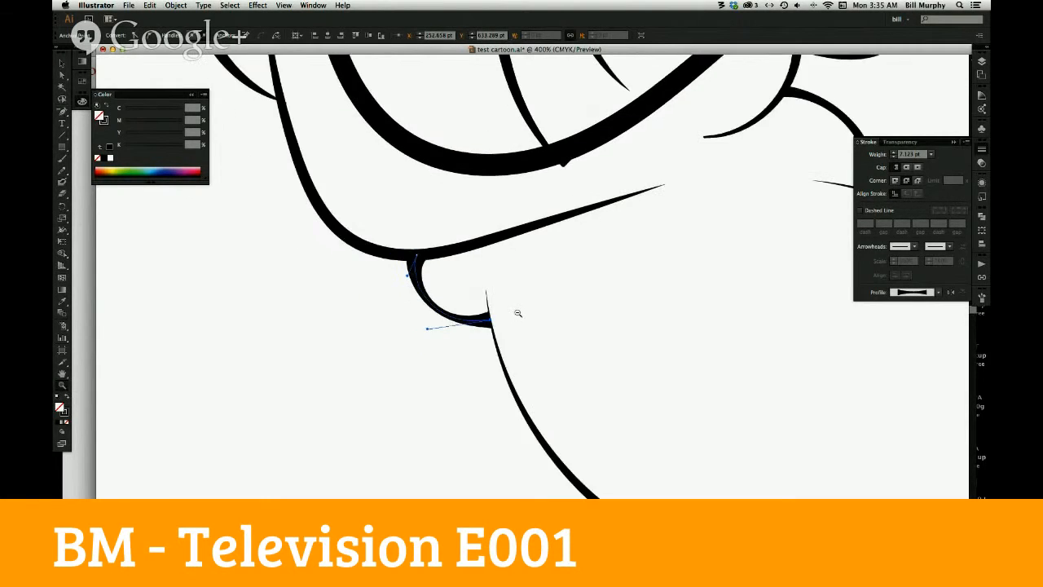
alt+click(522, 311)
alt+click(558, 307)
alt+click(562, 305)
alt+click(603, 298)
alt+click(603, 296)
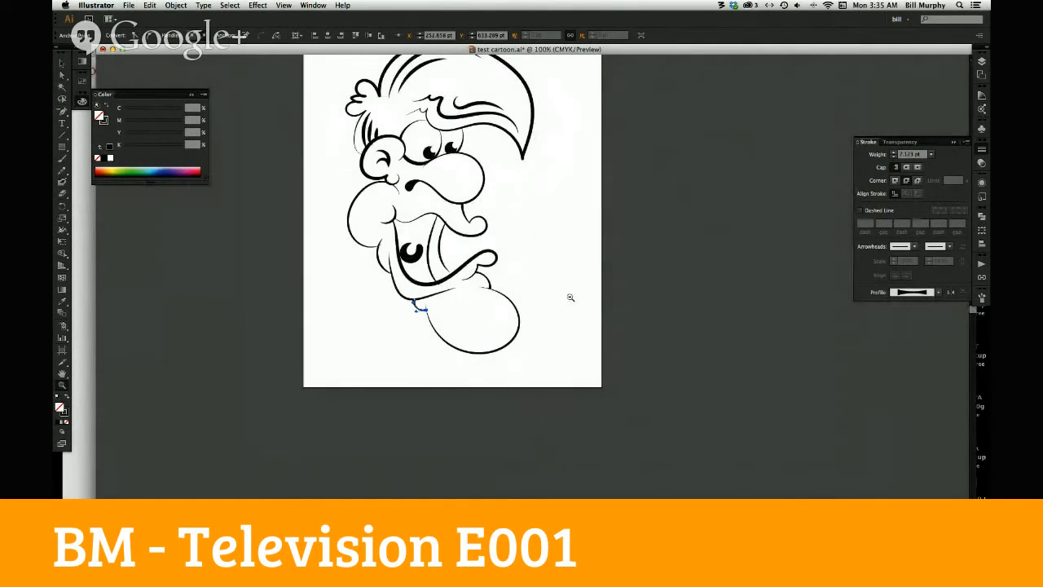
key(v)
click(405, 375)
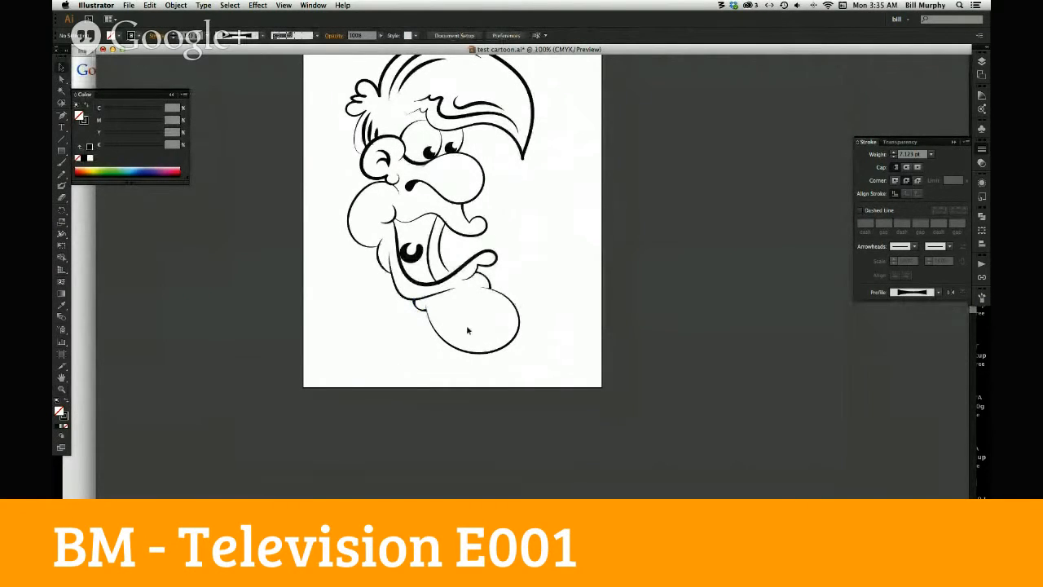
scroll(471, 299, up, 5)
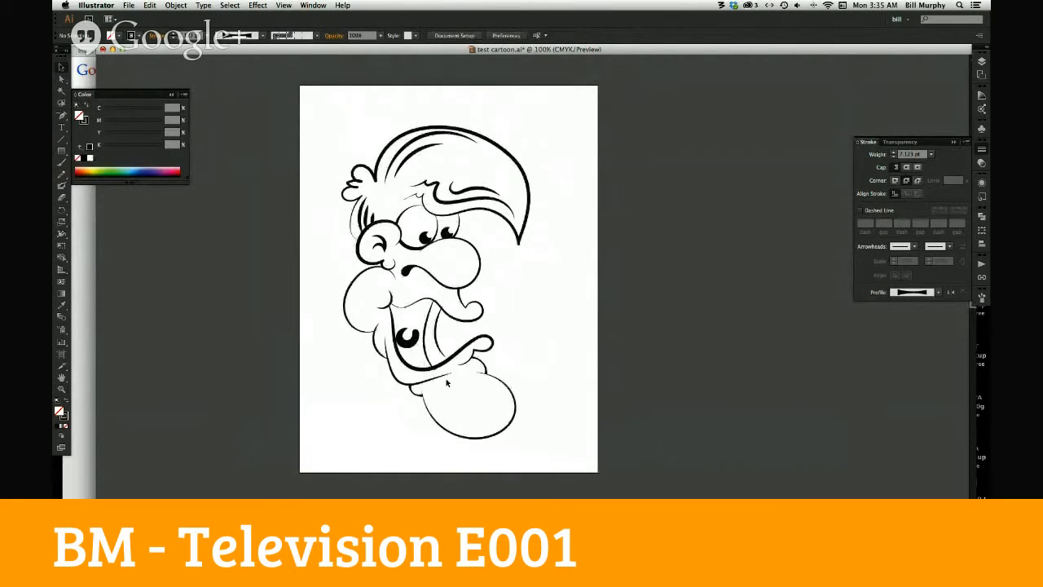
drag(326, 127, 548, 455)
double_click(514, 416)
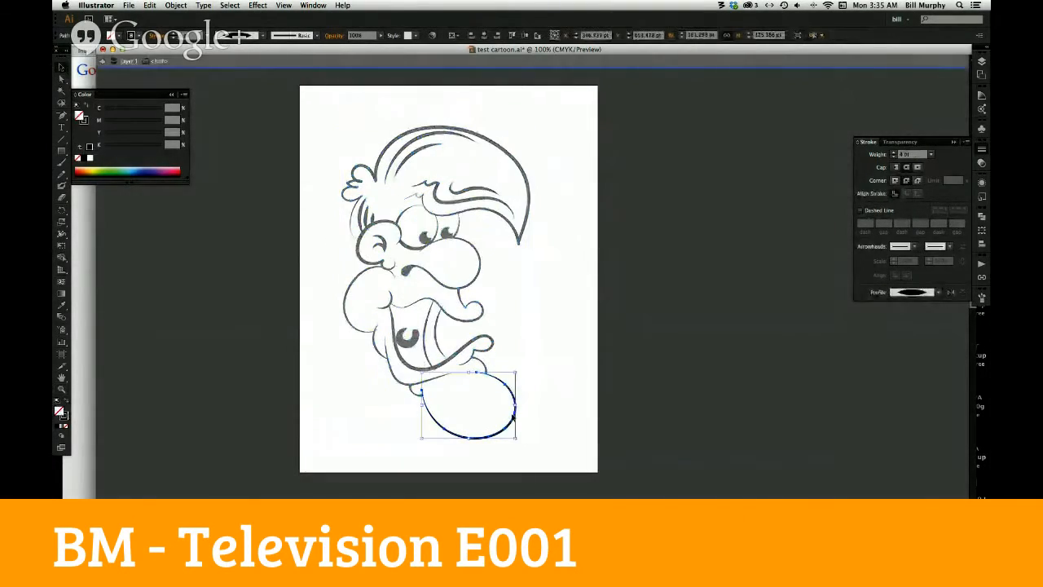
click(398, 423)
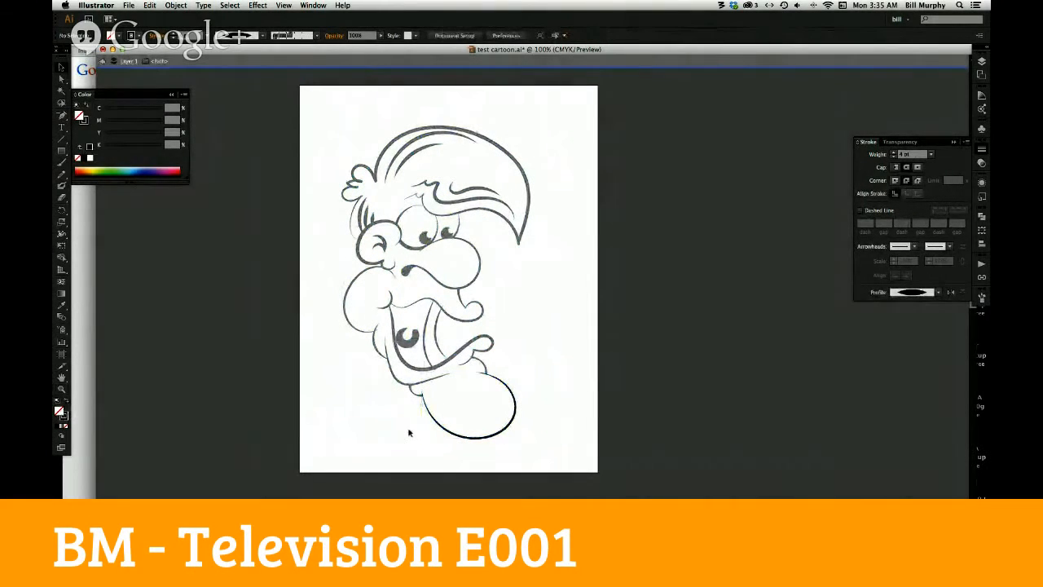
double_click(257, 217)
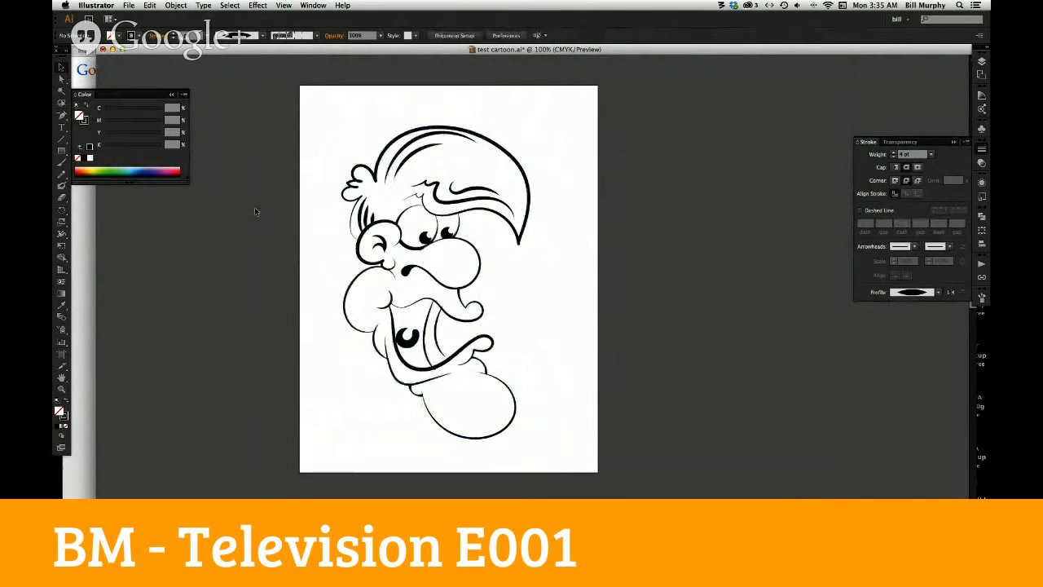
Apply the rough charcoal brush to all of the cartoon's linework
drag(318, 99, 564, 448)
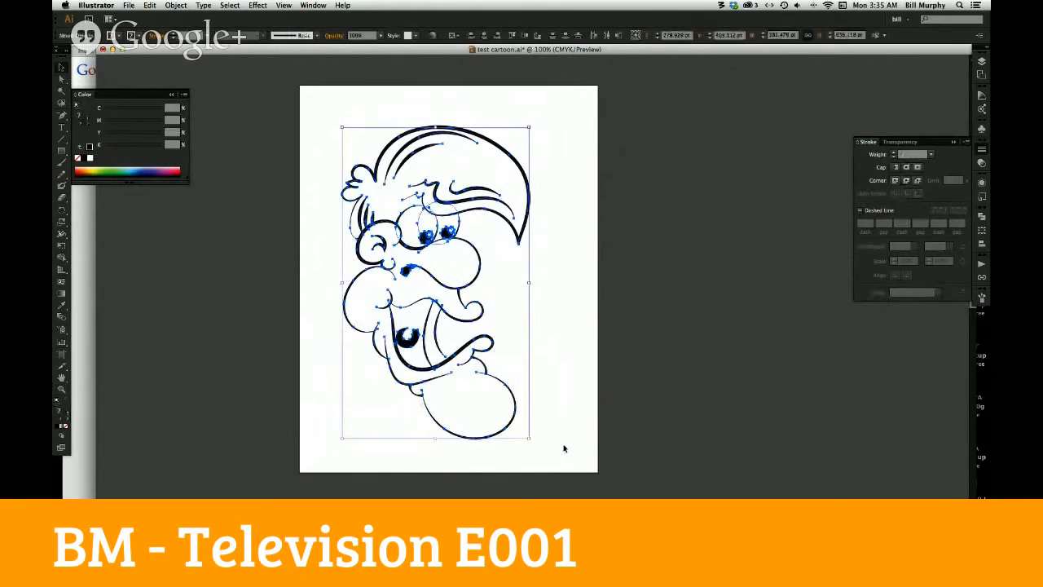
click(315, 36)
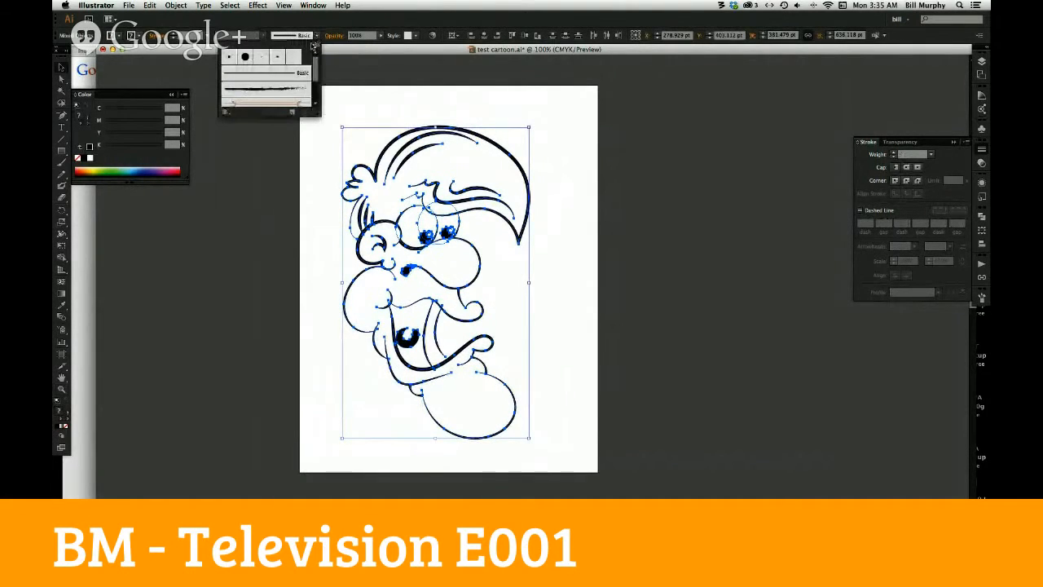
click(299, 91)
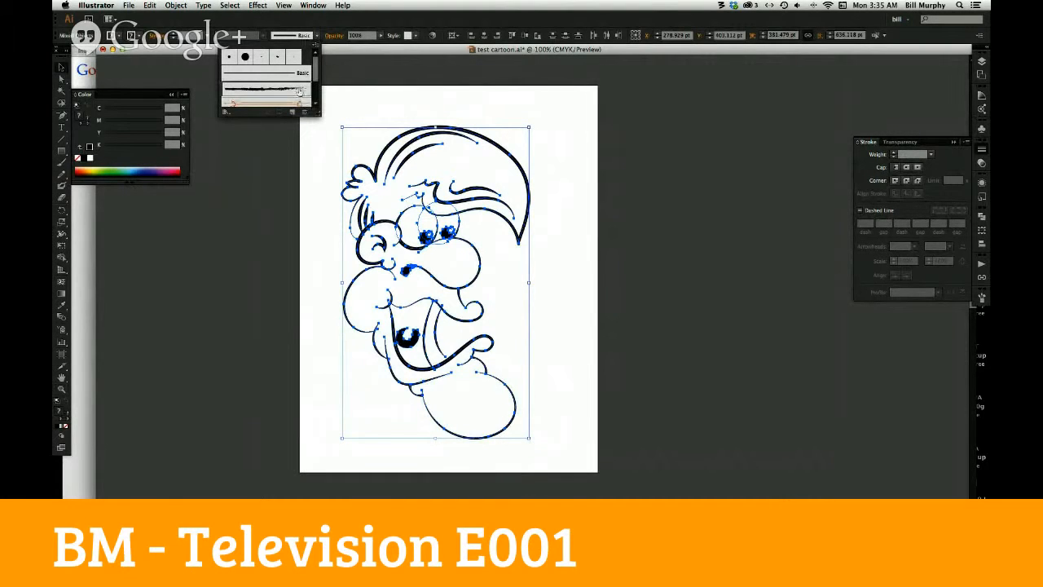
click(554, 330)
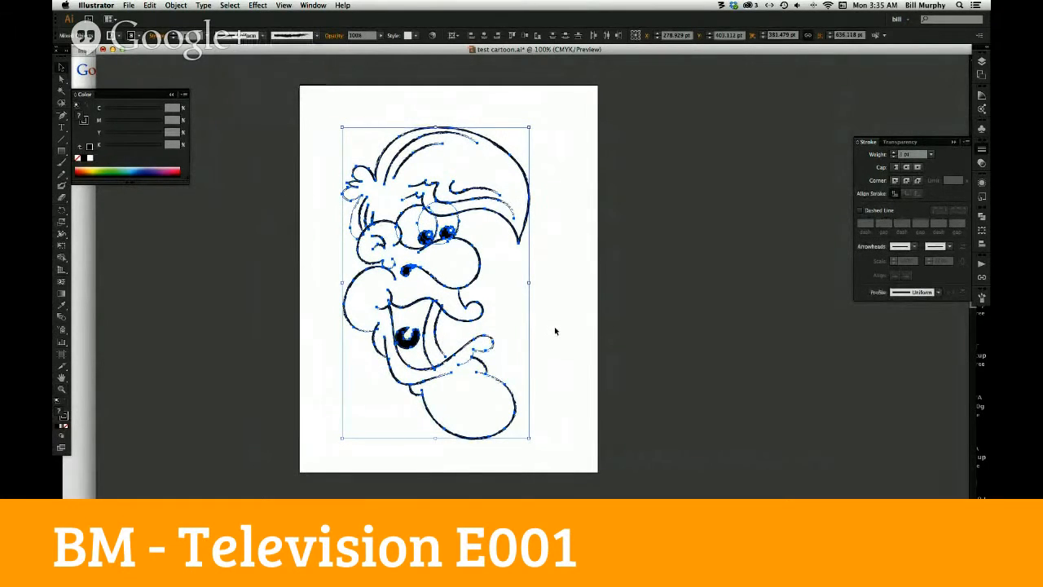
click(557, 342)
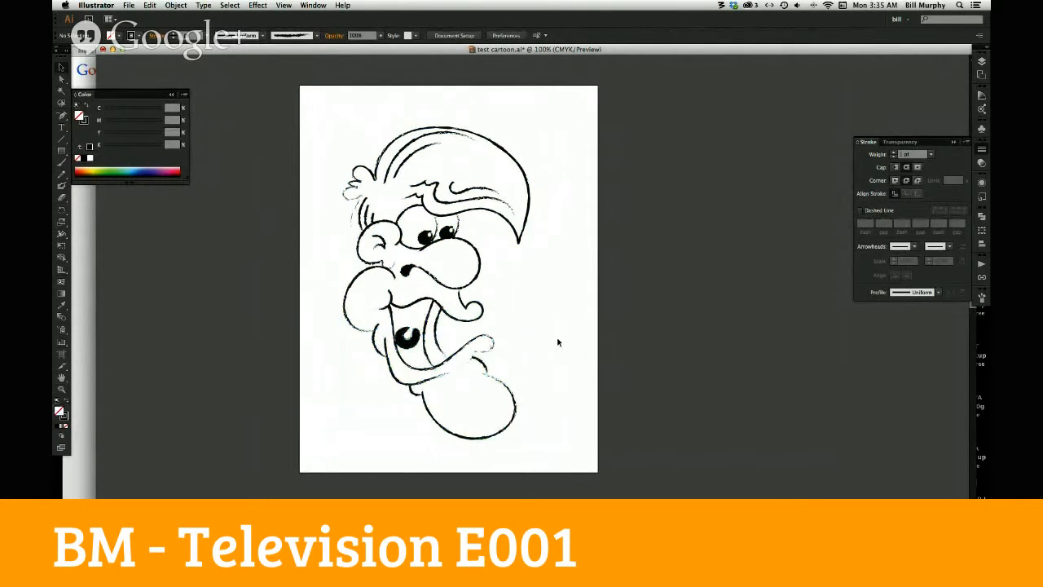
Select all the linework and thicken the chin outline along its lower edge with the Width tool
drag(319, 107, 557, 447)
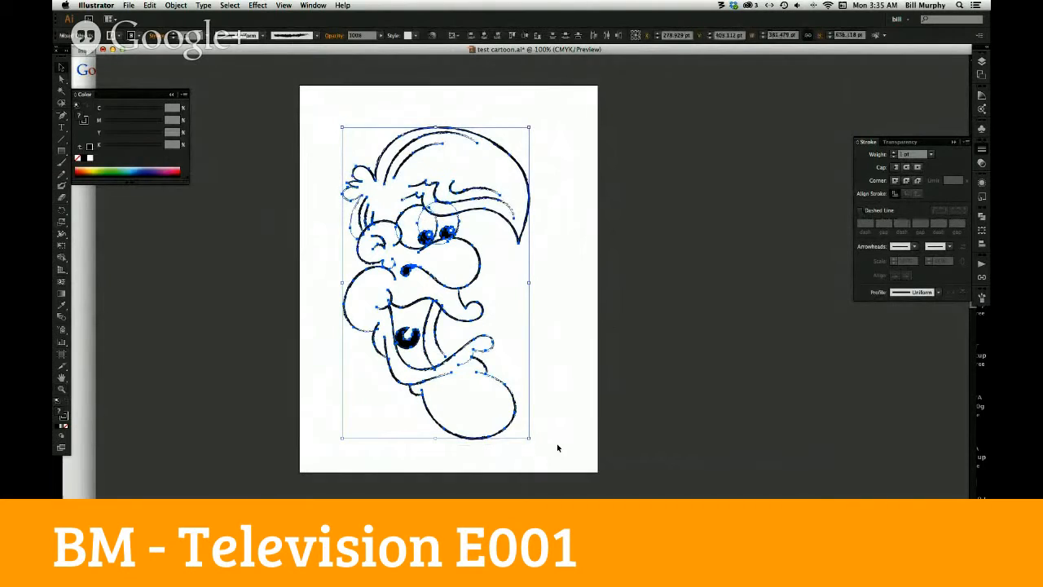
click(61, 388)
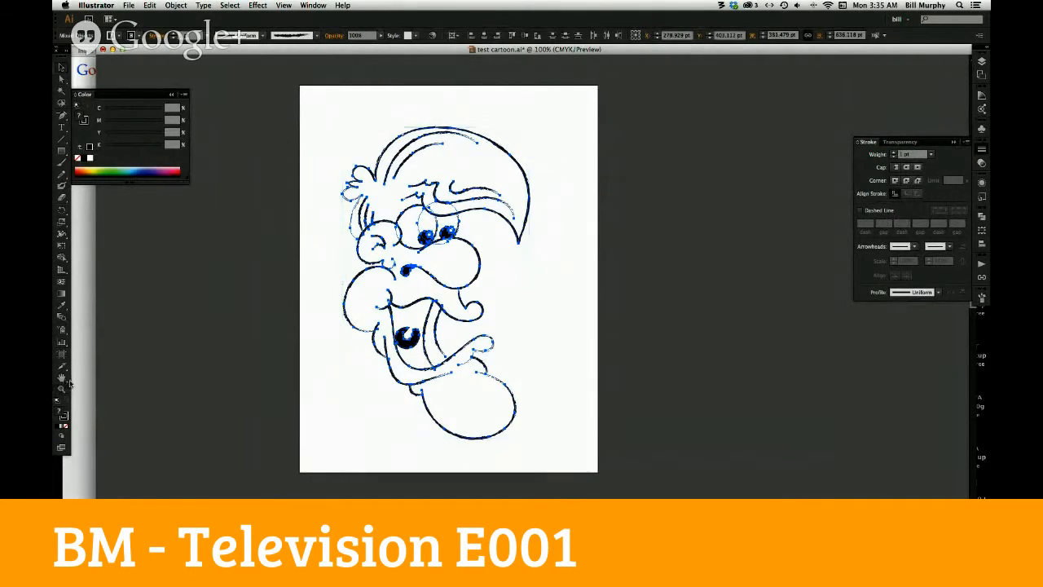
drag(530, 351, 474, 412)
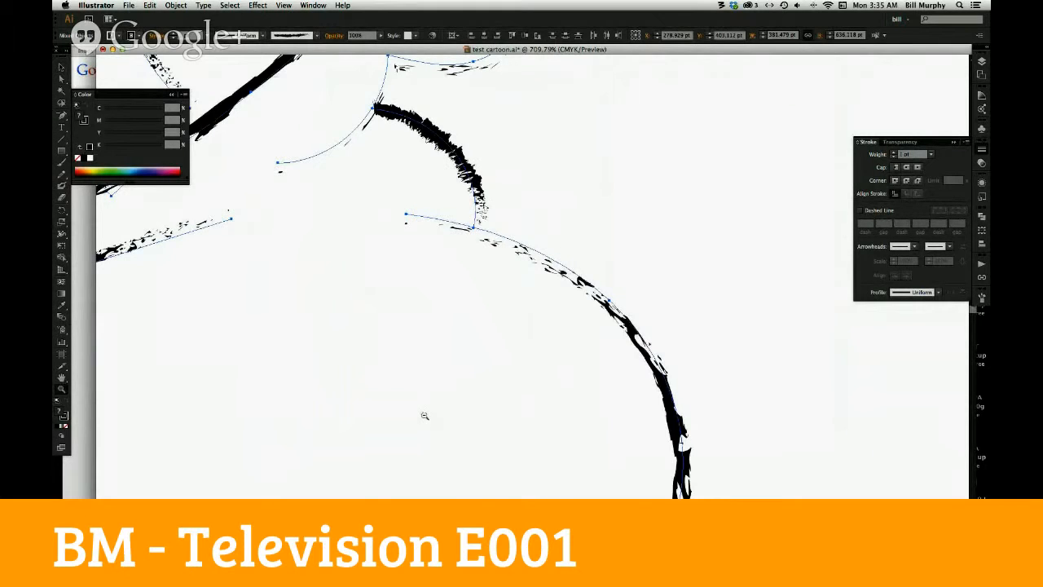
alt+click(423, 416)
alt+click(422, 407)
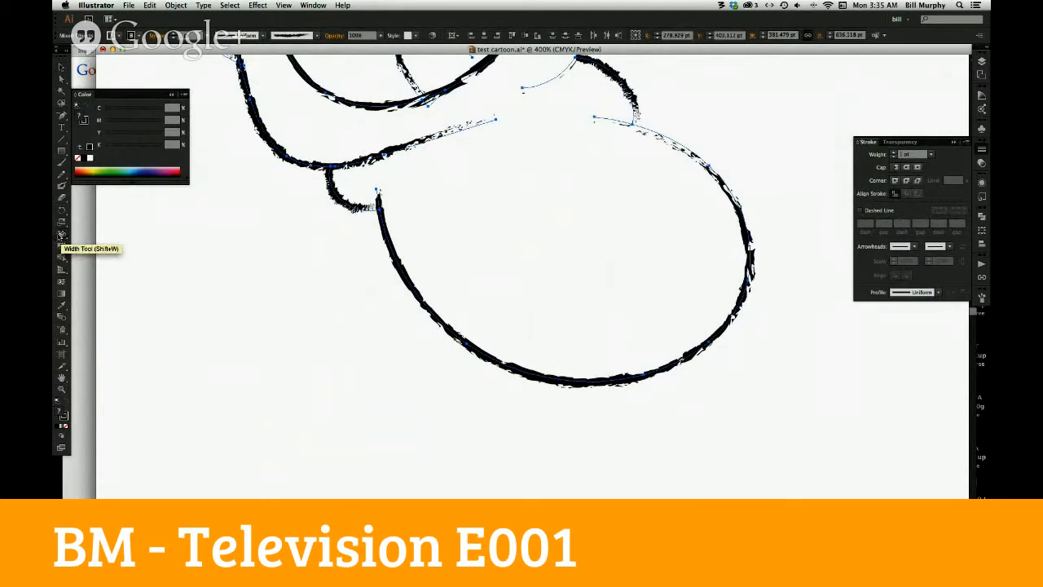
click(61, 235)
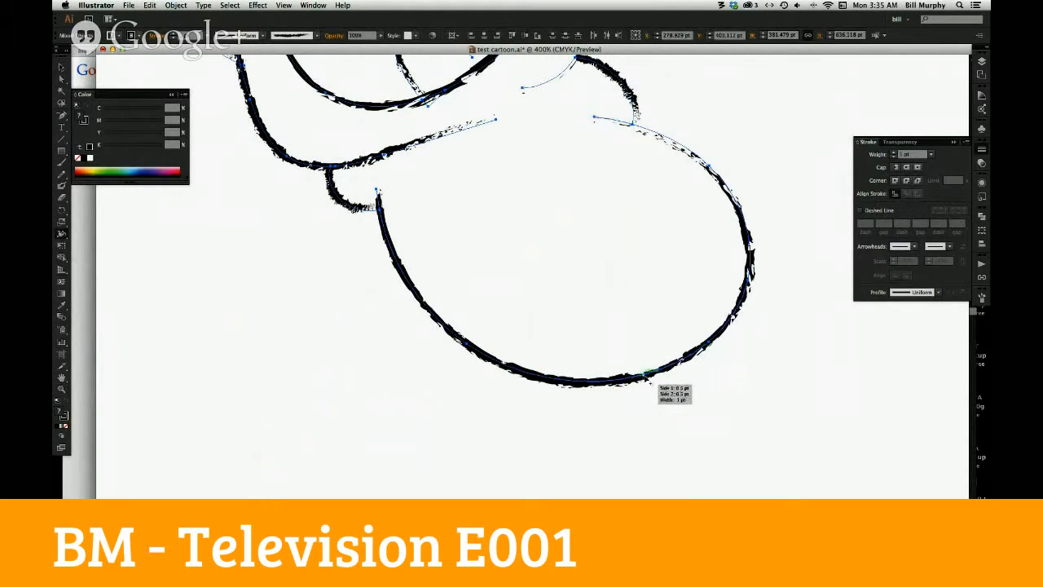
drag(646, 387, 650, 394)
drag(650, 395, 653, 398)
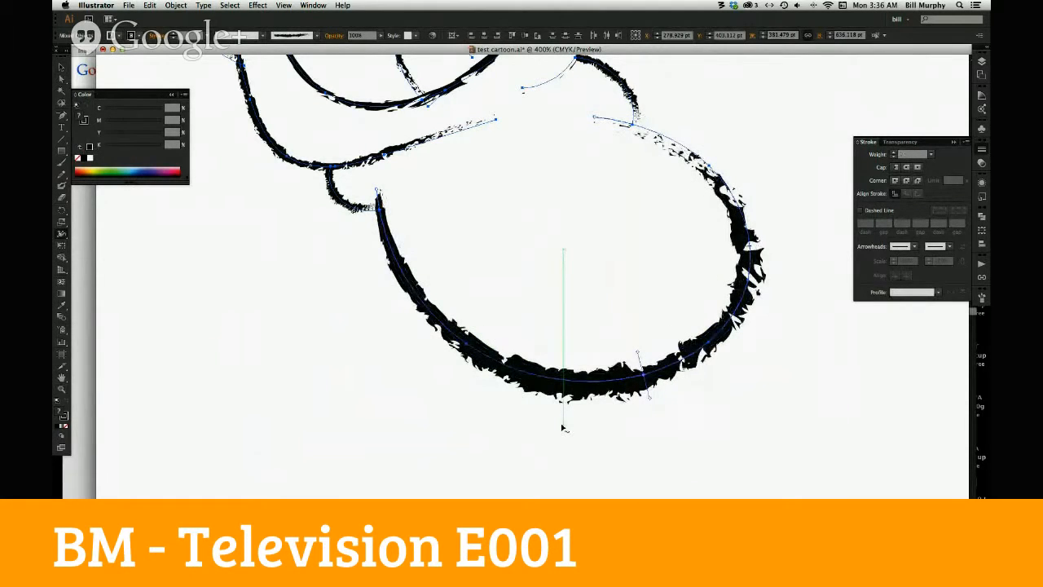
Reselect all of the cartoon's linework and expand the brush list to show every available brush
key(z)
alt+click(547, 275)
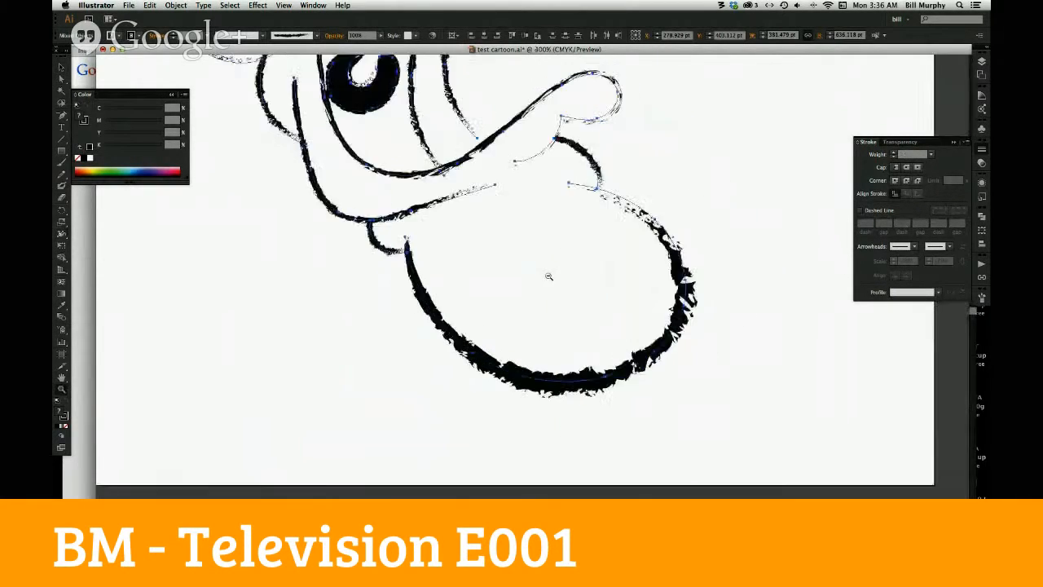
alt+click(552, 274)
alt+click(556, 274)
alt+click(557, 274)
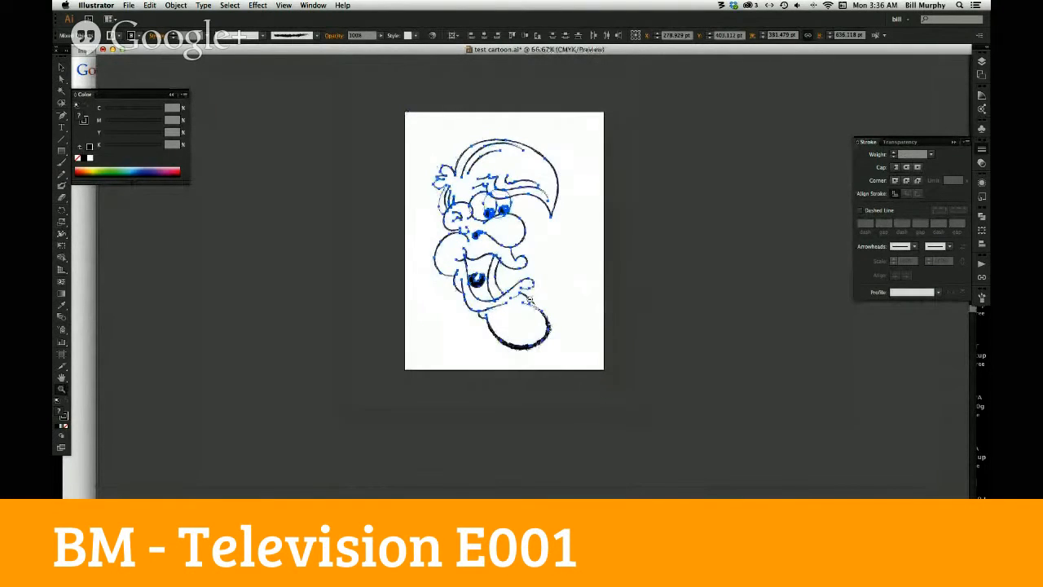
key(v)
click(454, 361)
drag(436, 133, 582, 368)
click(317, 35)
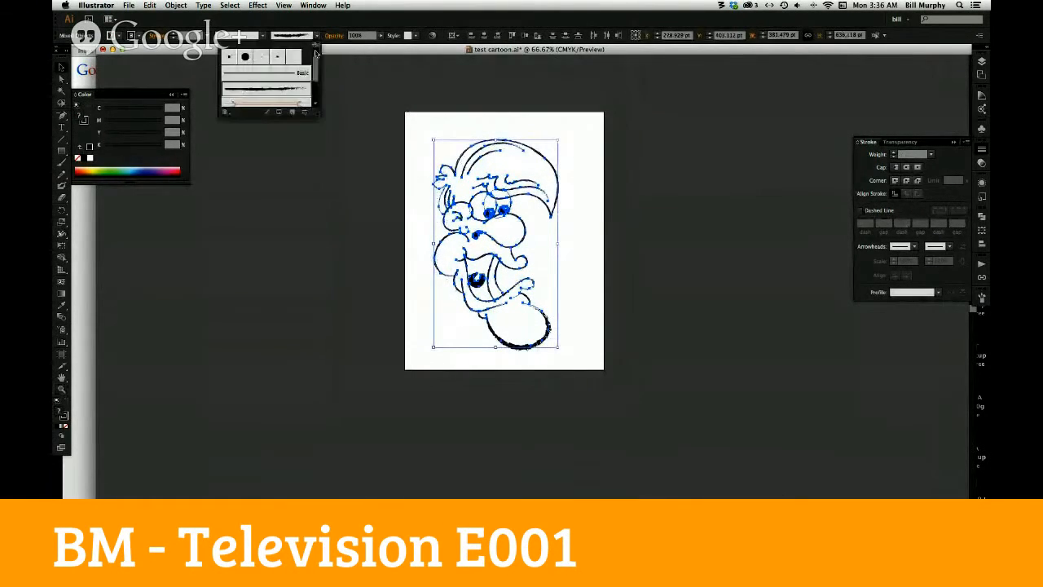
mouse_move(320, 119)
mouse_down()
mouse_move(361, 353)
mouse_move(352, 364)
mouse_up()
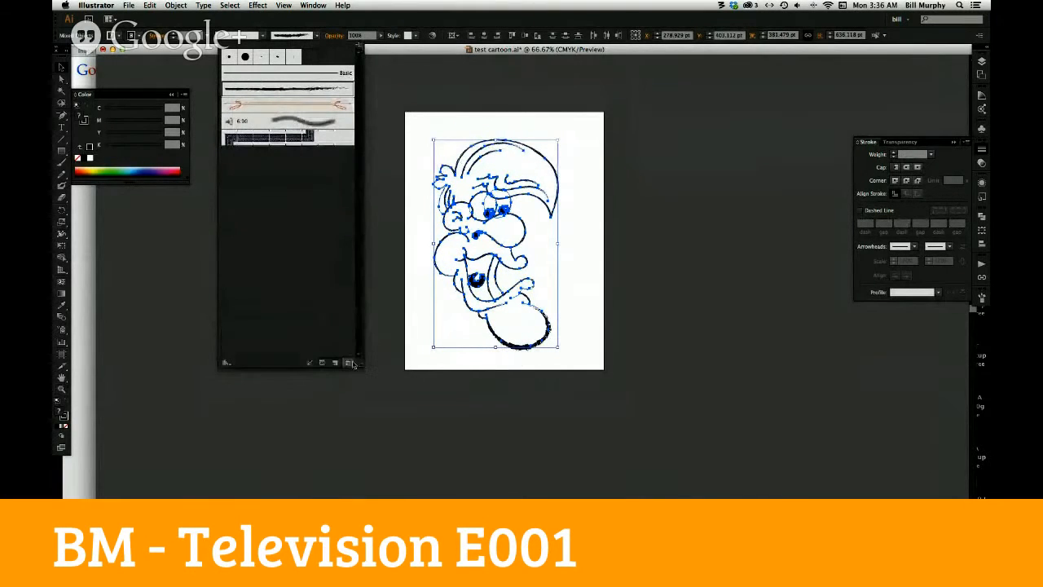
Open the Artistic_ChalkCharcoalPencil brush library and place it beside the artboard, enlarged to show more brushes
click(227, 363)
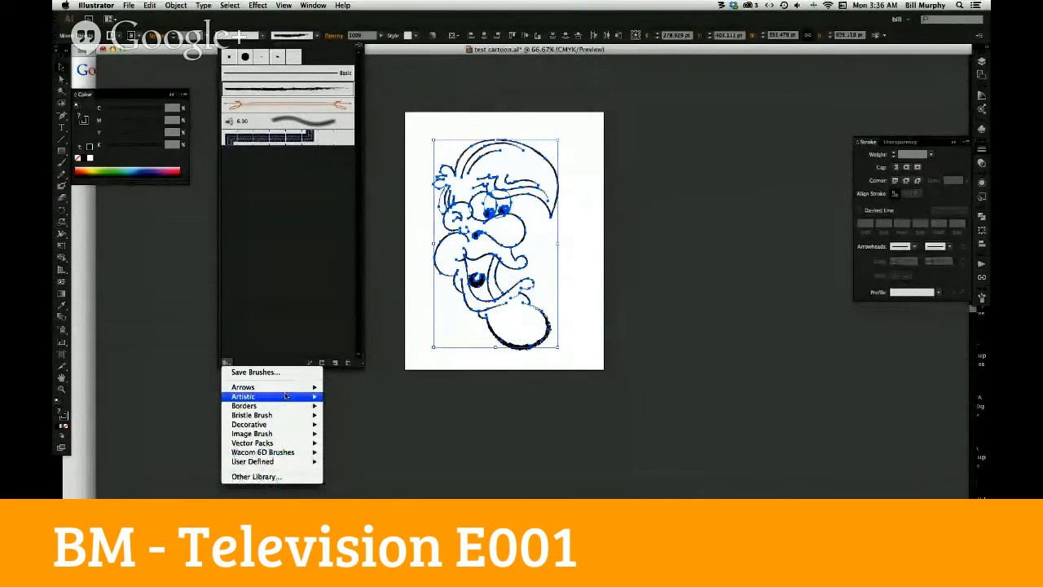
mouse_move(285, 396)
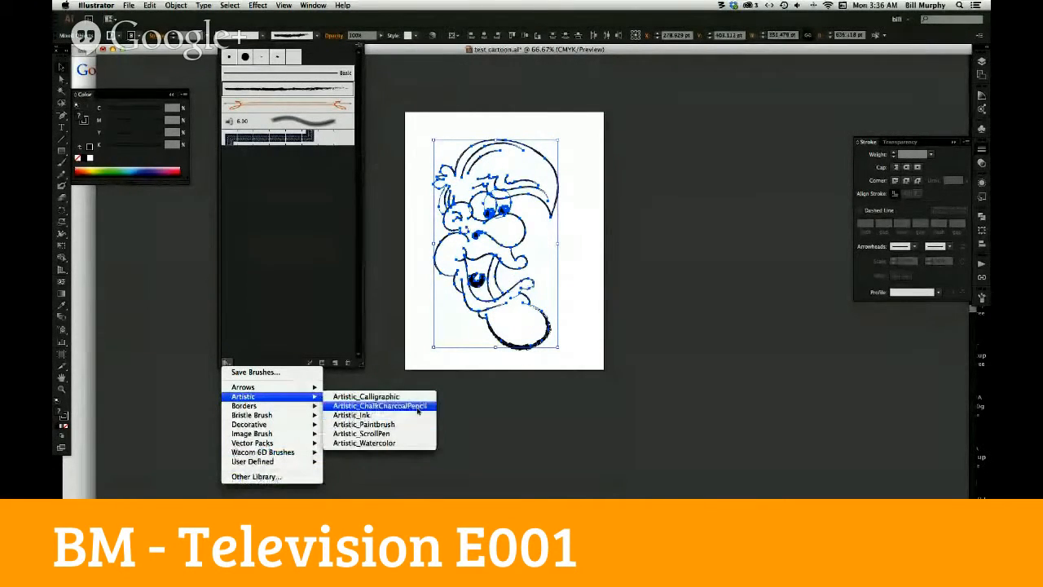
click(407, 406)
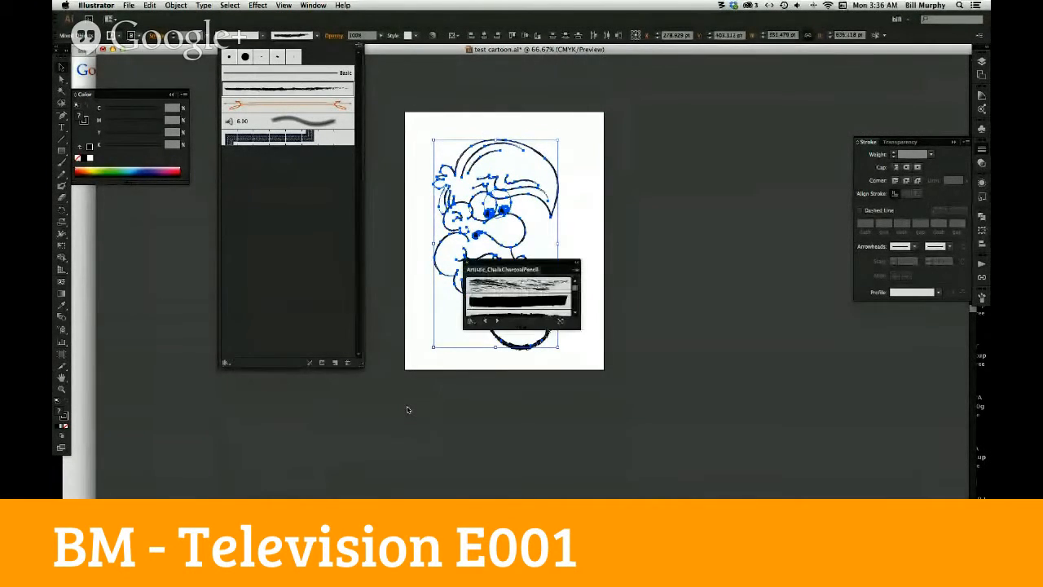
click(578, 325)
drag(577, 323, 609, 439)
mouse_move(546, 264)
mouse_down()
mouse_move(721, 236)
mouse_move(708, 207)
mouse_up()
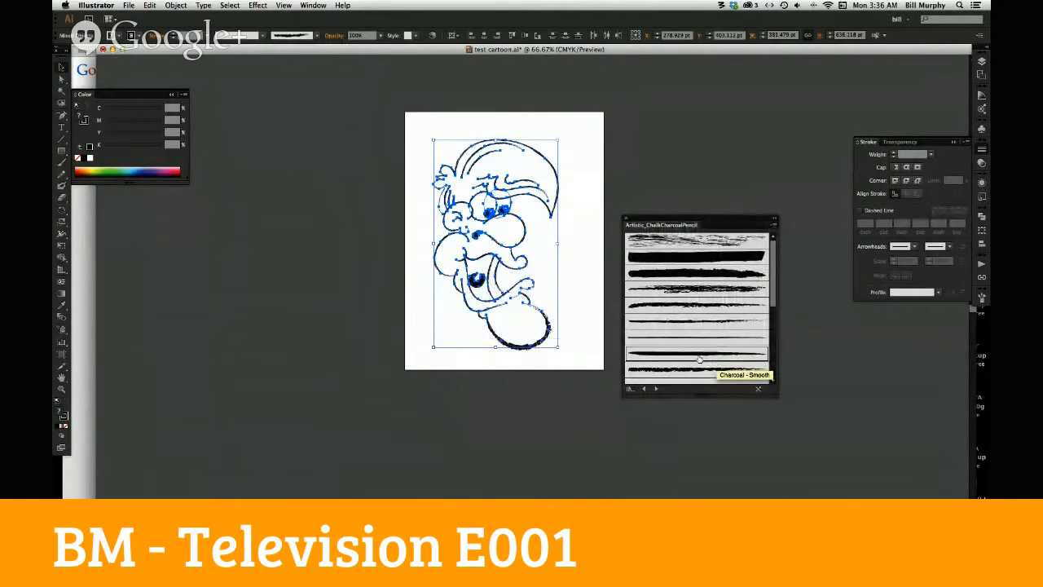
drag(776, 394, 768, 458)
Try three different brushes from the Artistic_ChalkCharcoalPencil library on the selected linework
click(710, 402)
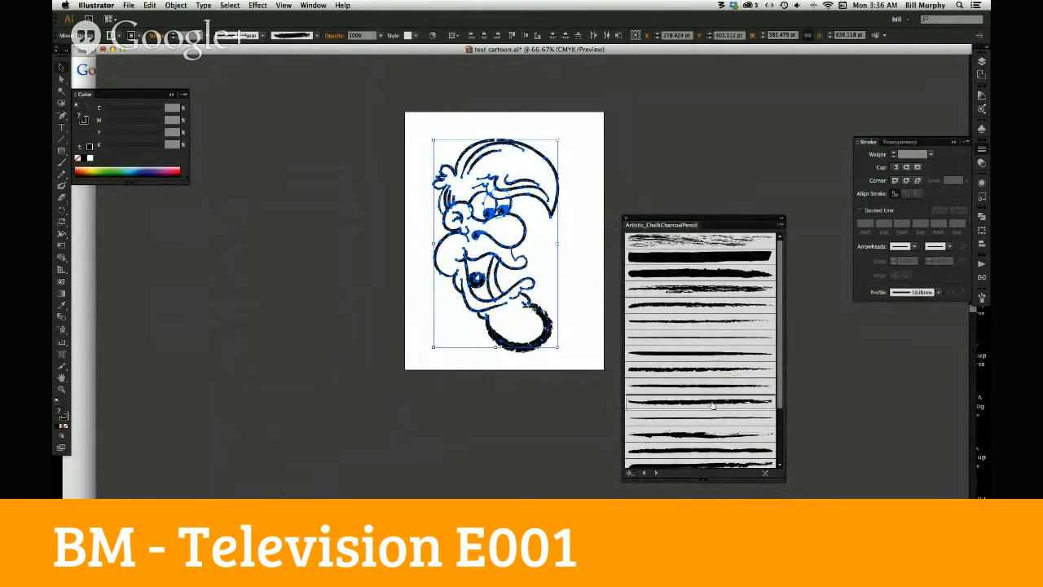
click(695, 373)
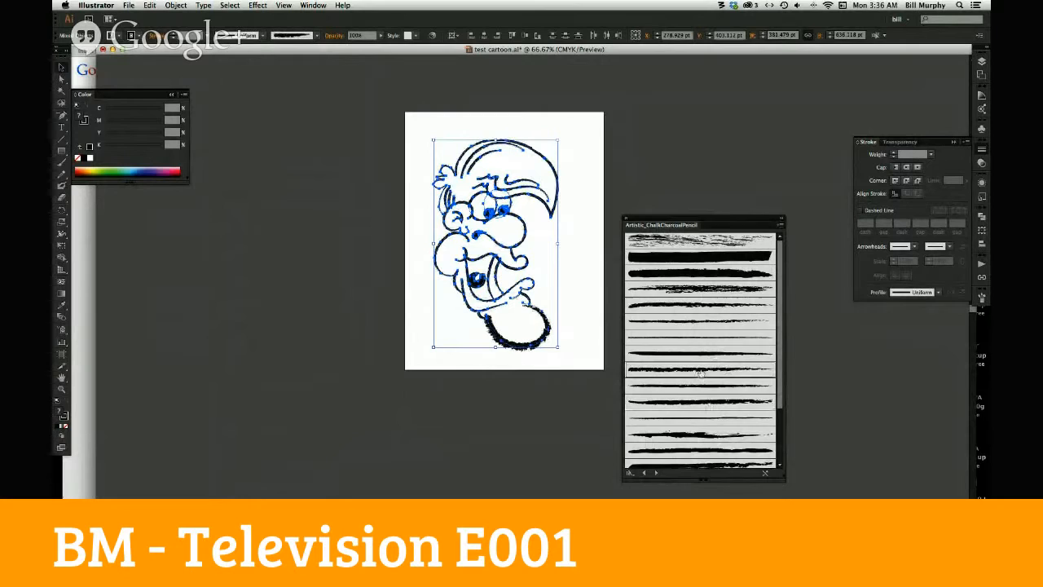
click(679, 308)
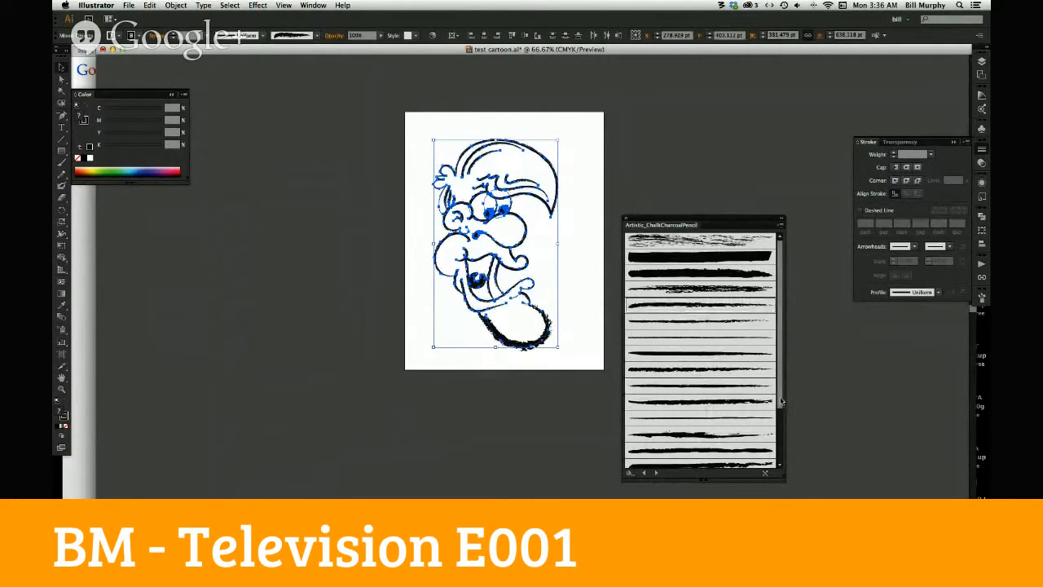
Apply a thin, faint brush from near the end of the Artistic_ChalkCharcoalPencil library to the linework
scroll(774, 454, down, 3)
scroll(774, 454, down, 1)
click(701, 444)
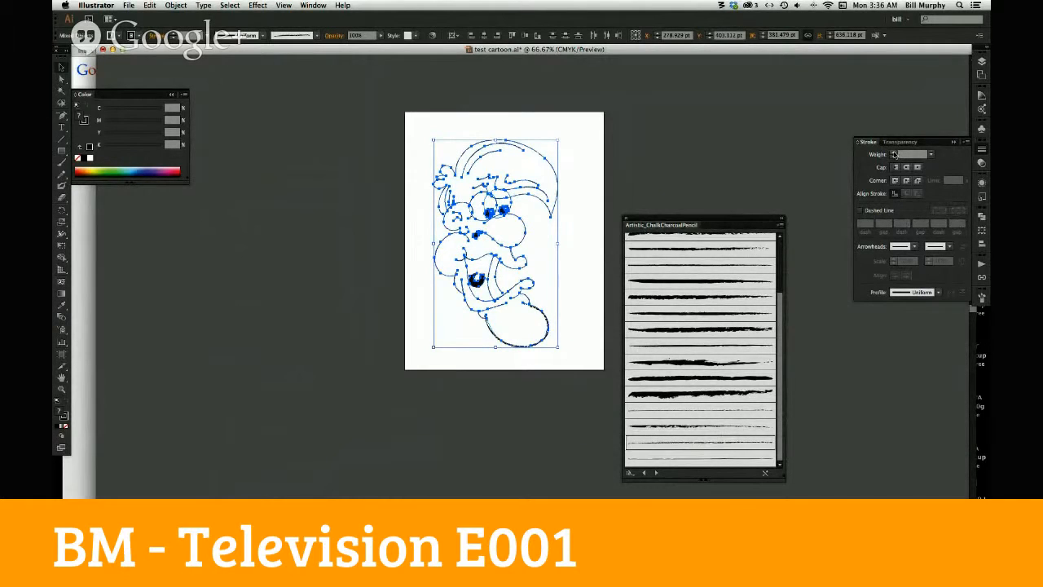
Compare stroke weights between 2 and 5 pt on the linework, settle on 3 pt and deselect it
click(894, 156)
click(894, 154)
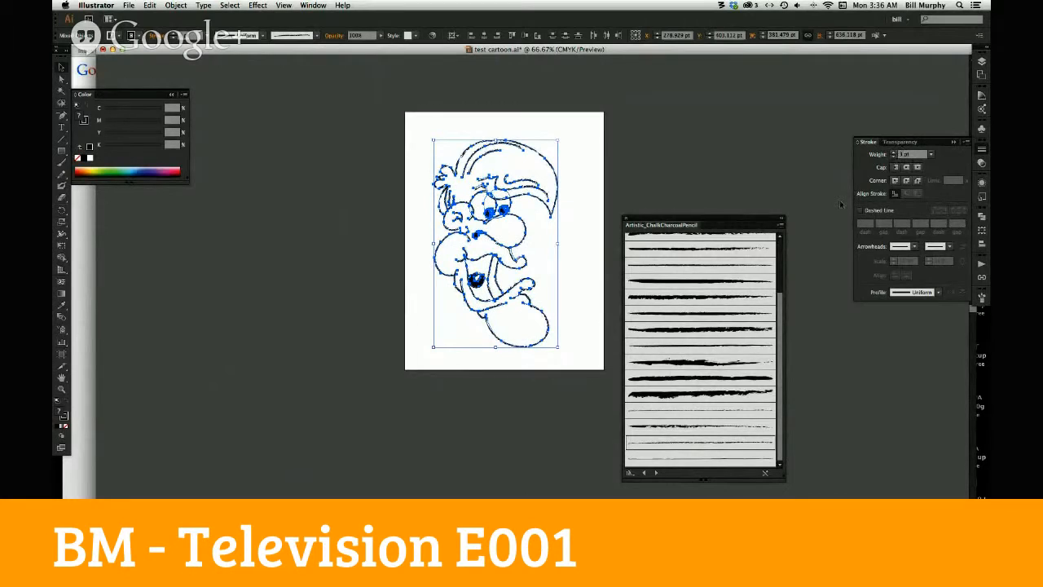
click(893, 156)
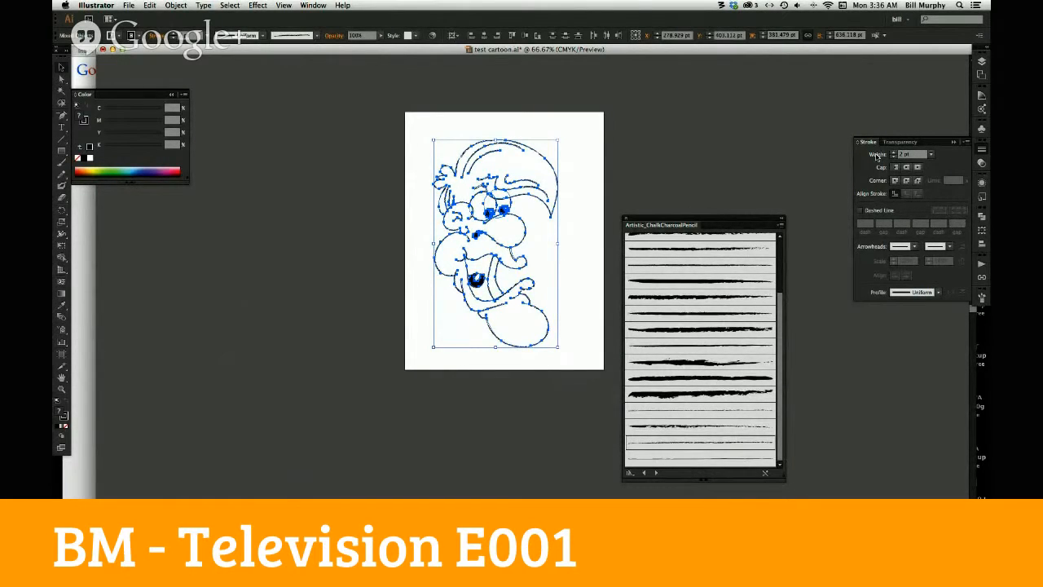
click(893, 152)
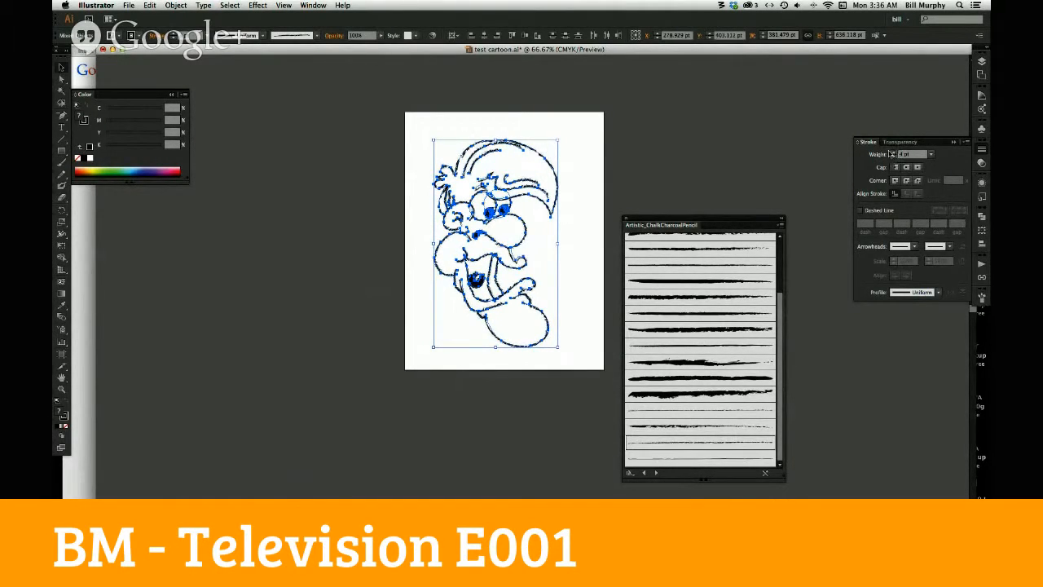
click(892, 154)
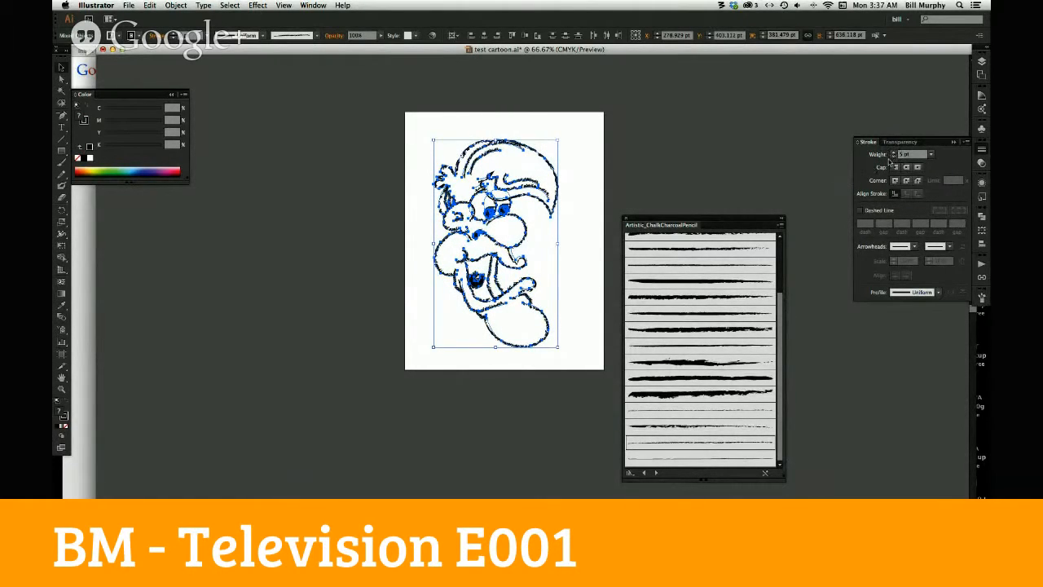
click(894, 157)
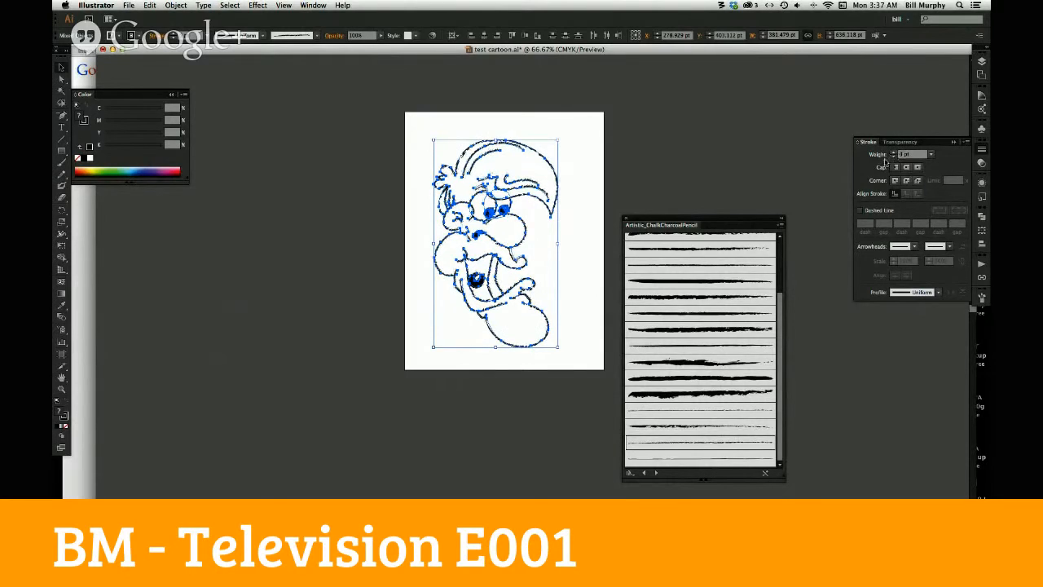
click(566, 370)
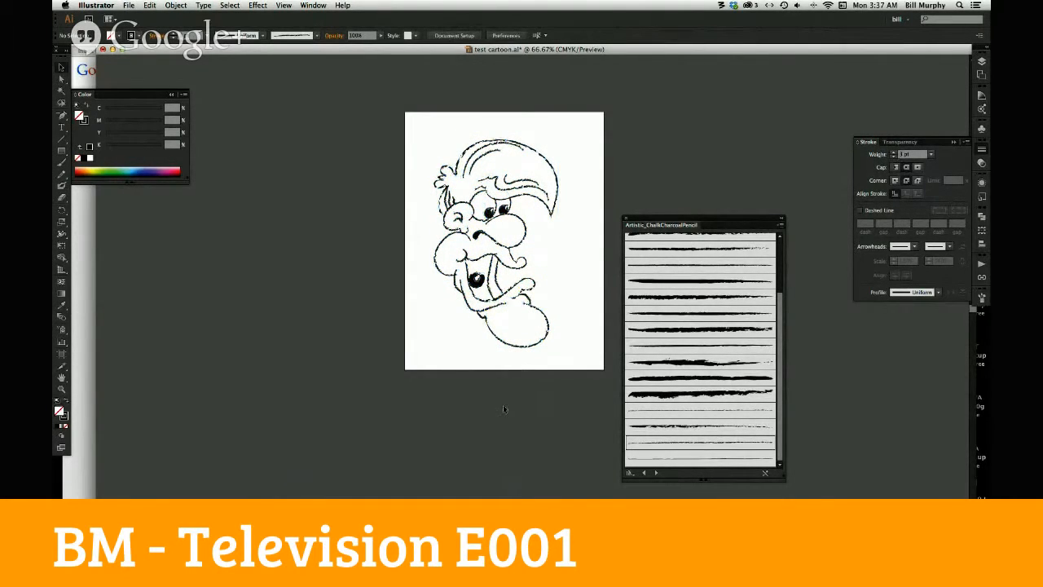
Apply the Charcoal - Rough brush to all of the face linework, set its stroke weight to 1 pt and deselect it
mouse_move(437, 119)
mouse_down()
mouse_move(444, 268)
mouse_move(594, 404)
mouse_up()
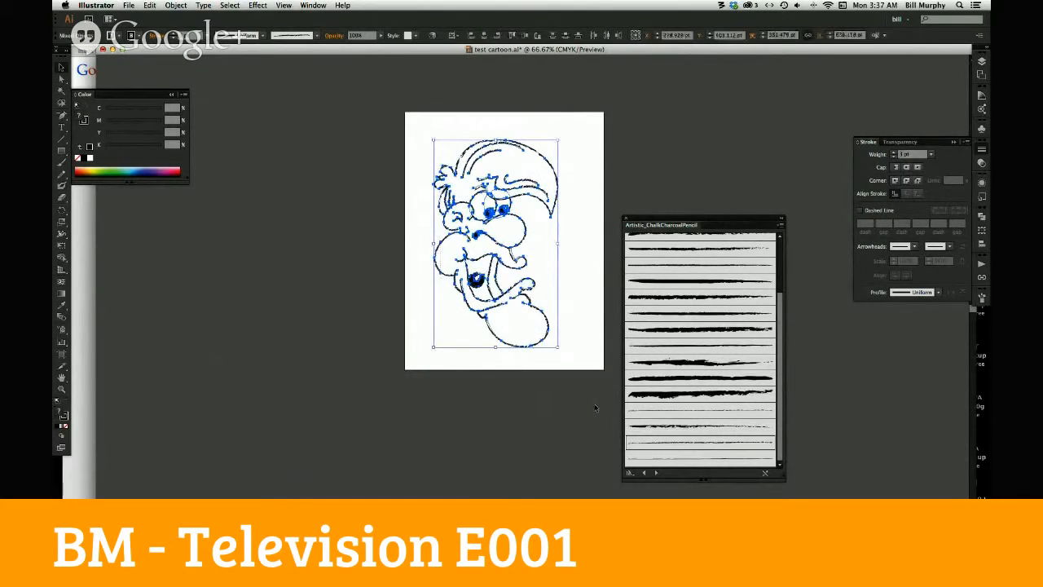
click(709, 379)
click(709, 364)
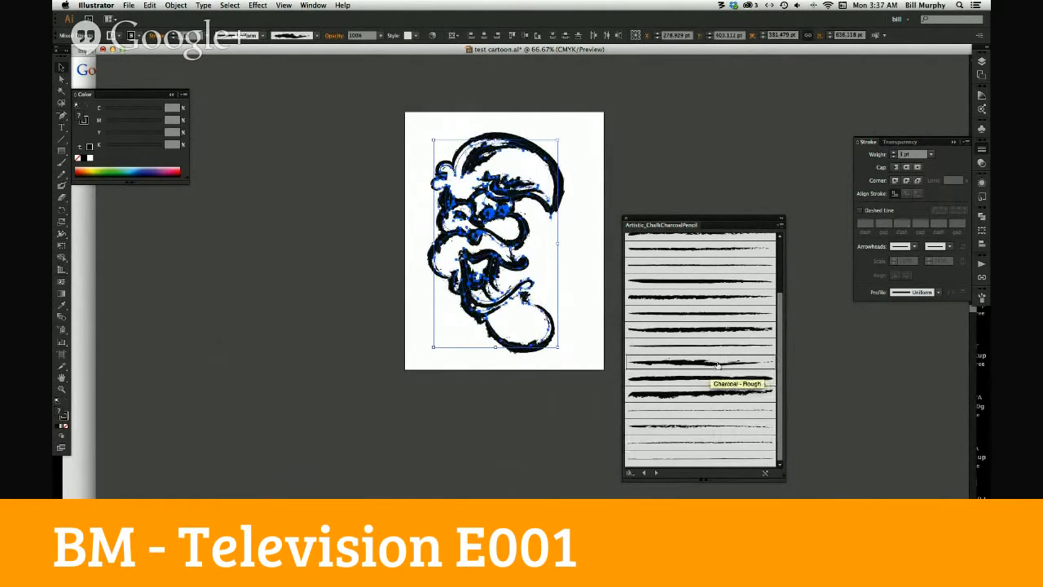
click(893, 157)
click(893, 153)
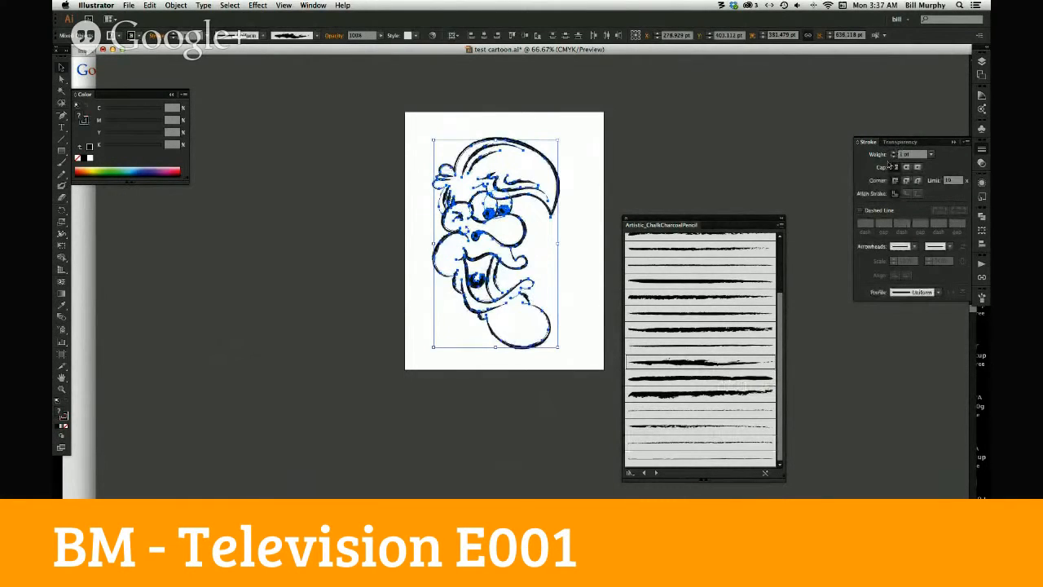
click(536, 388)
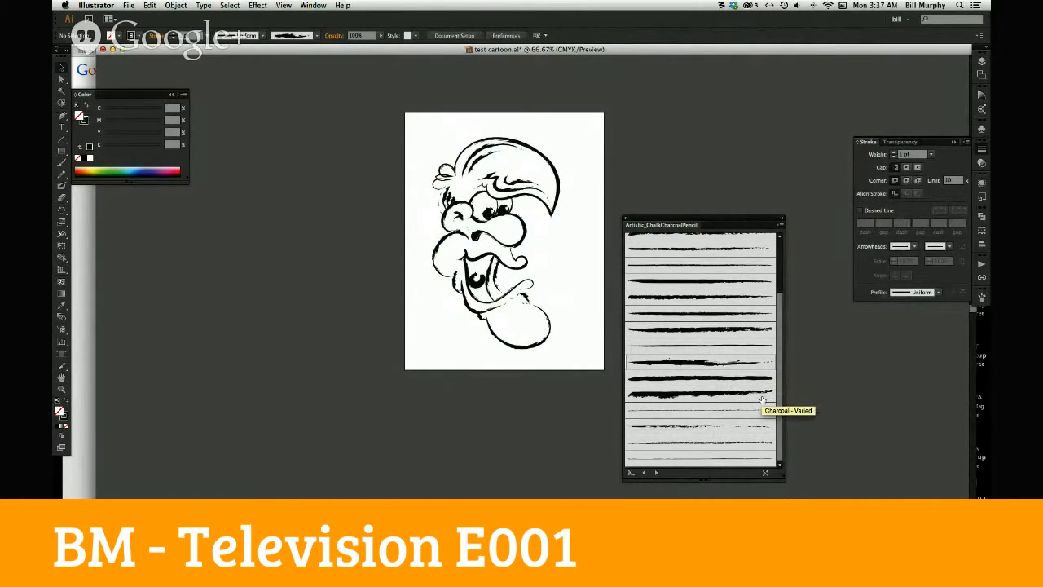
Move the whole cartoon face off the artboard onto the empty canvas beside it, leaving the artboard clear
drag(406, 130, 584, 371)
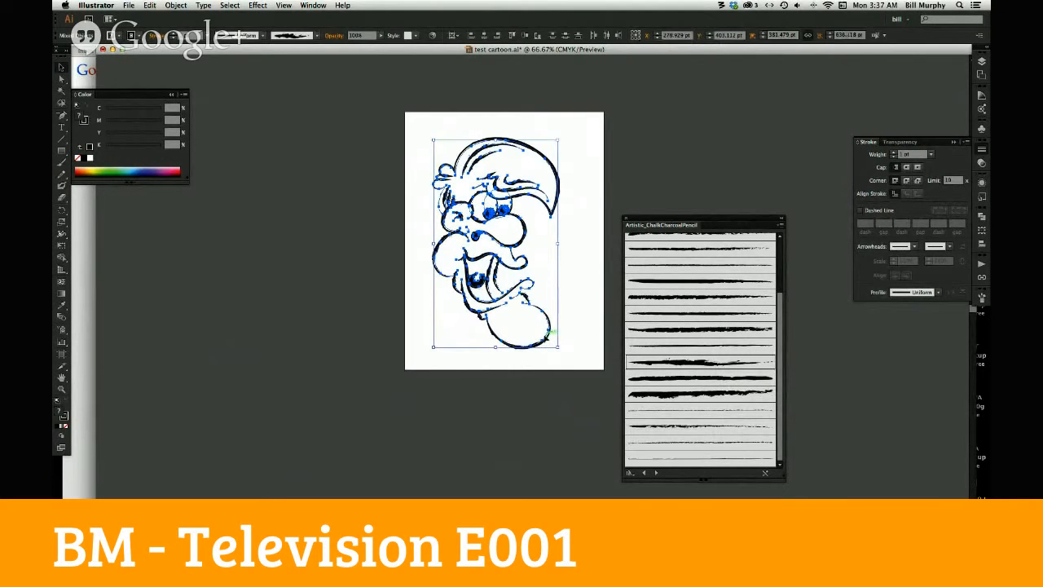
drag(546, 337, 307, 340)
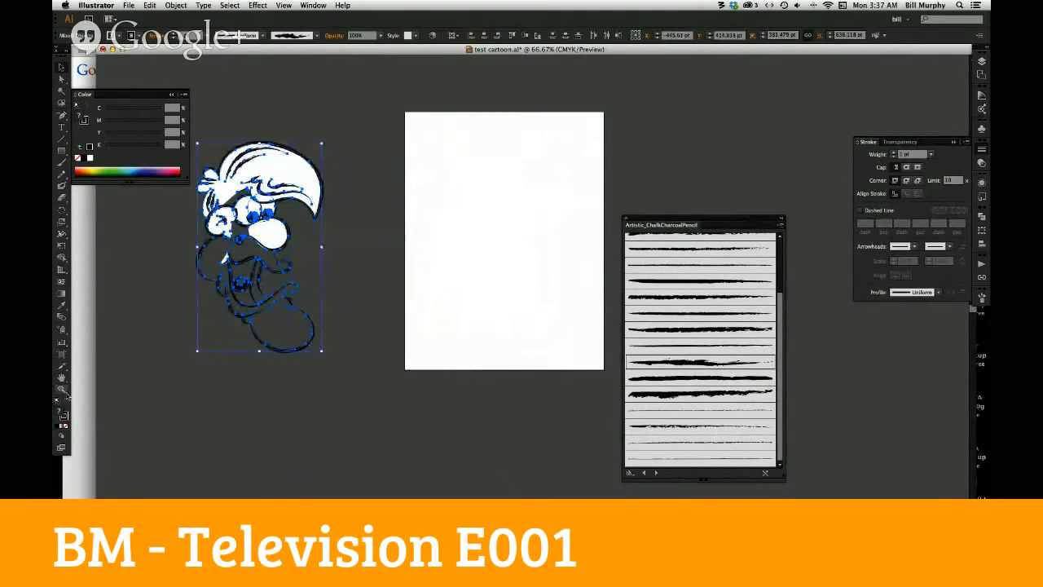
key(z)
click(500, 275)
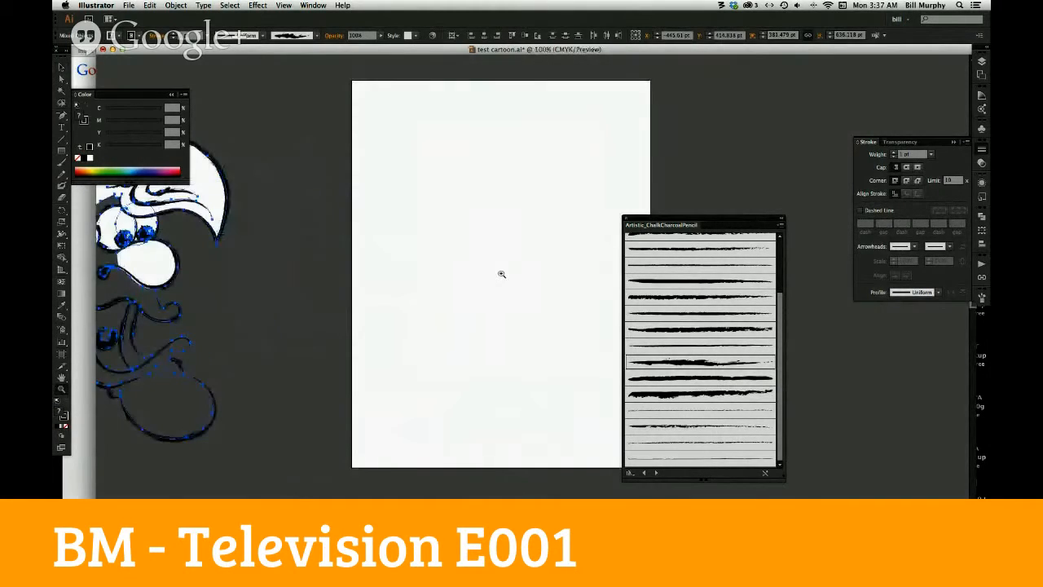
click(503, 291)
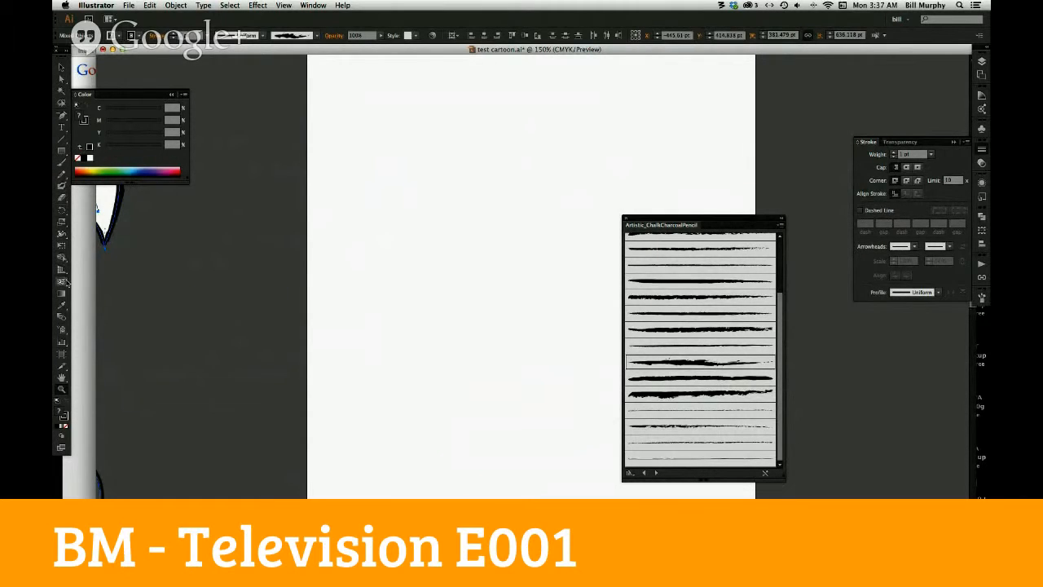
Open depositphotos-cartoon-buildings.ai from the buildings subfolder of the reserch folder
click(129, 7)
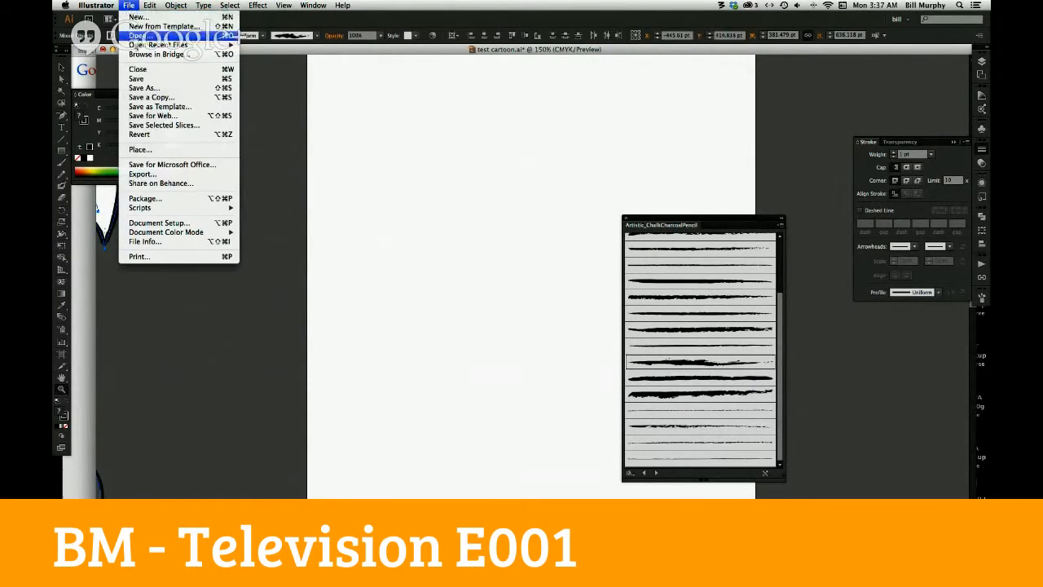
click(139, 36)
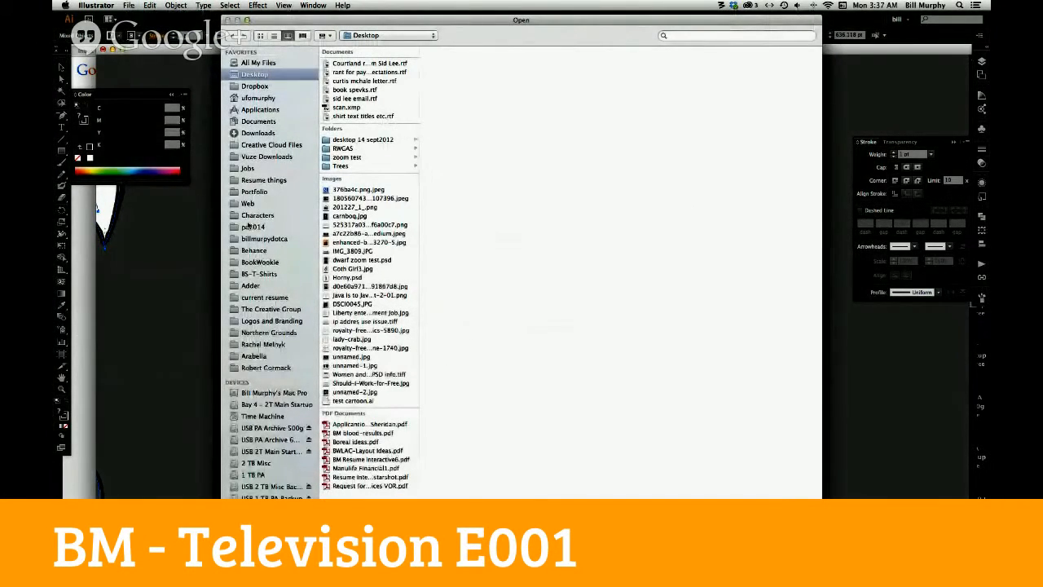
click(273, 369)
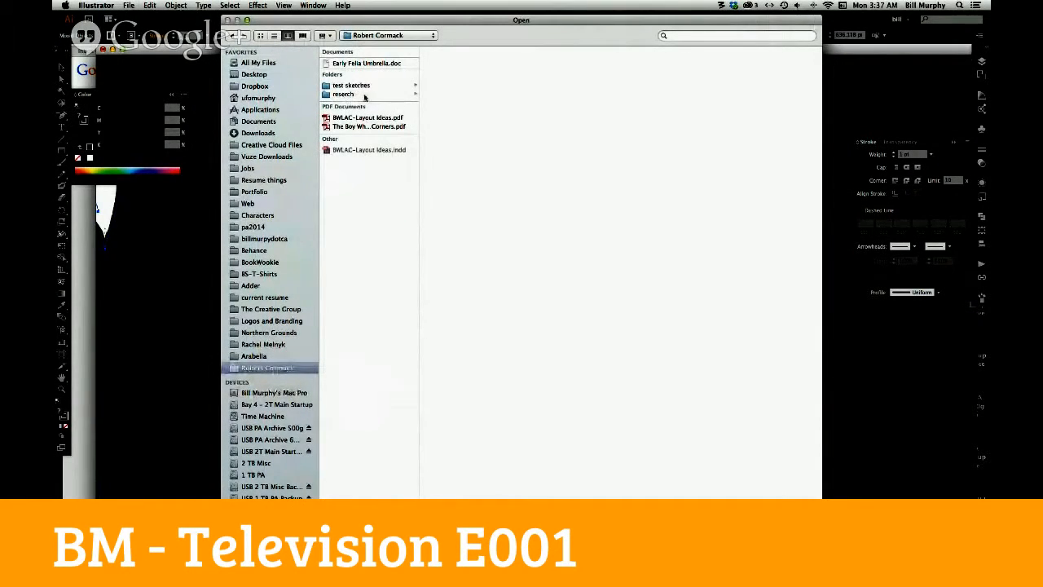
click(358, 94)
click(452, 63)
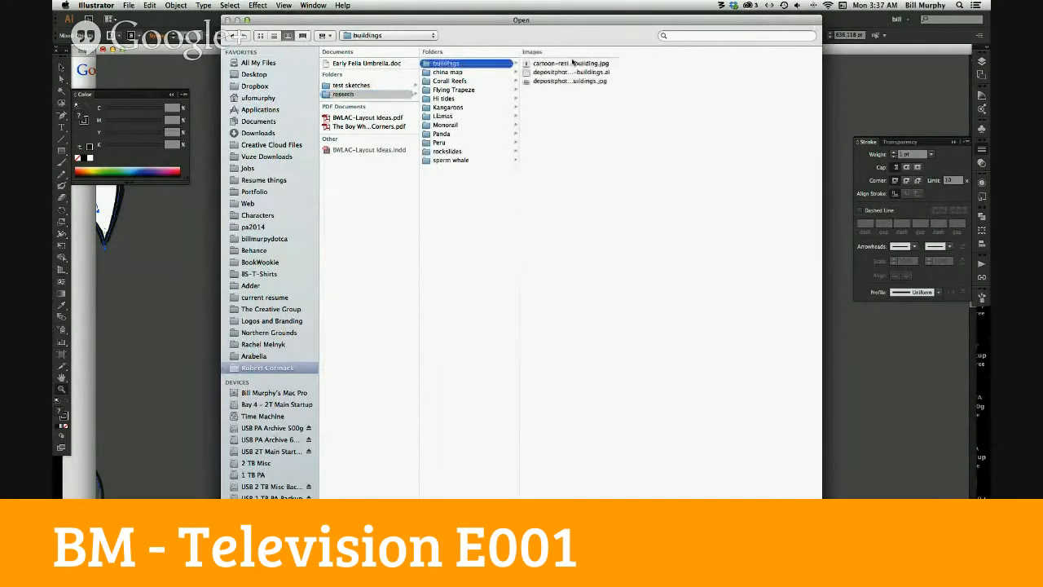
click(600, 75)
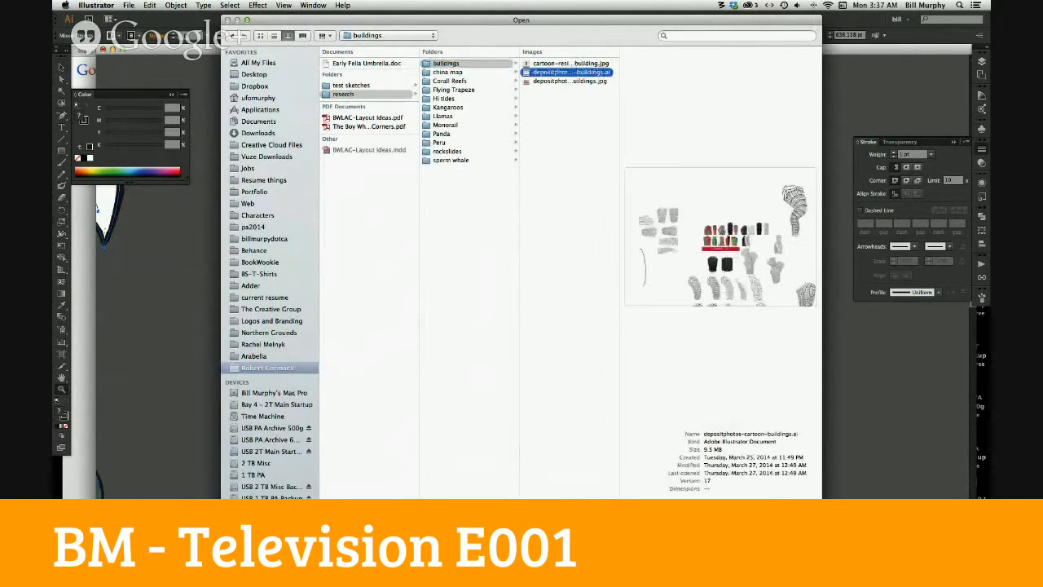
key(Return)
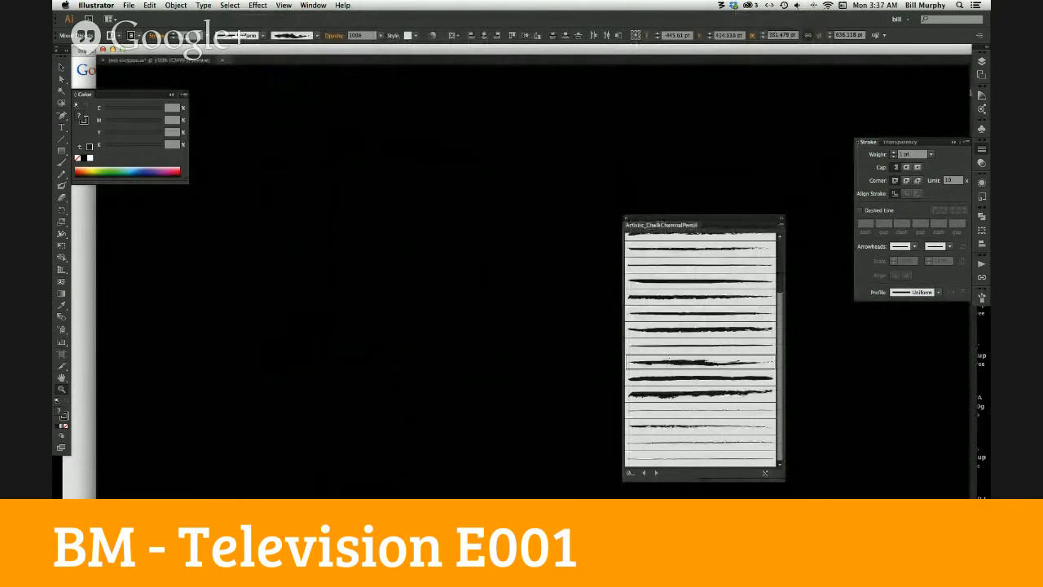
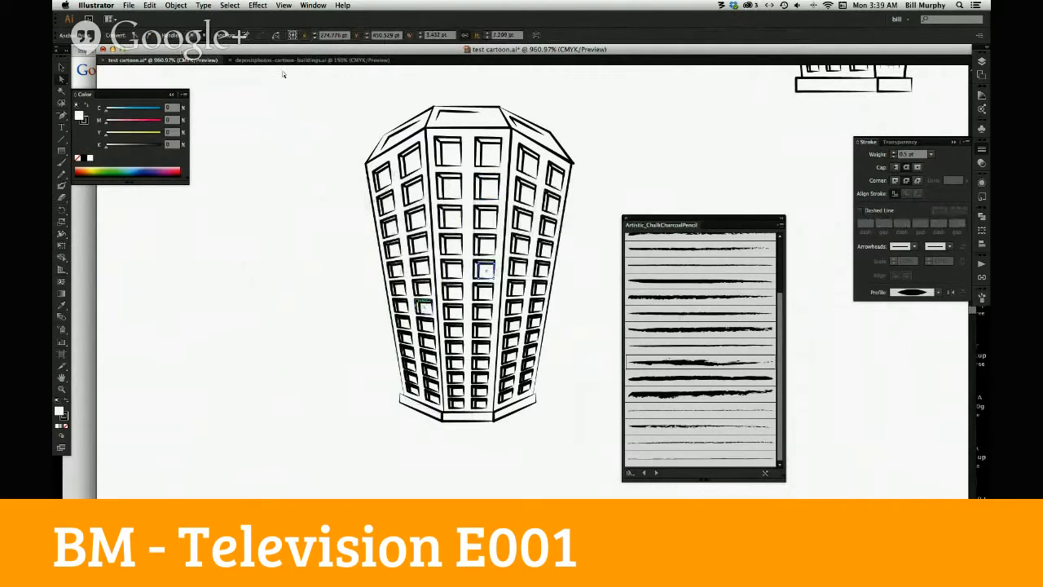
Check the grouping of the lower building in test cartoon.ai and examine the line detail at the top of the building above it
click(63, 69)
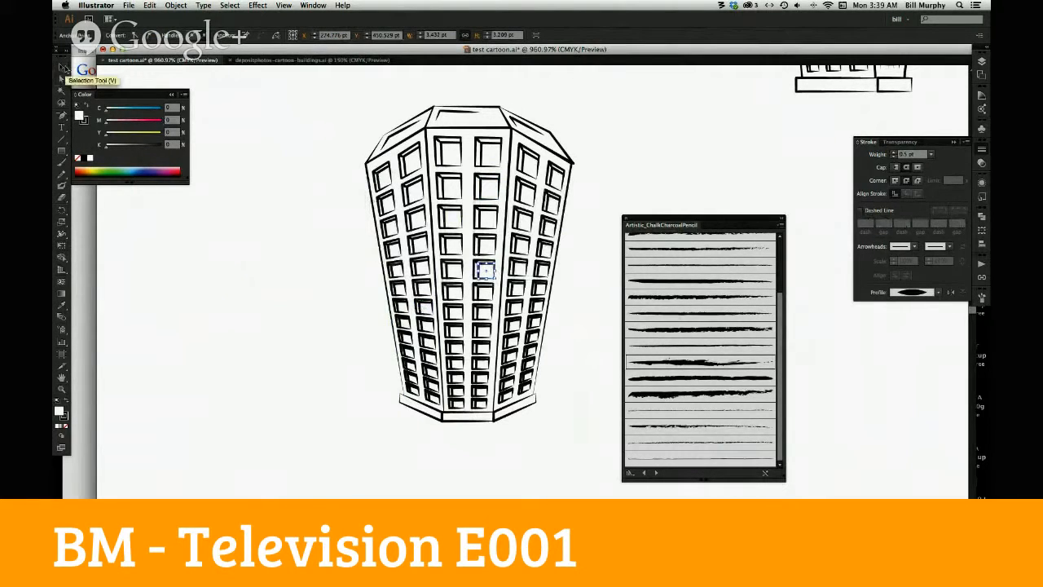
click(487, 270)
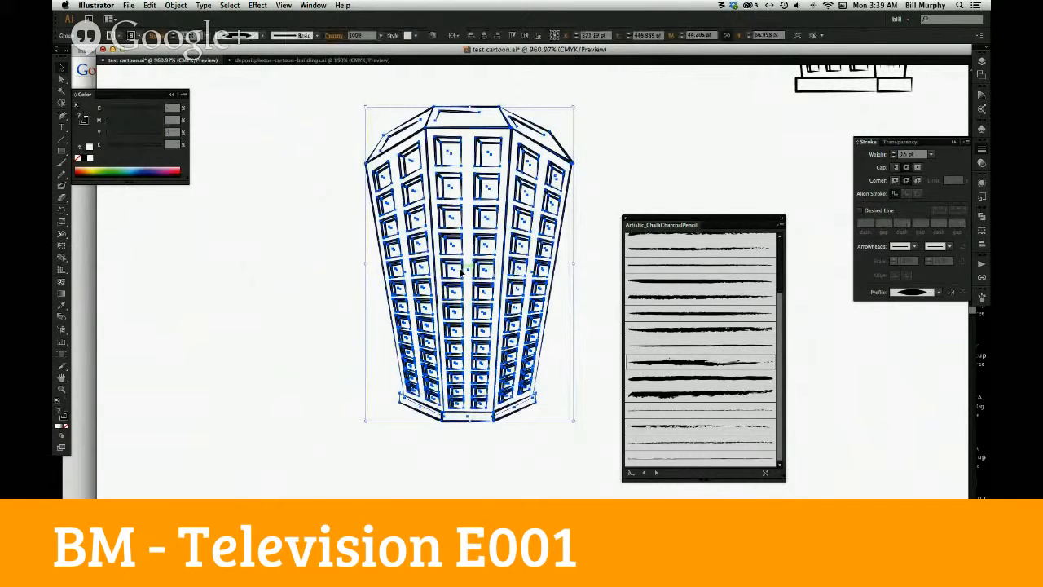
click(501, 450)
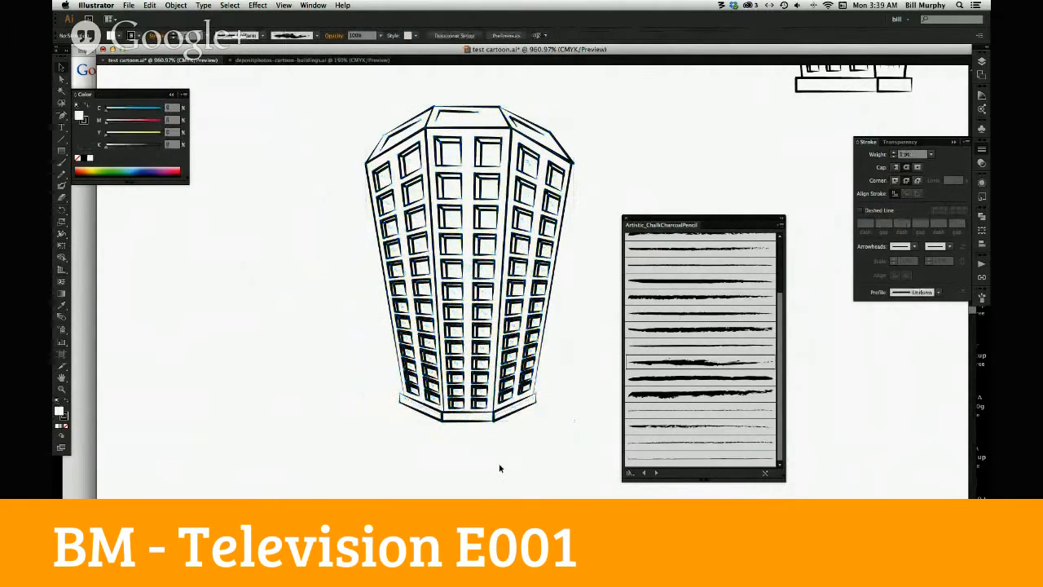
key(z)
alt+click(531, 320)
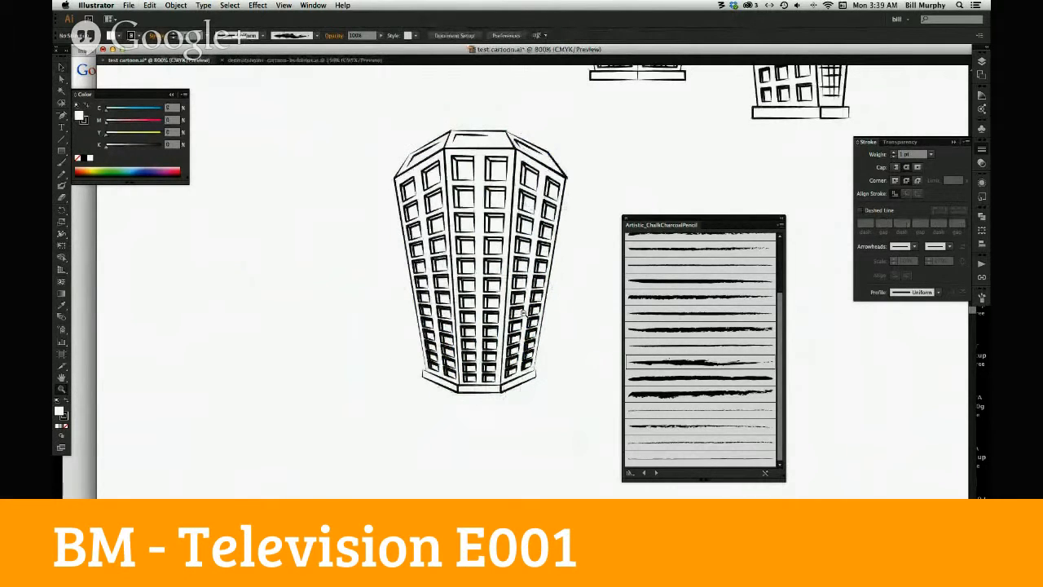
alt+click(552, 317)
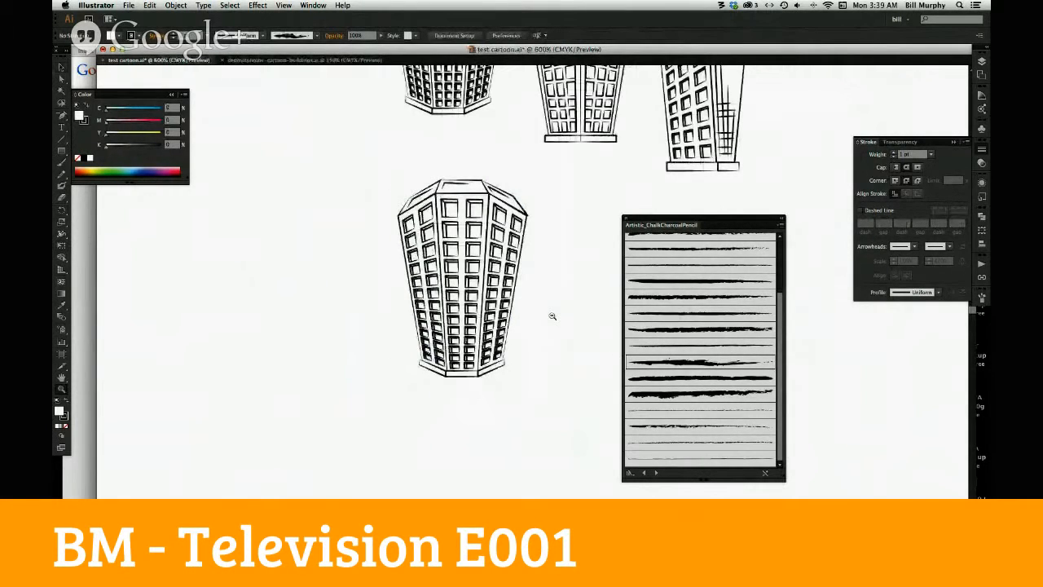
alt+click(552, 316)
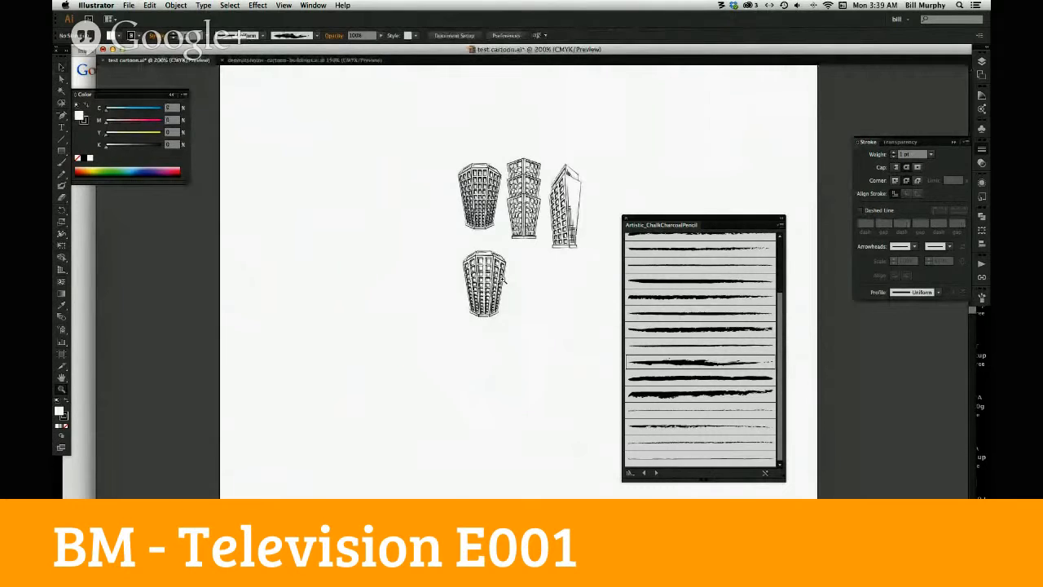
drag(504, 280, 535, 260)
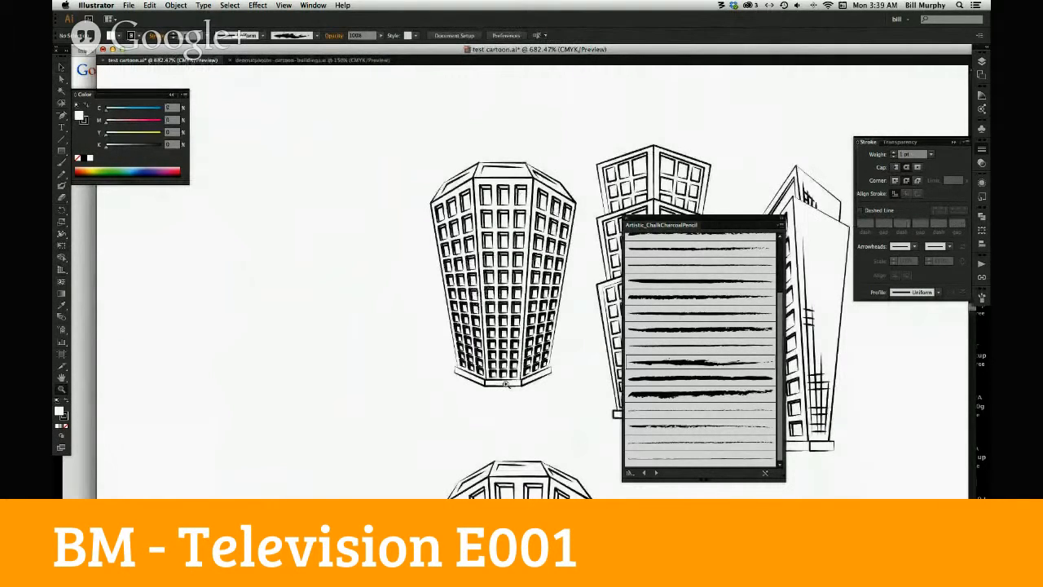
drag(424, 157, 561, 282)
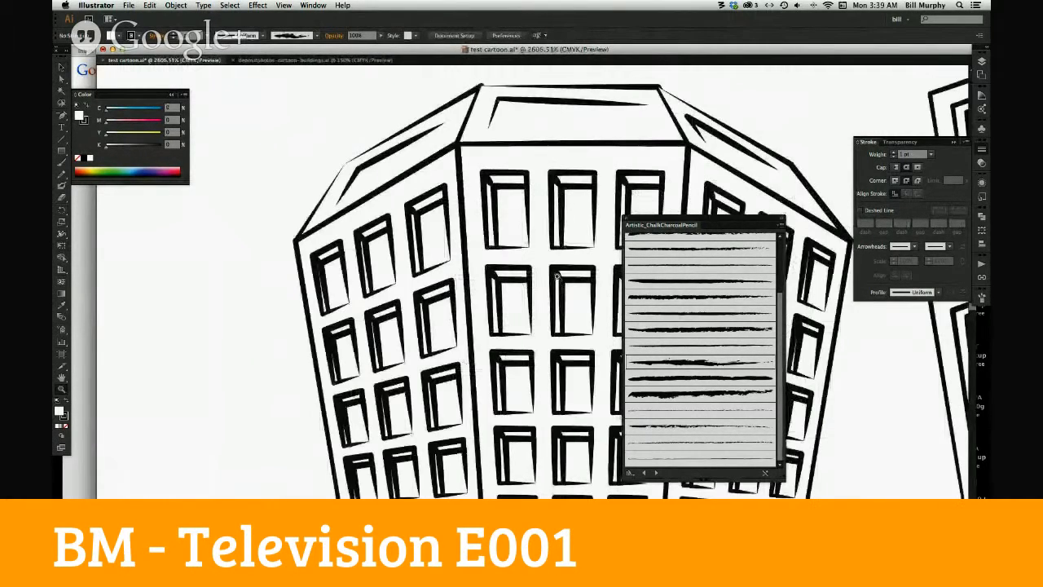
Try shifting a single window path on the building's front face and undo the change
click(488, 216)
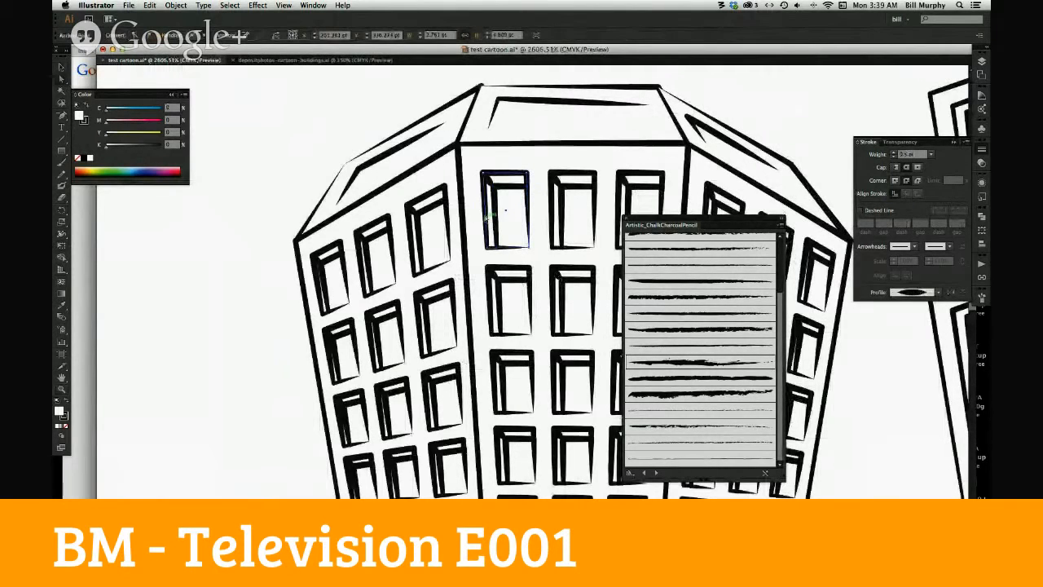
drag(507, 295, 522, 305)
key(super+z)
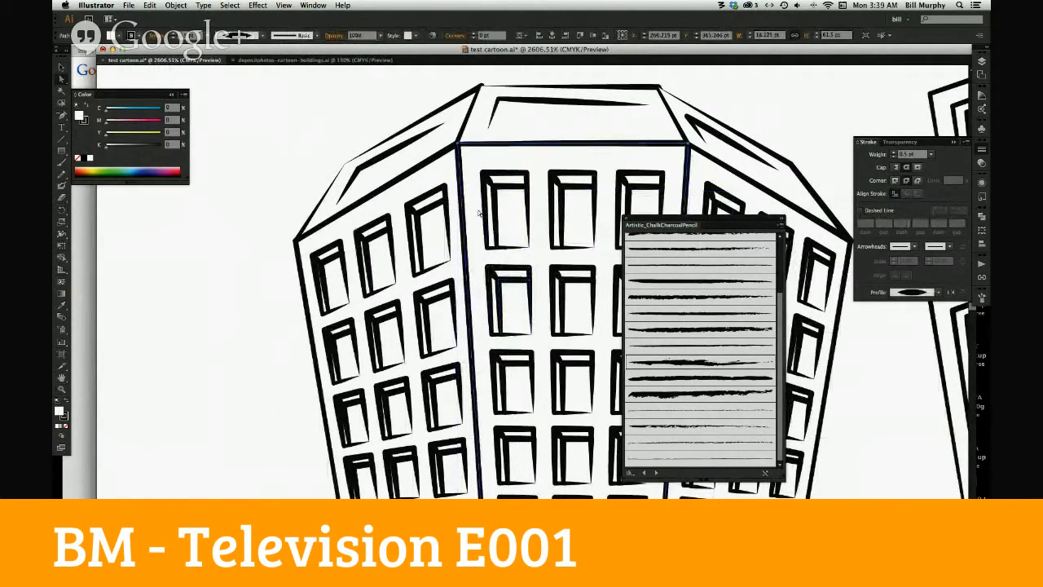
Select the whole building and try the Charcoal brush on its outlines with a 0.25 pt stroke weight
drag(250, 142, 540, 368)
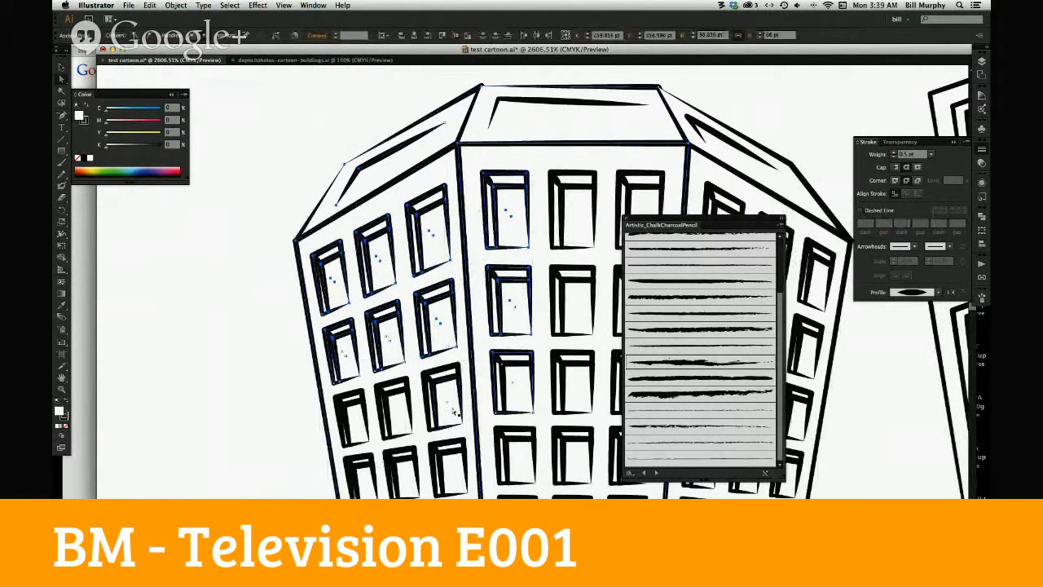
click(61, 68)
drag(279, 132, 548, 342)
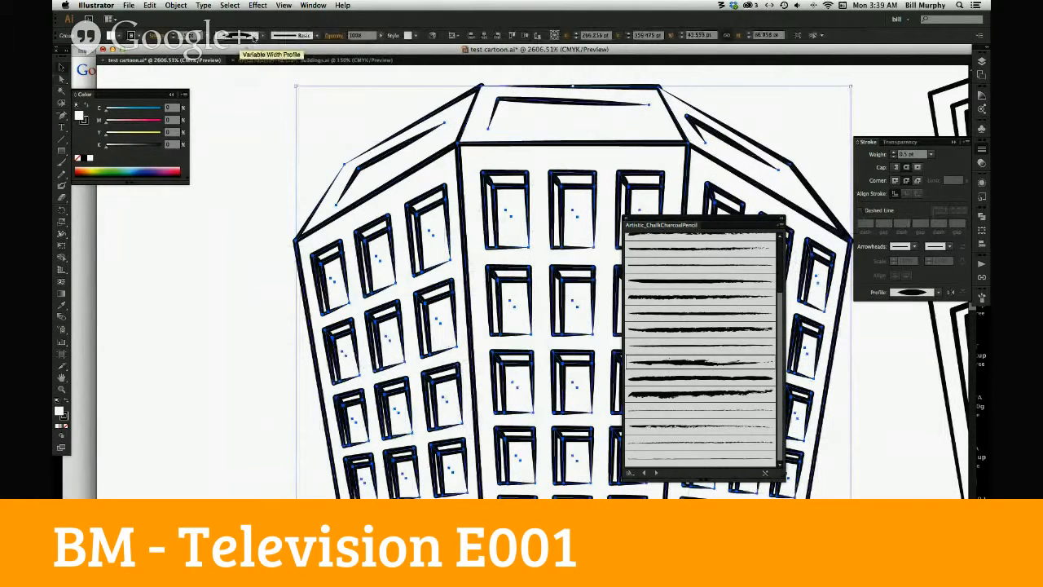
click(308, 35)
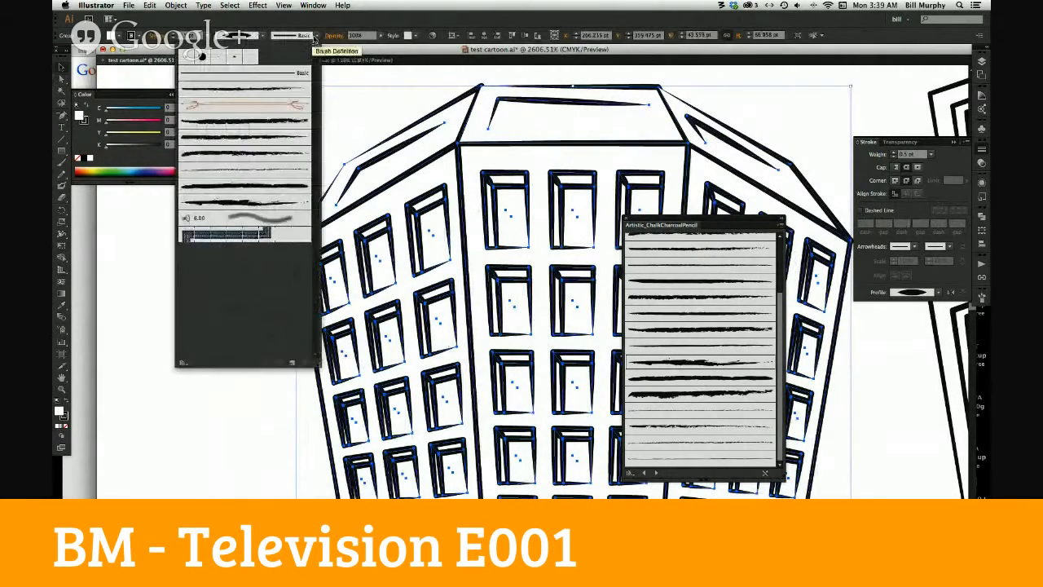
click(246, 164)
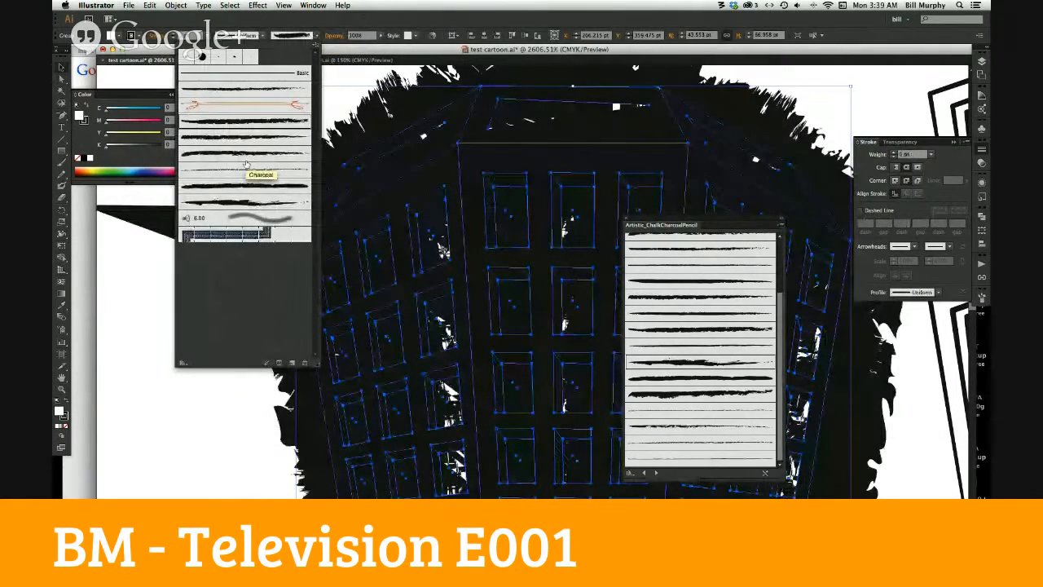
click(931, 154)
click(930, 154)
click(937, 168)
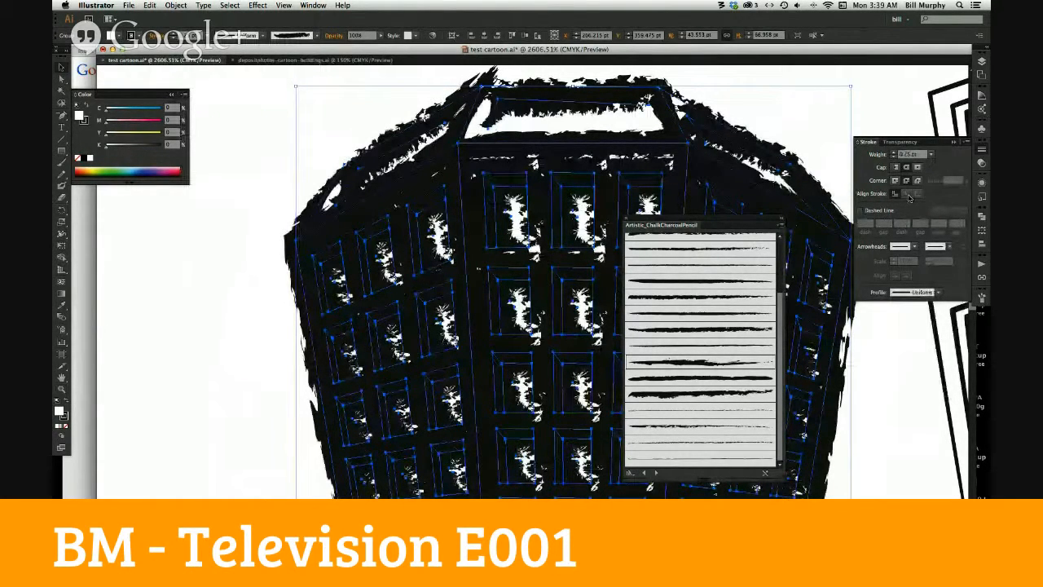
Return the building's outlines to the Basic brush with the tapered width profile and a 0.5 pt stroke weight
click(316, 35)
click(301, 72)
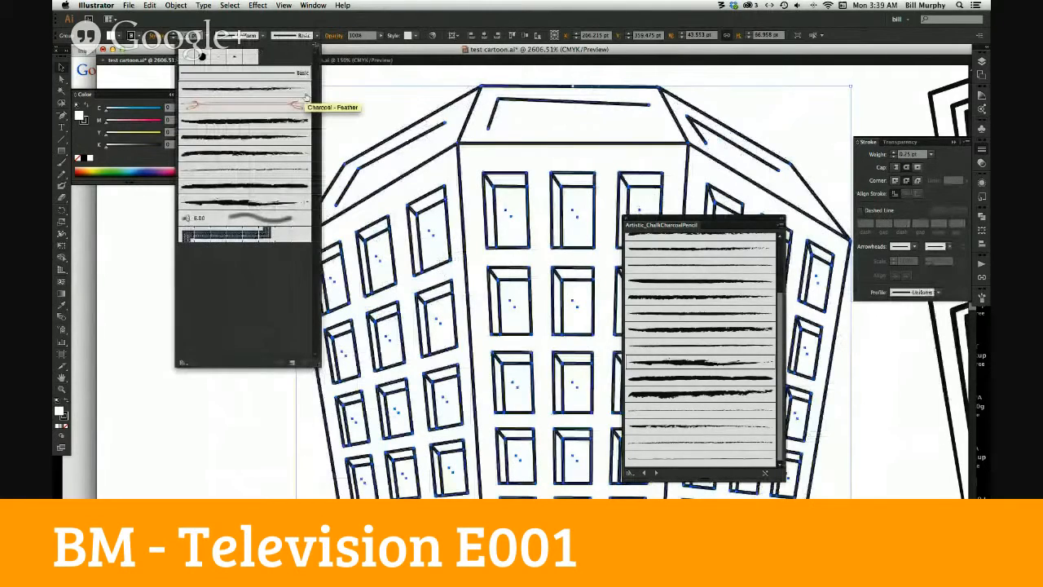
click(263, 36)
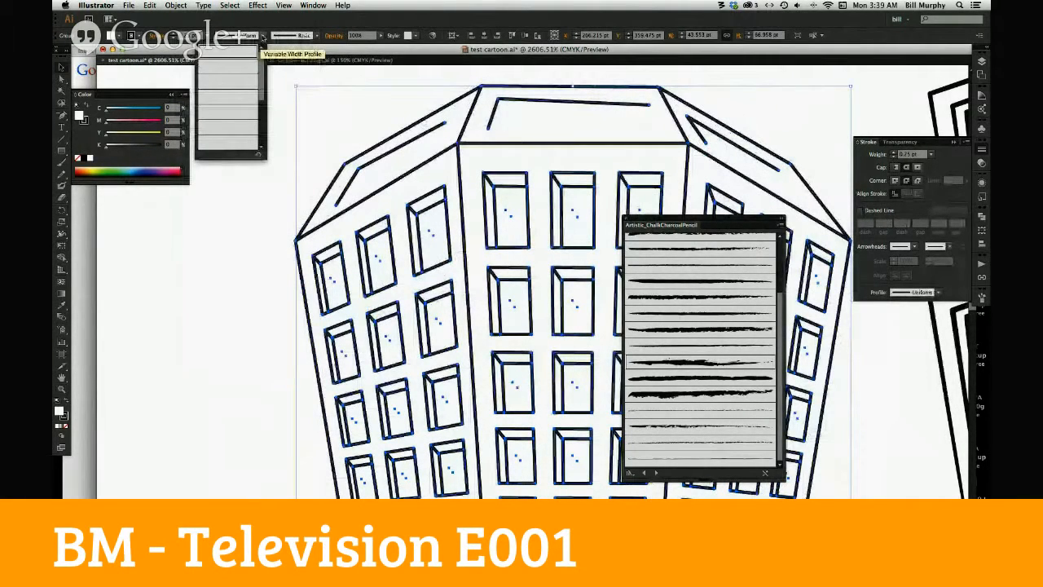
click(228, 66)
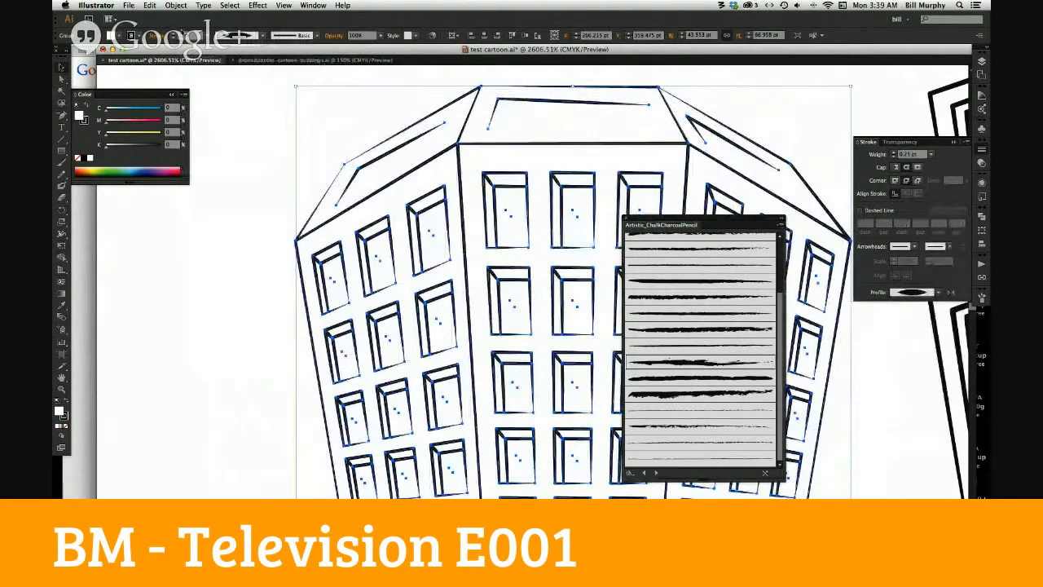
click(228, 73)
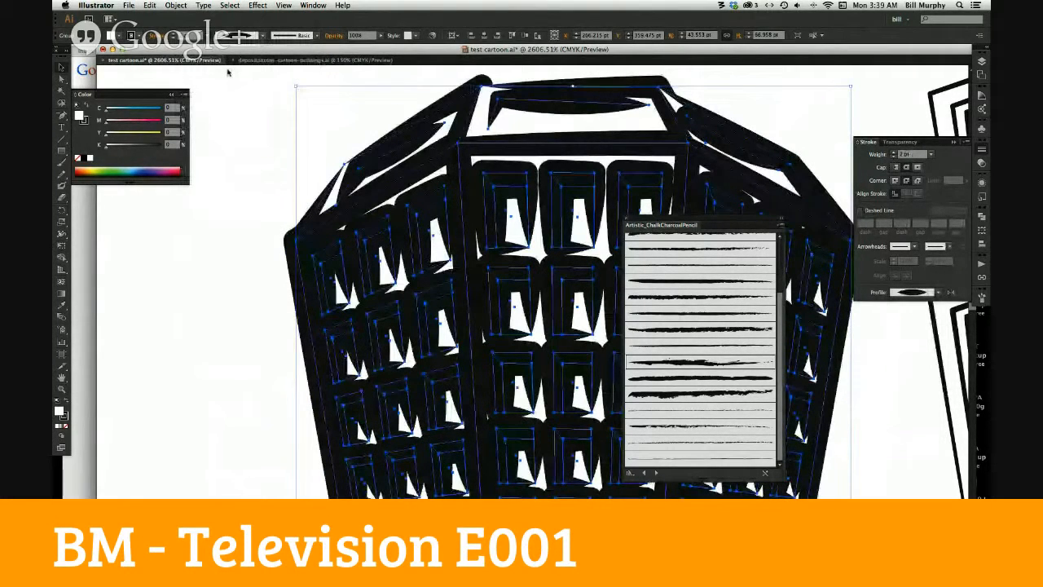
key(super+z)
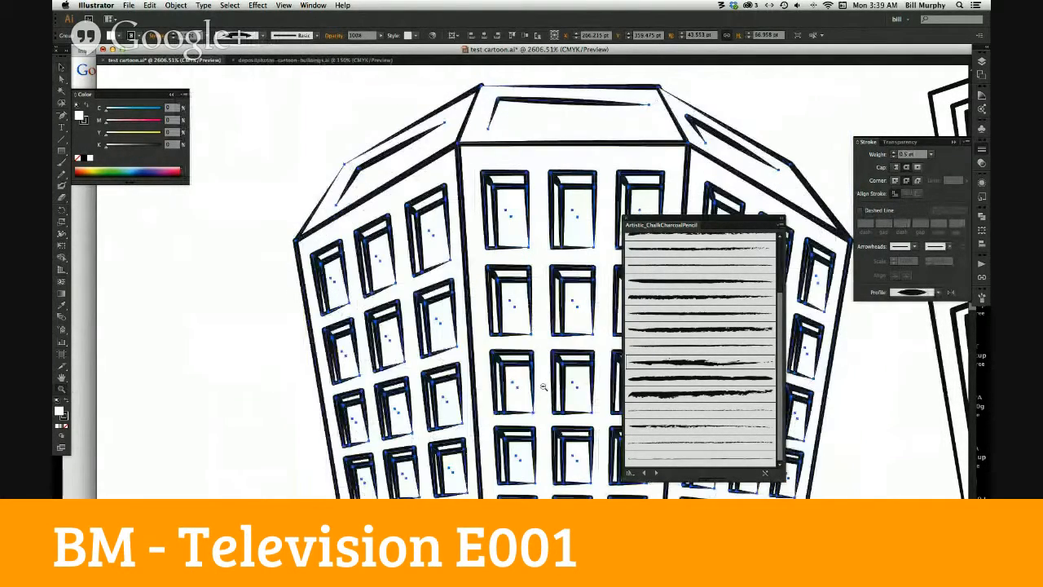
Copy the restyled building into the empty area beside the other buildings and rotate the copy 90° clockwise
alt+click(543, 358)
alt+click(542, 357)
alt+click(543, 357)
alt+click(543, 357)
alt+click(542, 357)
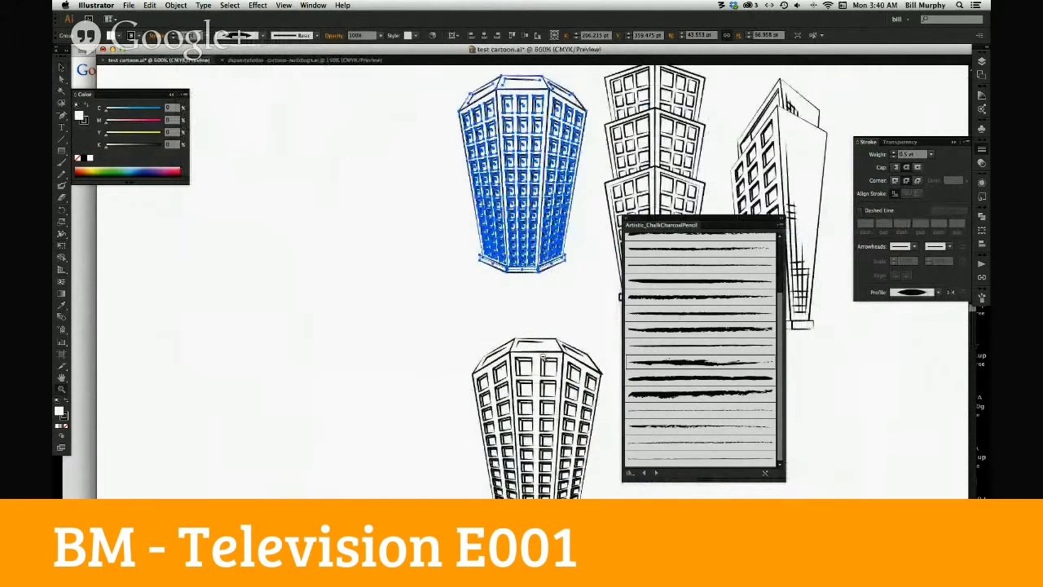
click(543, 306)
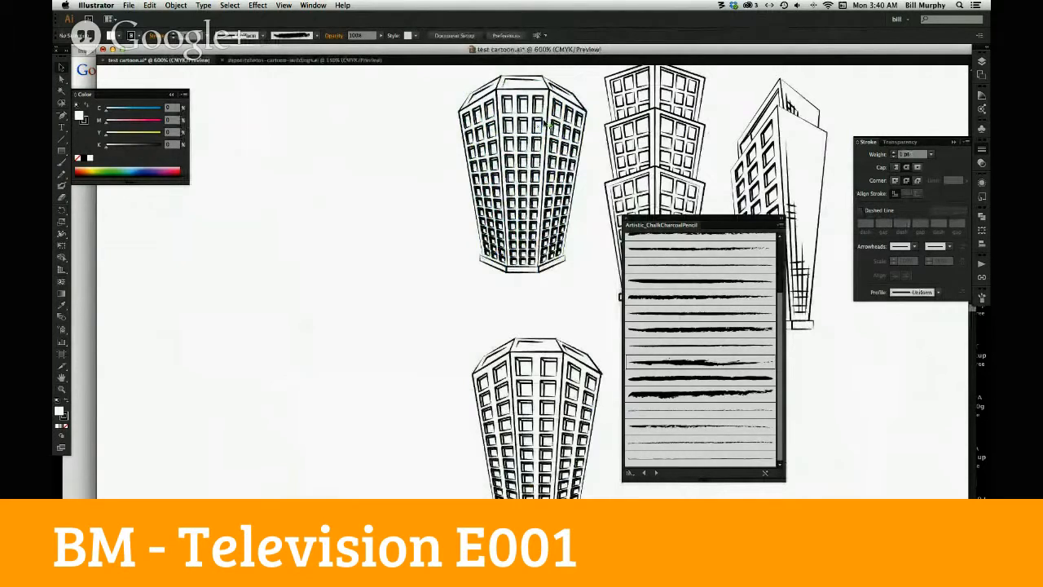
click(546, 124)
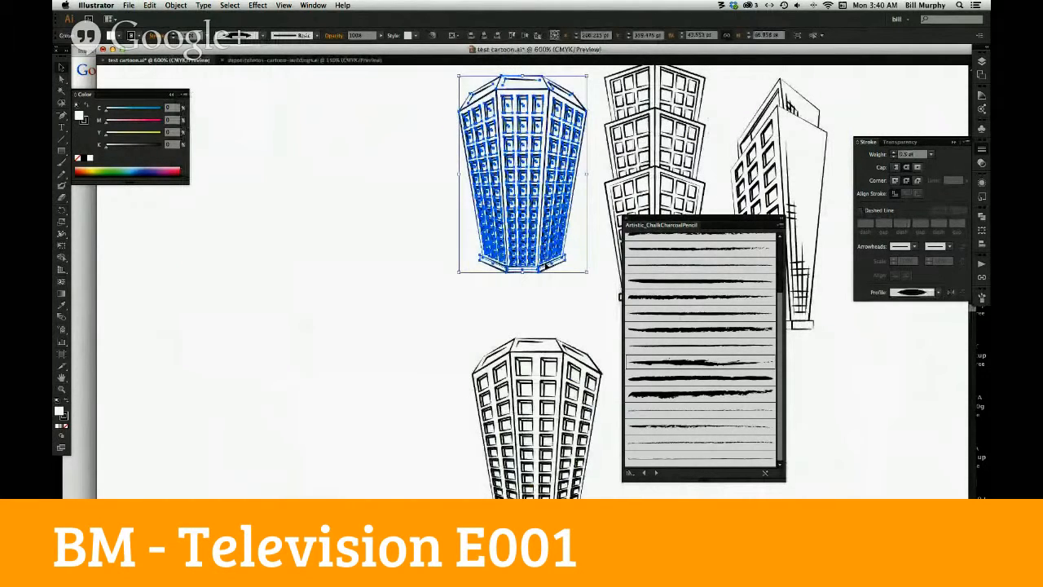
drag(547, 265, 526, 211)
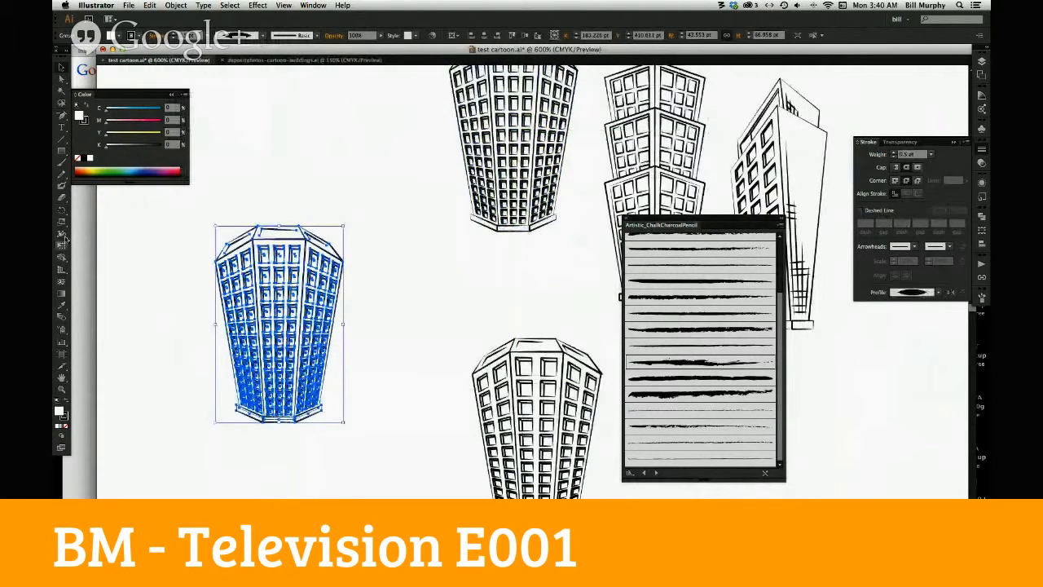
click(63, 232)
drag(318, 422, 159, 390)
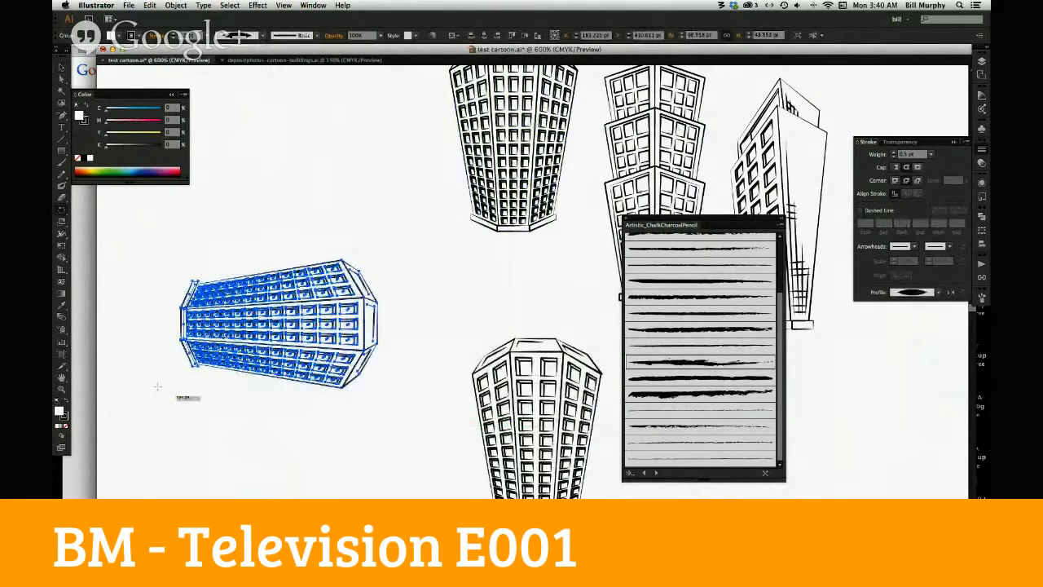
Create a new art brush from the rotated building copy, keeping the default art brush options
click(62, 390)
alt+click(372, 367)
alt+click(372, 366)
drag(633, 229, 147, 266)
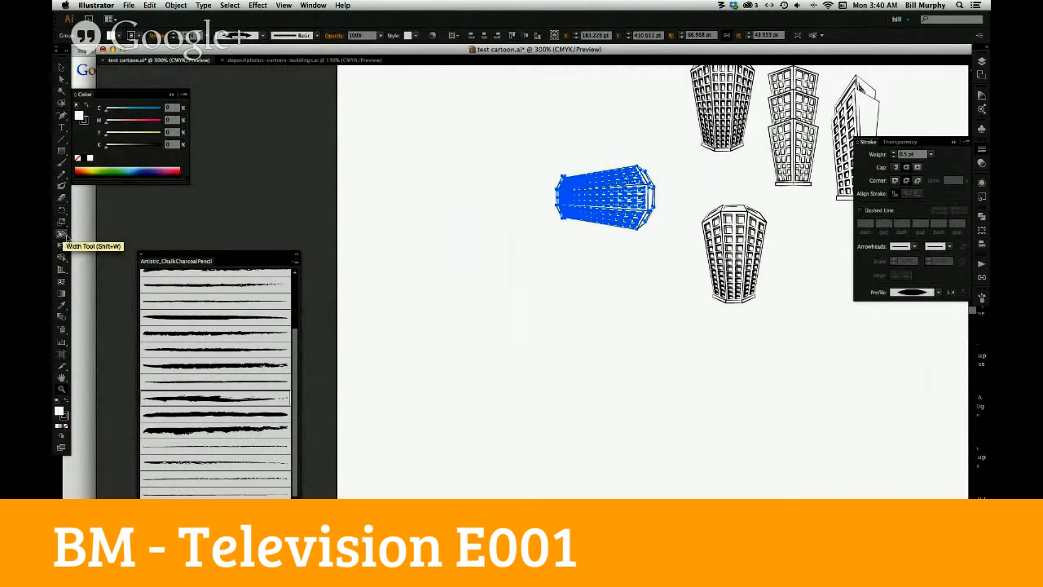
click(982, 300)
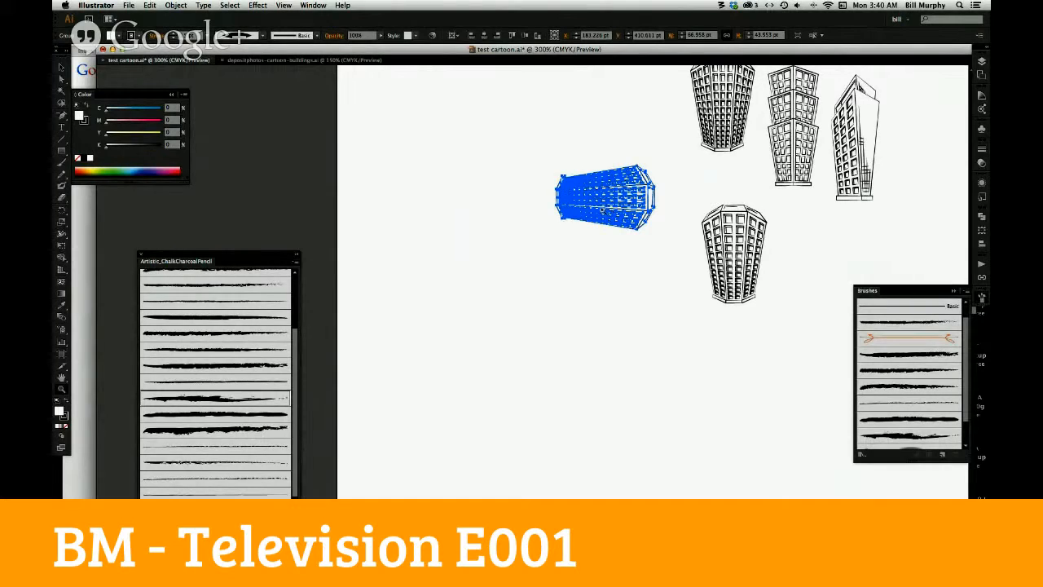
click(61, 68)
mouse_move(616, 217)
mouse_down()
mouse_move(614, 268)
mouse_move(819, 460)
mouse_move(859, 470)
mouse_up()
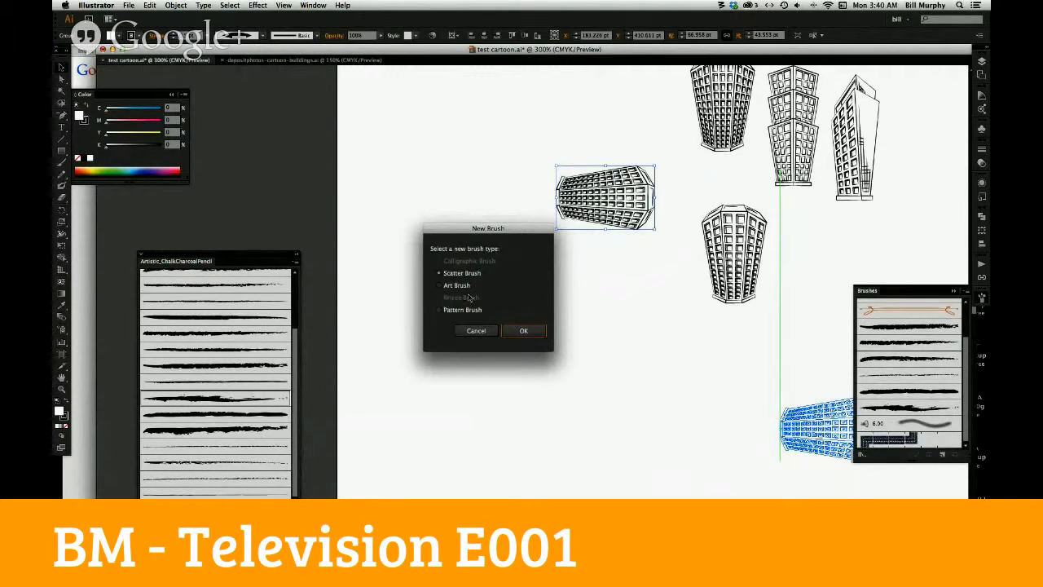
click(439, 286)
click(523, 331)
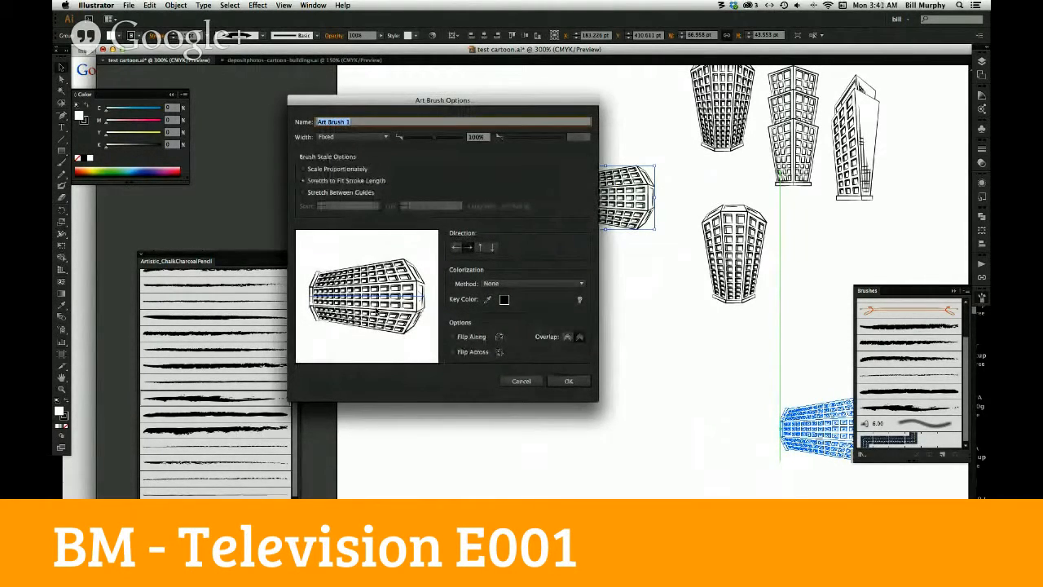
click(566, 383)
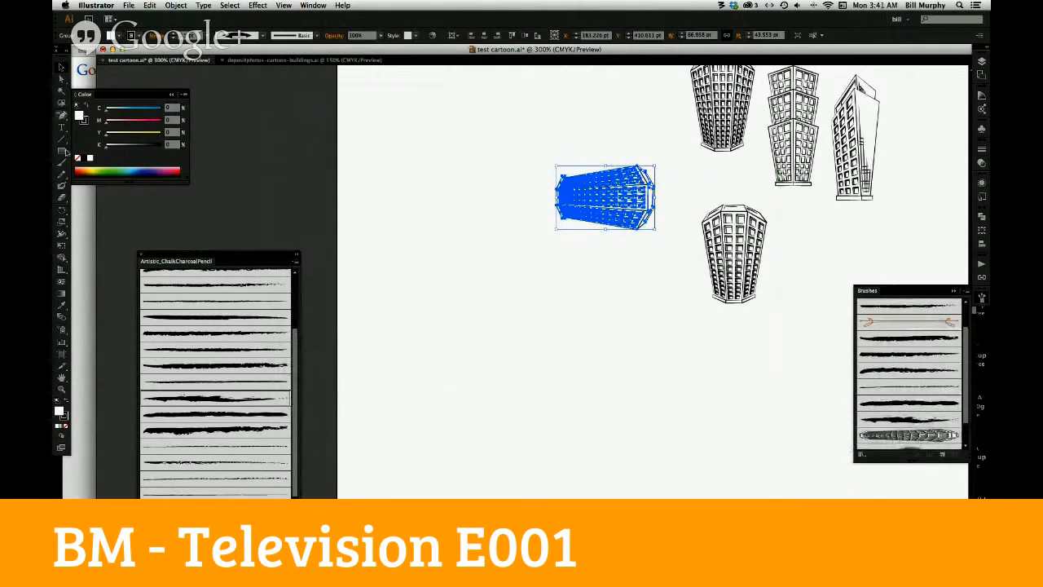
Draw a tall freehand S-curve in the empty area and apply the new building art brush to it
click(67, 183)
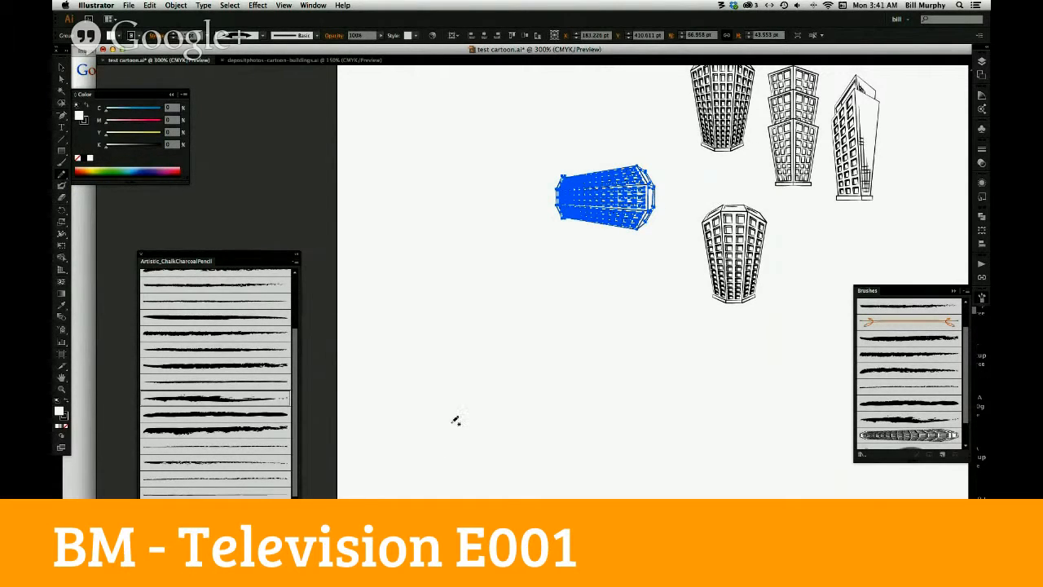
mouse_move(448, 450)
mouse_down()
mouse_move(464, 423)
mouse_move(434, 319)
mouse_move(394, 245)
mouse_move(431, 91)
mouse_up()
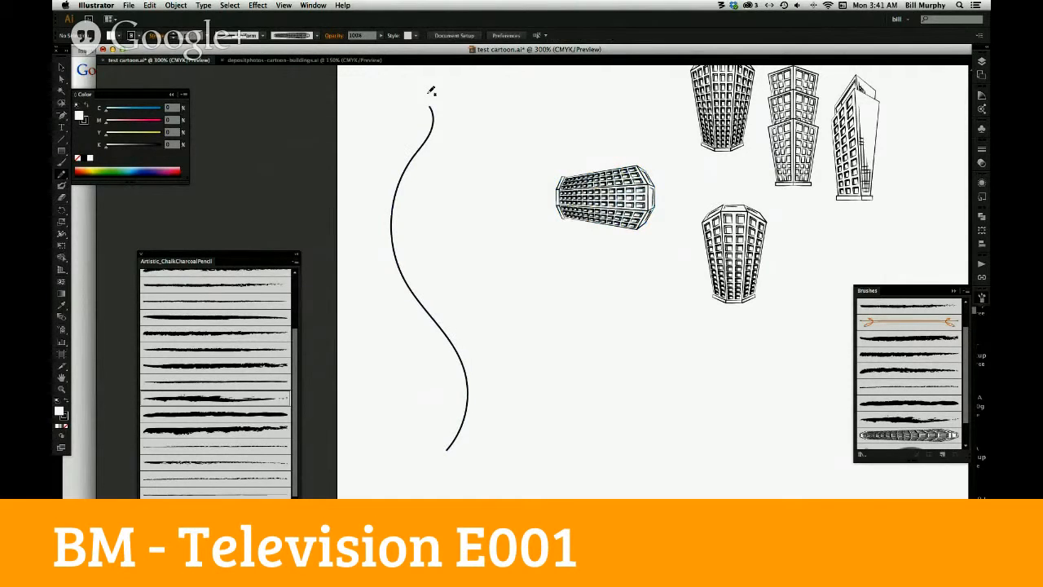
click(62, 70)
drag(482, 129, 345, 276)
click(315, 35)
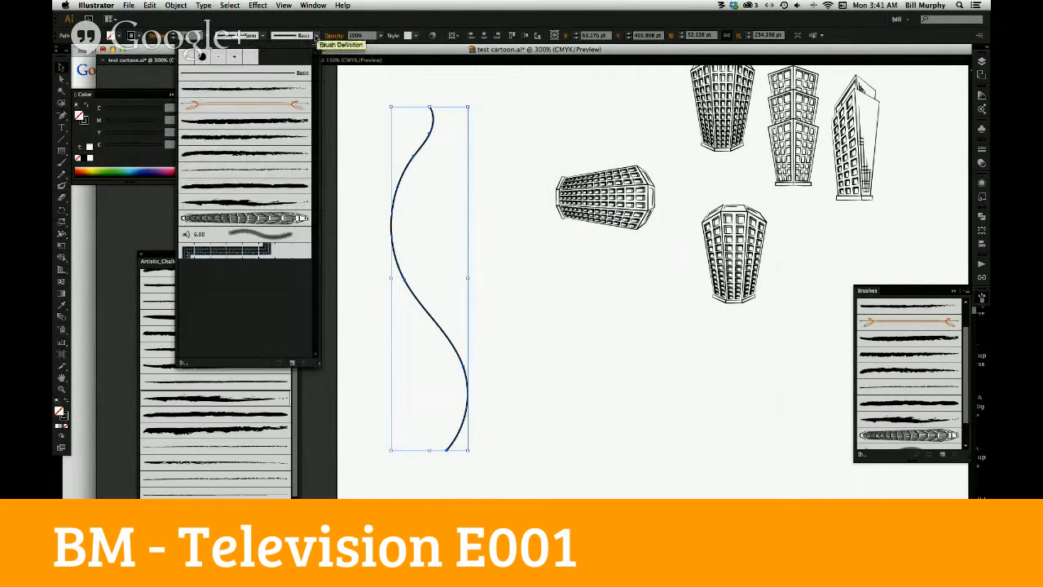
click(285, 219)
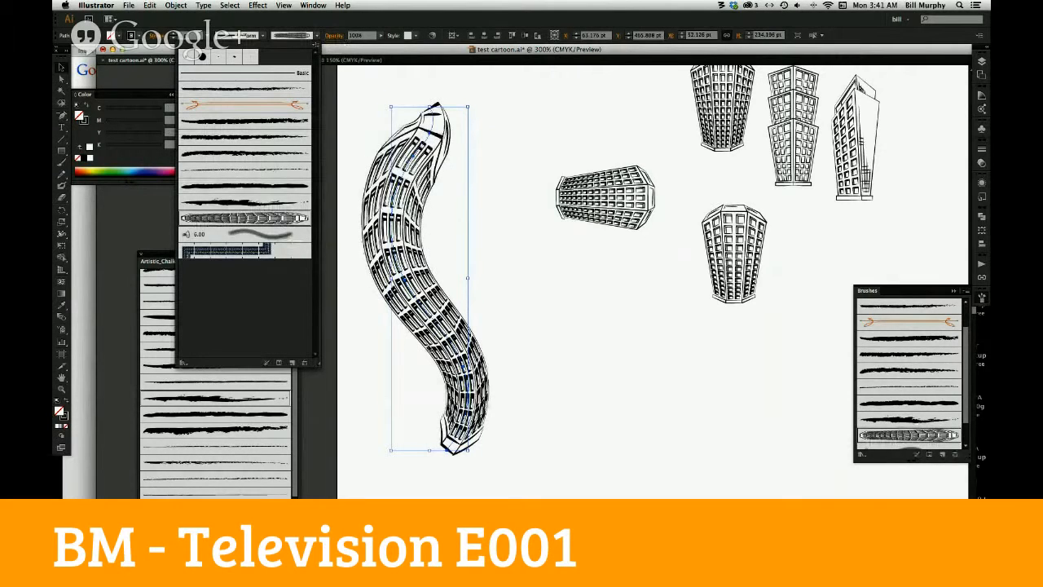
Squash the brushed S-curve vertically from its upper edge to about 108 pt high
click(62, 67)
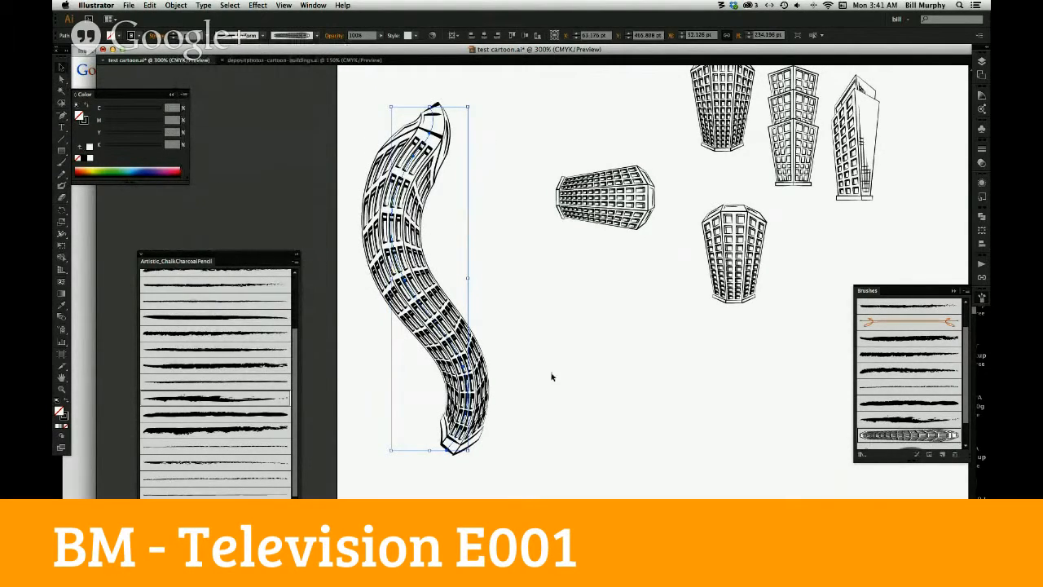
click(542, 336)
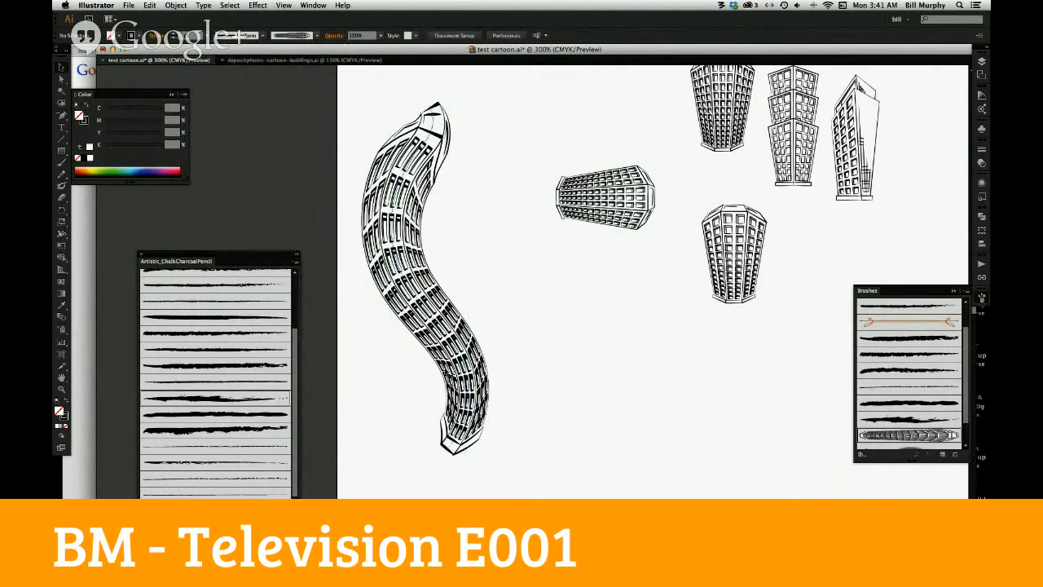
drag(369, 339, 566, 403)
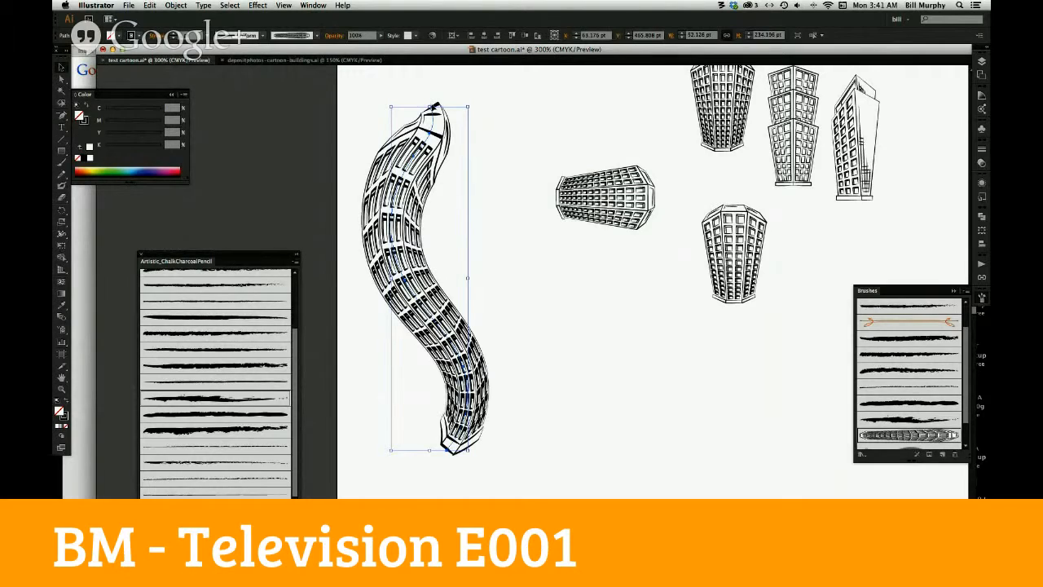
drag(429, 106, 433, 291)
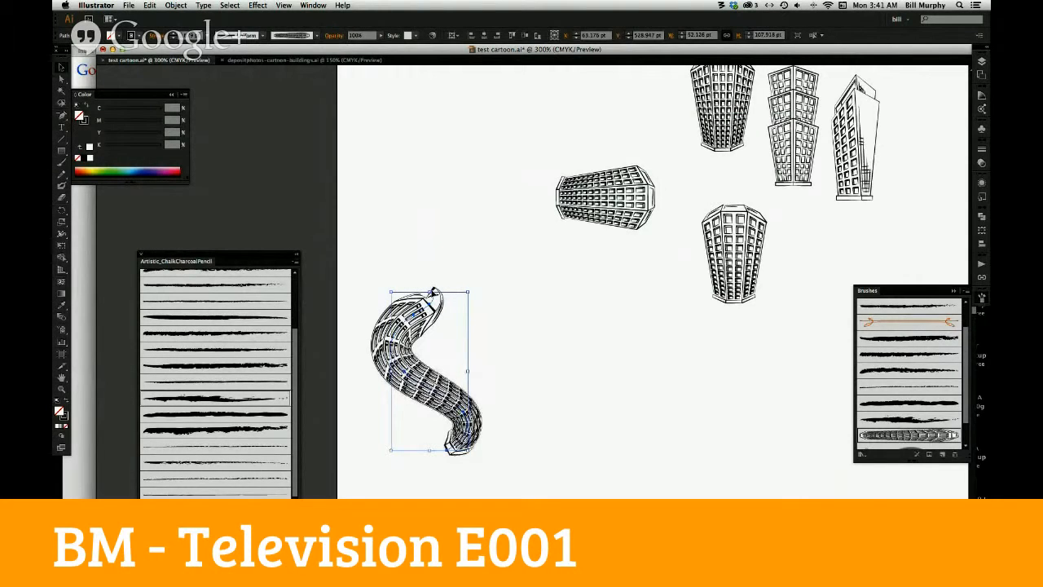
Try 2 pt and no stroke weight on the building-brush curve, and settle on 1 pt
click(981, 150)
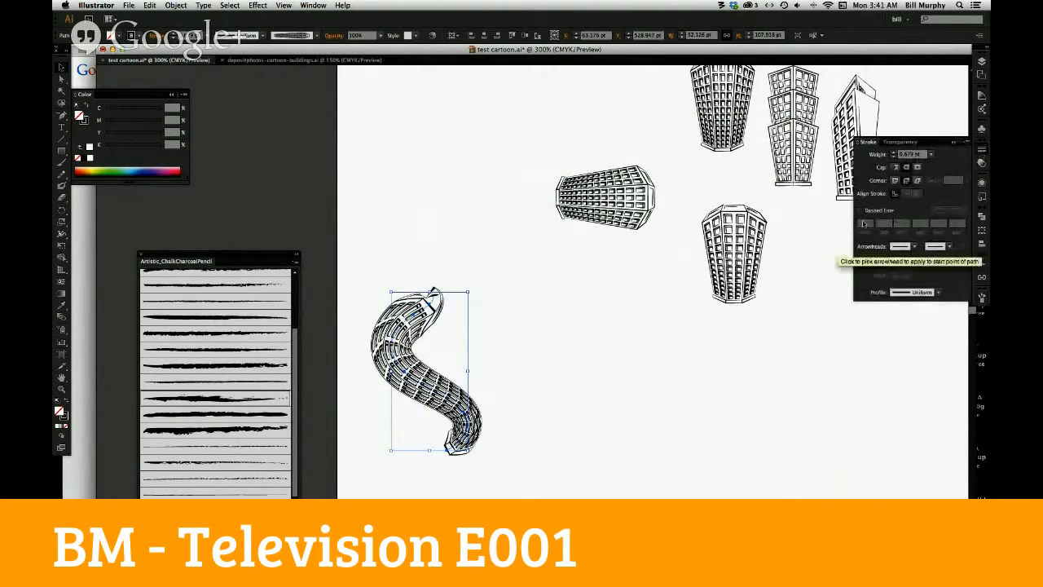
click(893, 153)
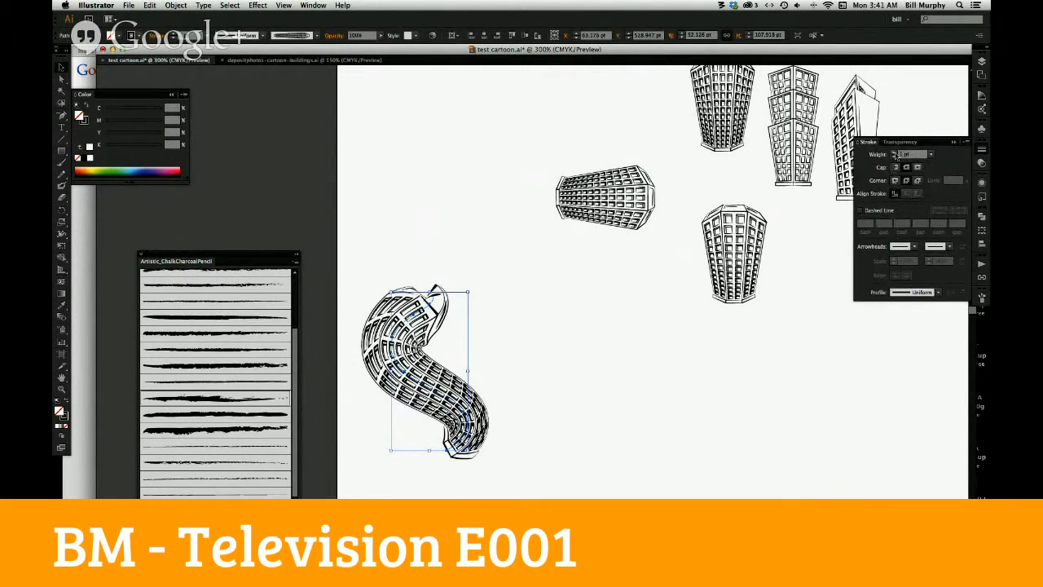
click(893, 152)
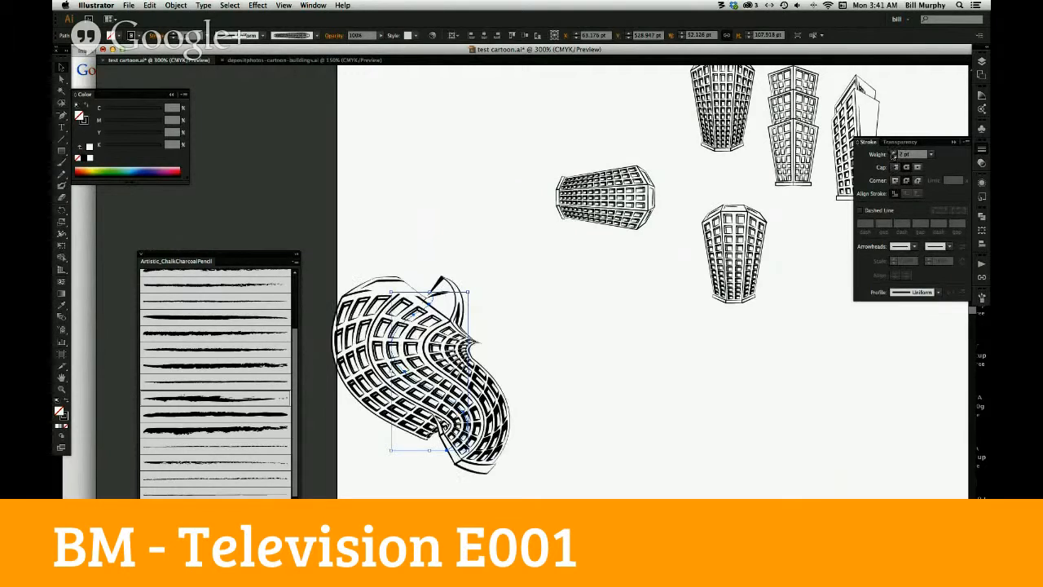
click(892, 158)
click(892, 159)
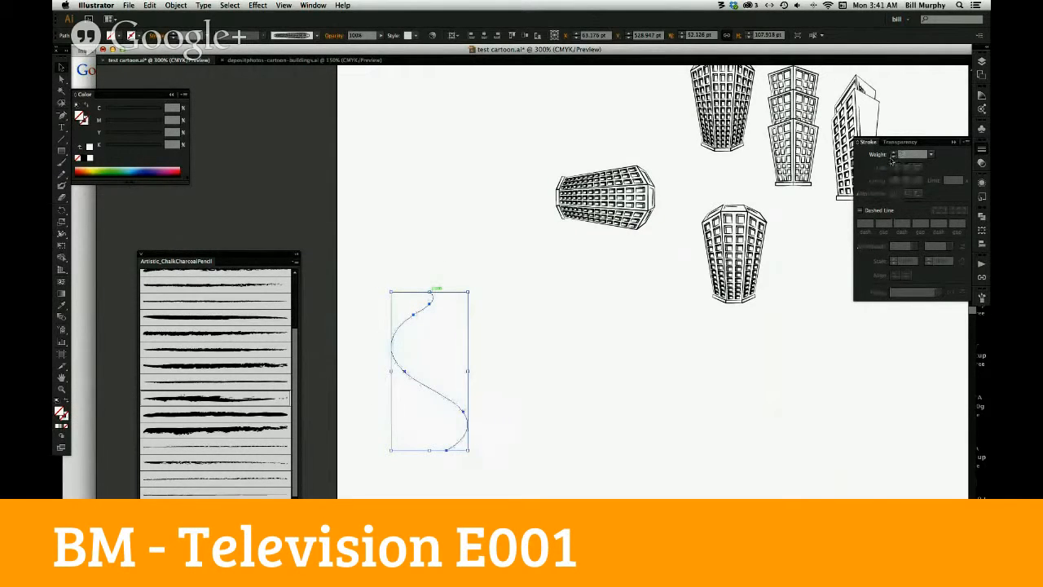
click(893, 153)
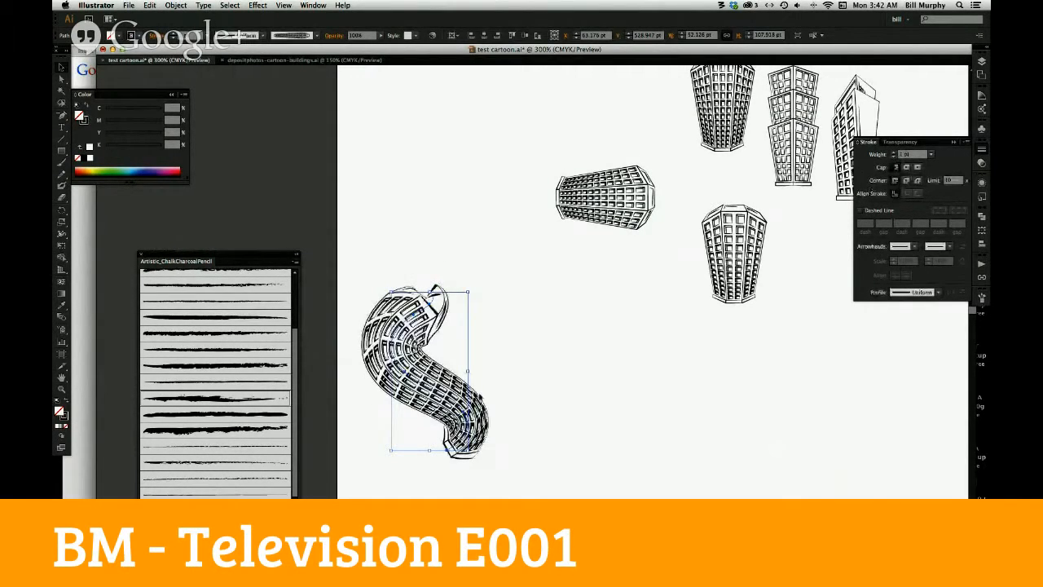
Duplicate the sideways building below itself and scale the copy uniformly, including its strokes, to about 17 pt wide
drag(535, 153, 667, 255)
drag(614, 198, 612, 341)
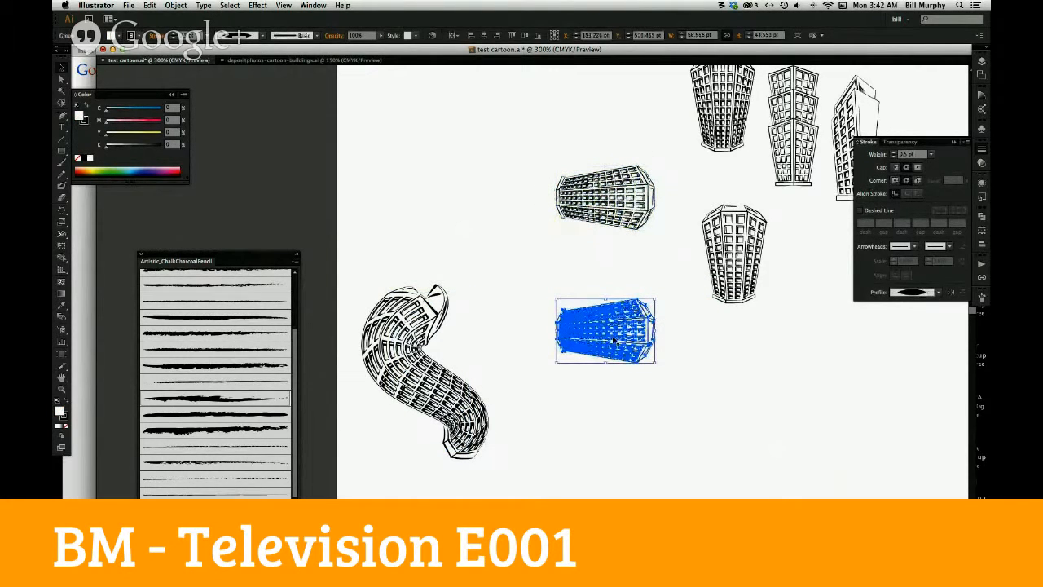
double_click(63, 234)
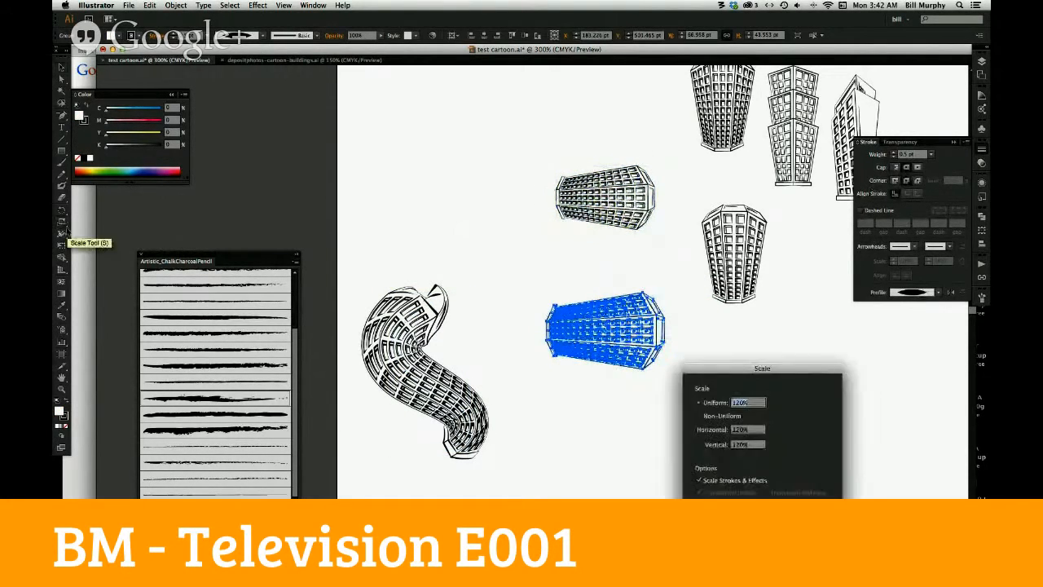
text(1)
key(Return)
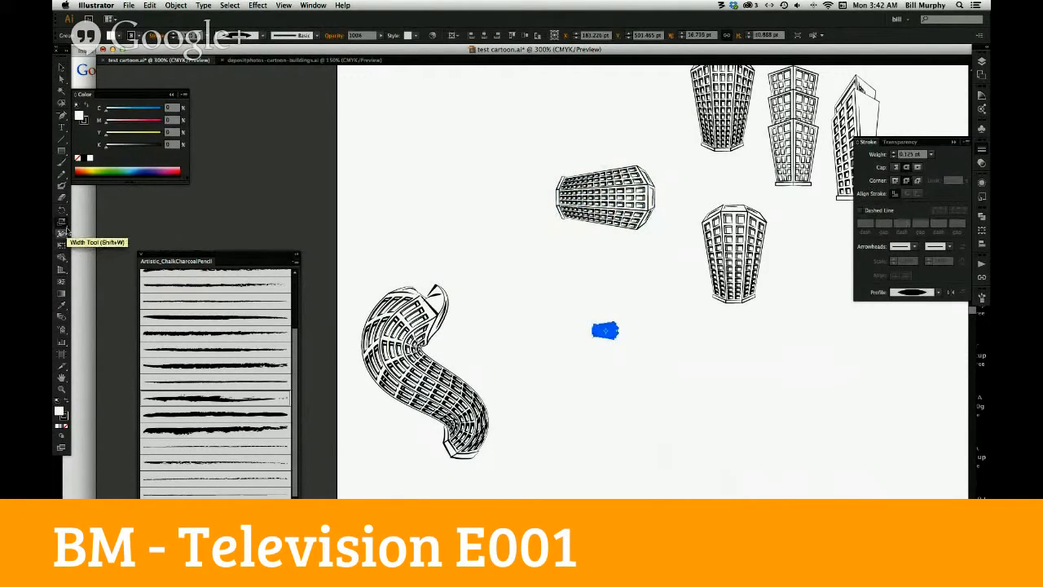
Create another art brush from the small building copy with the default brush options
click(63, 69)
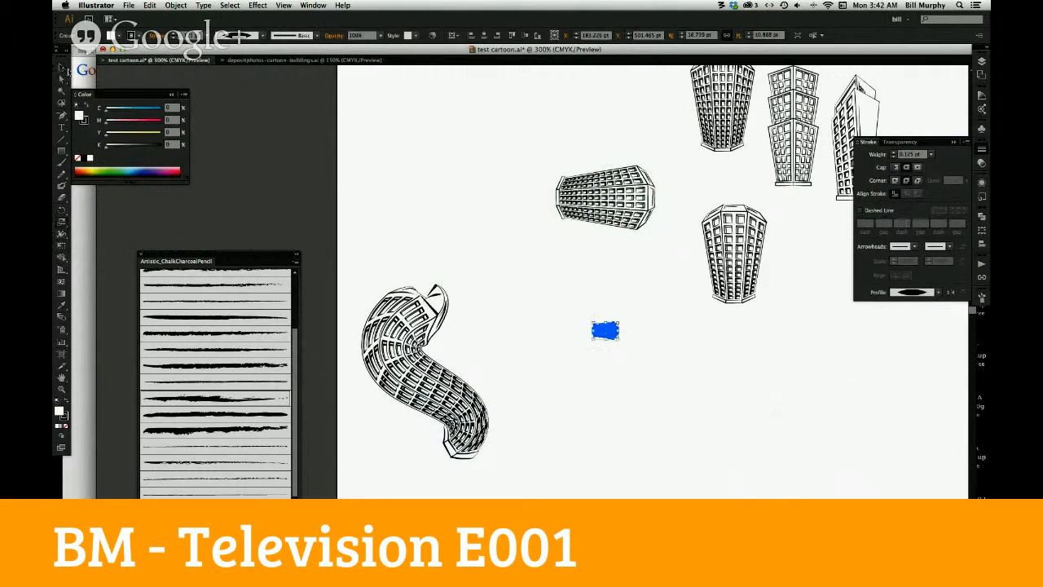
key(F5)
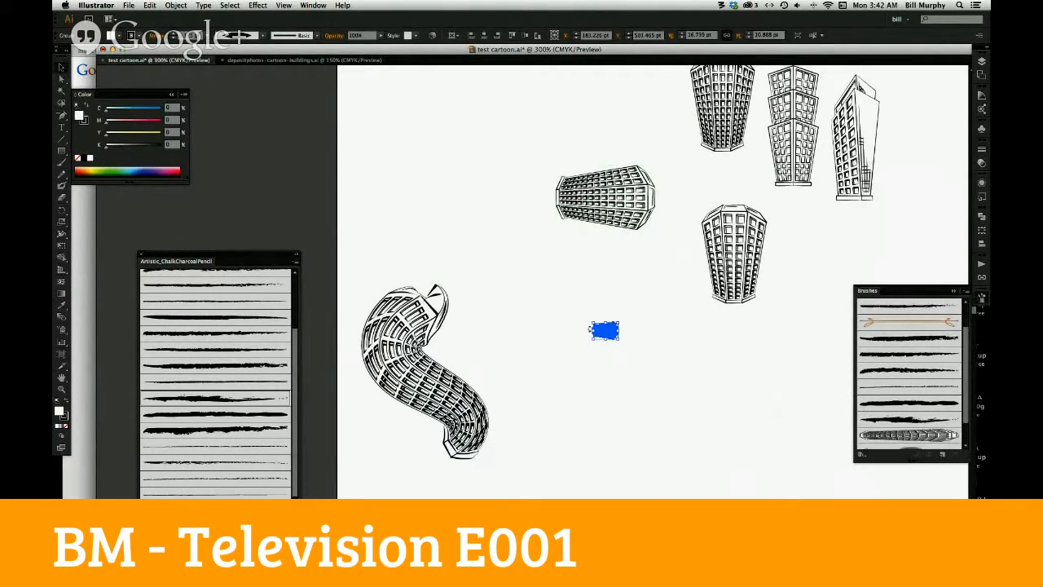
drag(575, 299, 658, 381)
mouse_move(605, 329)
mouse_down()
mouse_move(744, 449)
mouse_move(914, 439)
mouse_up()
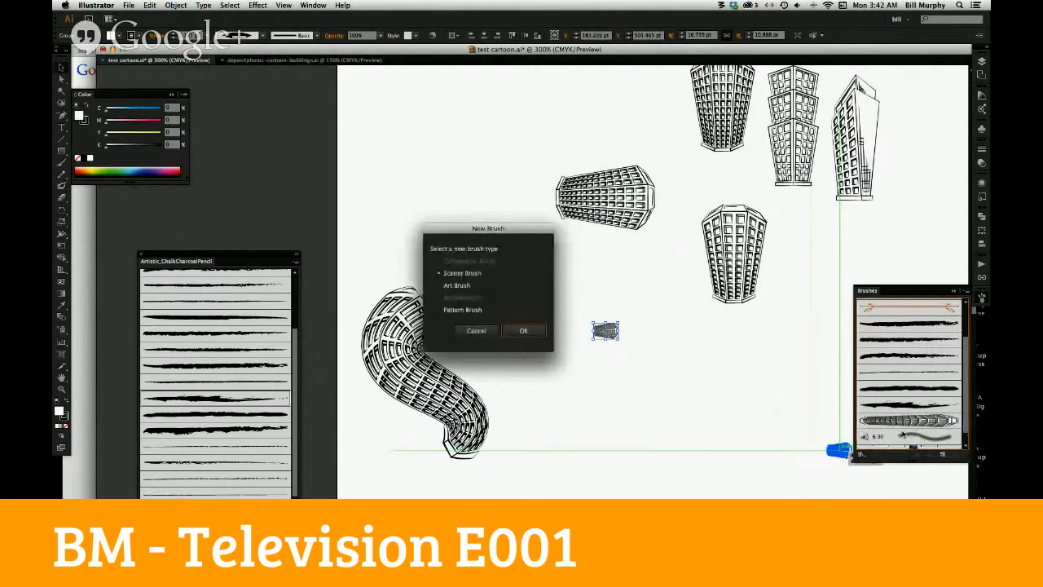
click(523, 330)
click(562, 382)
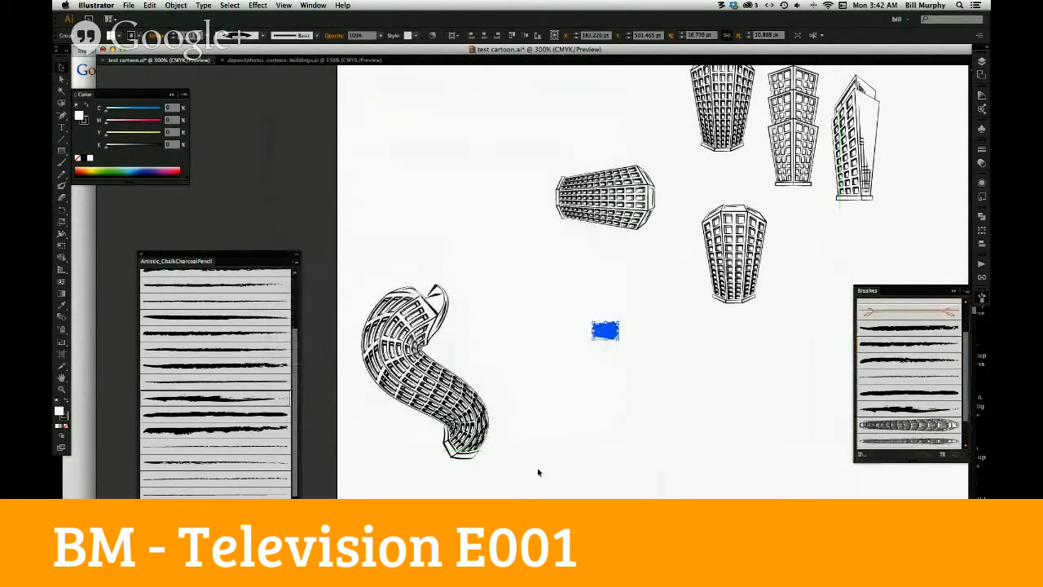
Apply the small-building art brush to the S-curve and set its stroke weight to 3 pt
mouse_move(524, 337)
mouse_down()
mouse_move(391, 473)
mouse_move(397, 483)
mouse_up()
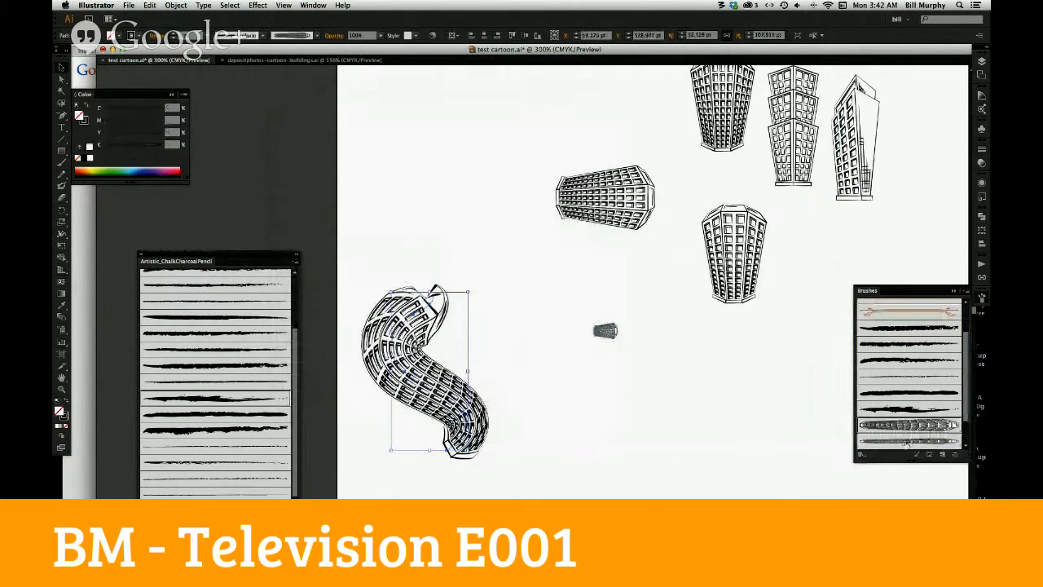
click(906, 441)
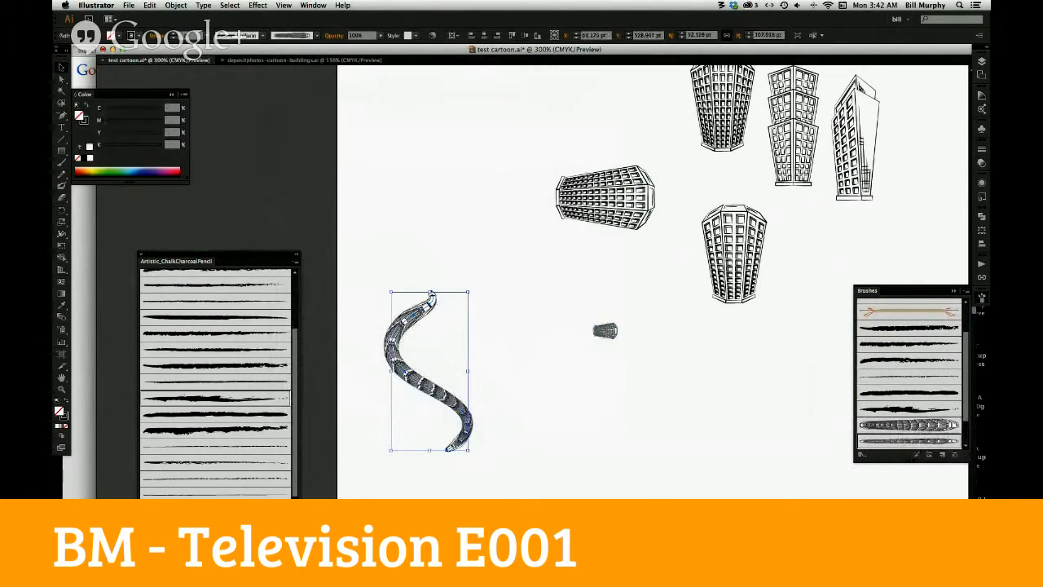
click(981, 151)
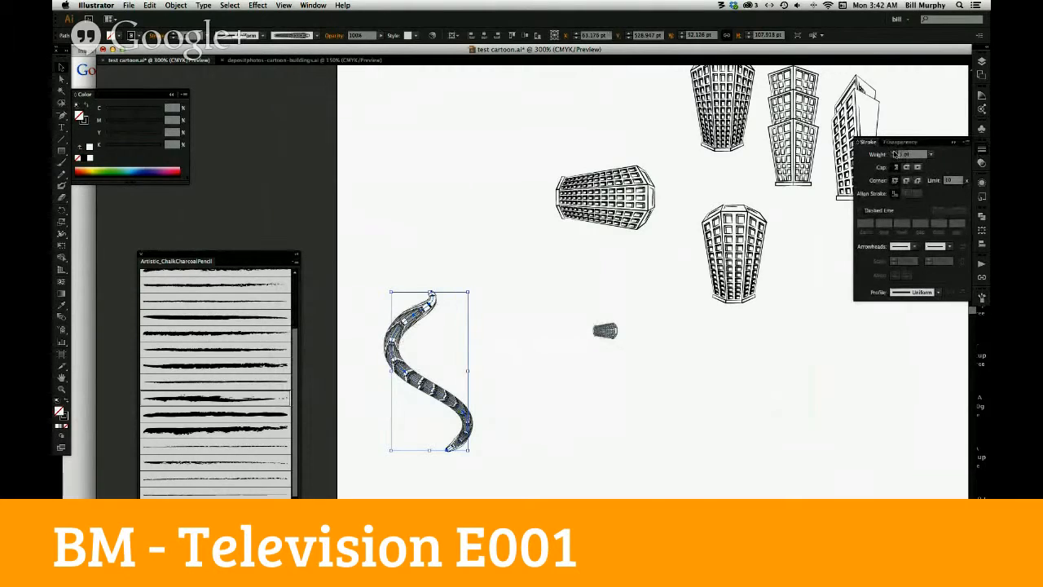
click(893, 151)
click(893, 157)
click(893, 153)
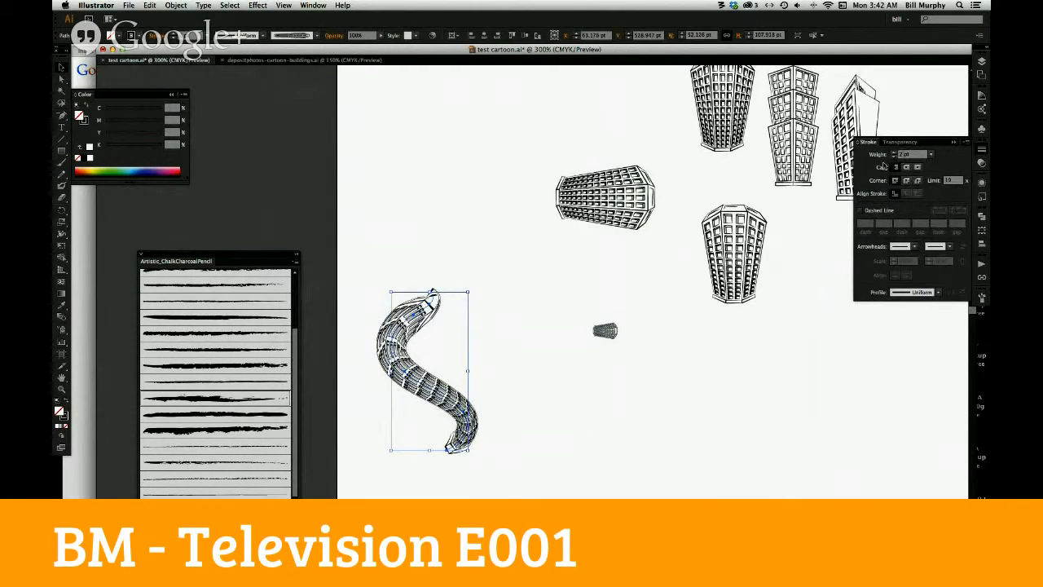
click(894, 152)
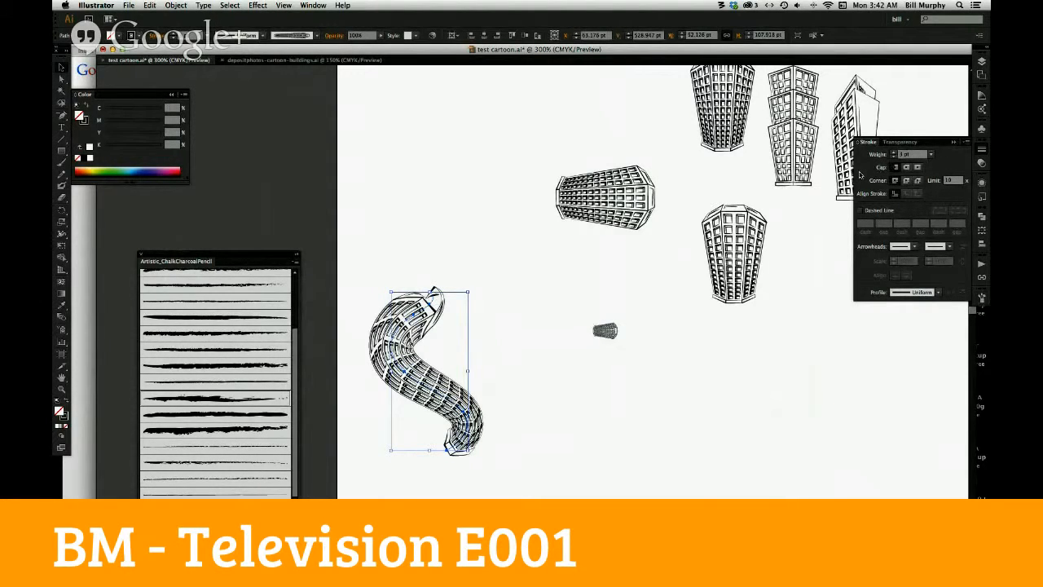
Remove the upper anchor points from the S-shaped building-brush curve to shorten it
click(65, 115)
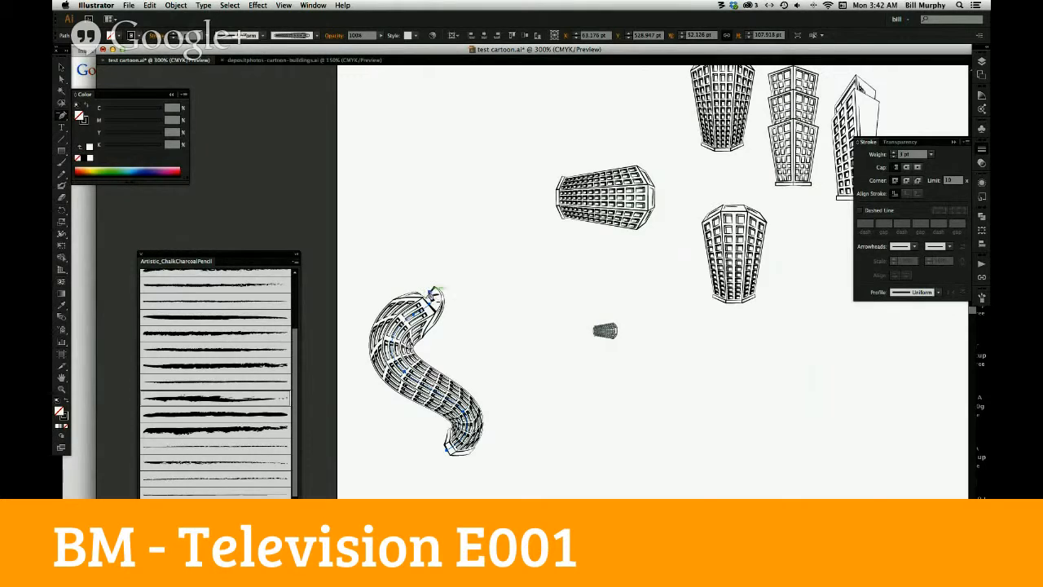
click(430, 293)
click(428, 302)
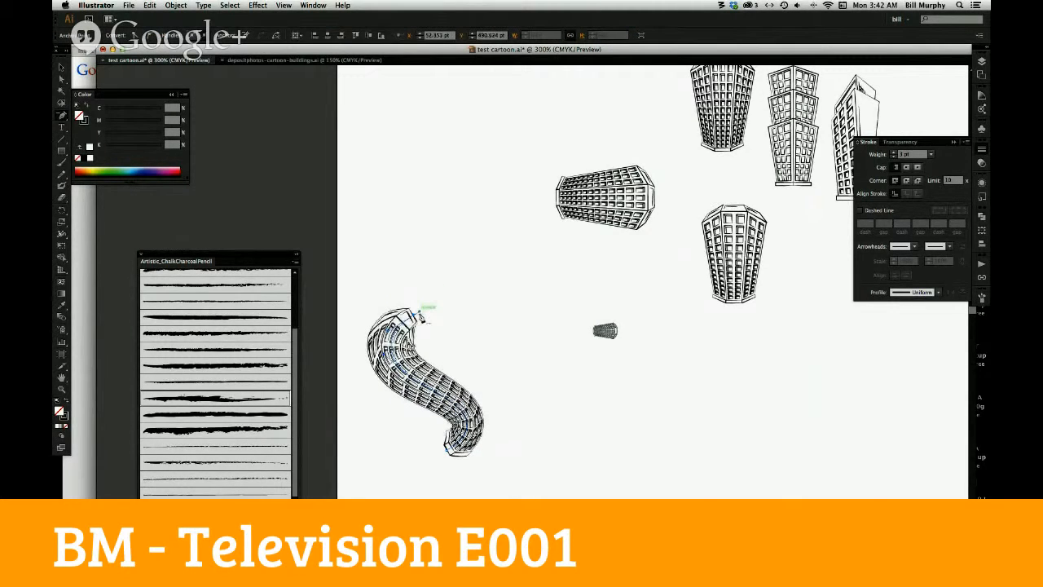
click(421, 315)
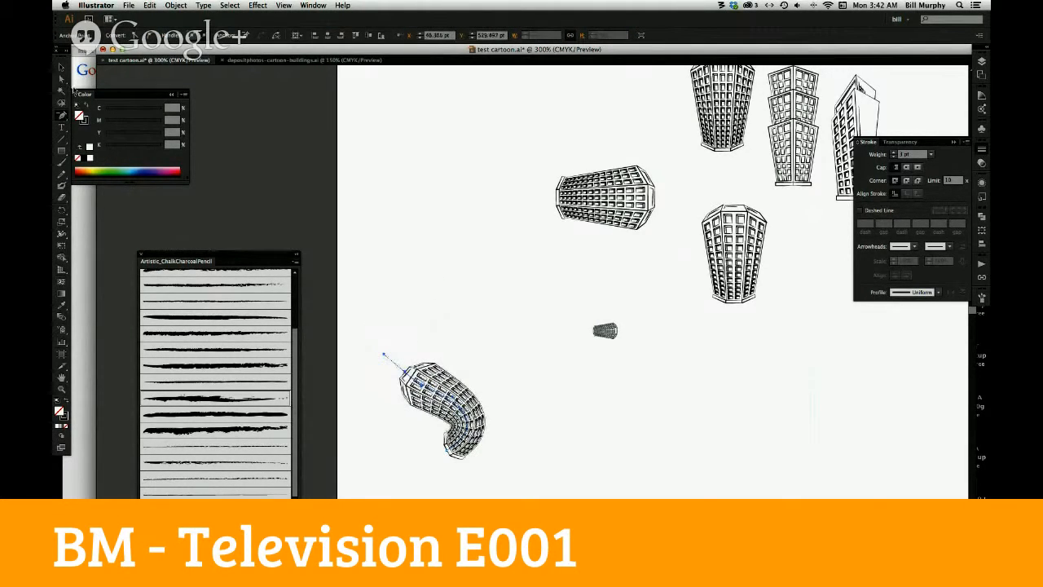
Move the curve's remaining anchor points to form a tall upright tower whose top bends over to the left
click(62, 79)
drag(388, 356, 427, 238)
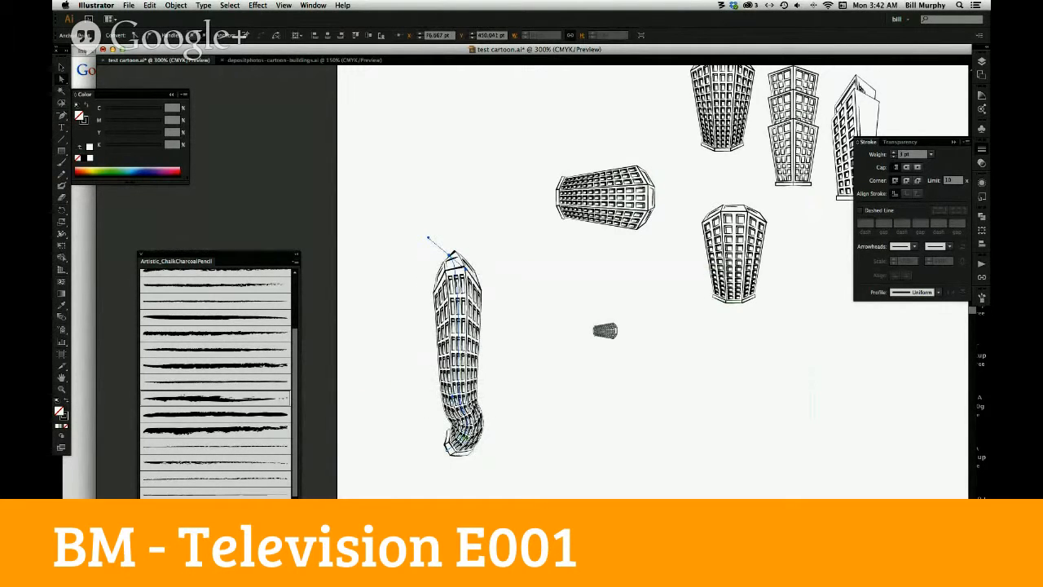
mouse_move(448, 448)
mouse_down()
mouse_move(458, 482)
mouse_move(458, 452)
mouse_up()
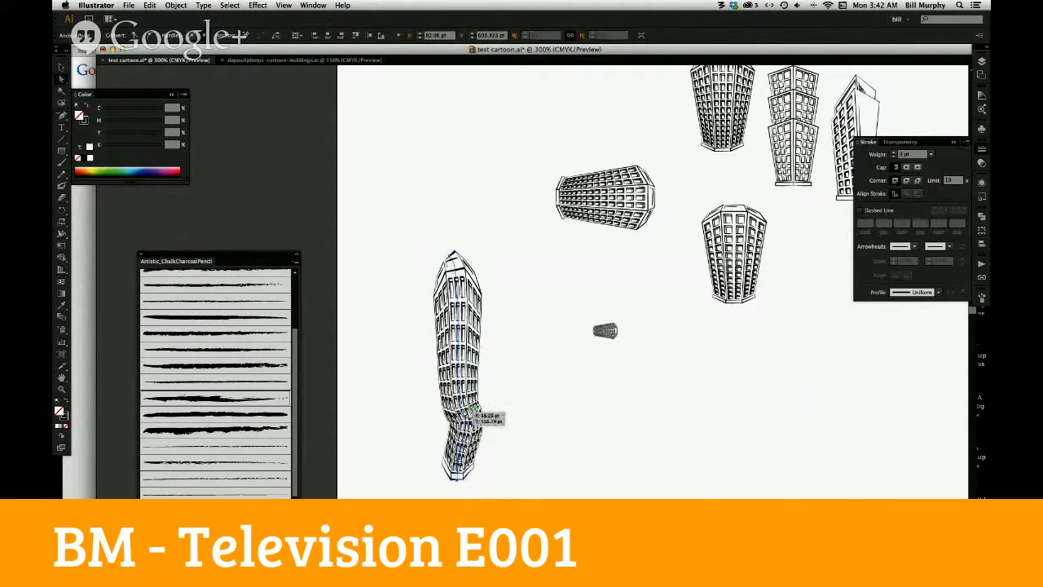
drag(475, 413, 464, 432)
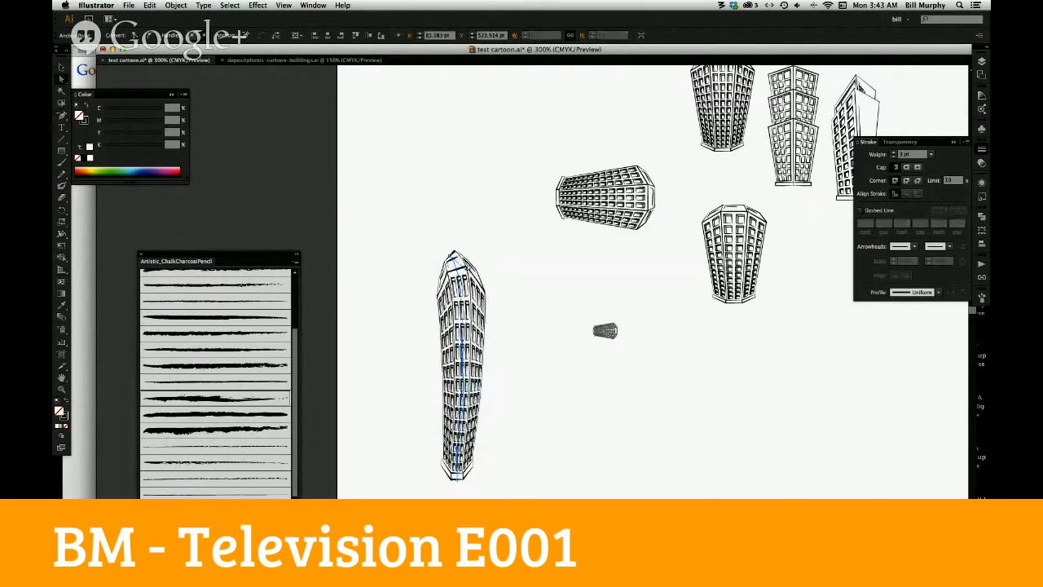
mouse_move(465, 268)
mouse_down()
mouse_move(488, 272)
mouse_move(412, 250)
mouse_move(468, 276)
mouse_up()
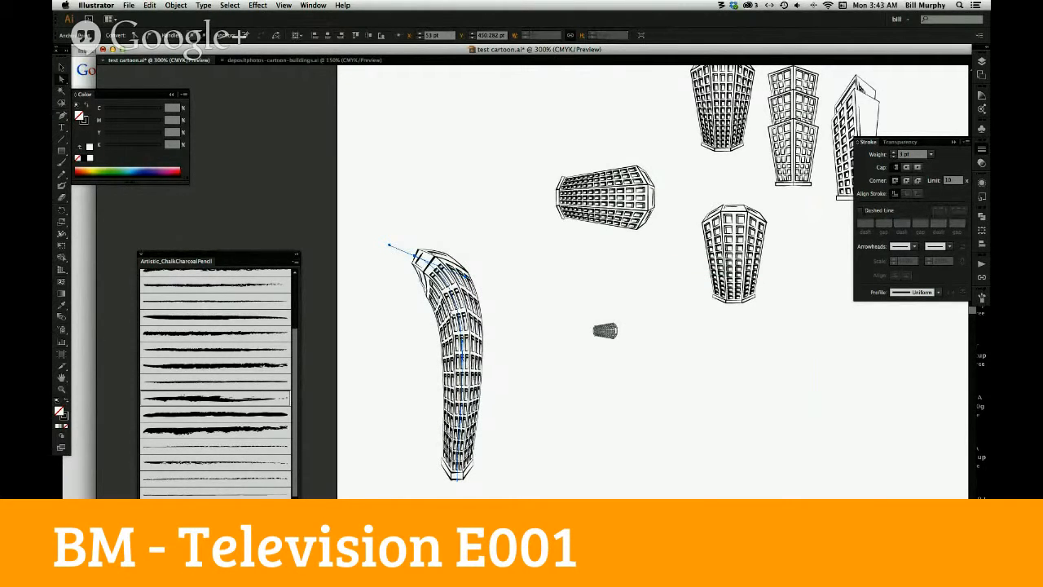
Widen the stroke at the tower's bent top end with the Width tool to about 9.69 pt, then deselect it
click(62, 234)
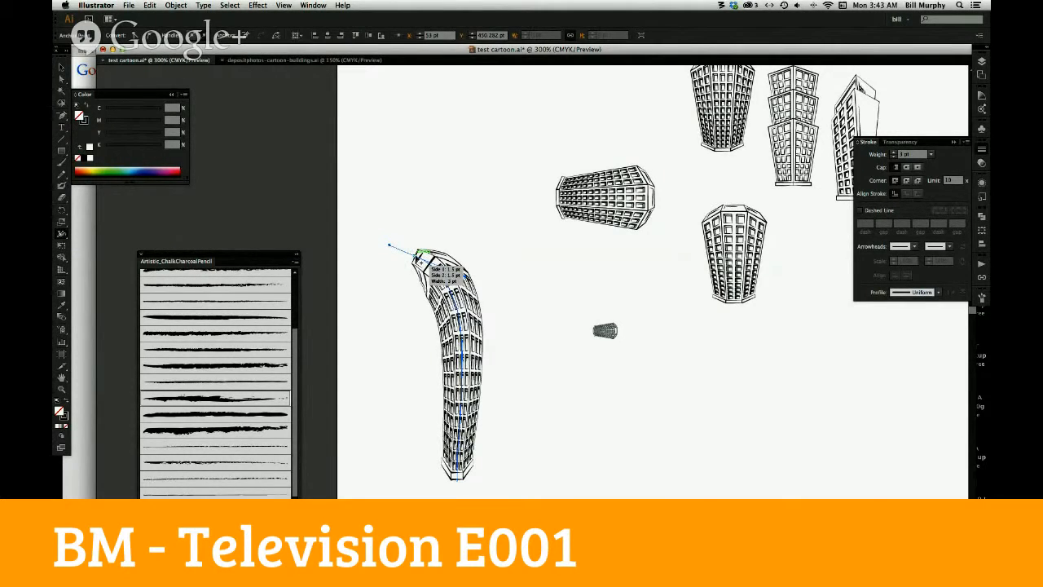
mouse_move(418, 257)
mouse_down()
mouse_move(372, 325)
mouse_move(355, 324)
mouse_up()
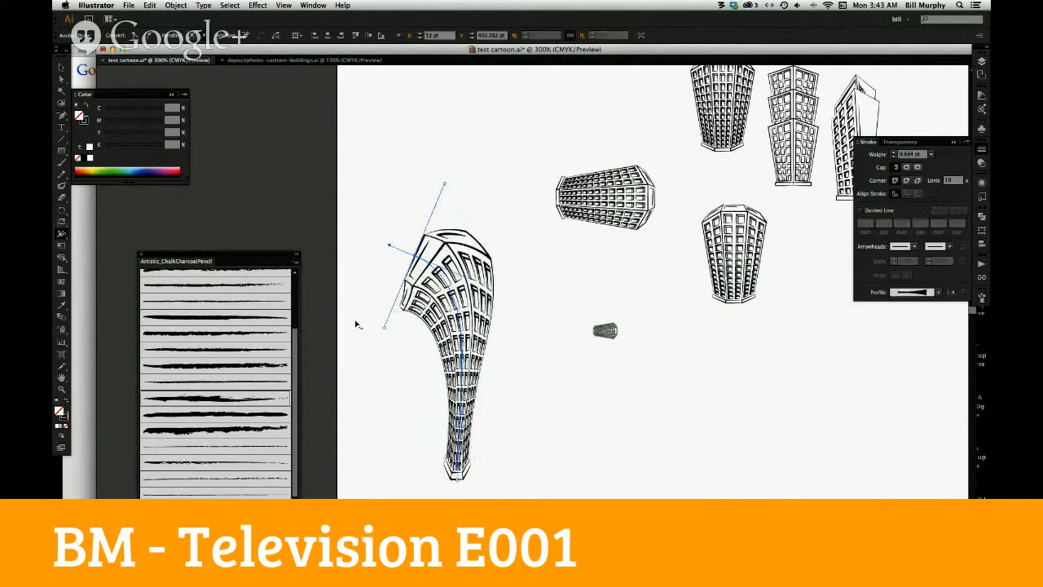
click(355, 324)
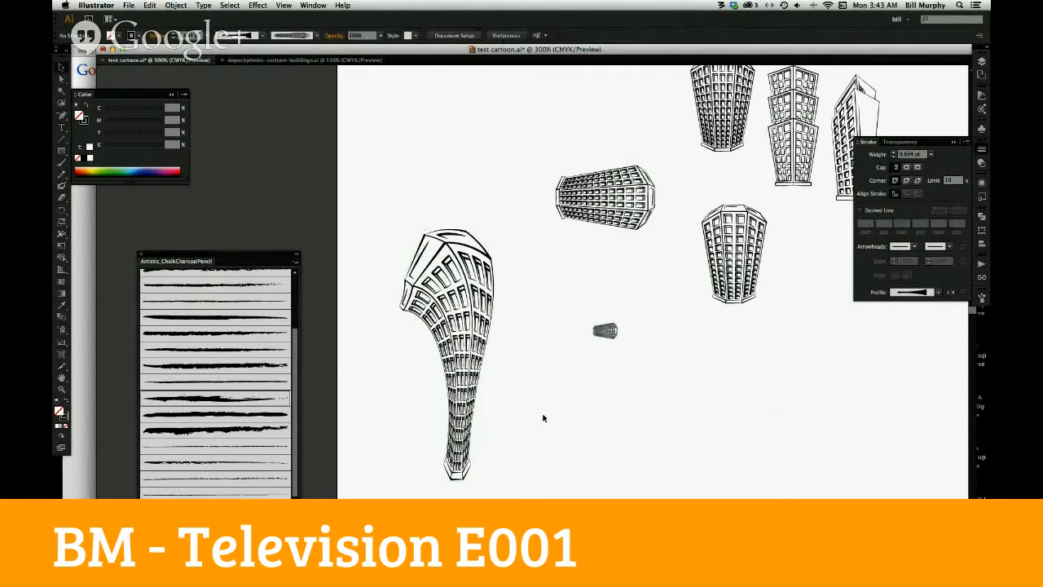
Duplicate the top-heavy tower to its right and use the Width tool to narrow the copy's top and widen its base
click(496, 358)
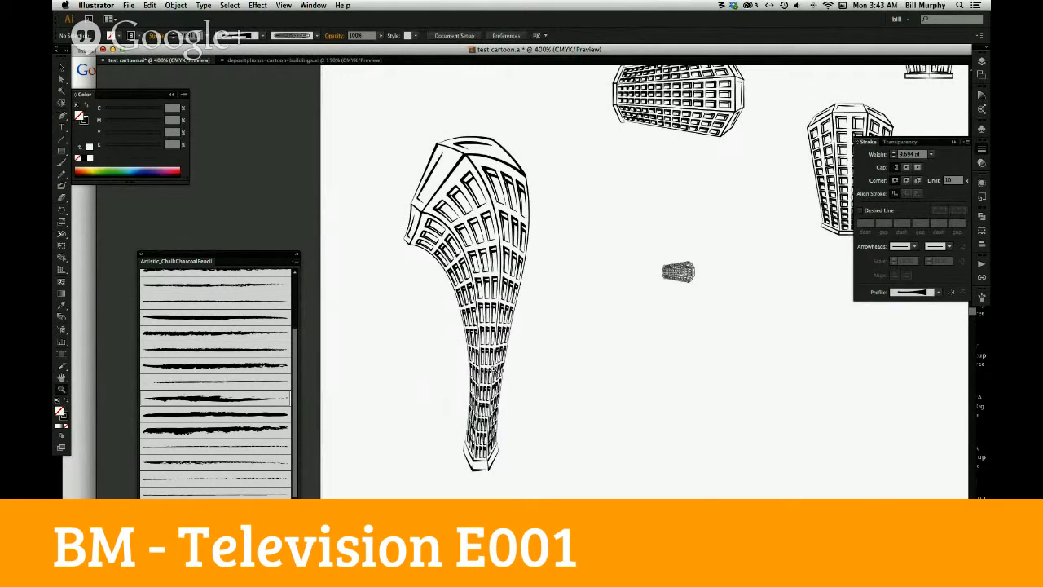
key(v)
drag(498, 427, 570, 440)
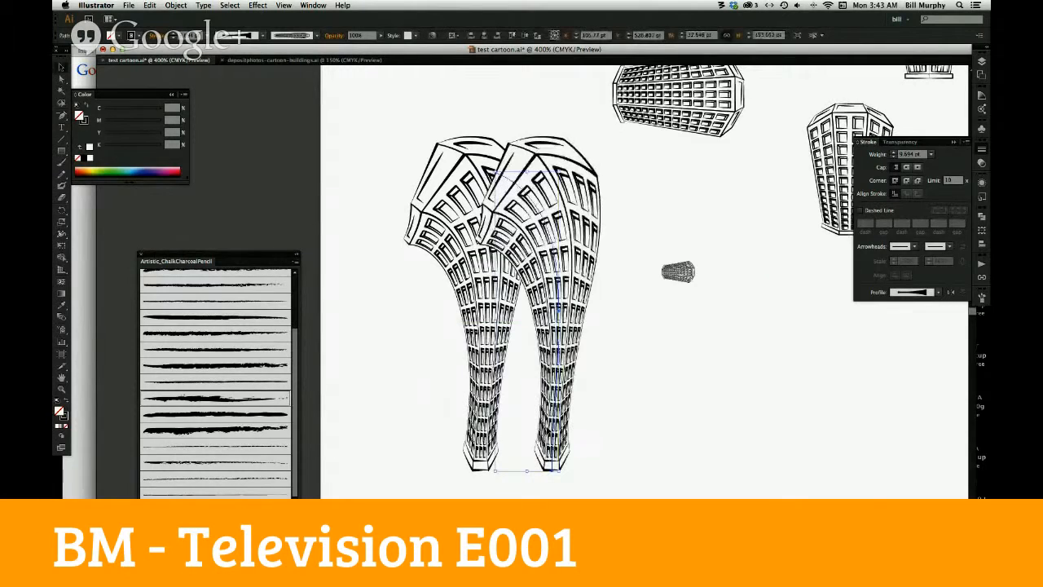
click(64, 235)
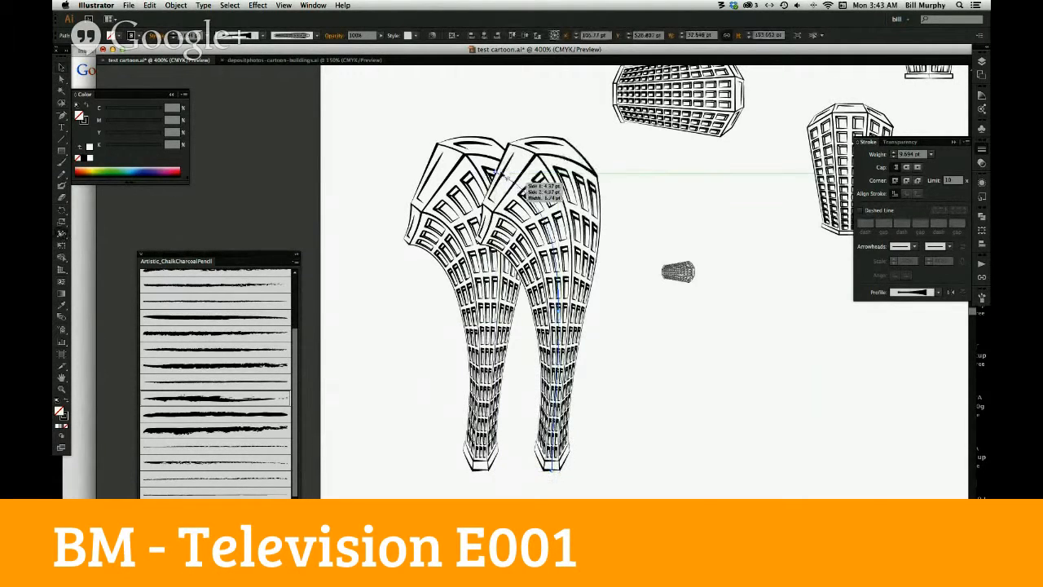
drag(455, 269, 490, 212)
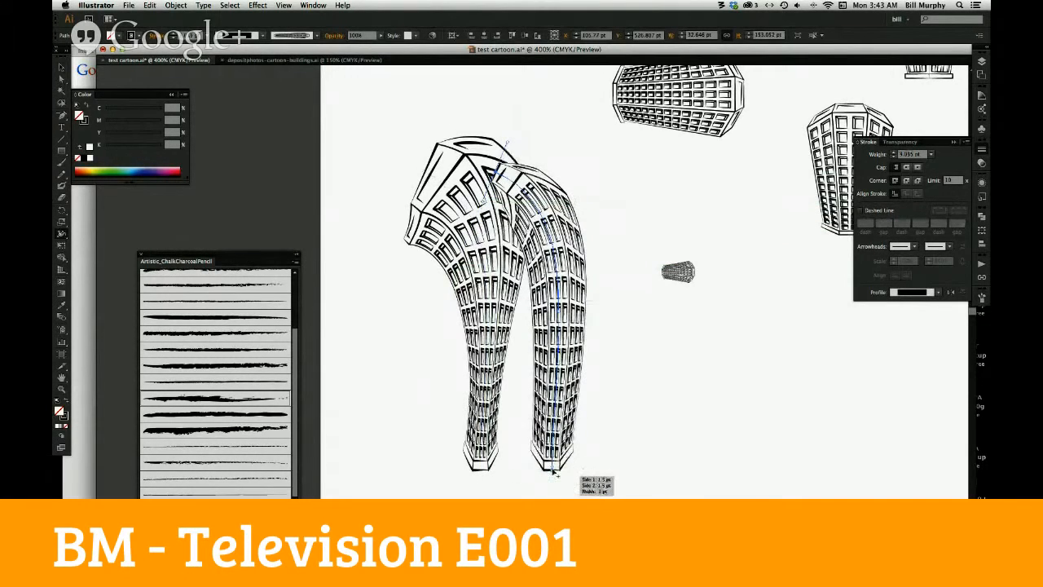
drag(552, 470, 640, 462)
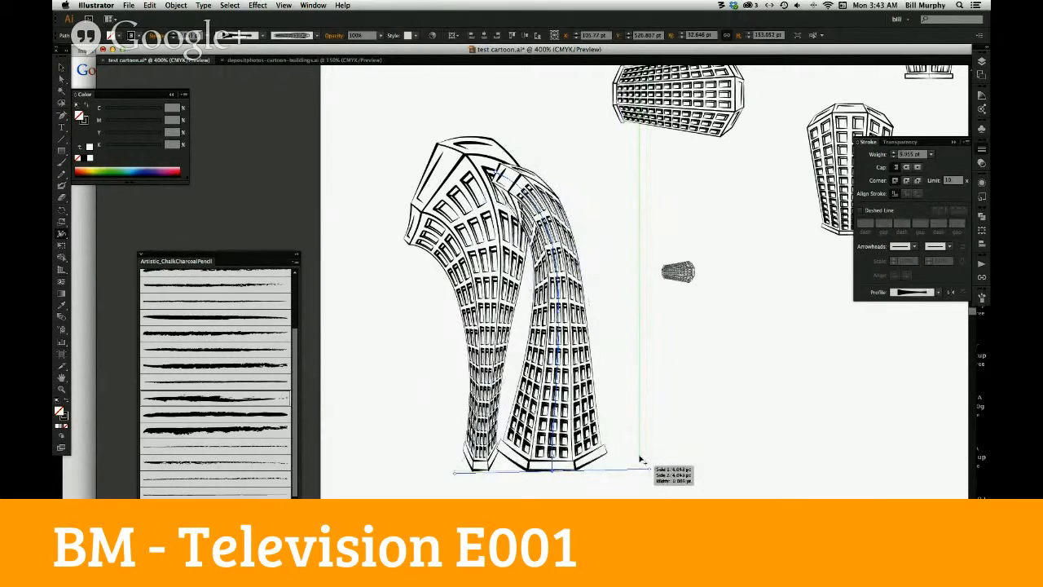
Move the wide-based tower to the left of the top-heavy one and shift the top-heavy tower slightly right
key(v)
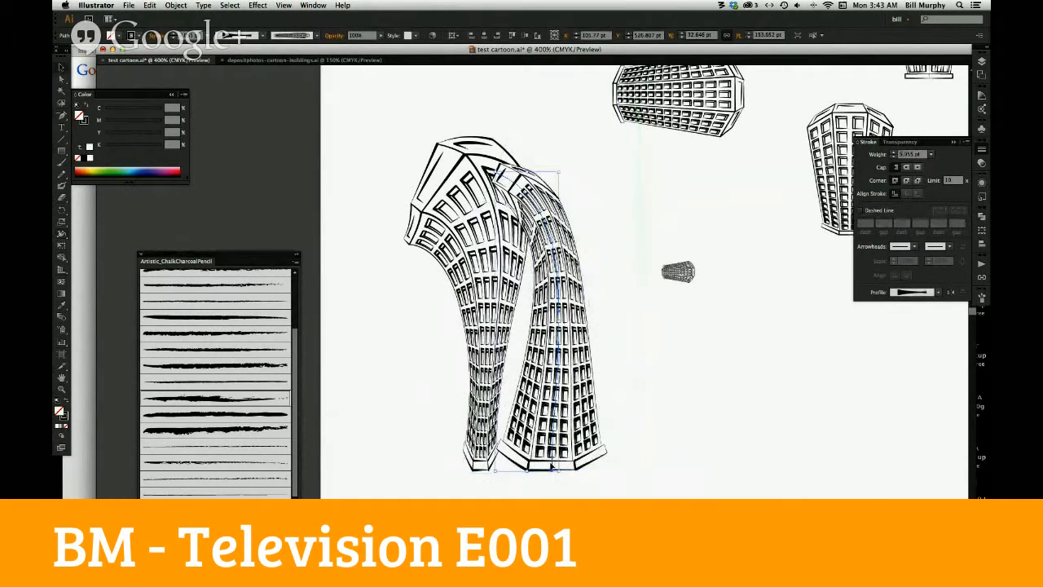
drag(561, 466, 404, 482)
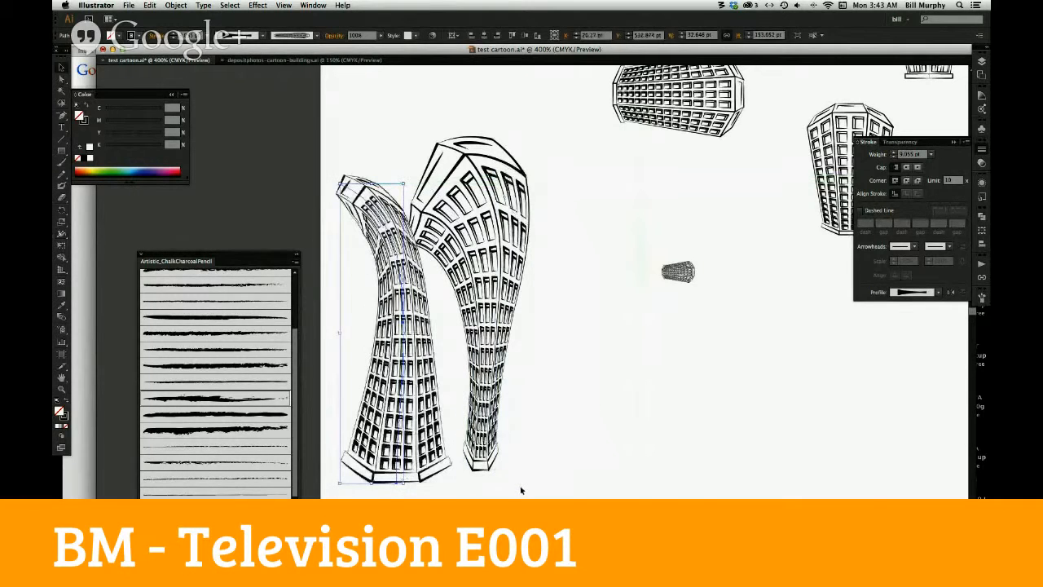
click(522, 490)
drag(484, 455, 507, 456)
click(563, 457)
Duplicate the wide-based tower to the right of both towers and adjust the copy's stroke widths to bulge its middle and narrow its base
click(406, 474)
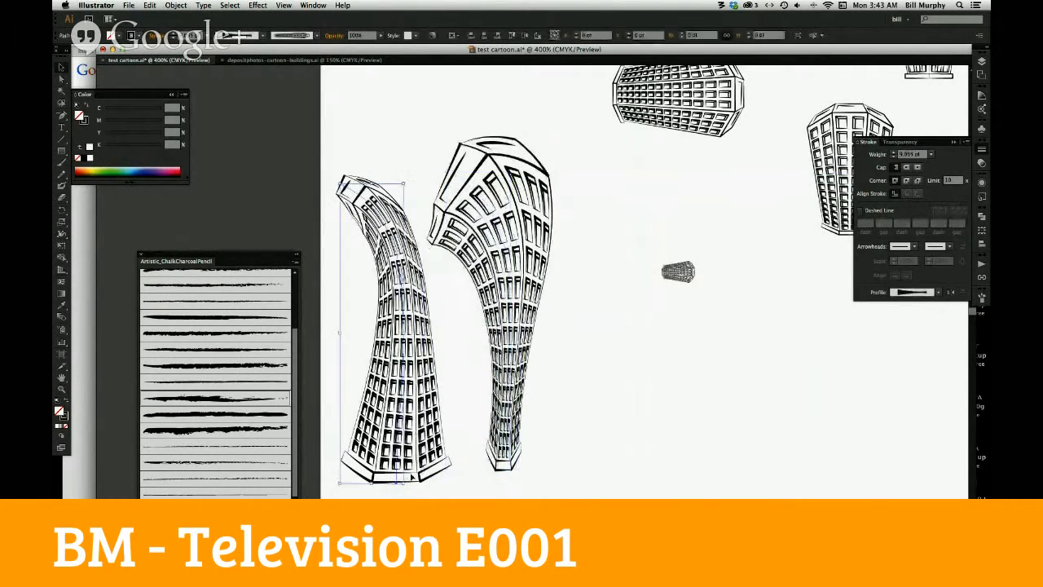
drag(407, 474, 631, 474)
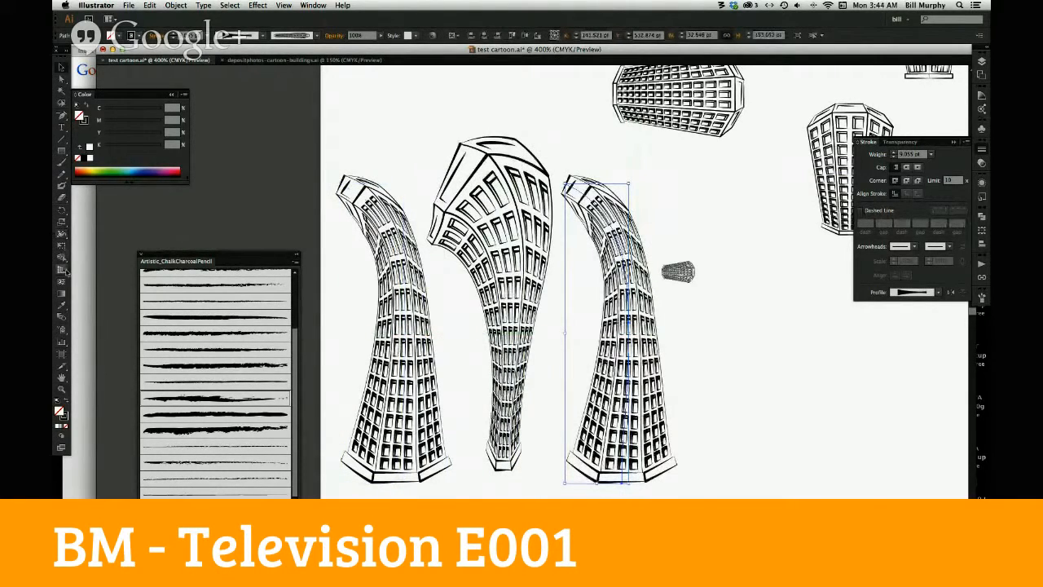
click(63, 234)
mouse_move(621, 486)
mouse_down()
mouse_move(524, 487)
mouse_move(585, 483)
mouse_up()
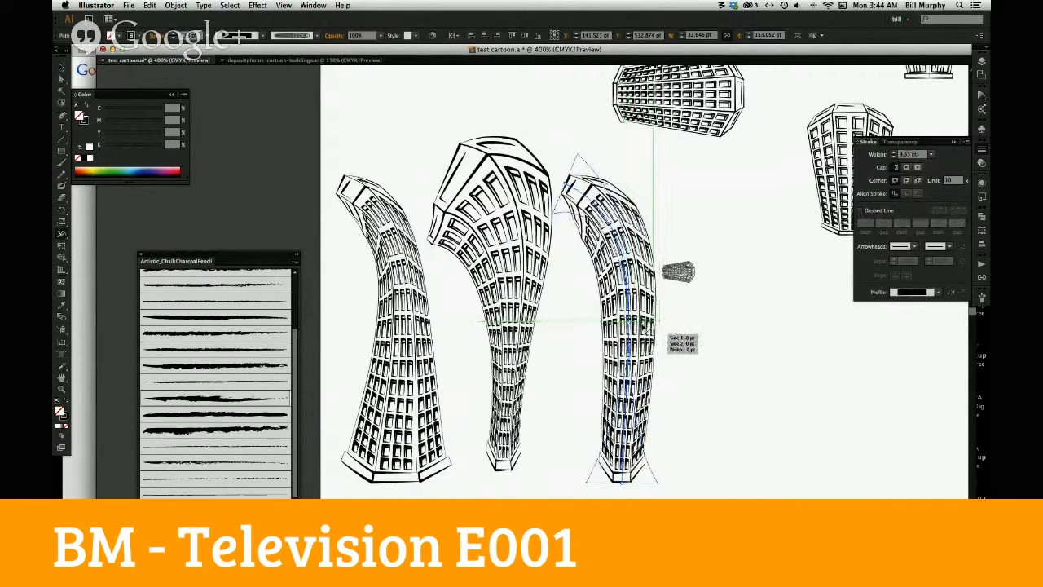
drag(648, 326, 546, 331)
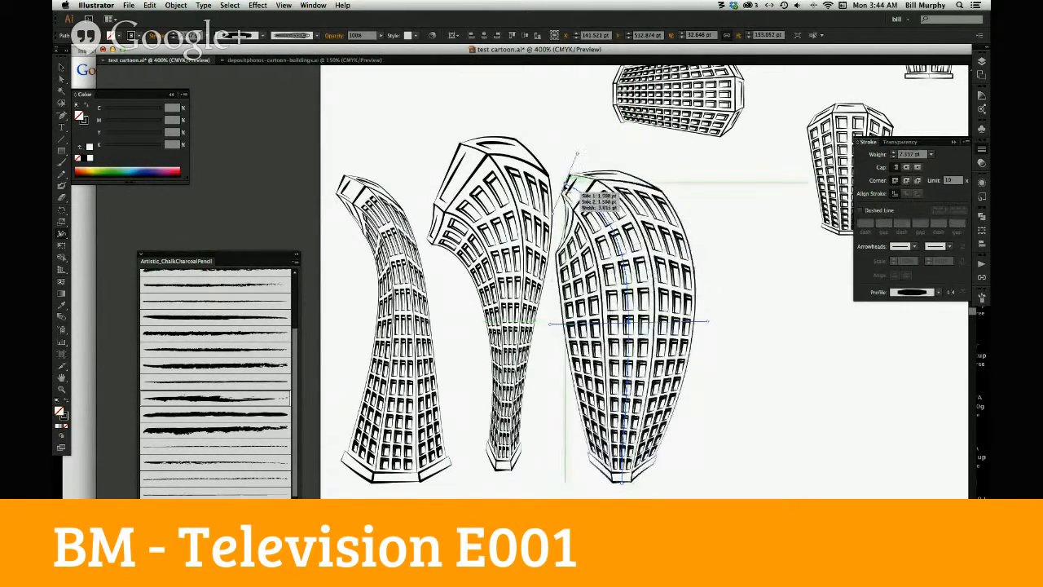
drag(555, 209, 554, 220)
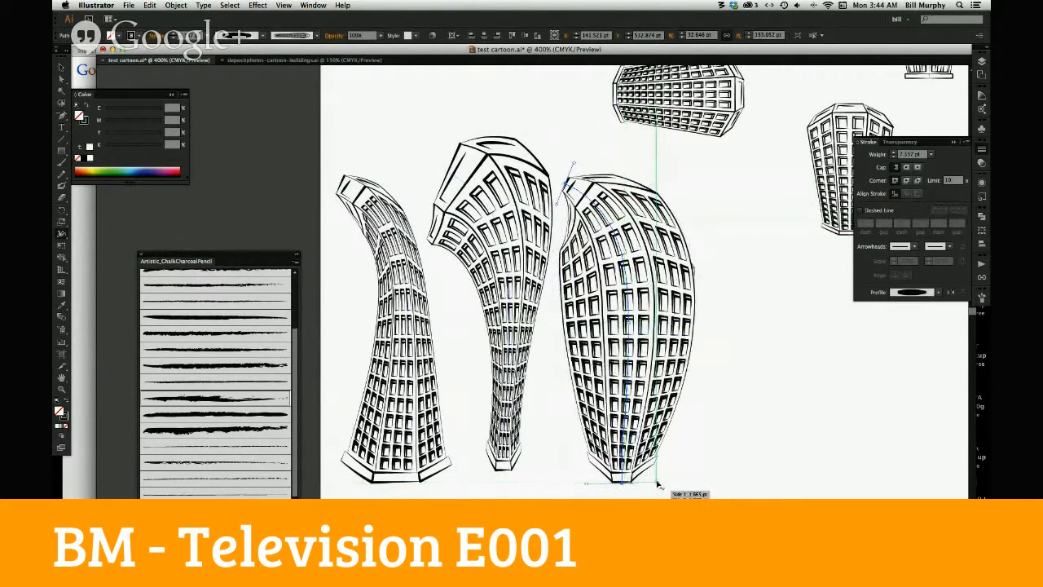
drag(650, 484, 641, 482)
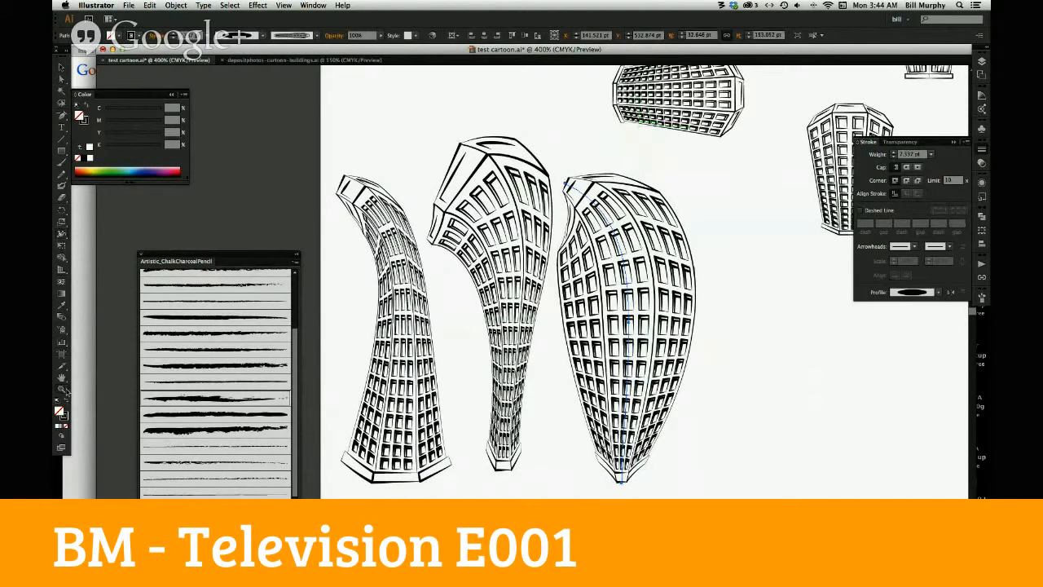
Move the bulging tower farther right and place a duplicate of the top-heavy tower below and right of the original
alt+click(616, 357)
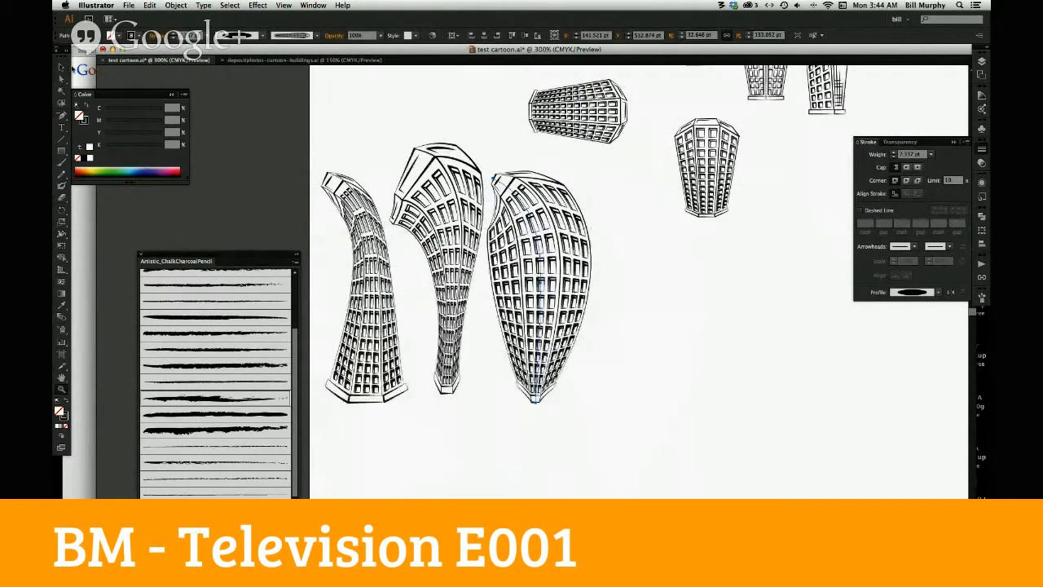
click(62, 67)
drag(534, 366, 643, 366)
drag(449, 377, 555, 489)
click(649, 380)
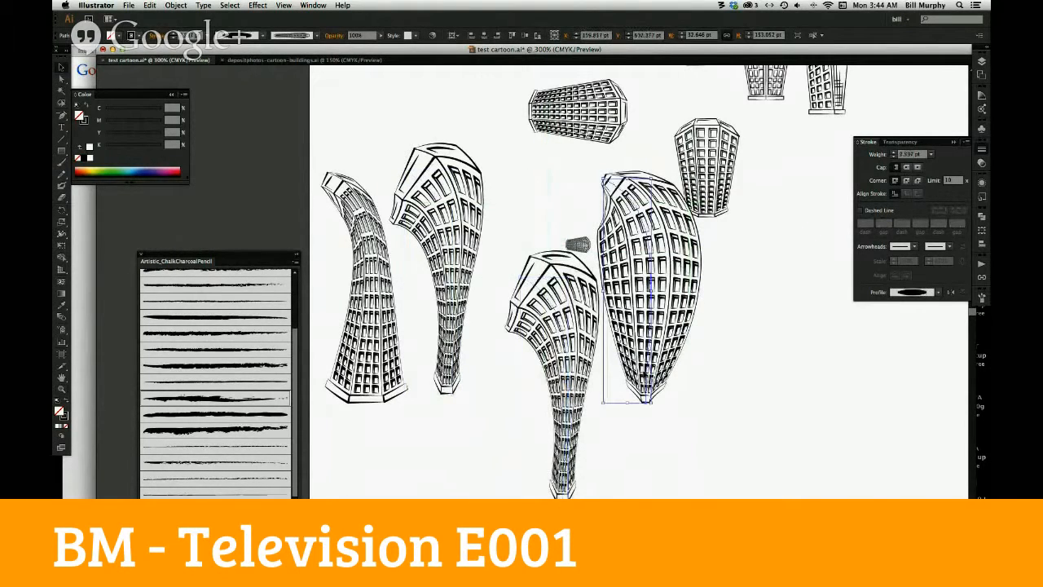
Try 8 pt on the copied top-heavy tower, raise its stroke weight to 10 pt, and reposition it in the open space
click(558, 487)
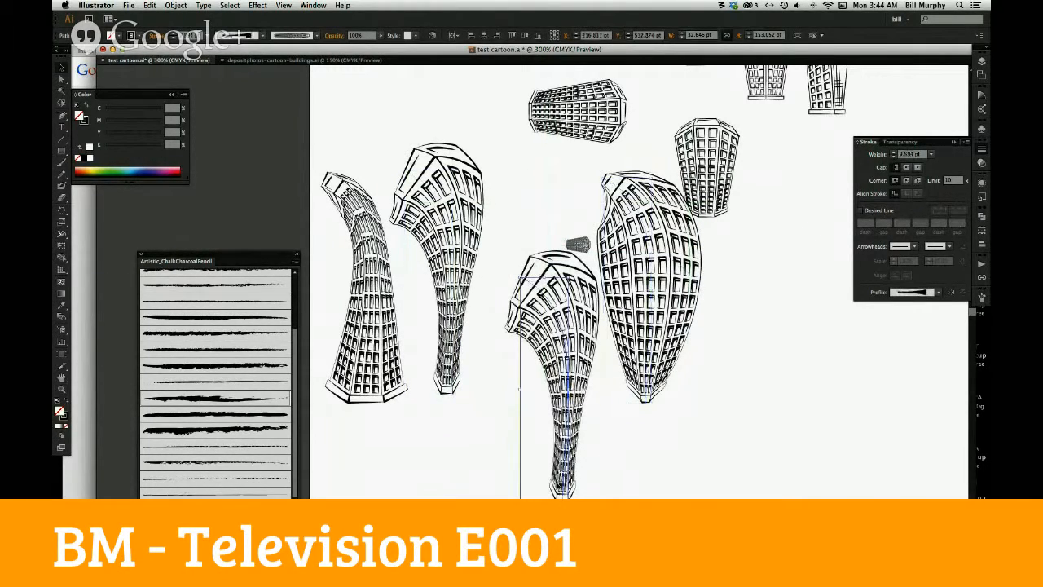
click(893, 155)
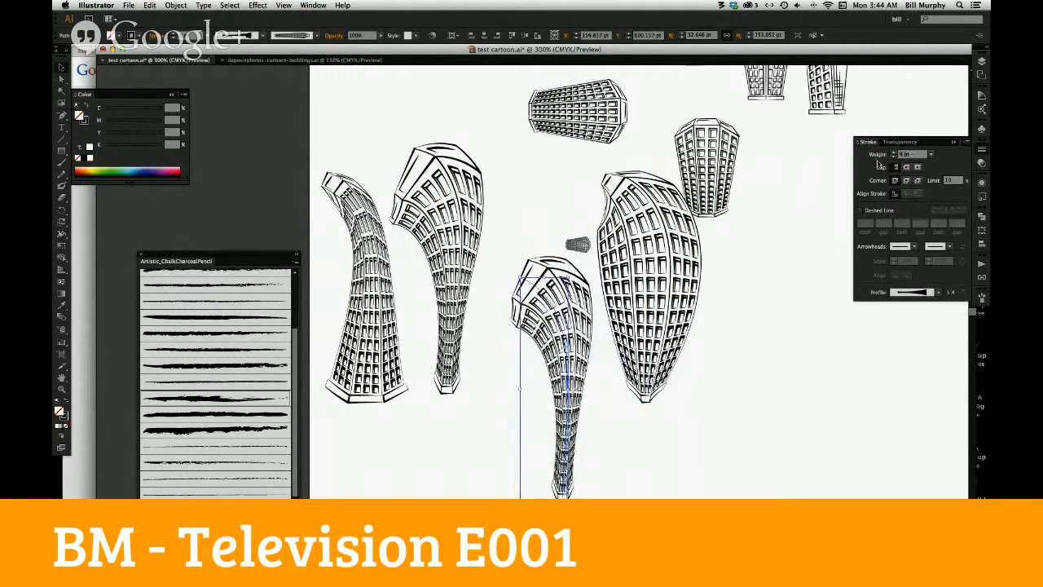
drag(562, 451, 523, 473)
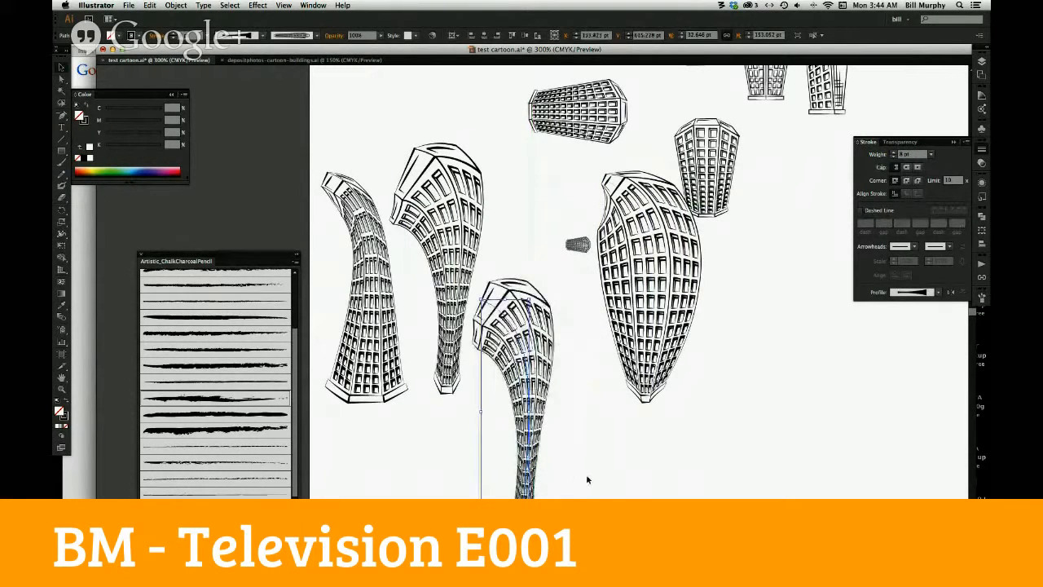
click(894, 153)
click(894, 153)
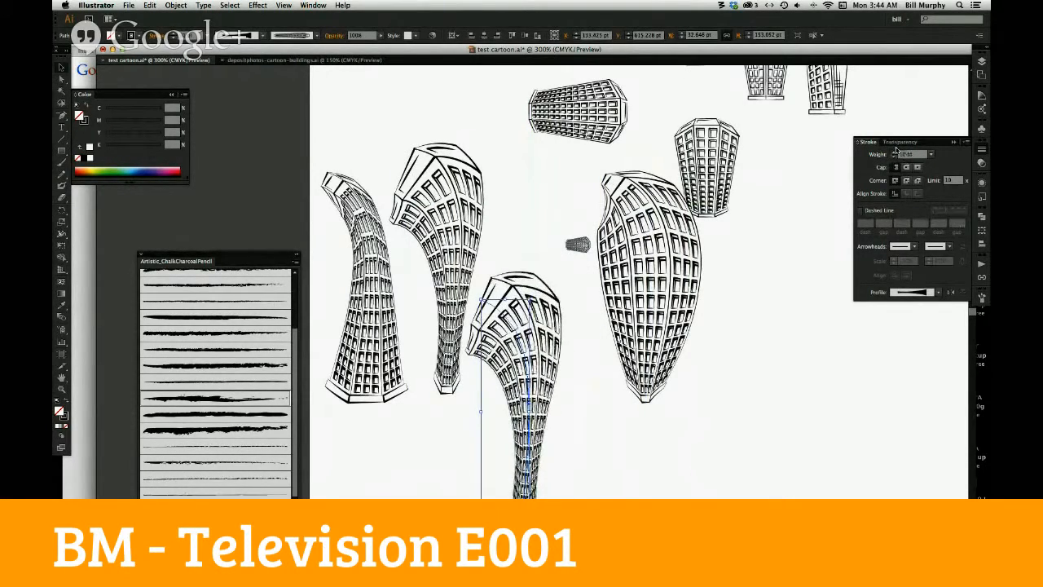
click(677, 468)
drag(526, 462, 538, 458)
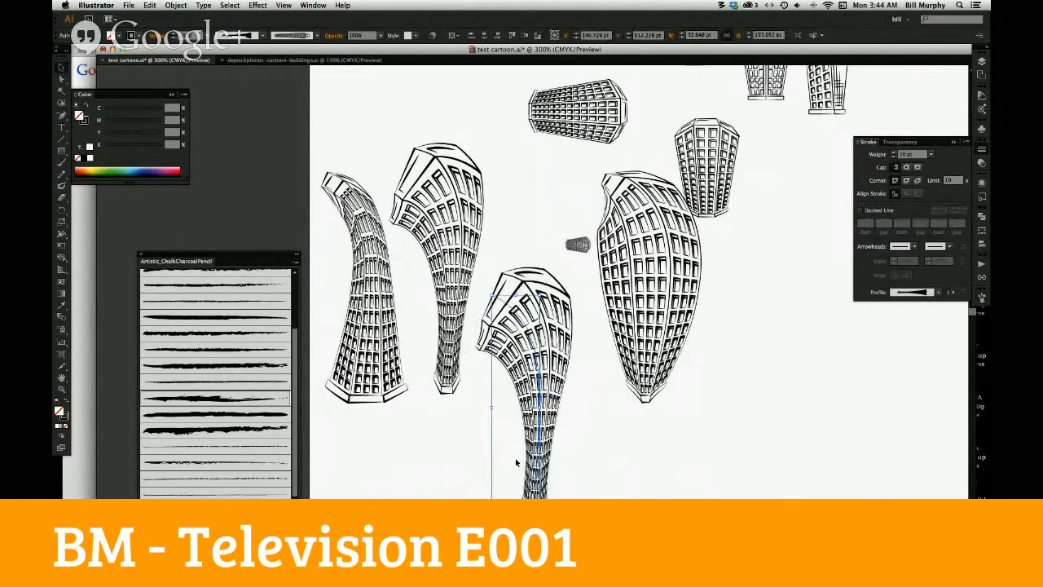
Expand the appearance of the copied top-heavy tower into vector outlines and get ready to directly select its individual shapes
click(174, 5)
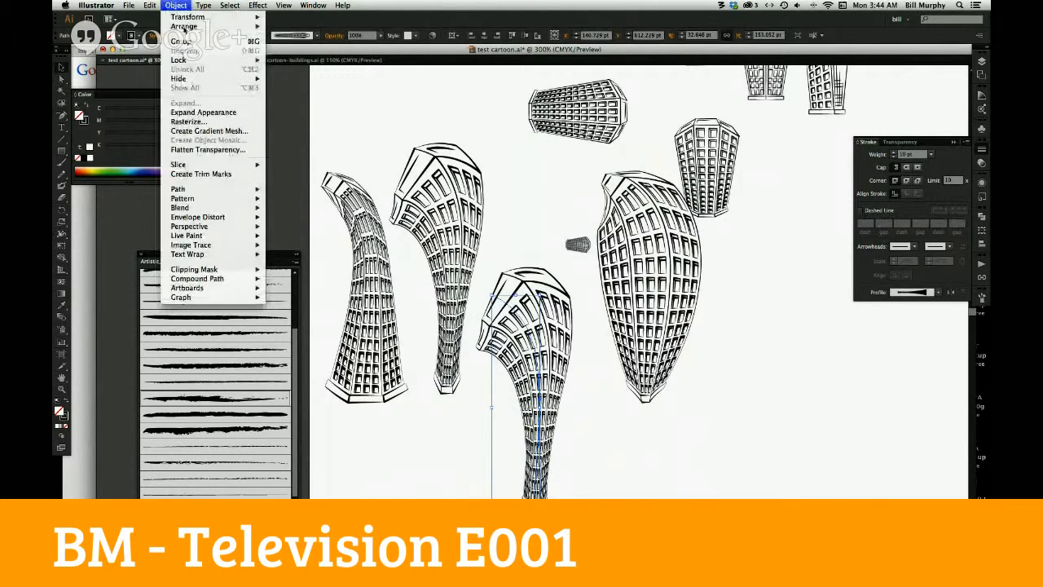
click(213, 120)
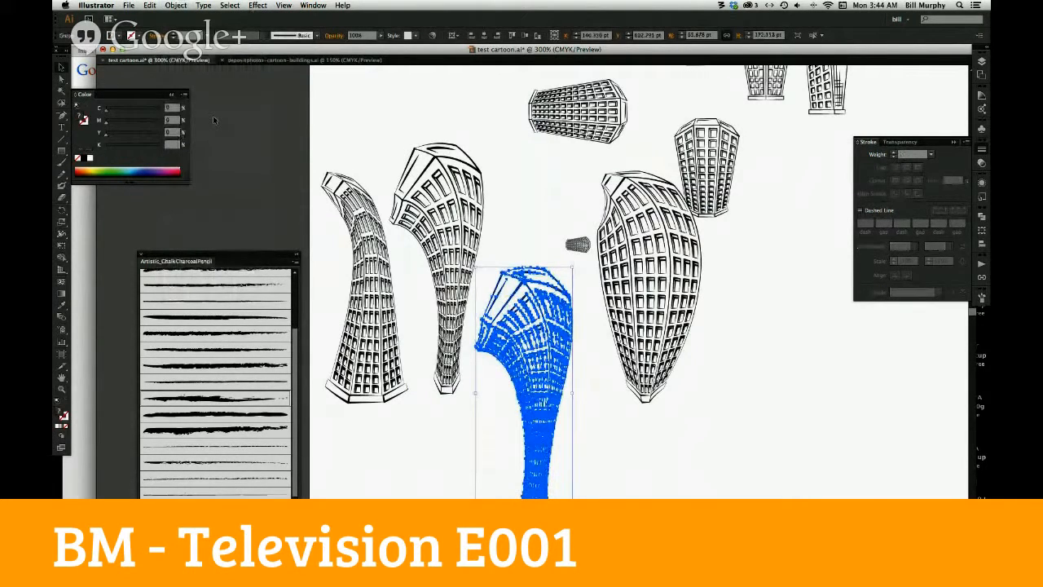
click(62, 388)
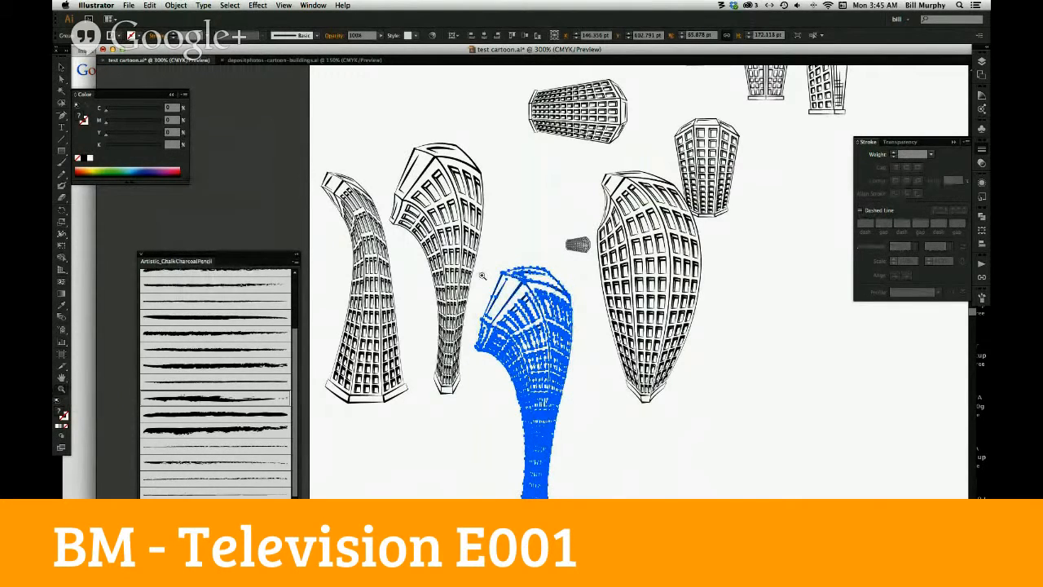
drag(479, 265, 593, 429)
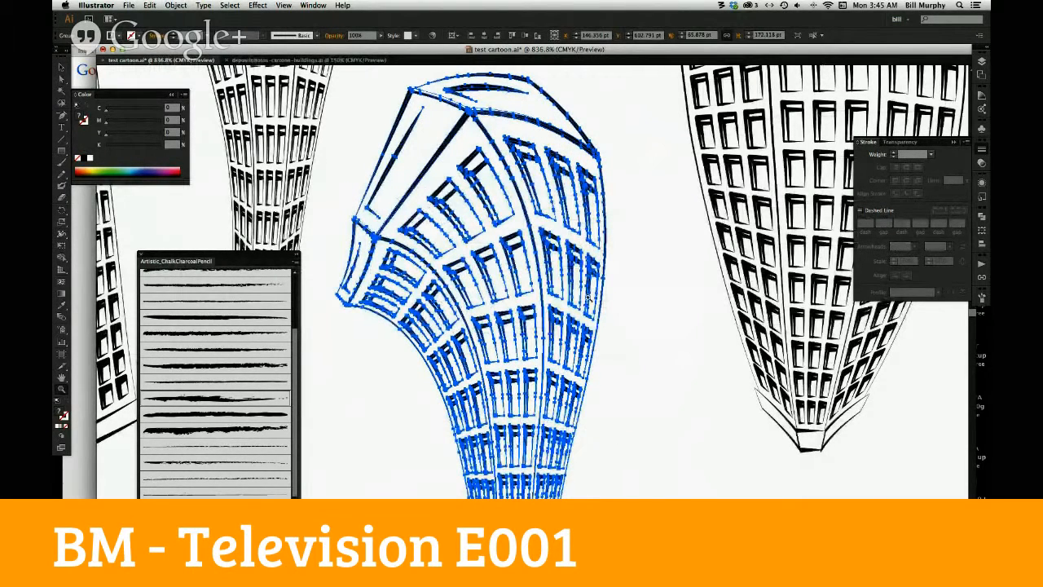
key(a)
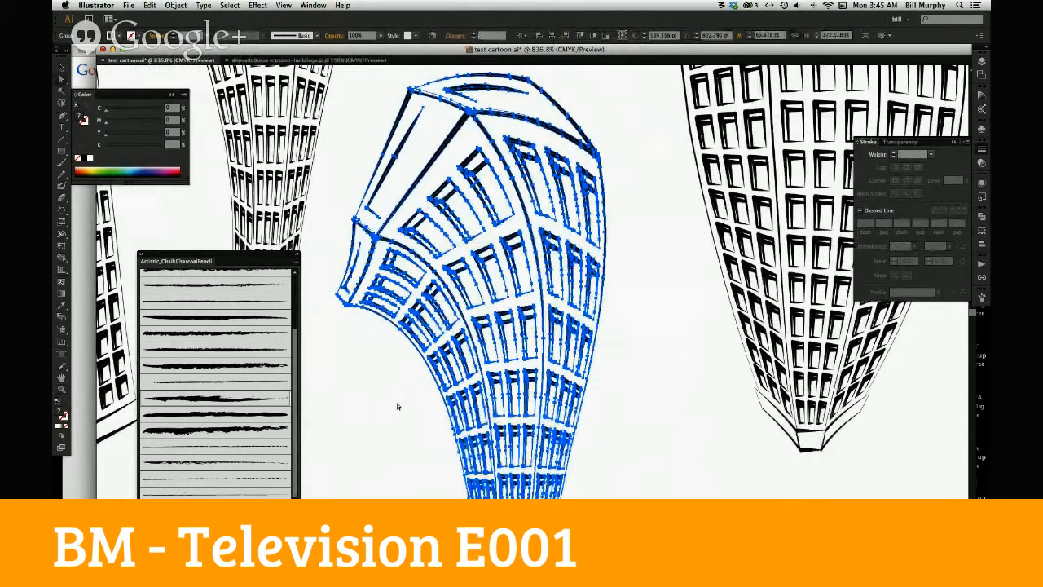
Try reshaping the dark shading outline beneath the expanded tower's roof by moving its upper tip anchor, and undo the move
click(397, 406)
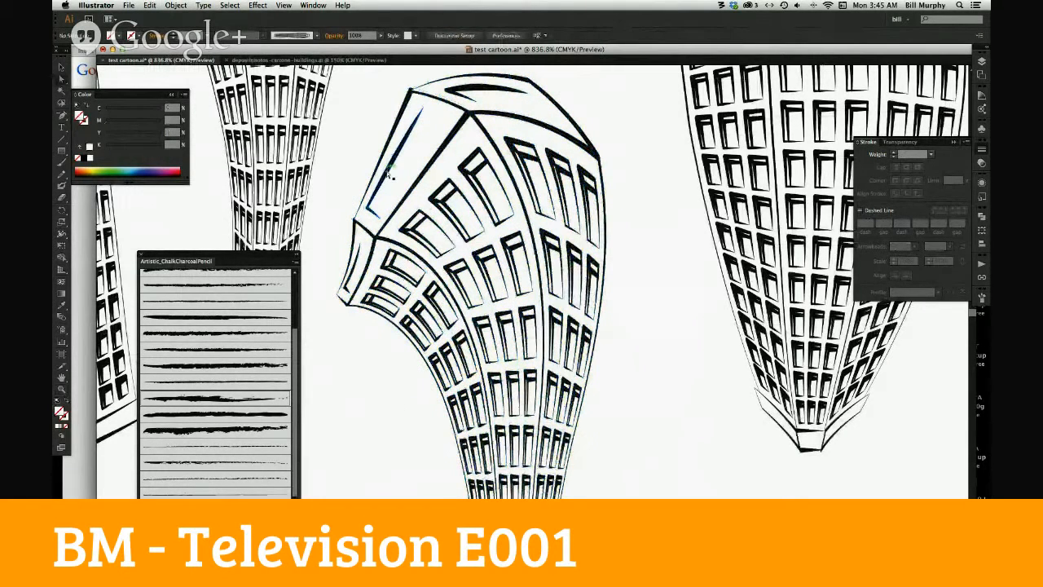
click(389, 175)
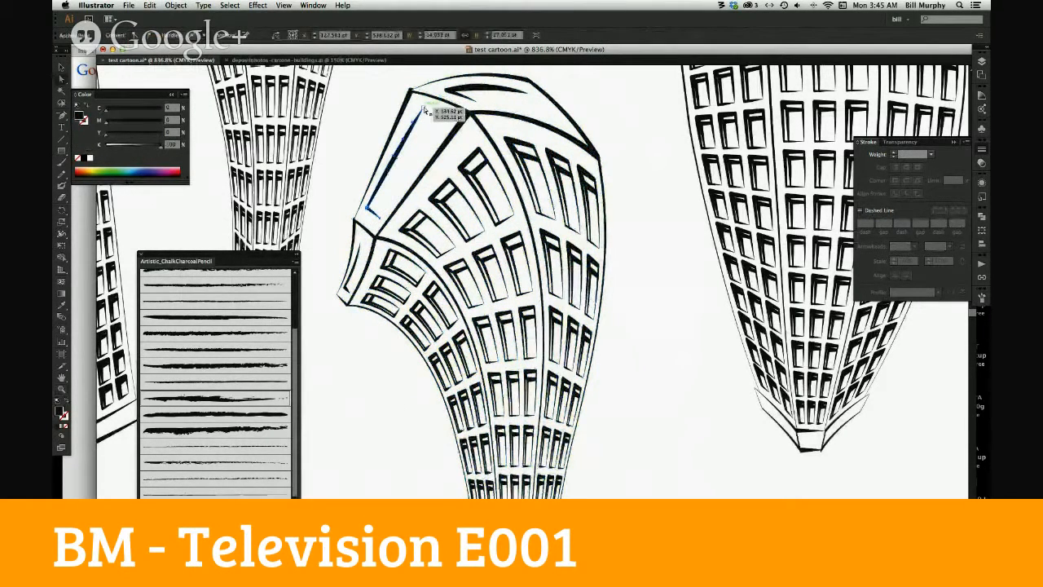
drag(423, 108, 403, 127)
key(super+z)
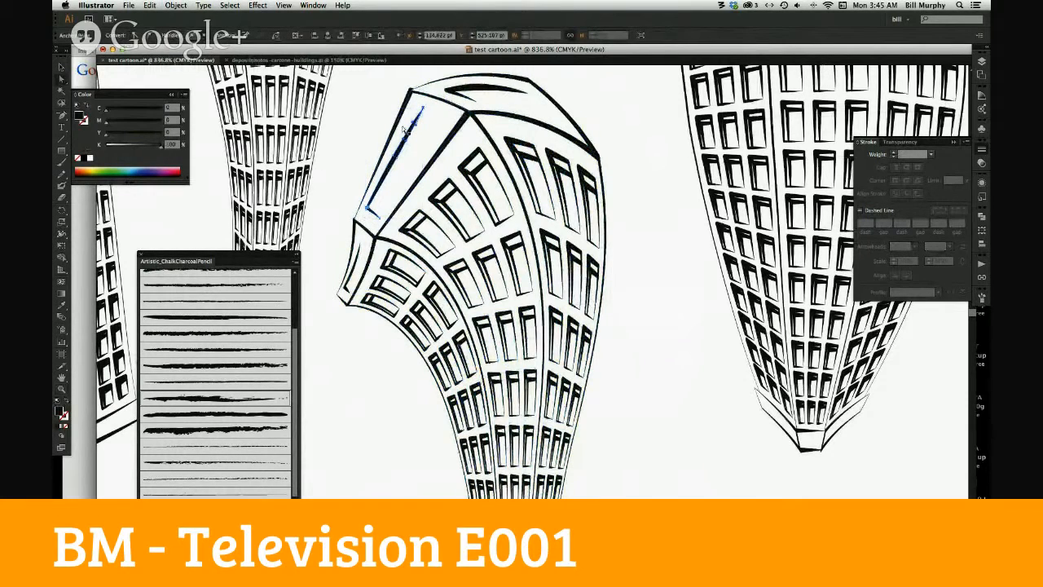
Add a stroke to the whole expanded top-heavy tower, reduce its weight to 0.25 pt, and deselect the artwork
alt+click(497, 342)
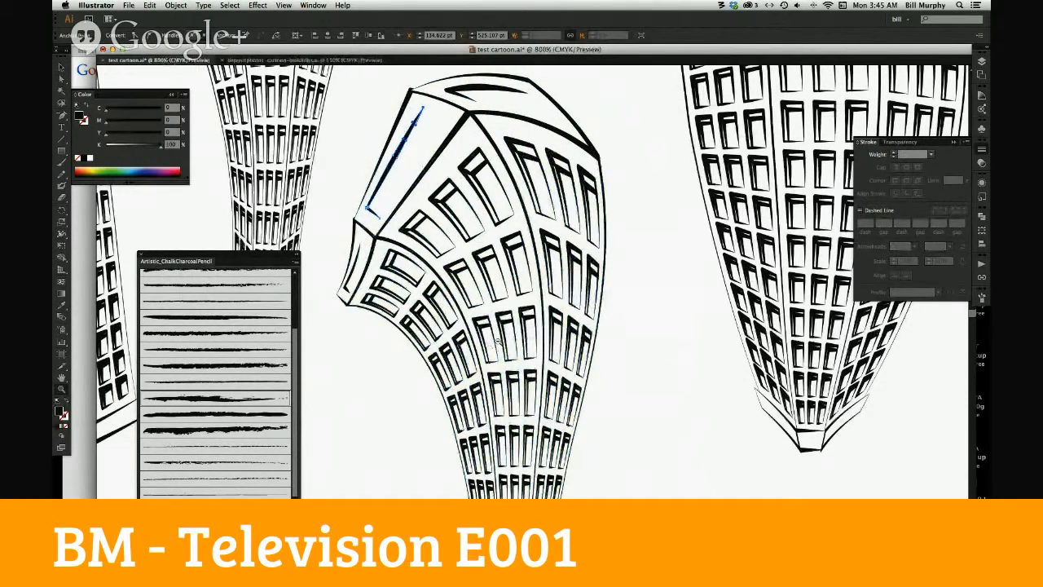
alt+click(497, 342)
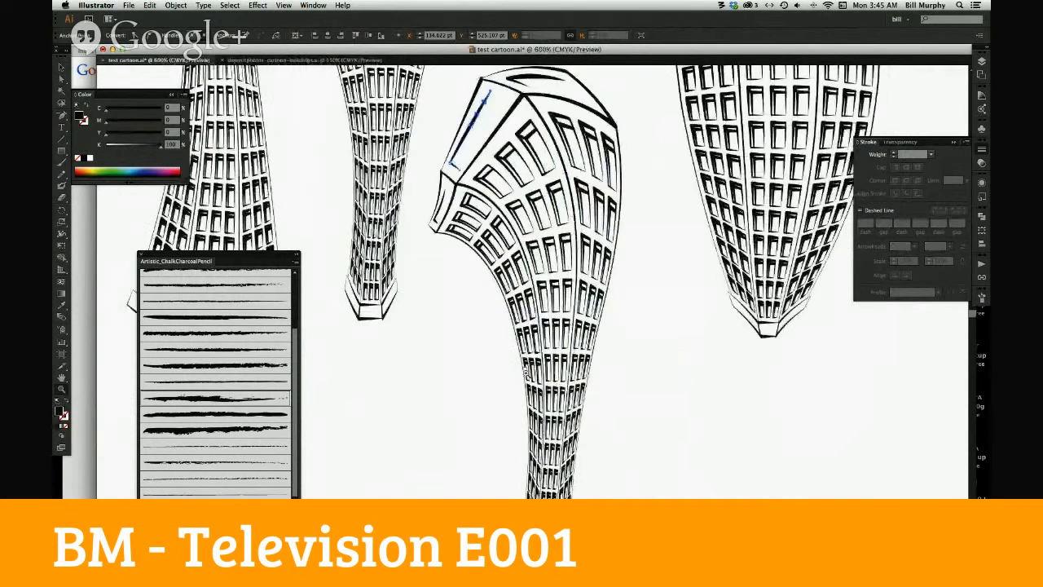
alt+click(497, 342)
key(v)
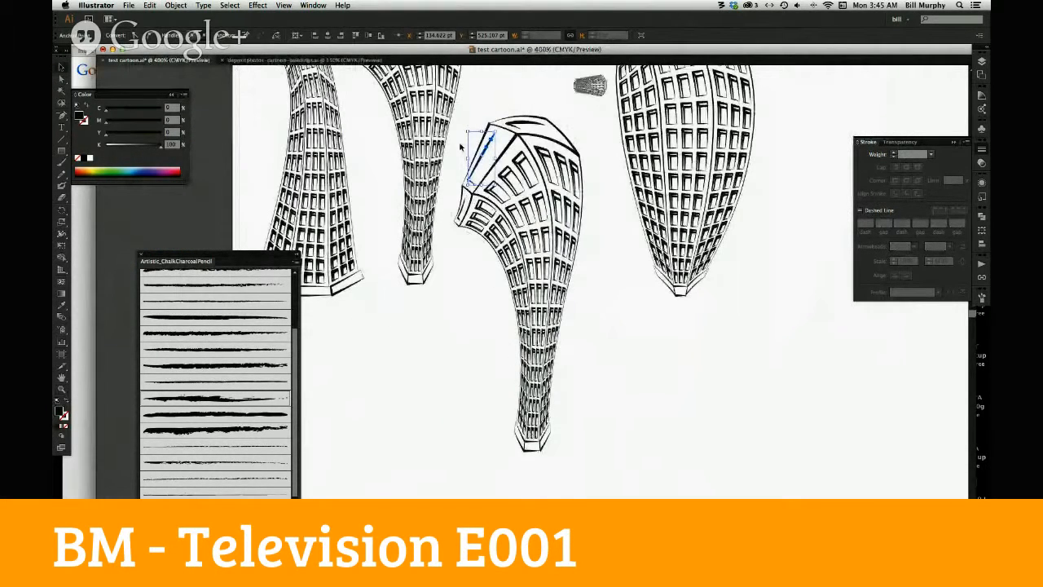
click(461, 146)
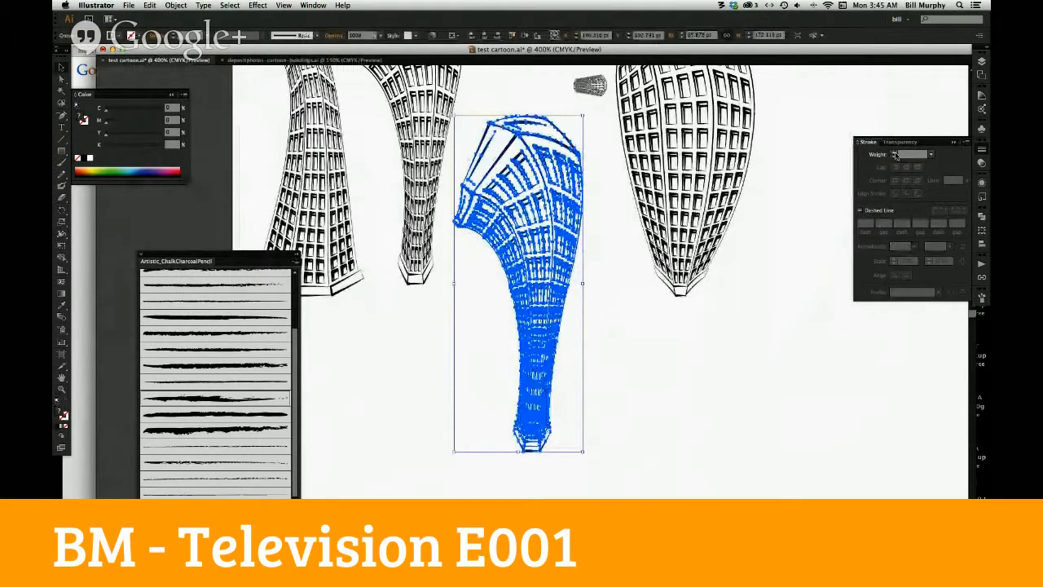
click(893, 154)
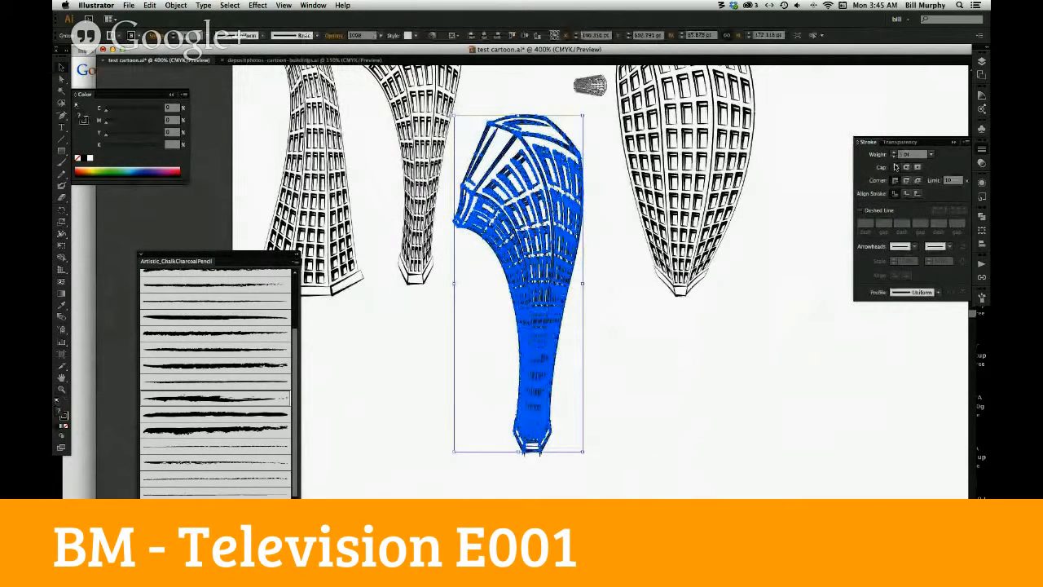
click(893, 157)
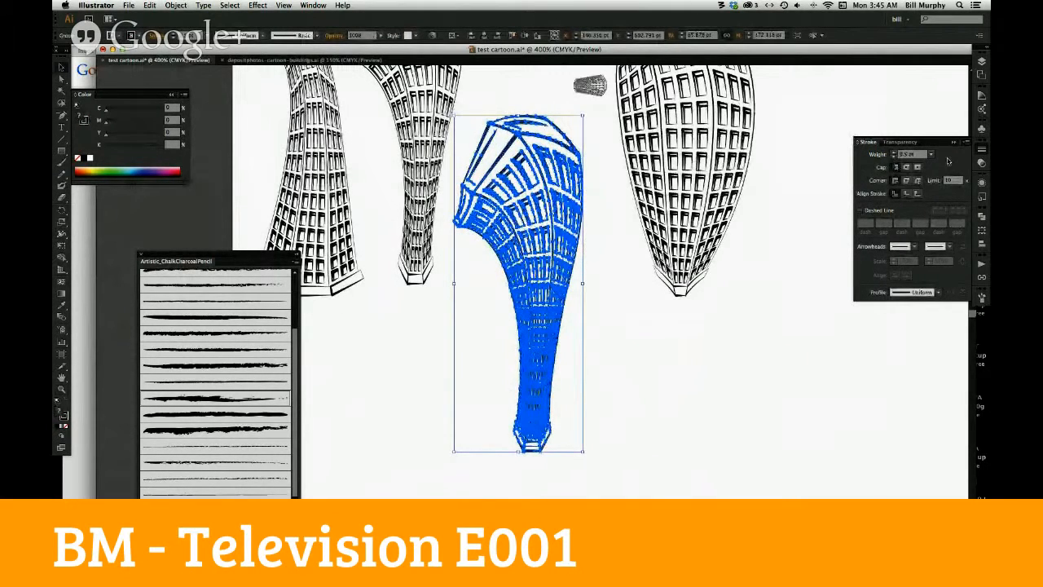
click(673, 386)
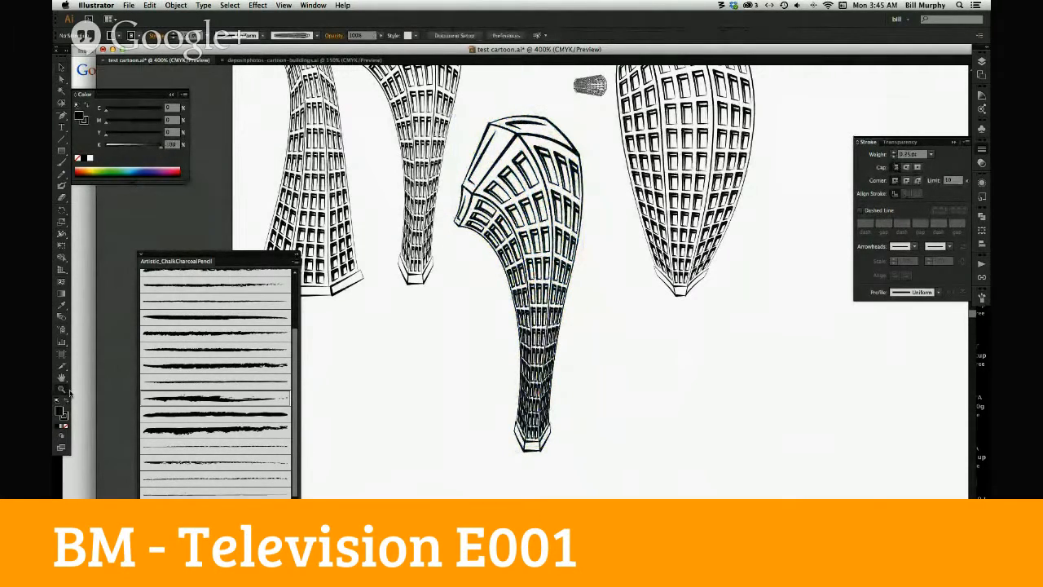
Duplicate the pointed building into the empty space below the towers and rotate the copy 90° so its tip points right
scroll(570, 281, up, 3)
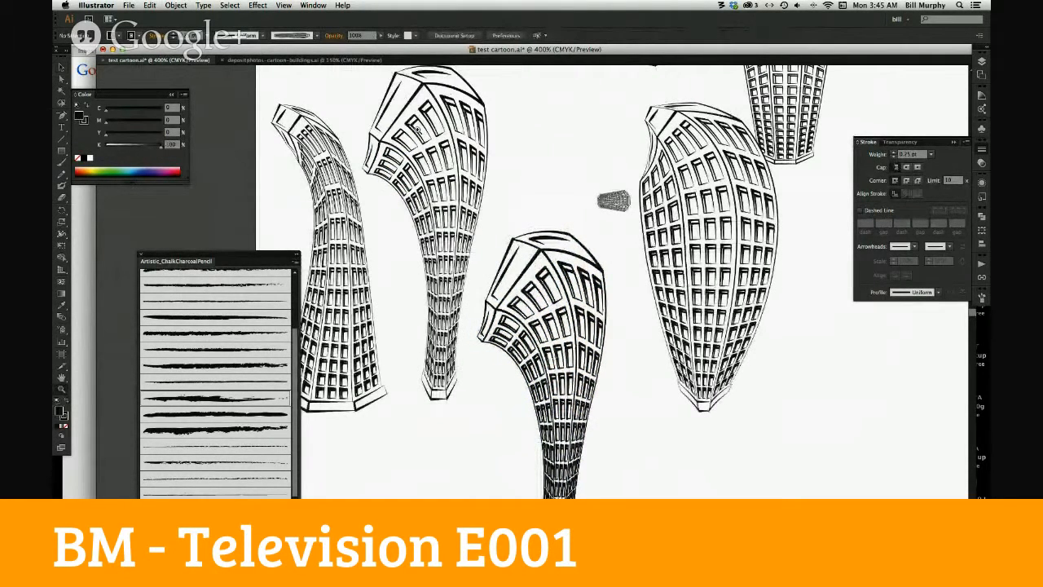
drag(620, 403, 620, 399)
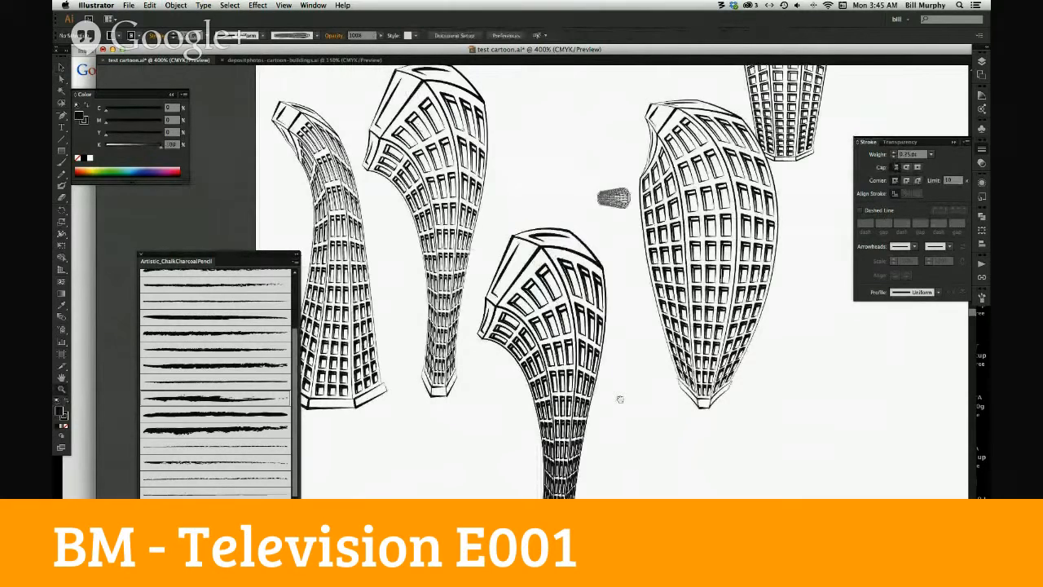
scroll(619, 399, down, 3)
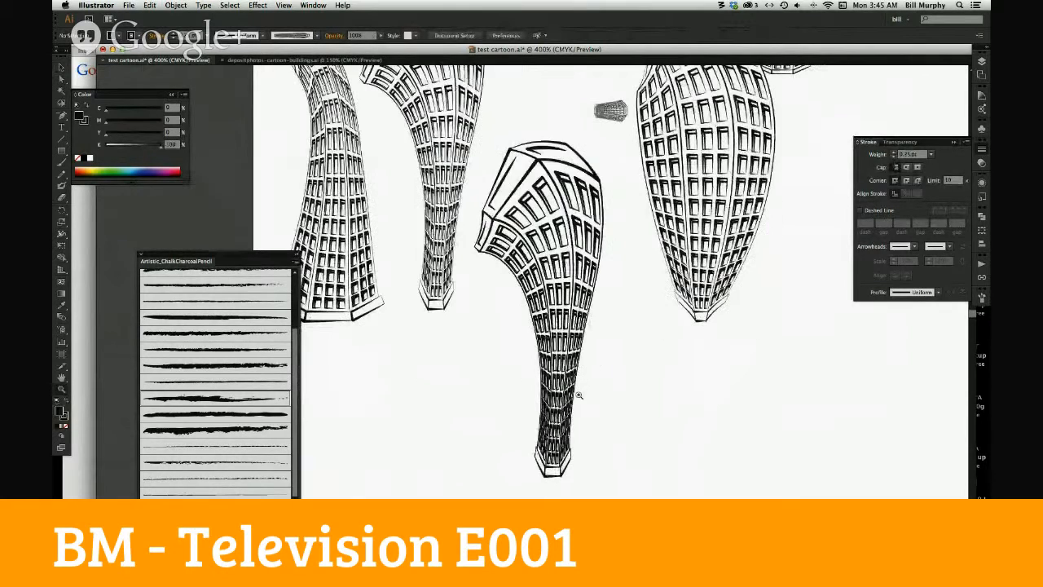
alt+click(611, 355)
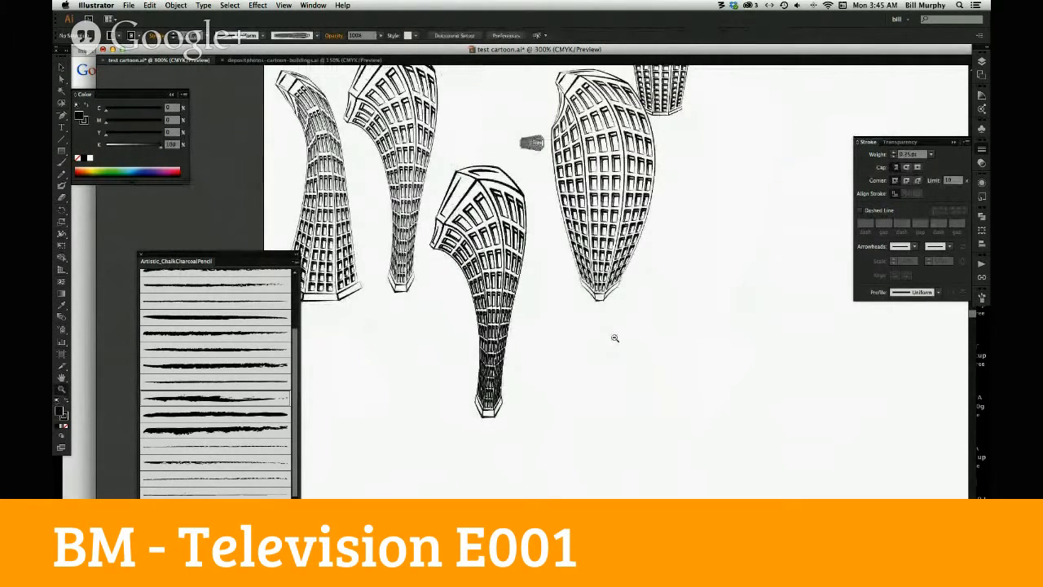
alt+click(614, 337)
drag(584, 409, 589, 447)
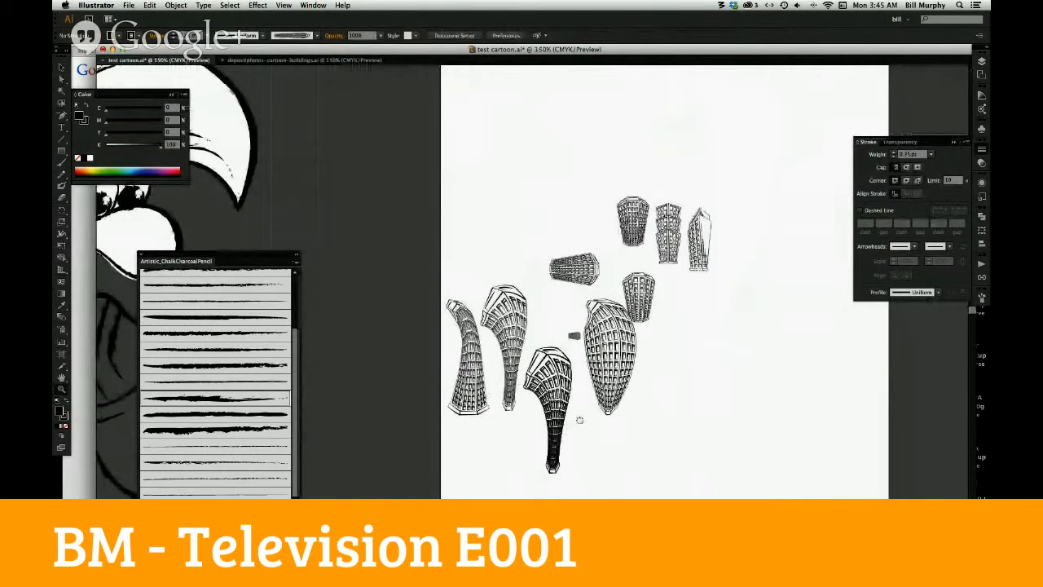
drag(698, 254, 643, 466)
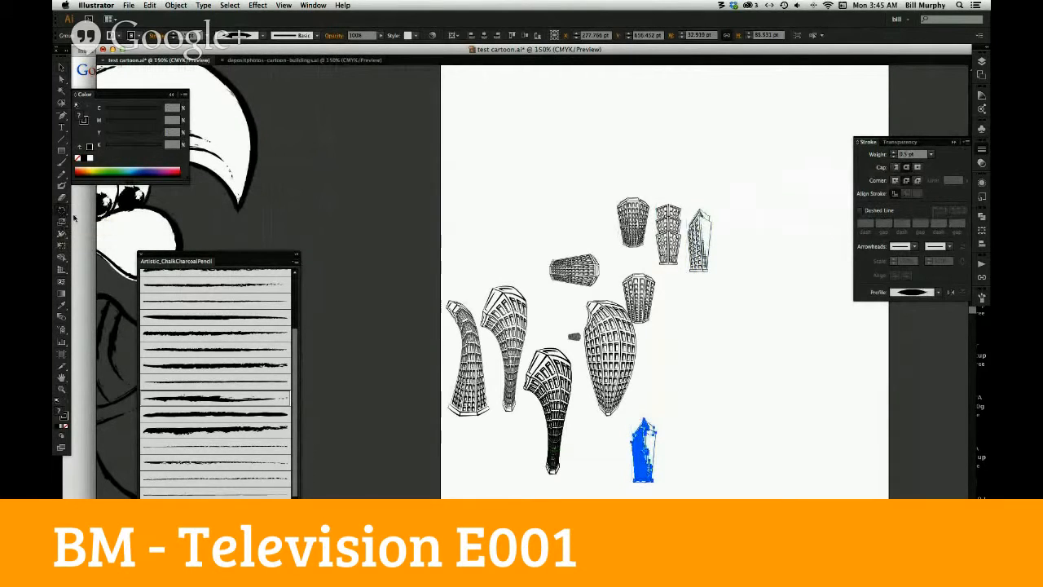
drag(680, 422, 710, 487)
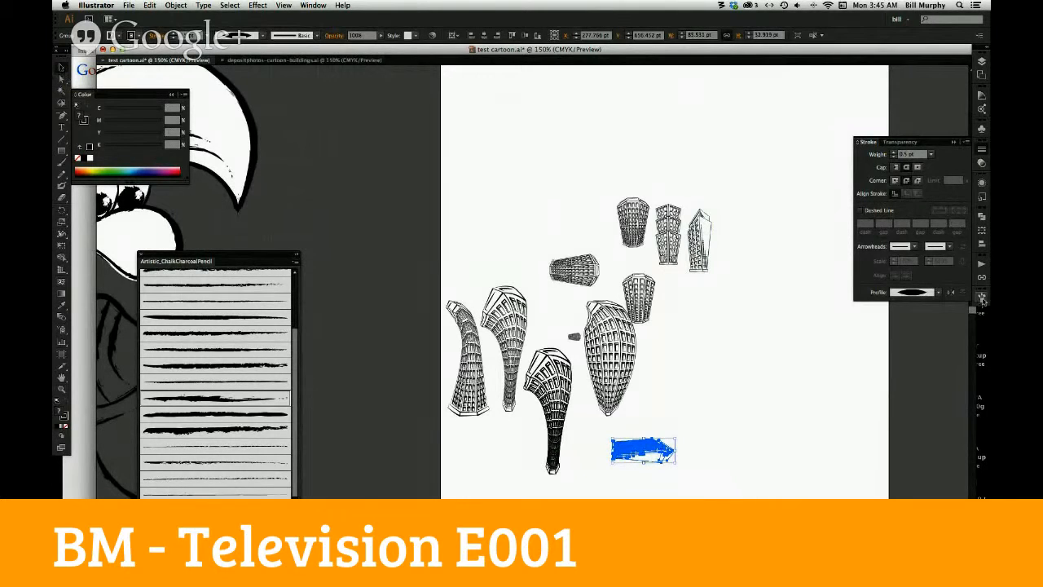
Scale the rotated building copy uniformly to 25%
click(981, 295)
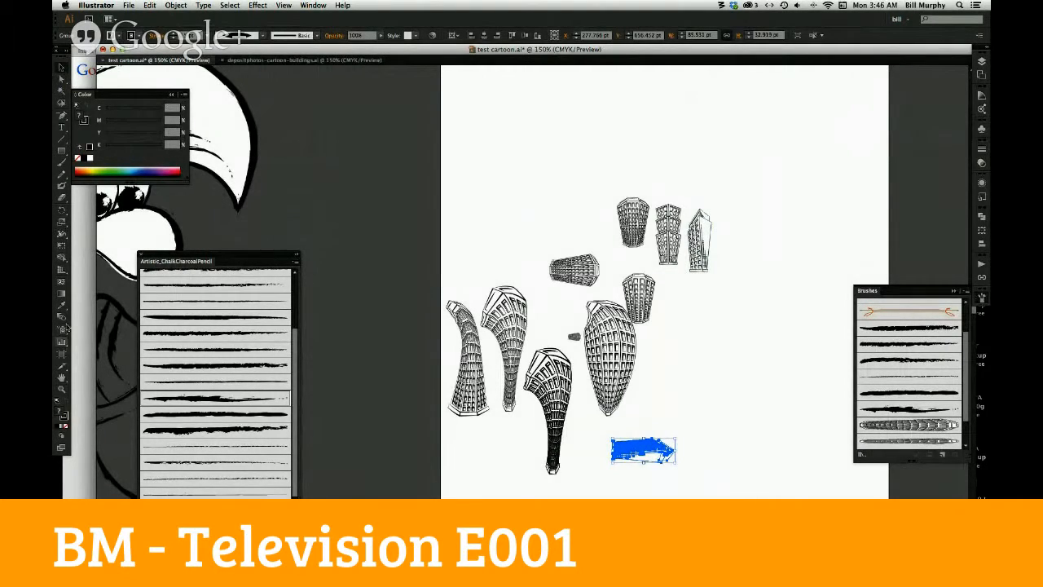
double_click(62, 224)
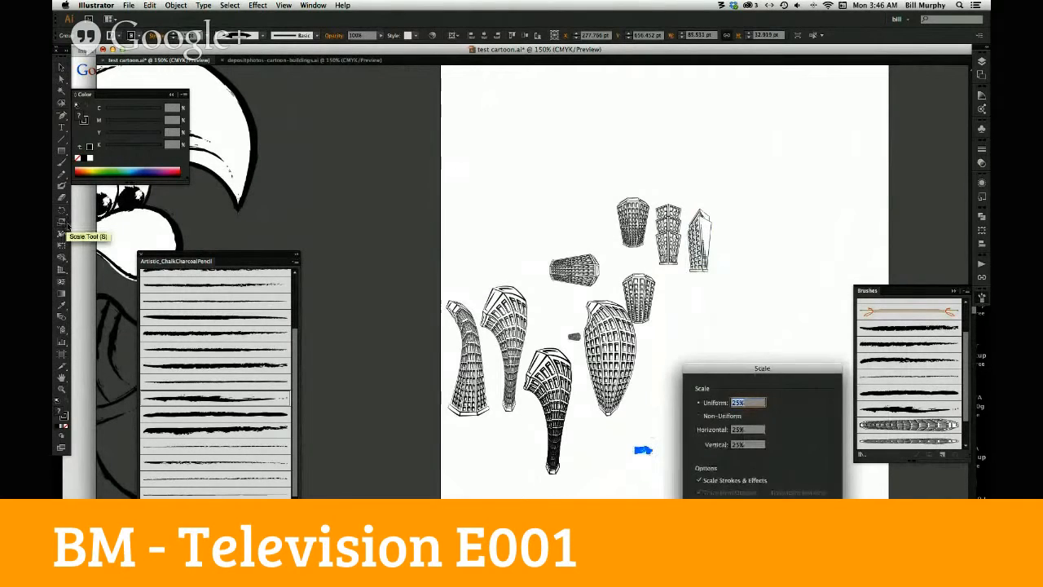
key(Return)
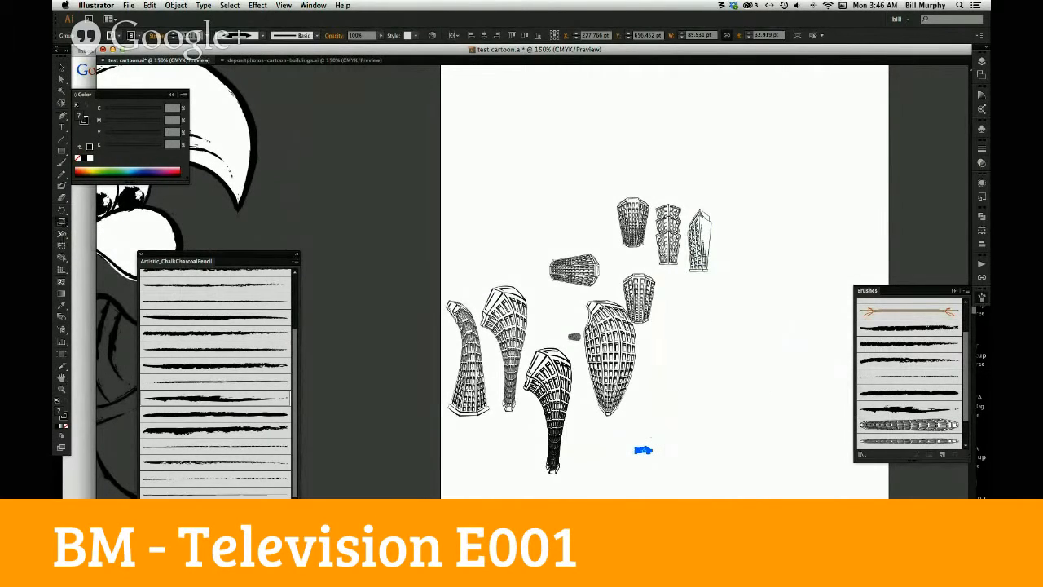
Create a new art brush from the scaled building, keeping the default name and options
click(62, 68)
mouse_move(643, 450)
mouse_down()
mouse_move(863, 426)
mouse_move(894, 440)
mouse_up()
click(441, 285)
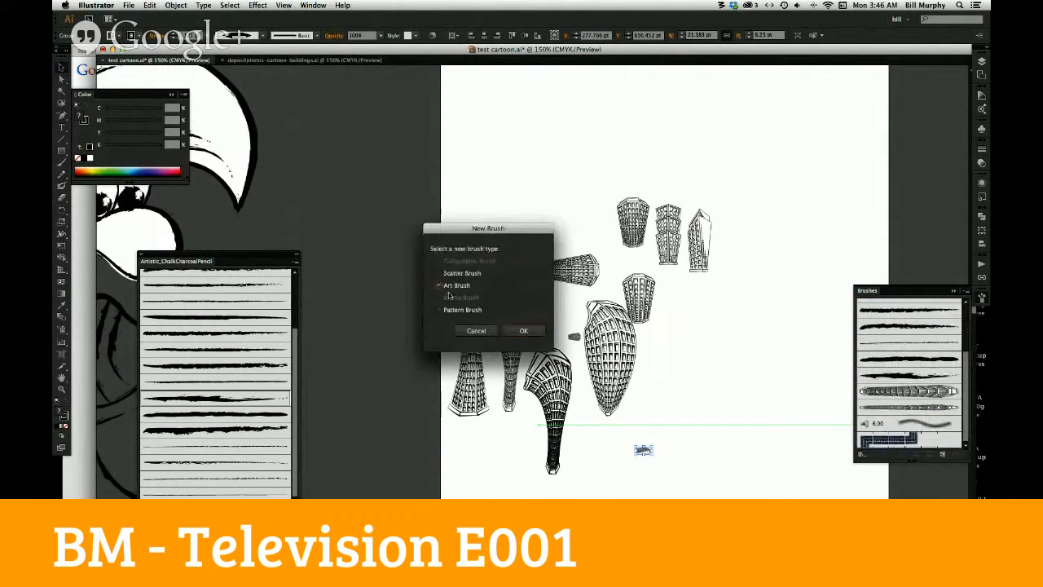
click(523, 331)
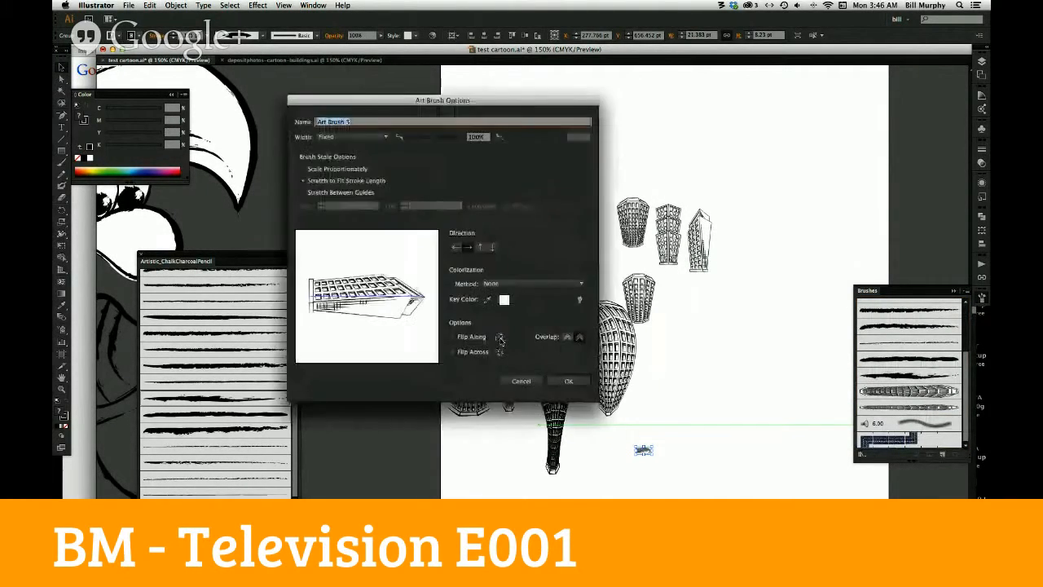
click(572, 383)
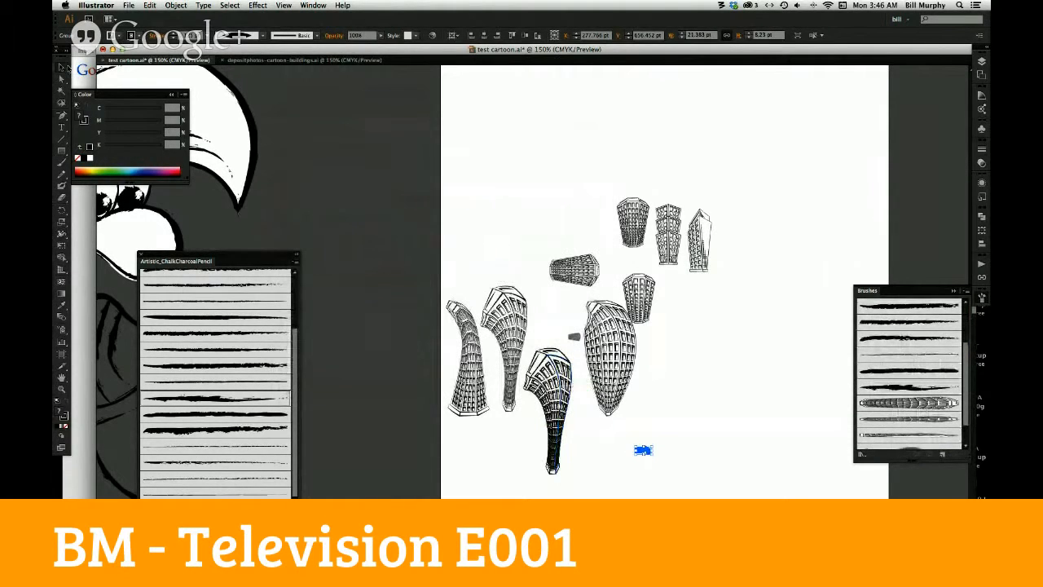
Try the new building brush on a duplicate of the expanded top-heavy tower, undo the brush, and move the duplicate to the page's upper right
click(557, 452)
drag(559, 453, 528, 486)
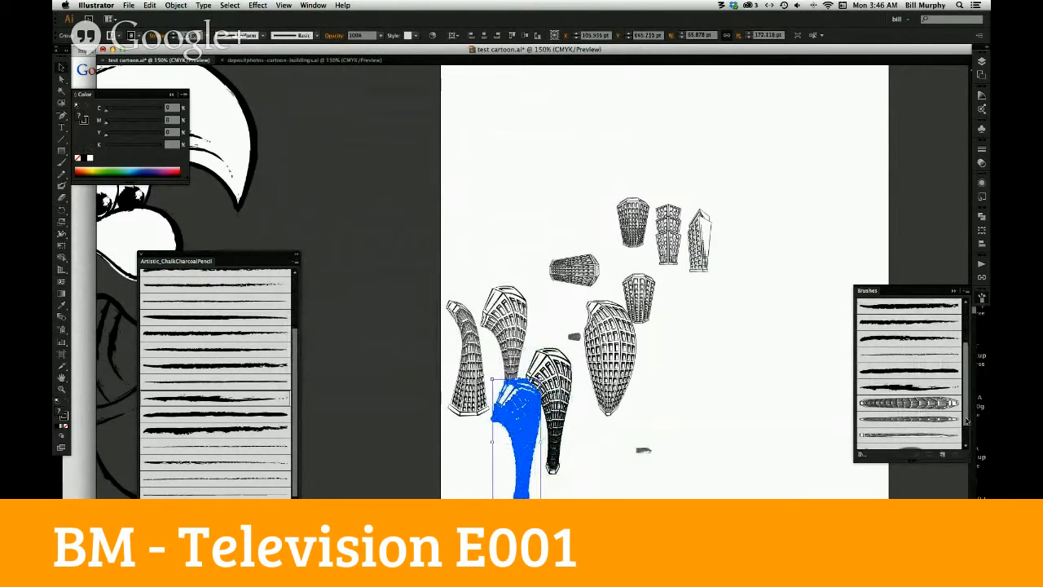
scroll(899, 408, down, 3)
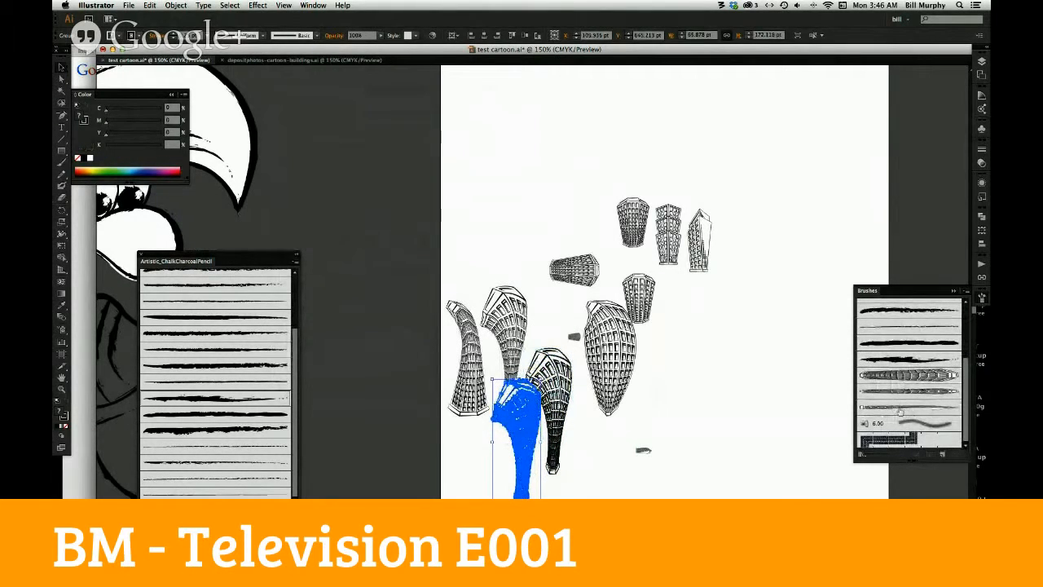
click(899, 408)
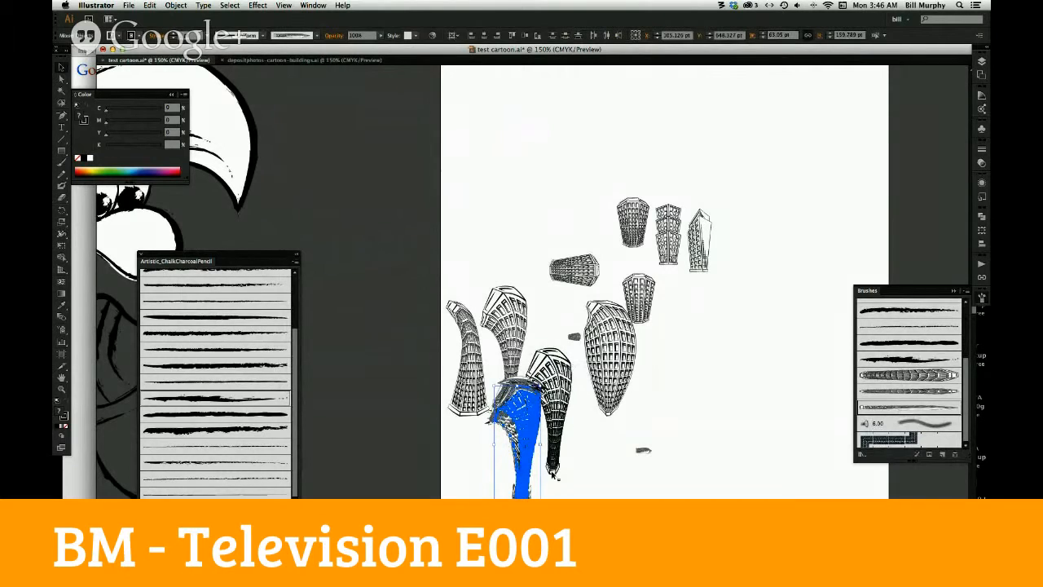
key(super+shift+a)
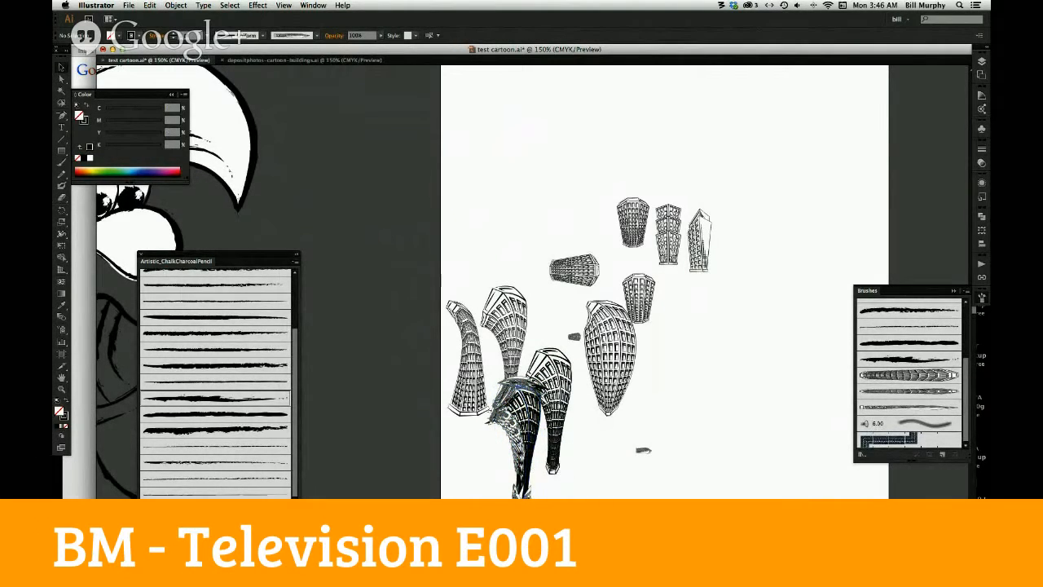
key(super+z)
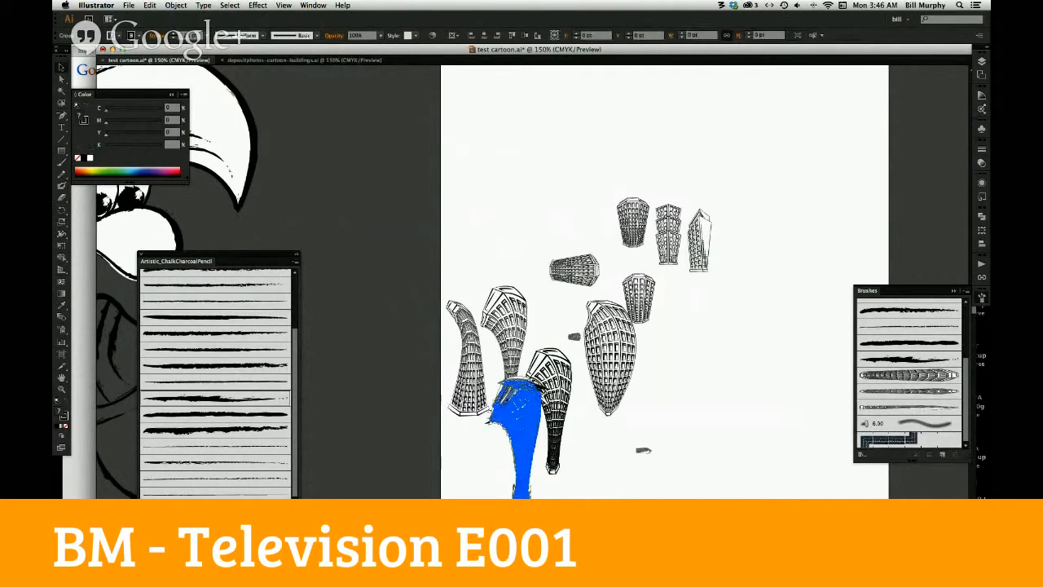
drag(638, 374, 790, 155)
Duplicate the original top-heavy tower to the right of the bulging tower and apply the new building brush to the copy
click(510, 389)
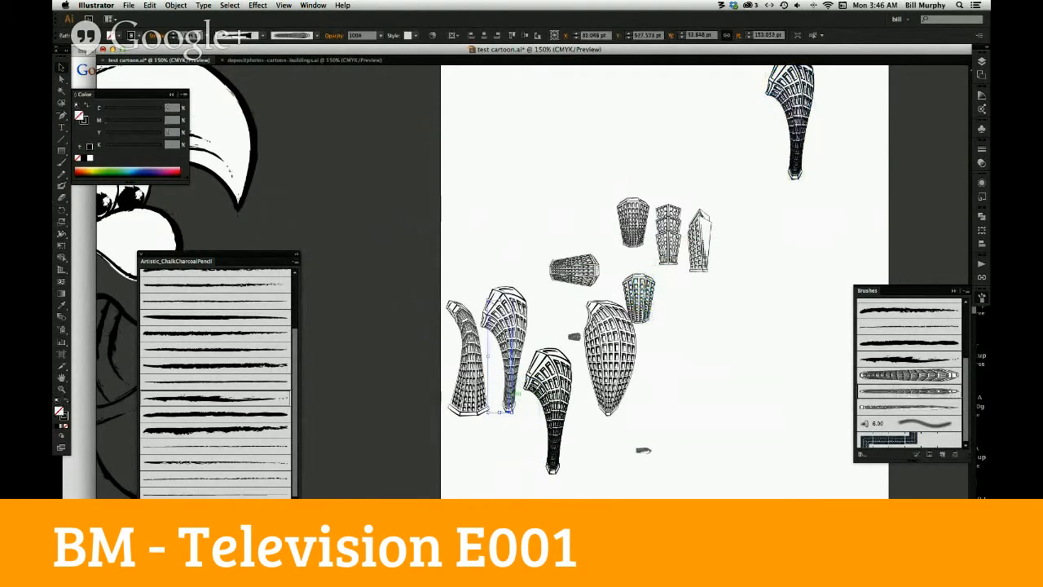
mouse_move(510, 389)
mouse_down()
mouse_move(692, 424)
mouse_move(713, 450)
mouse_up()
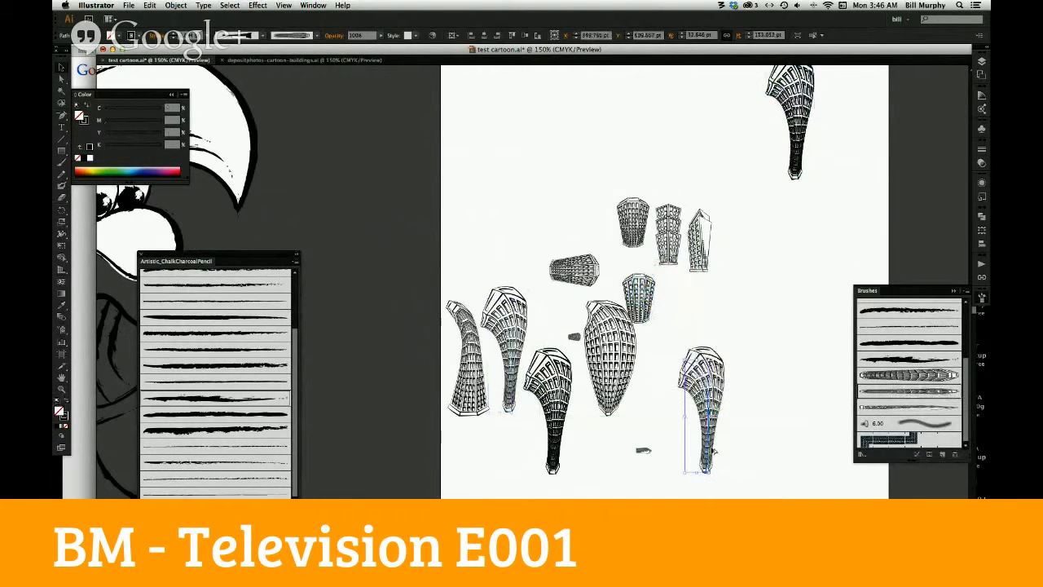
click(907, 422)
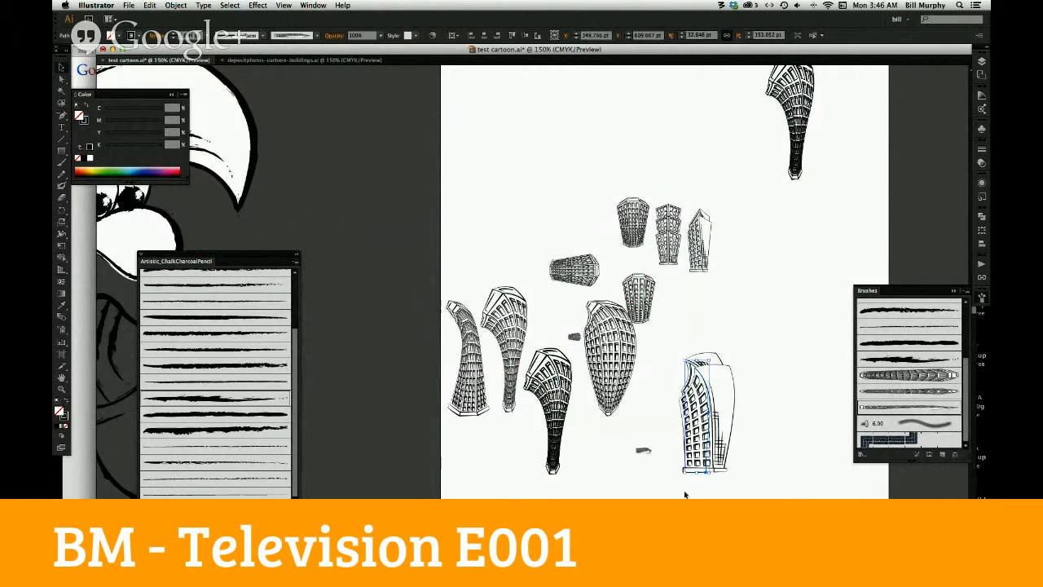
Widen the top of the newly brushed building with the Width tool and narrow its base to a slim foot
click(61, 389)
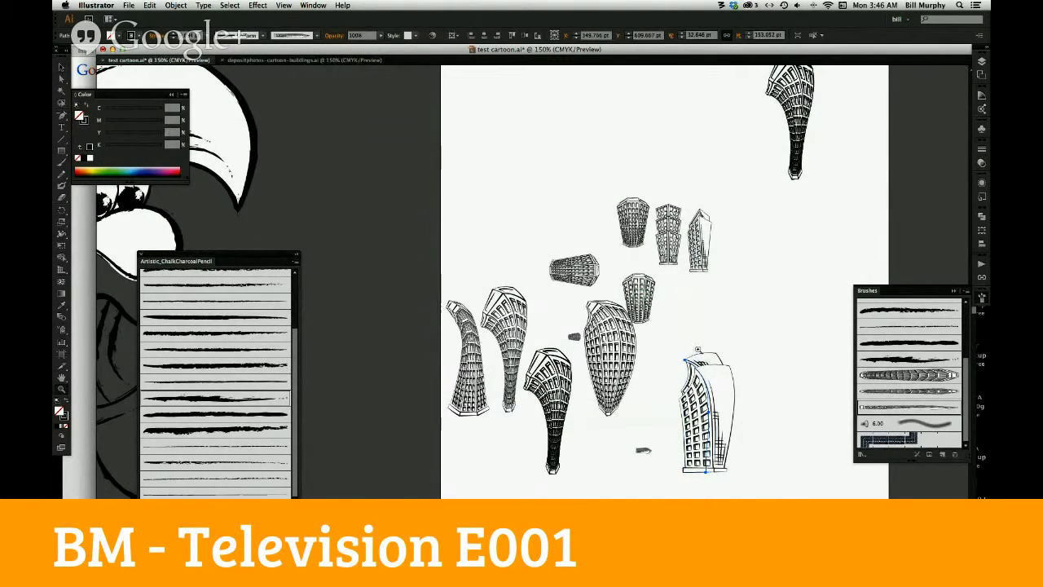
drag(653, 345, 757, 498)
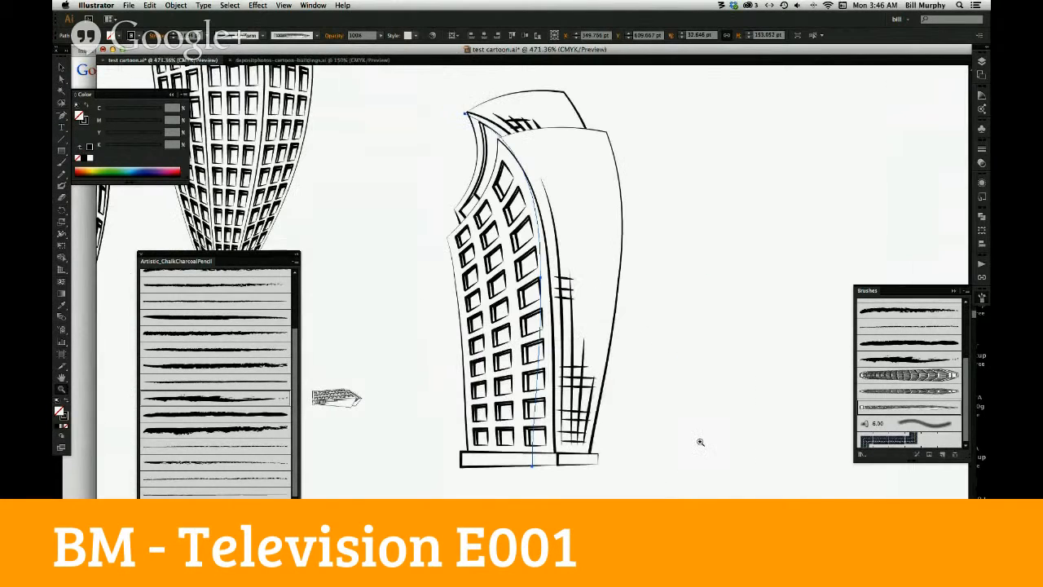
key(shift+w)
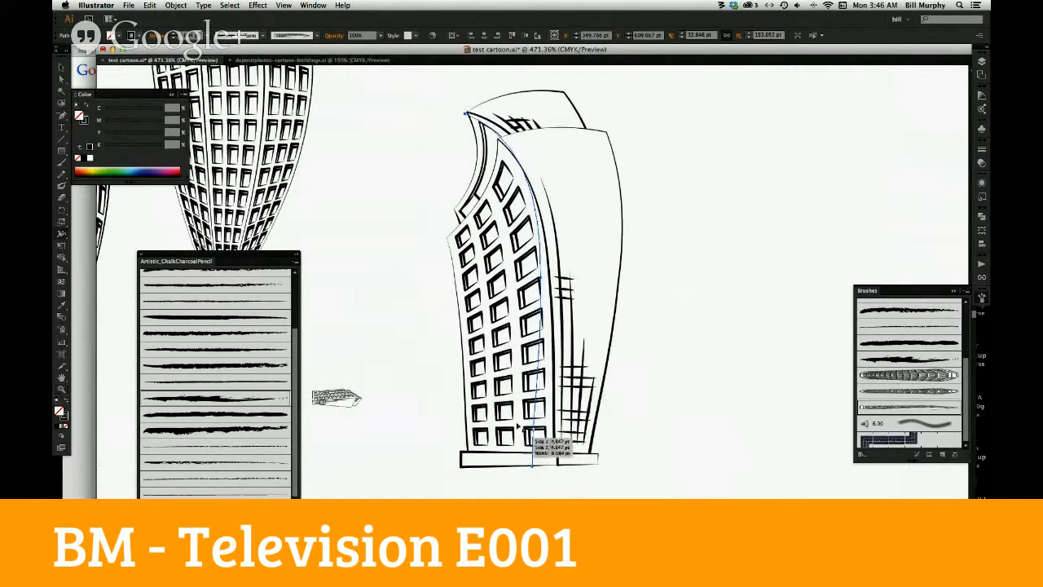
mouse_move(466, 116)
mouse_down()
mouse_move(428, 205)
mouse_move(383, 257)
mouse_up()
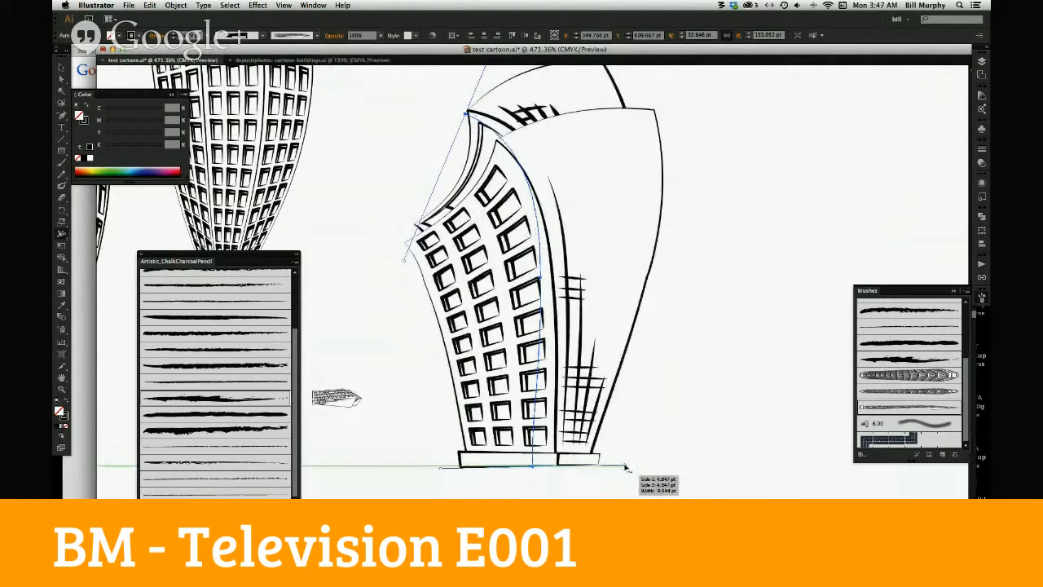
drag(625, 467, 553, 474)
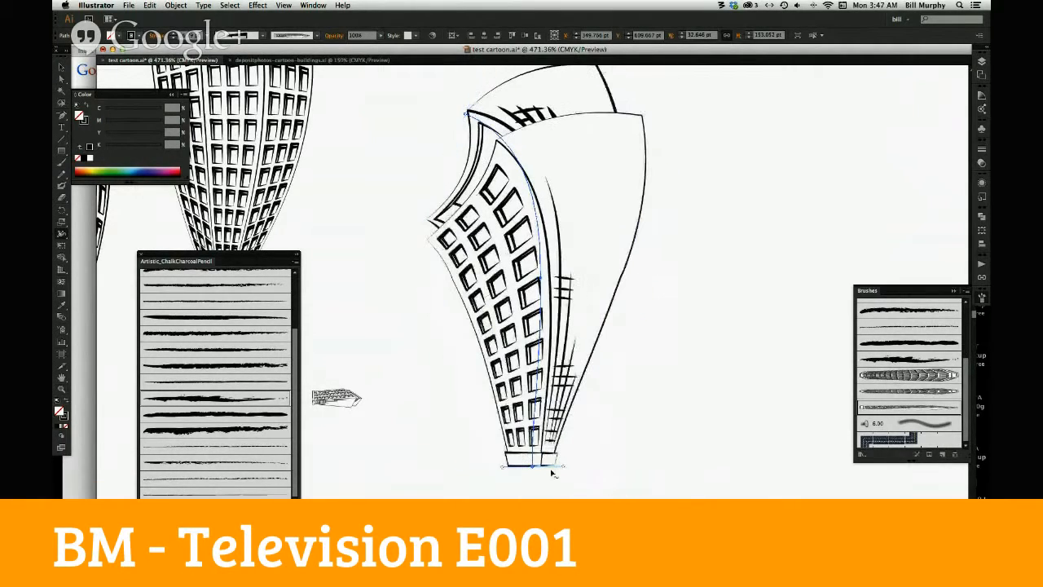
Move the bulging tower and the flared-base tower onto the dark top-heavy tower so the three overlap as a cluster
click(62, 389)
alt+click(633, 360)
alt+click(633, 360)
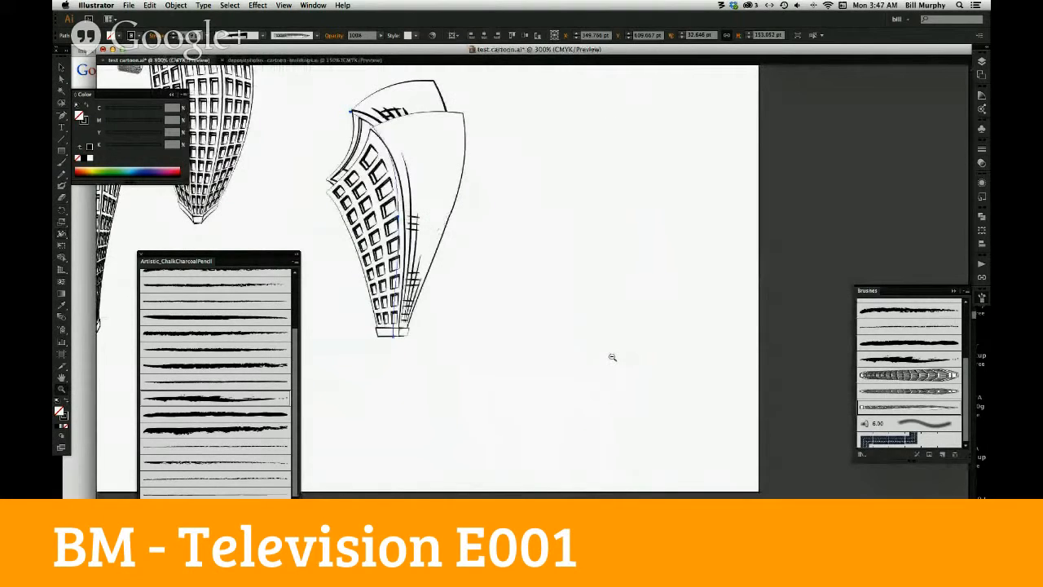
alt+click(611, 357)
alt+click(612, 356)
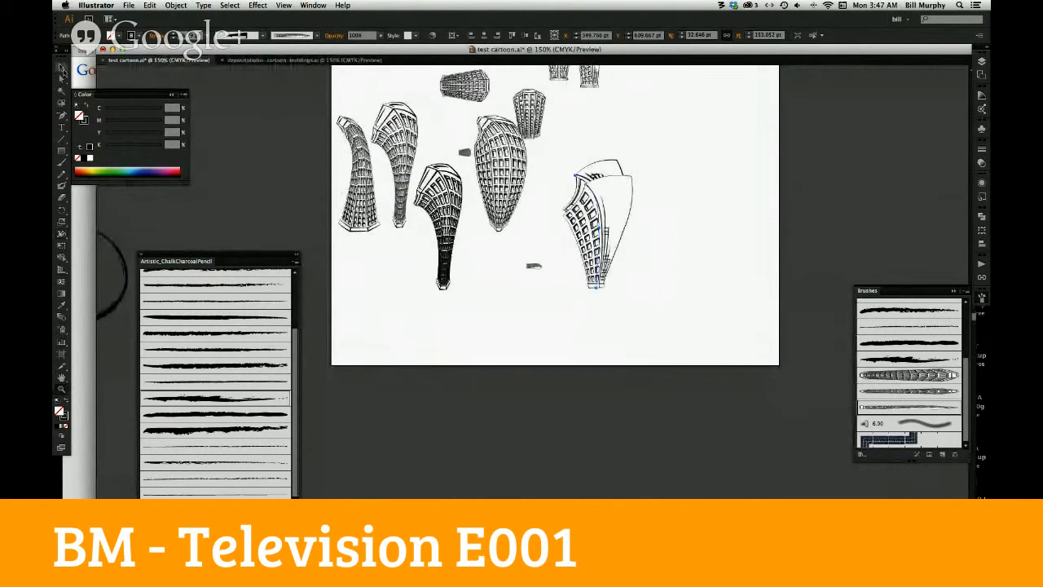
key(v)
click(535, 376)
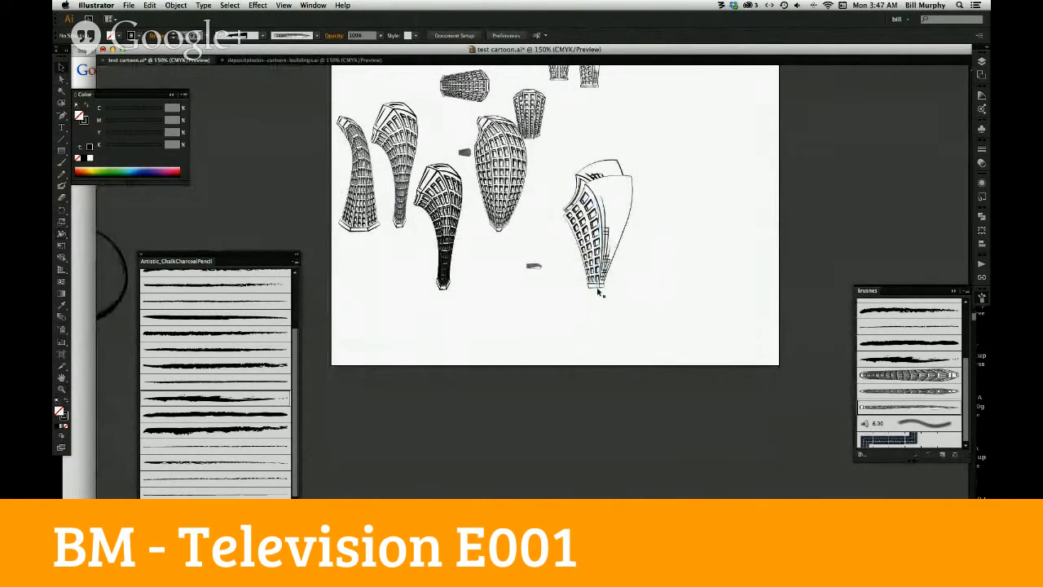
drag(494, 234, 466, 302)
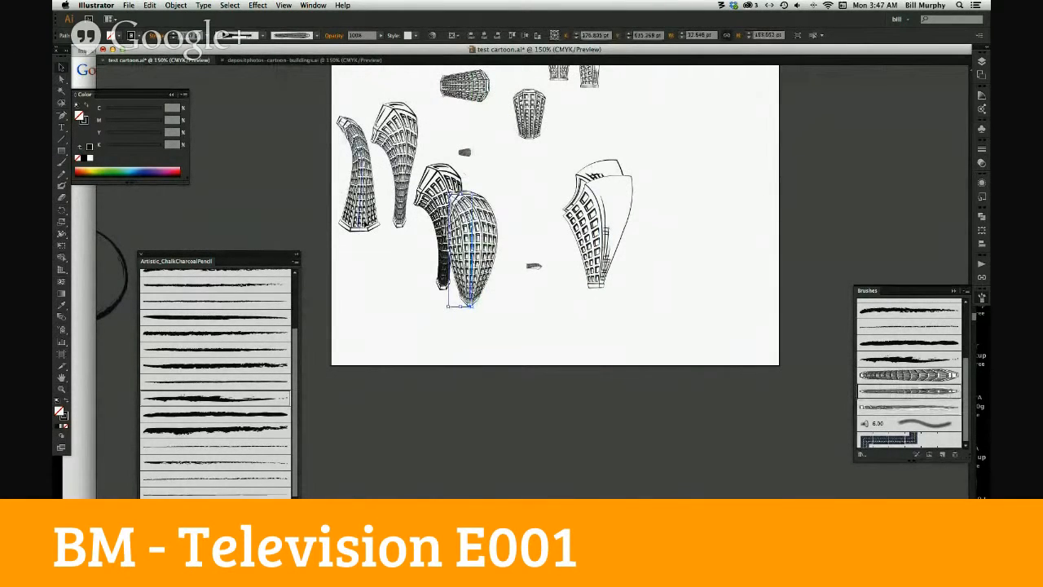
drag(365, 222, 452, 310)
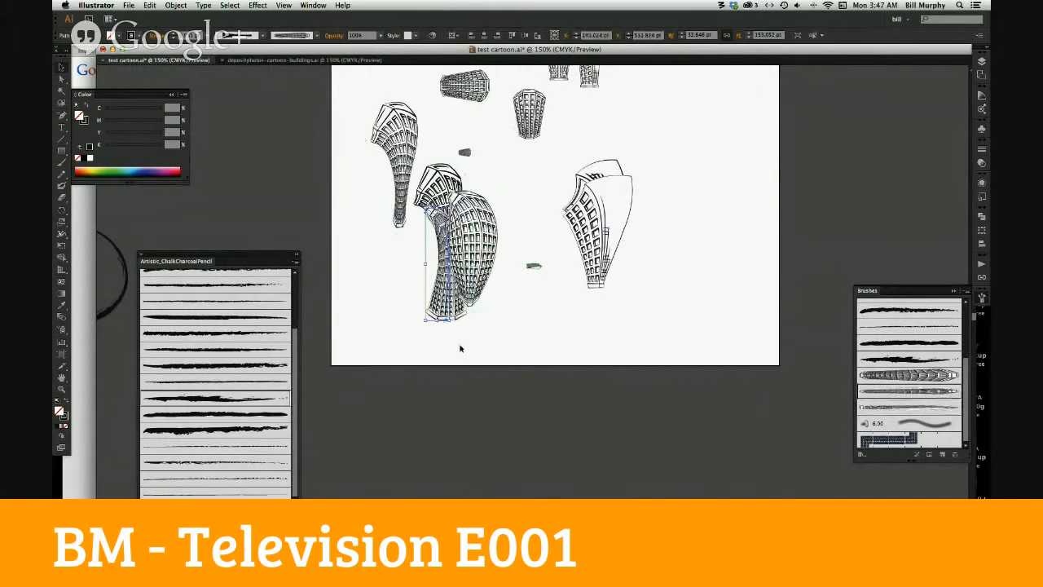
double_click(468, 297)
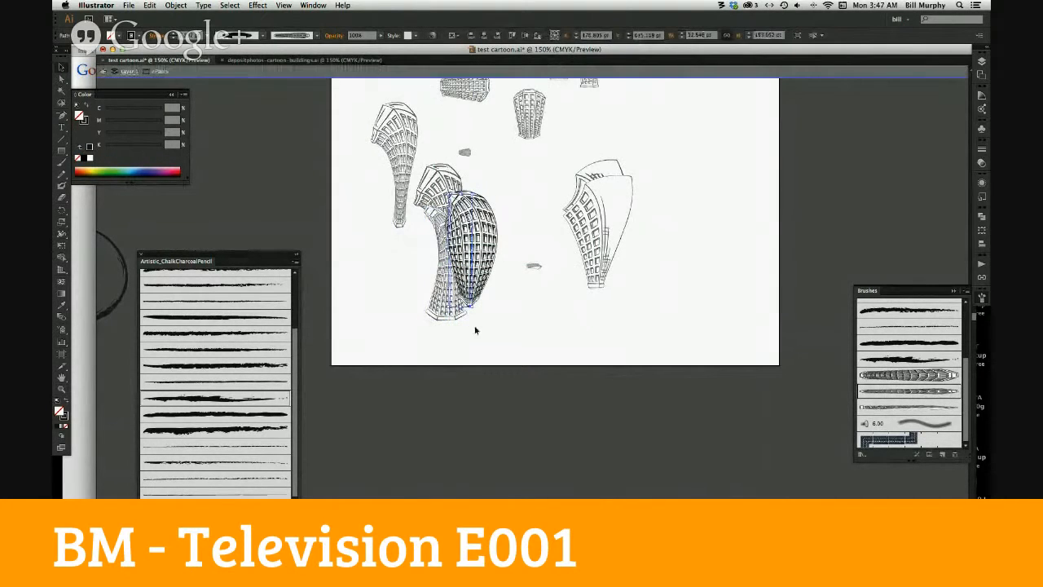
click(484, 307)
double_click(487, 305)
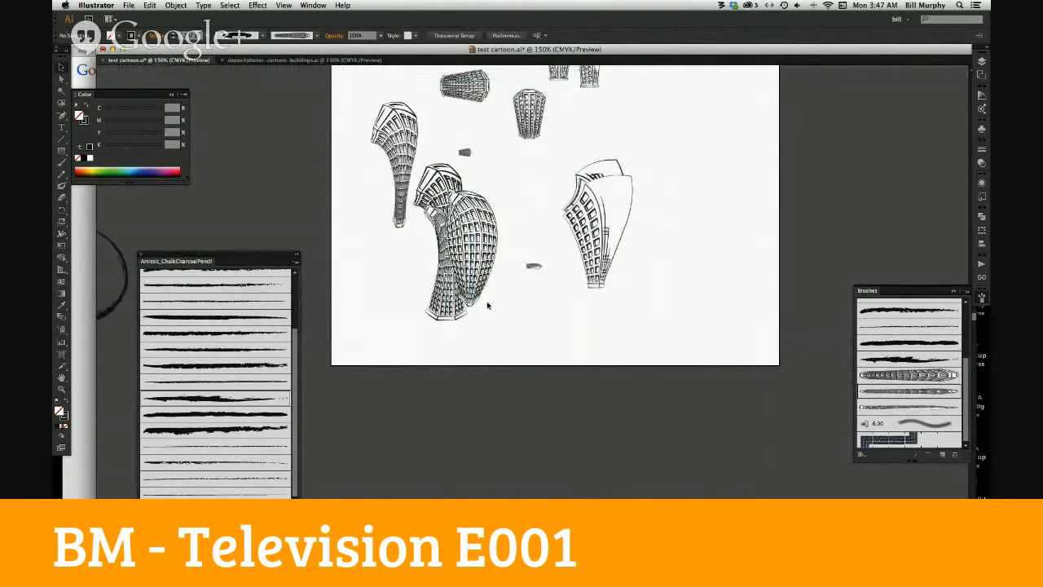
drag(475, 302, 475, 319)
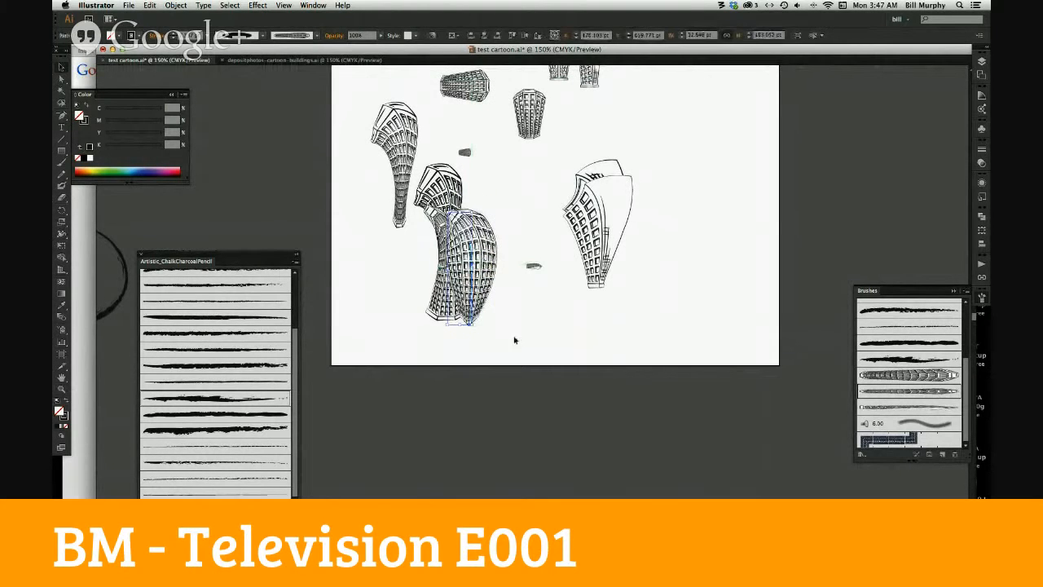
click(511, 344)
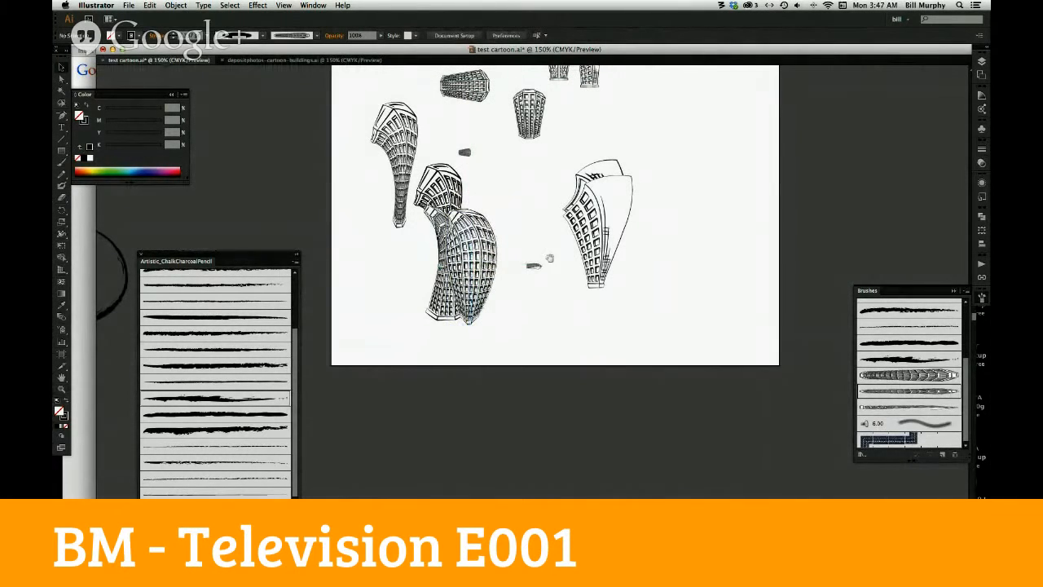
scroll(549, 257, up, 5)
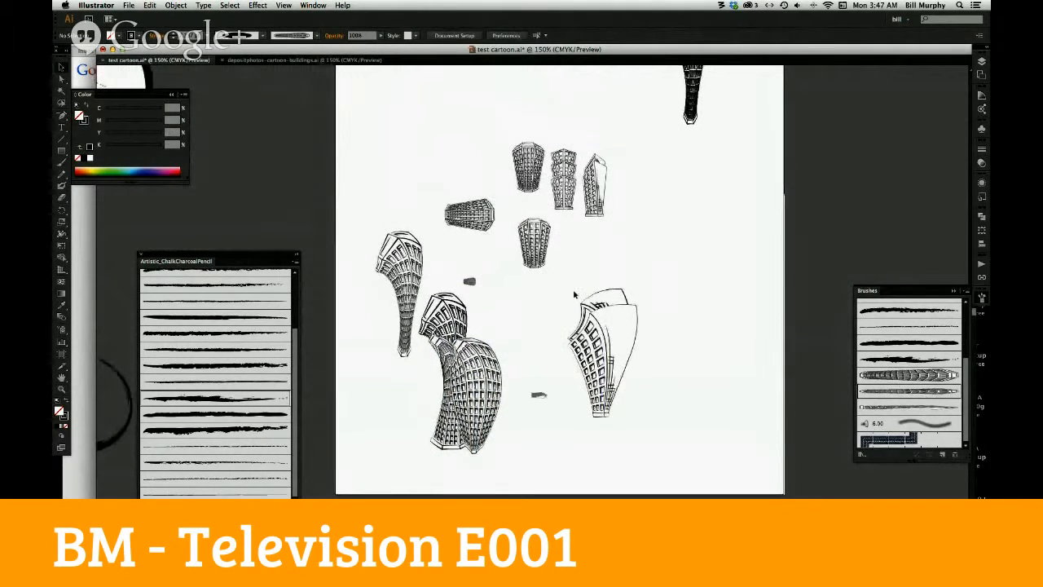
drag(574, 294, 626, 377)
click(653, 356)
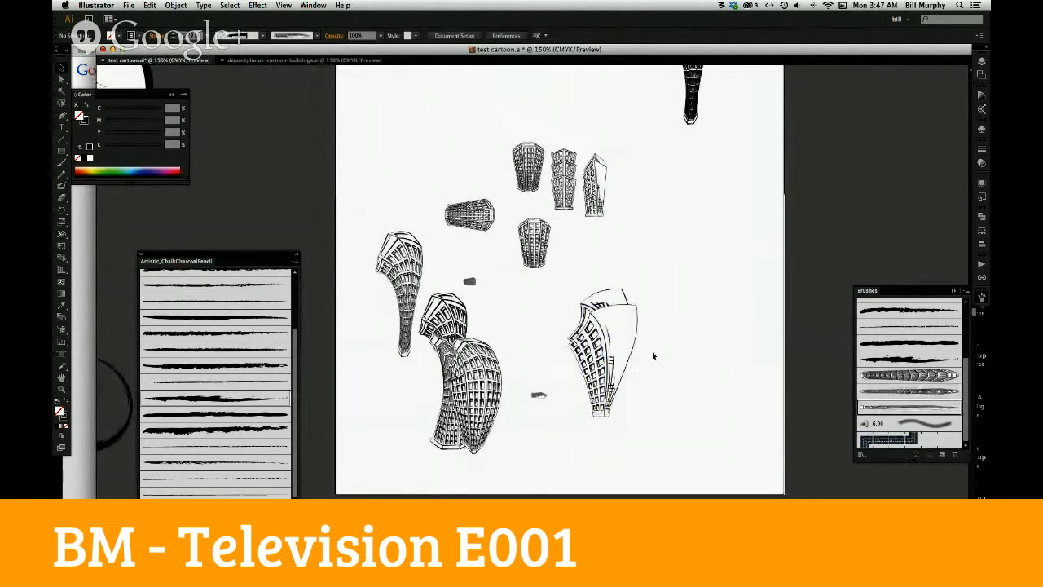
Switch to the depositphotos-cartoon-buildings.ai document and collapse the Artistic_ChalkCharcoalPencil brush library
click(295, 60)
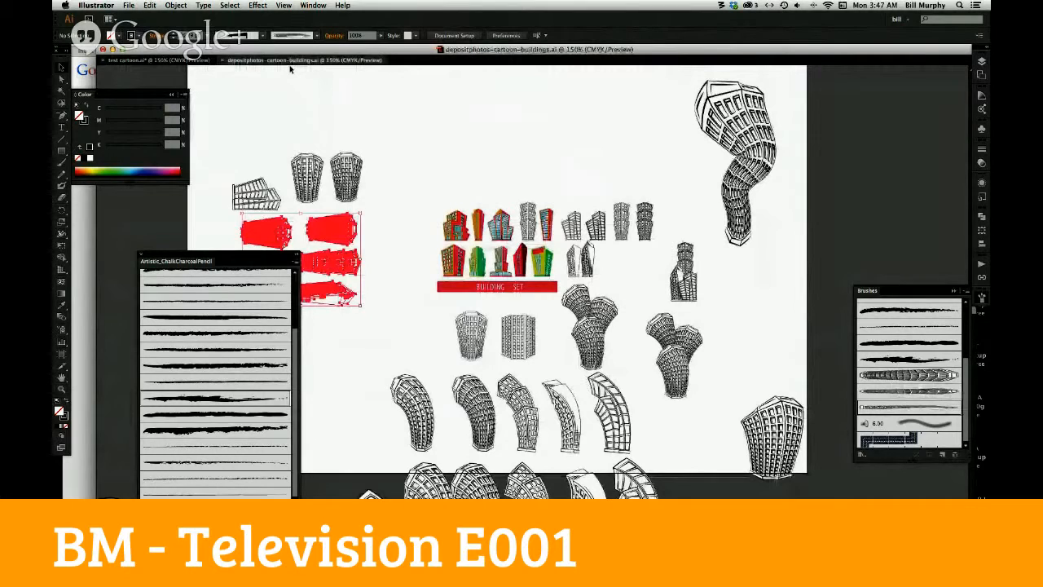
click(681, 472)
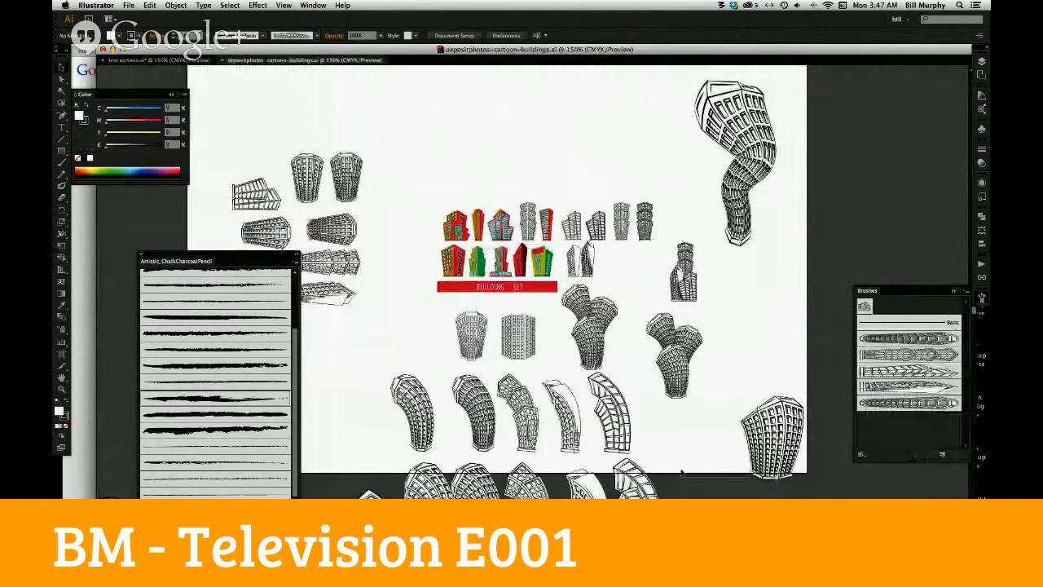
scroll(681, 472, down, 5)
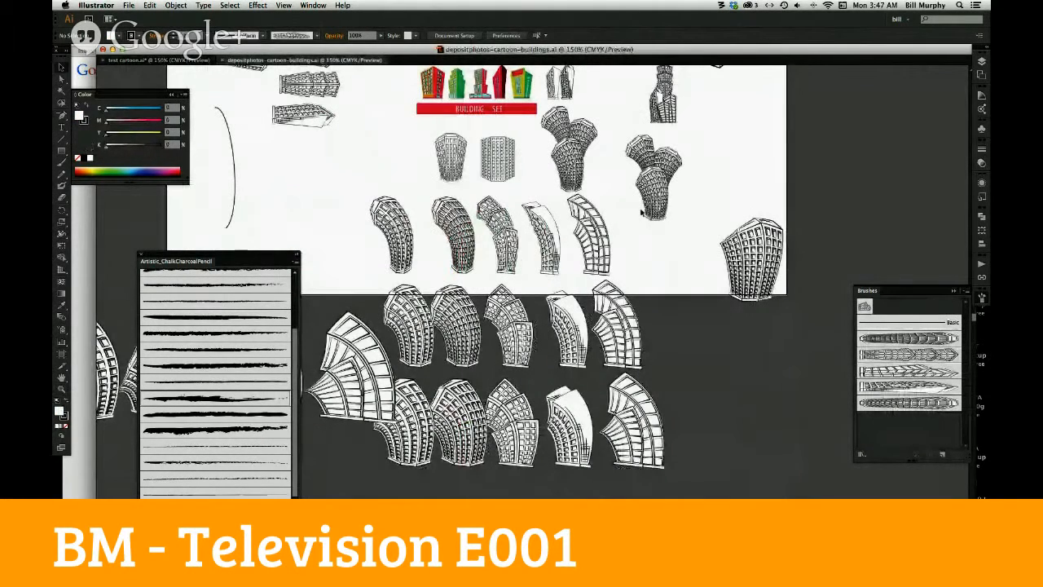
click(295, 254)
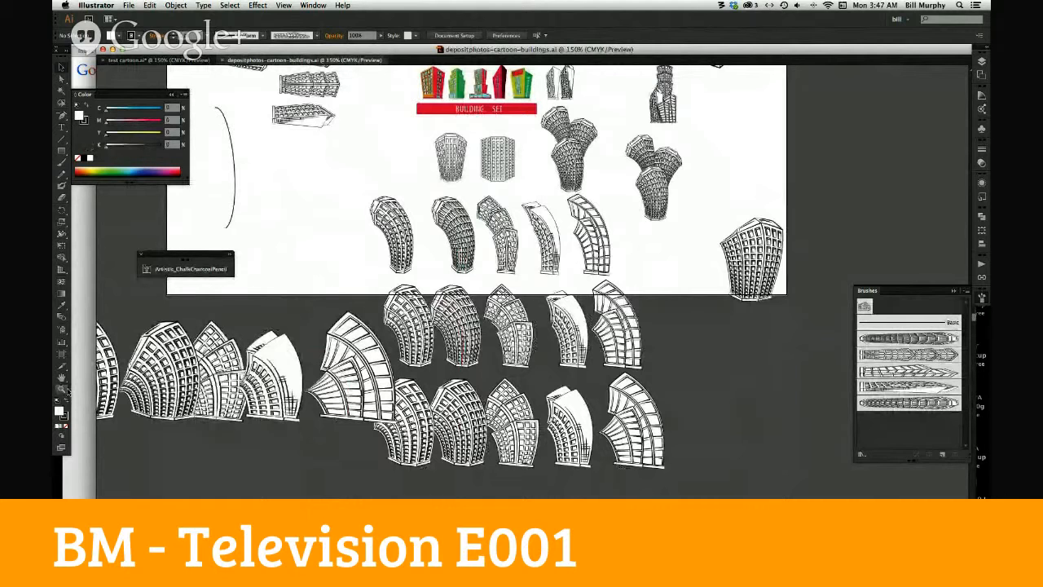
key(super+equal)
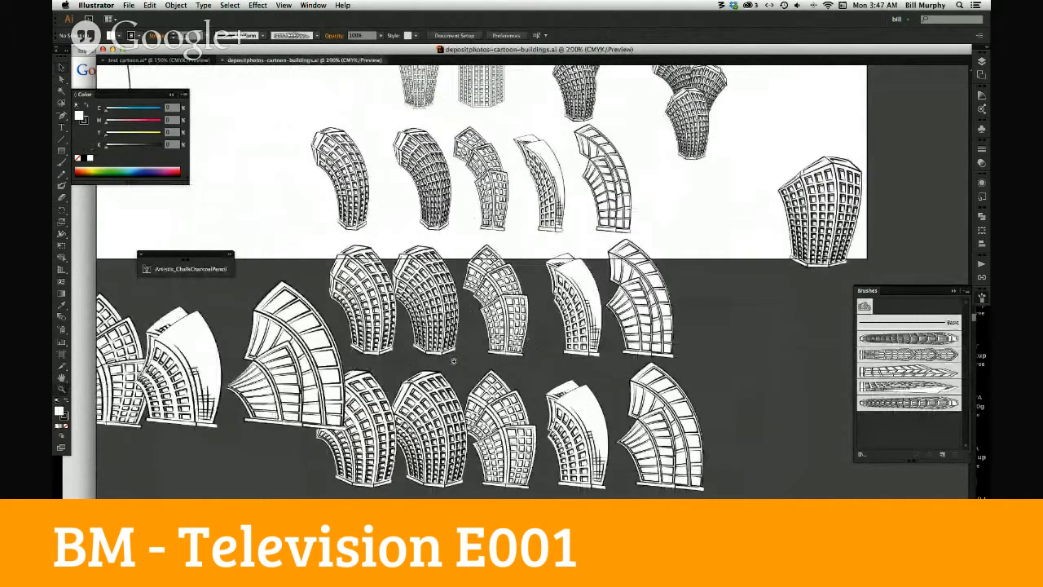
Examine the rows of bent buildings on and below the page by selecting them to compare their paths and stroke widths
click(62, 68)
drag(303, 159, 650, 193)
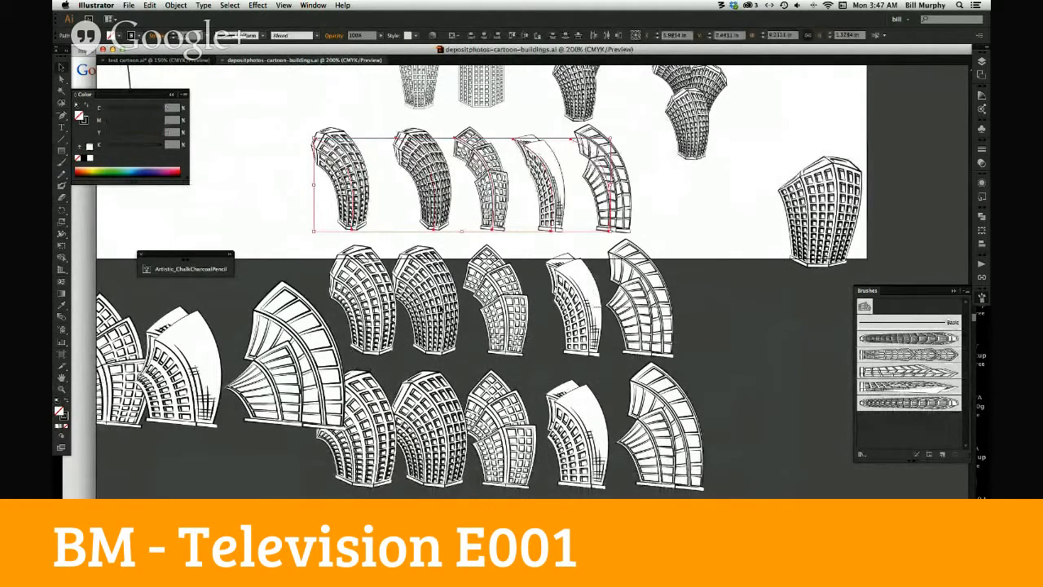
drag(684, 326, 376, 311)
drag(707, 448, 372, 440)
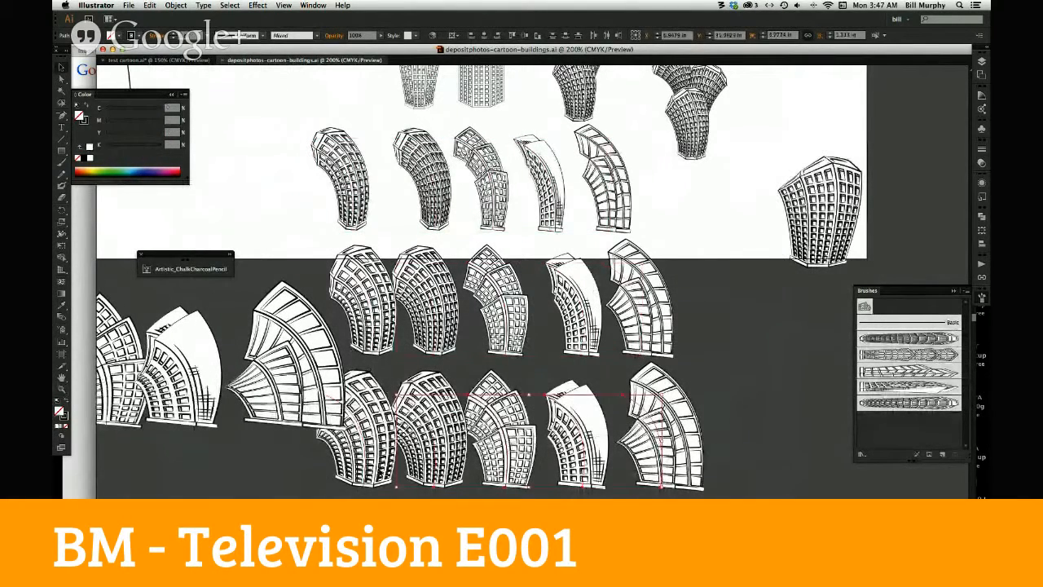
click(358, 456)
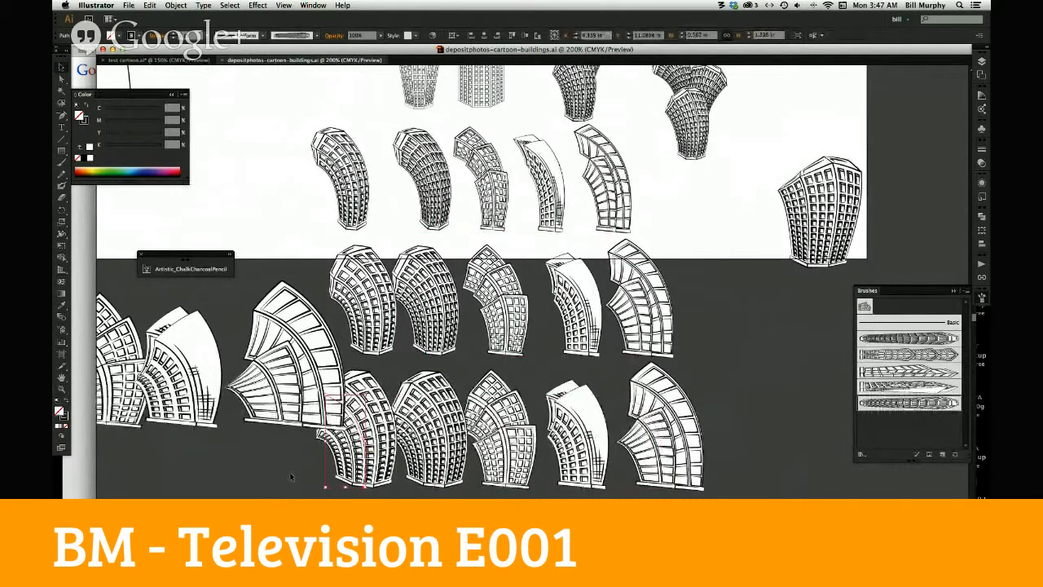
click(299, 326)
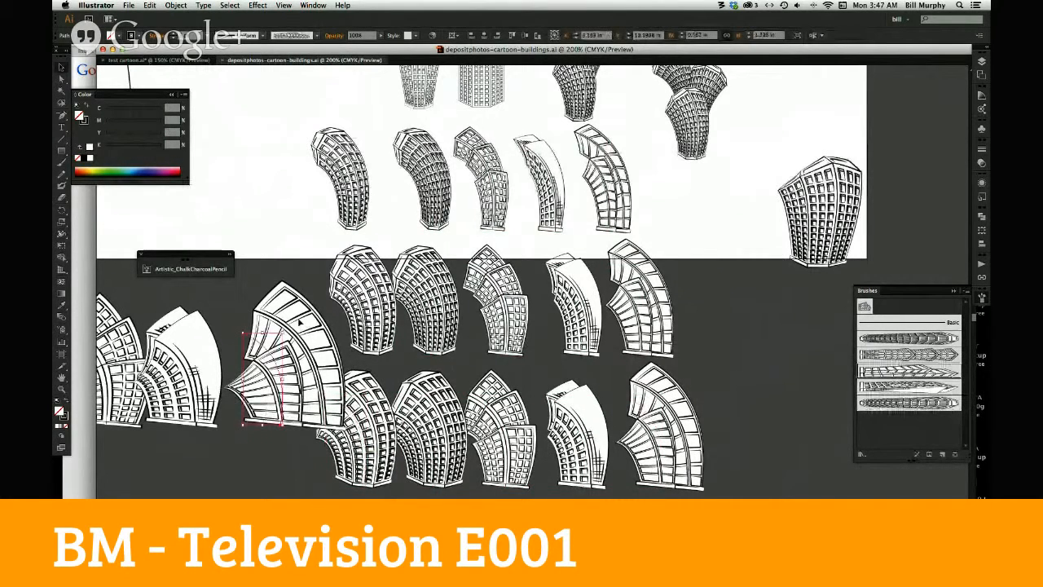
click(254, 480)
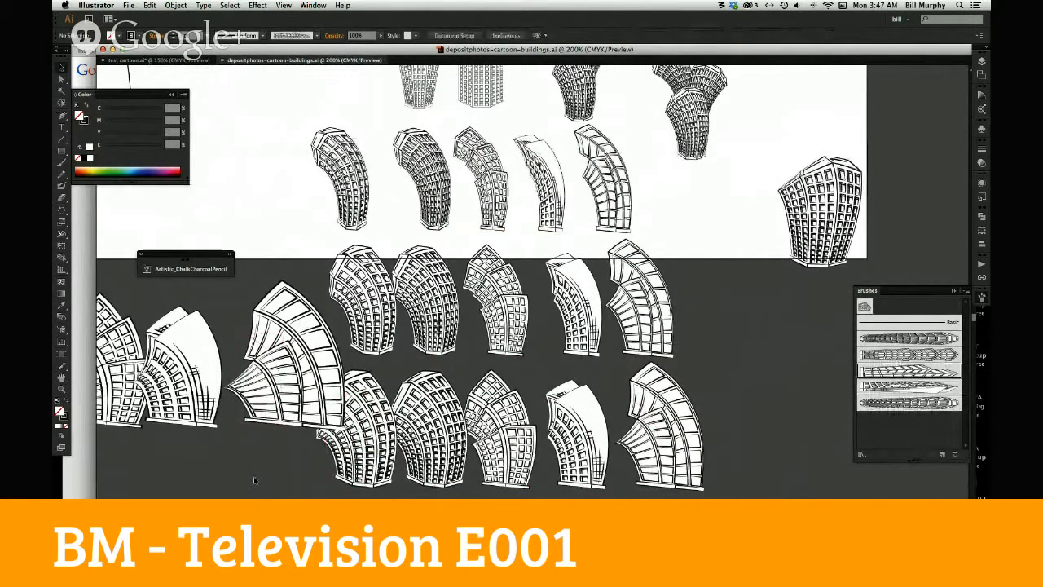
drag(344, 463, 379, 456)
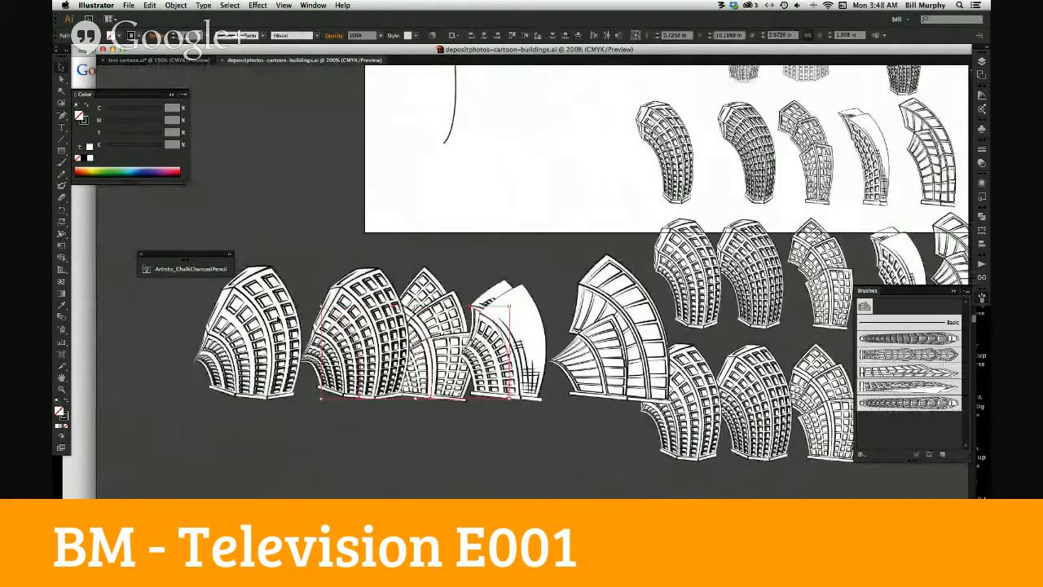
click(250, 321)
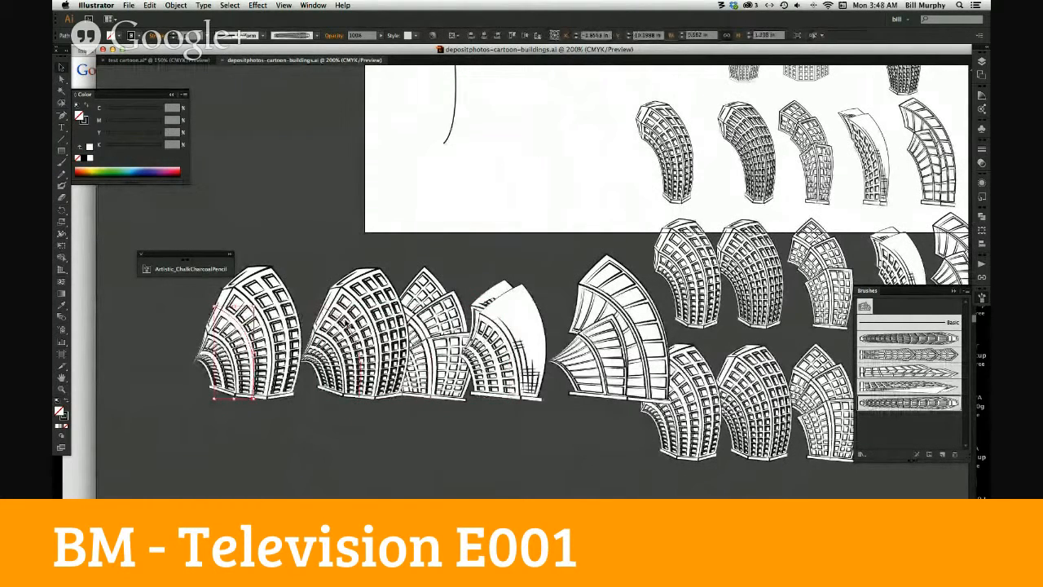
Reshape the twisted tower at the page's upper right into a long S-curve by adjusting its path's direction handles
key(z)
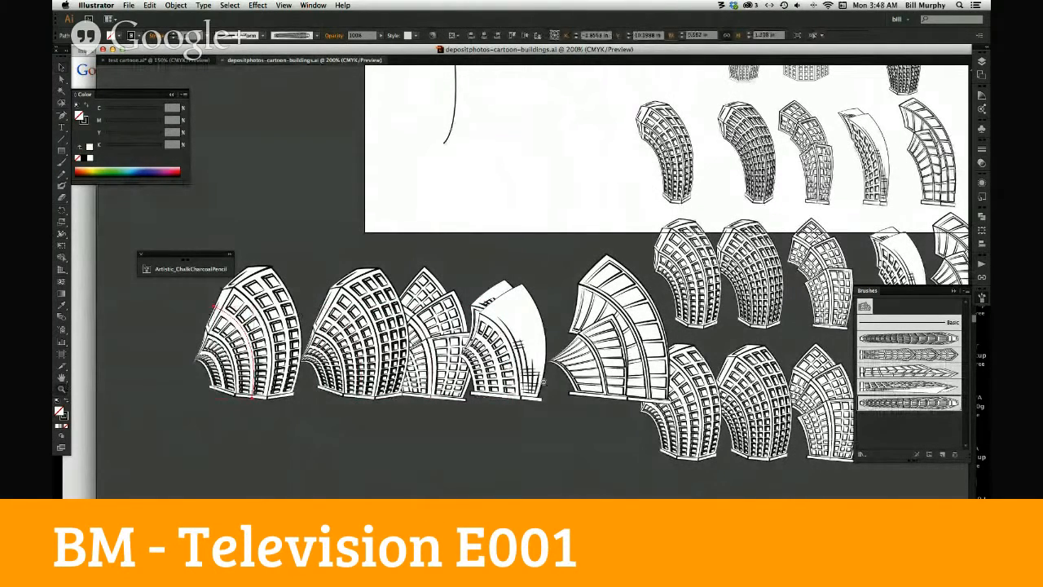
alt+click(542, 381)
alt+click(640, 330)
alt+click(639, 329)
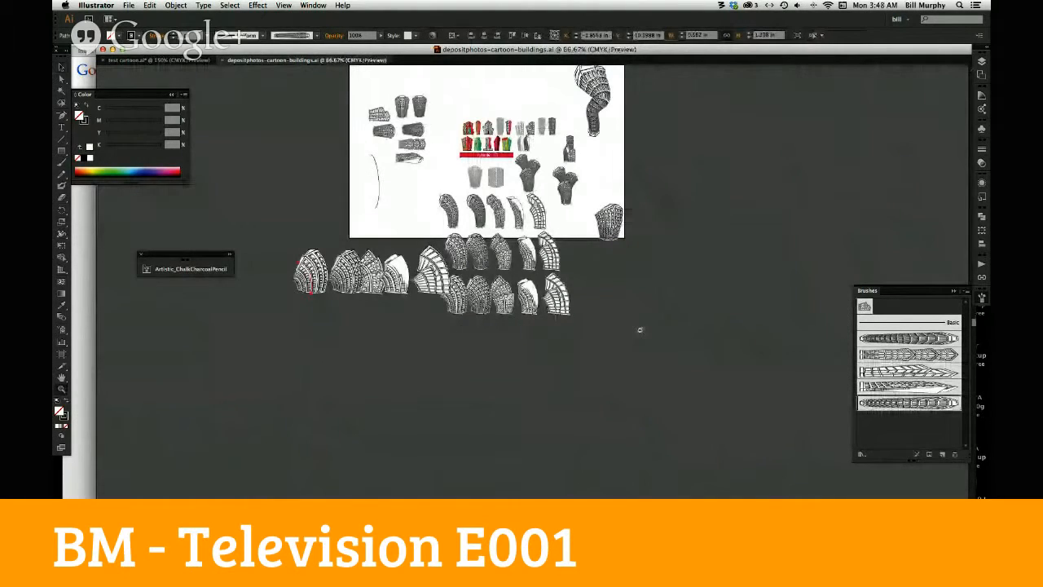
click(583, 181)
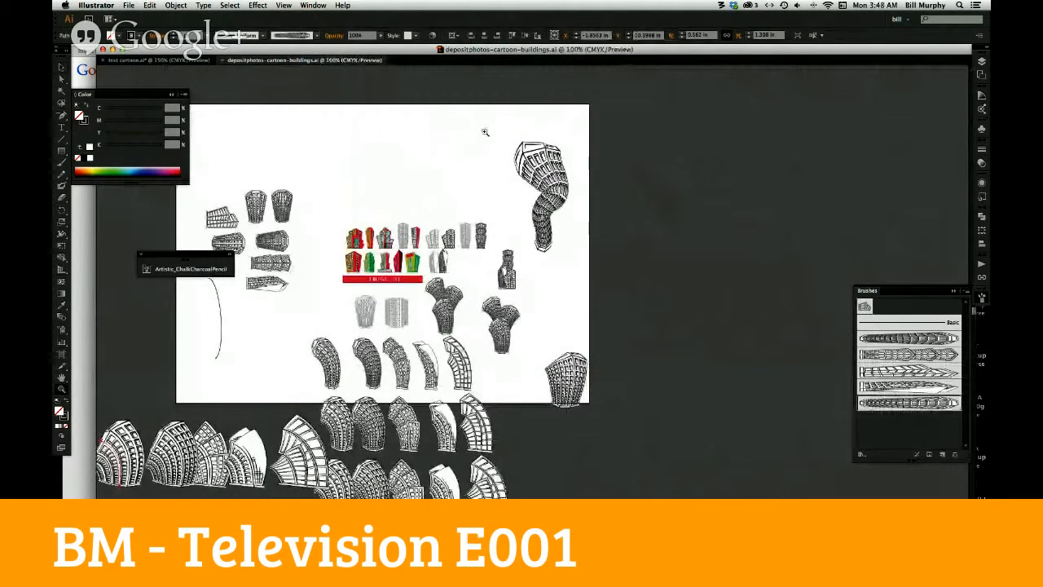
drag(484, 132, 568, 464)
key(a)
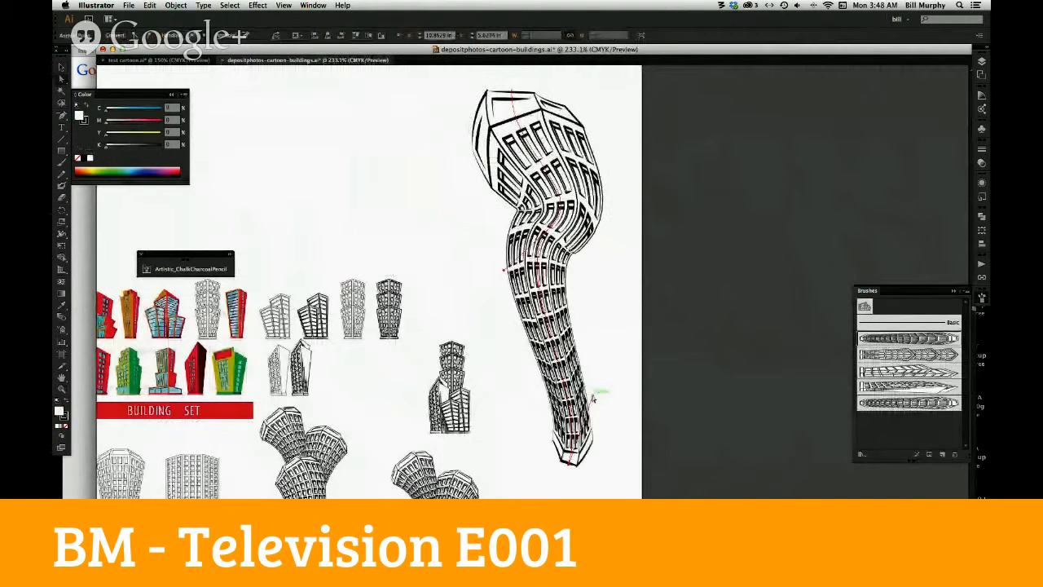
drag(597, 383, 624, 334)
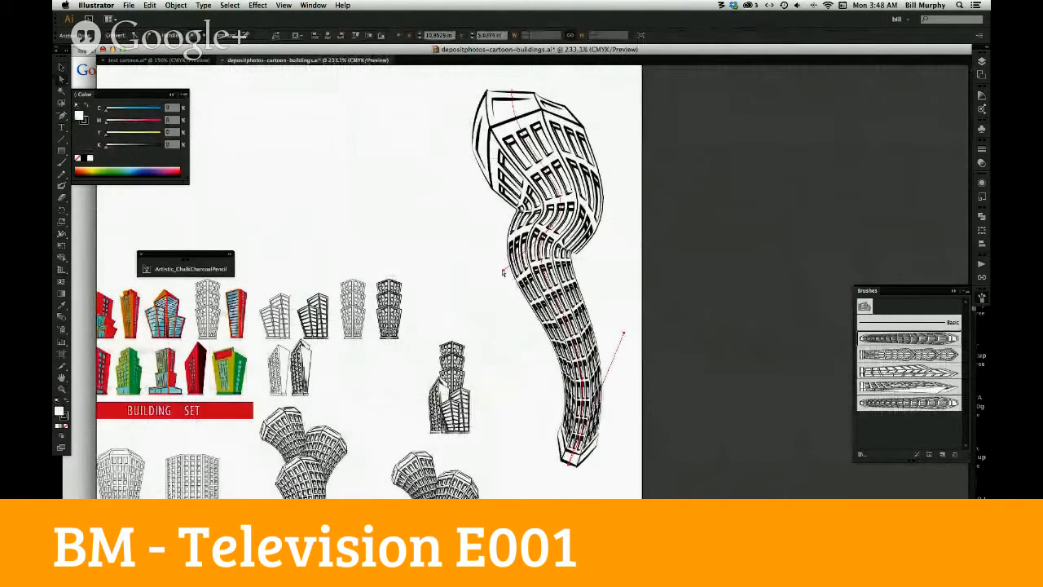
drag(503, 269, 617, 263)
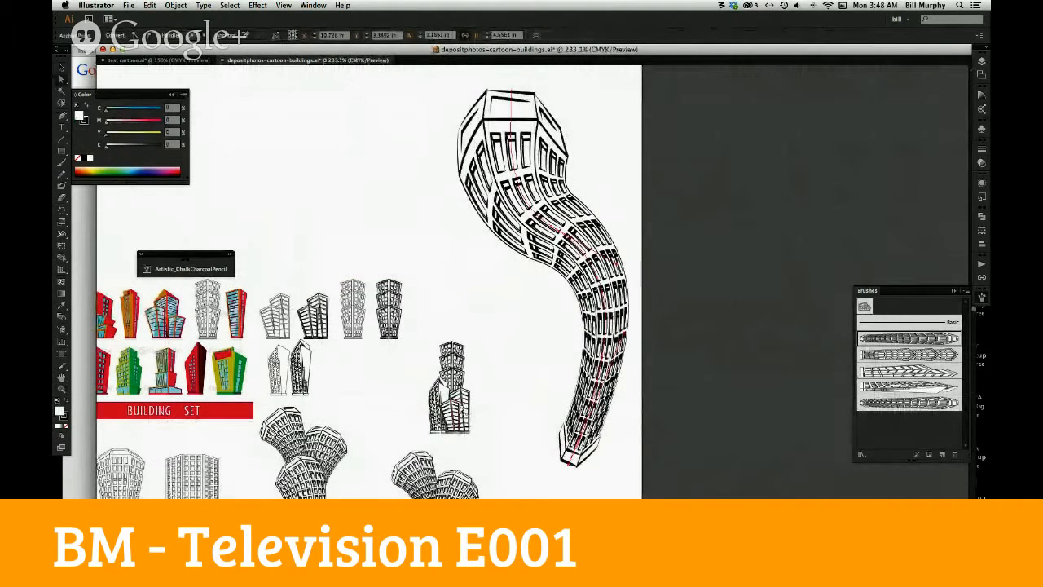
Duplicate the small building cluster into the empty area above the building set and rotate the copy 90 degrees clockwise
drag(495, 329, 335, 196)
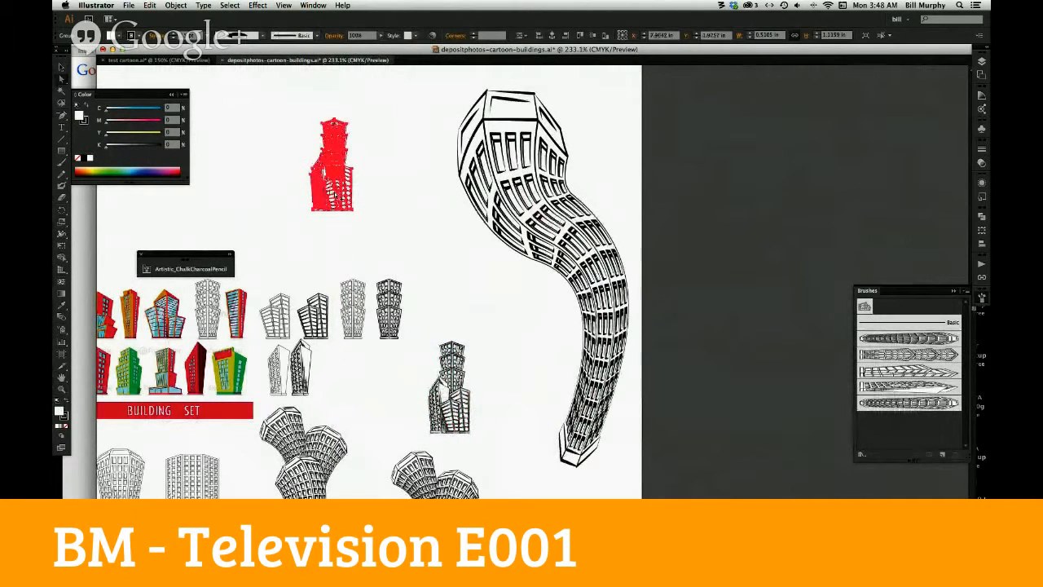
drag(379, 244, 247, 210)
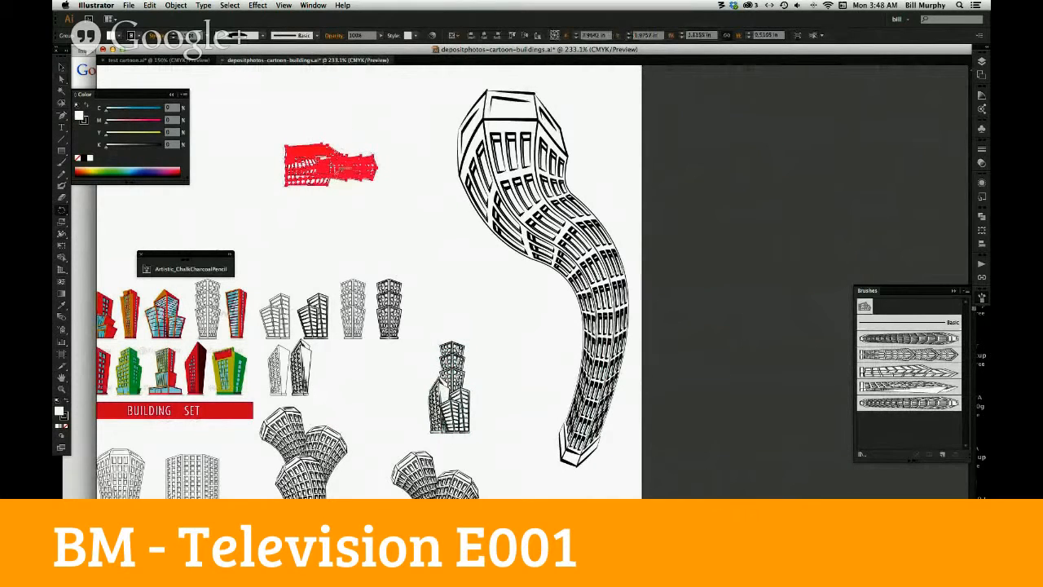
drag(391, 248, 853, 463)
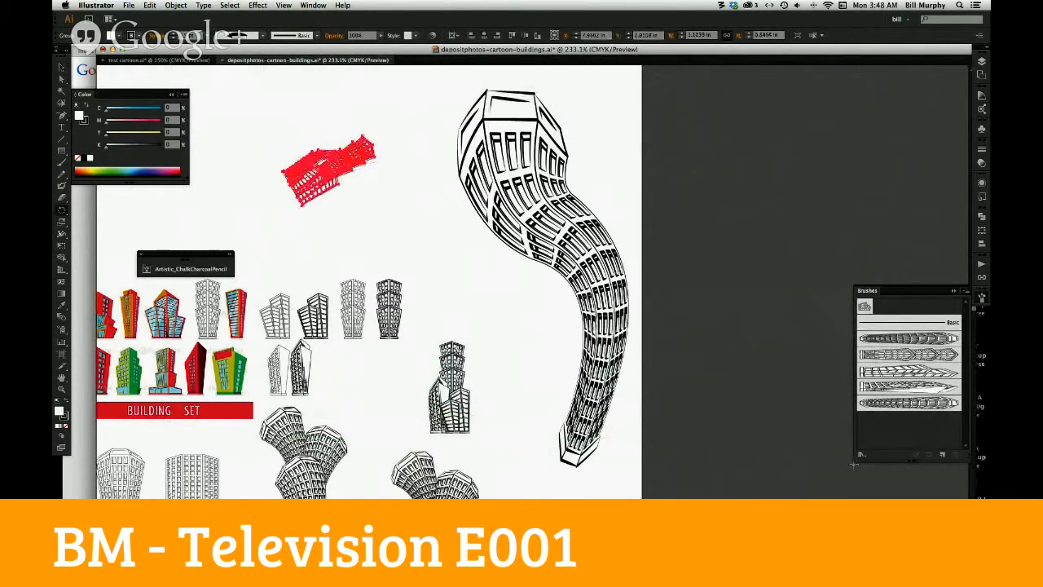
key(super+z)
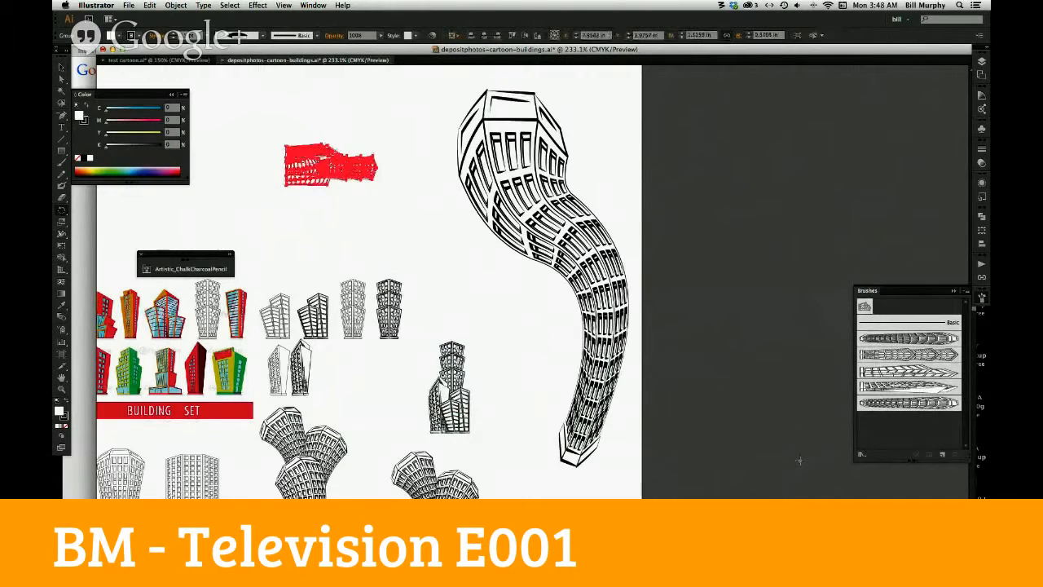
Create a new art brush from the sideways building cluster, keeping the default Art Brush options
click(61, 67)
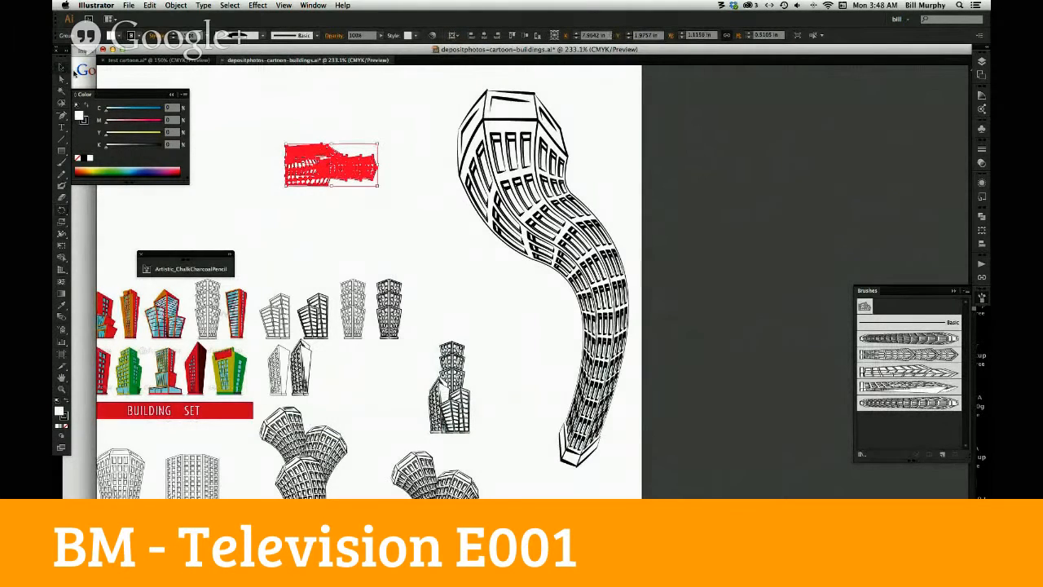
mouse_move(348, 168)
mouse_down()
mouse_move(556, 312)
mouse_move(852, 360)
mouse_up()
click(441, 285)
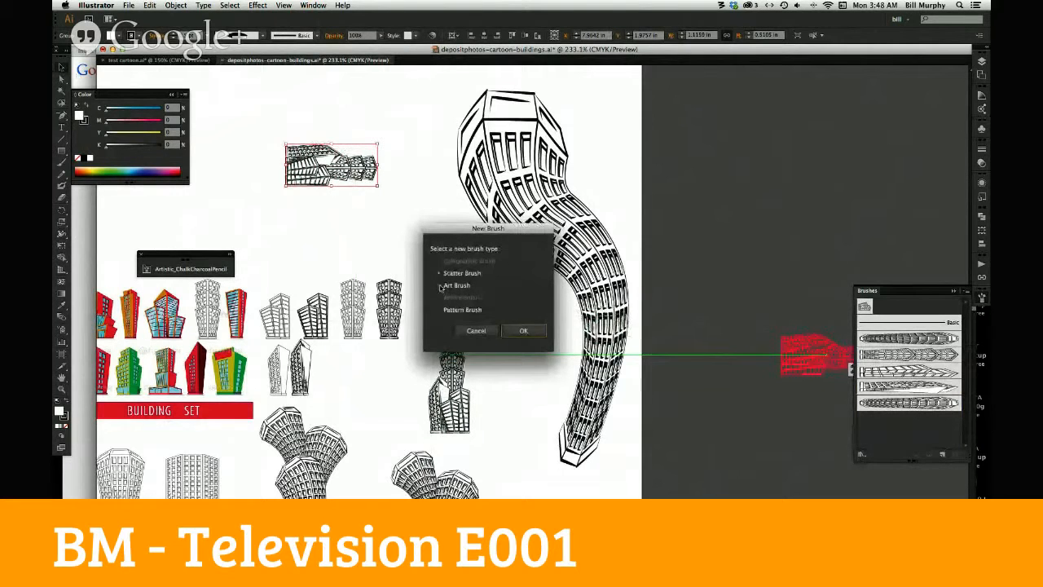
click(523, 330)
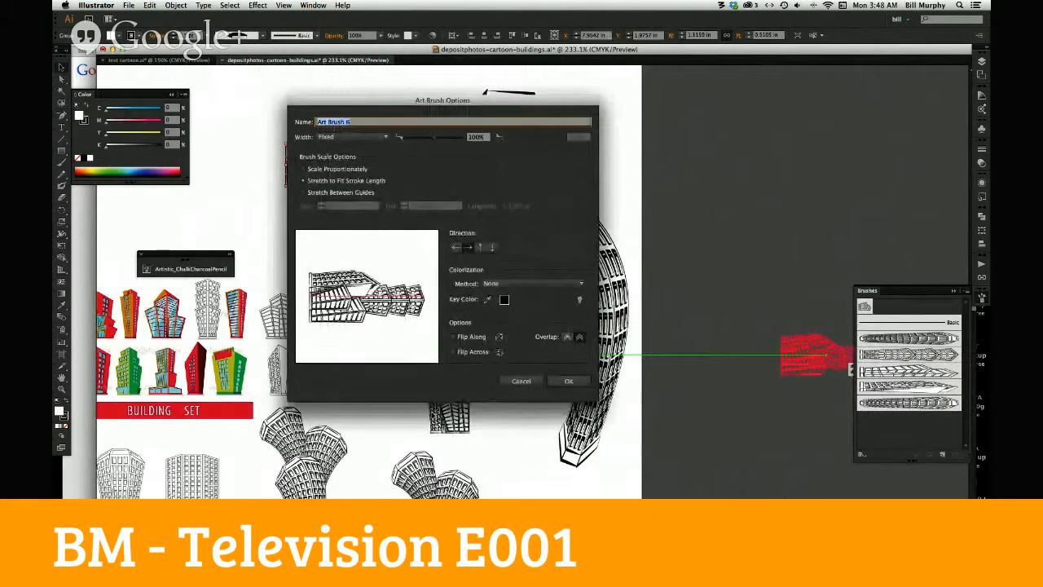
click(569, 380)
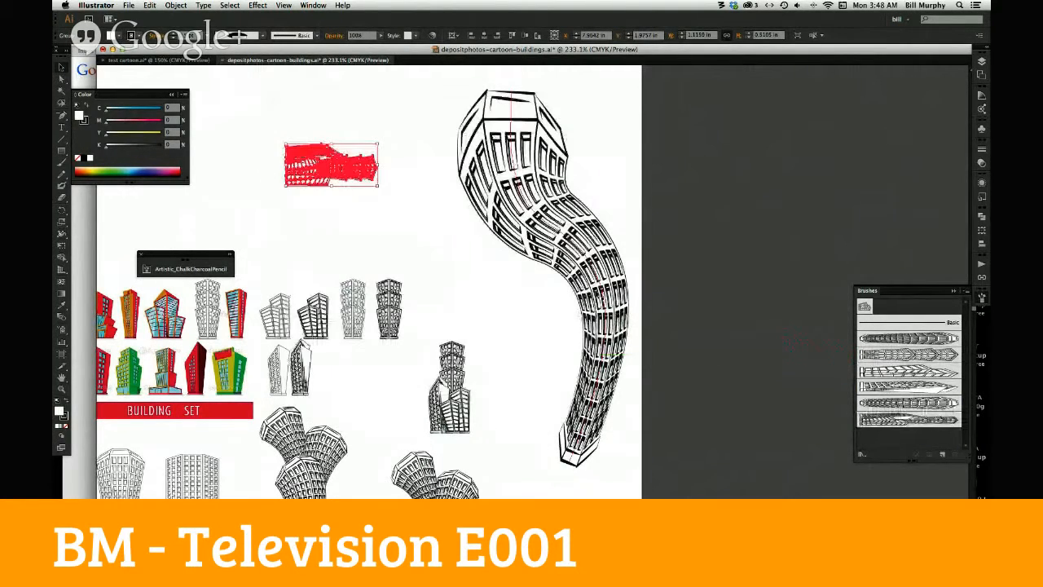
Apply the new cluster art brush to the long S-curved tower and straighten its lower part by adjusting anchor points and handles
click(568, 236)
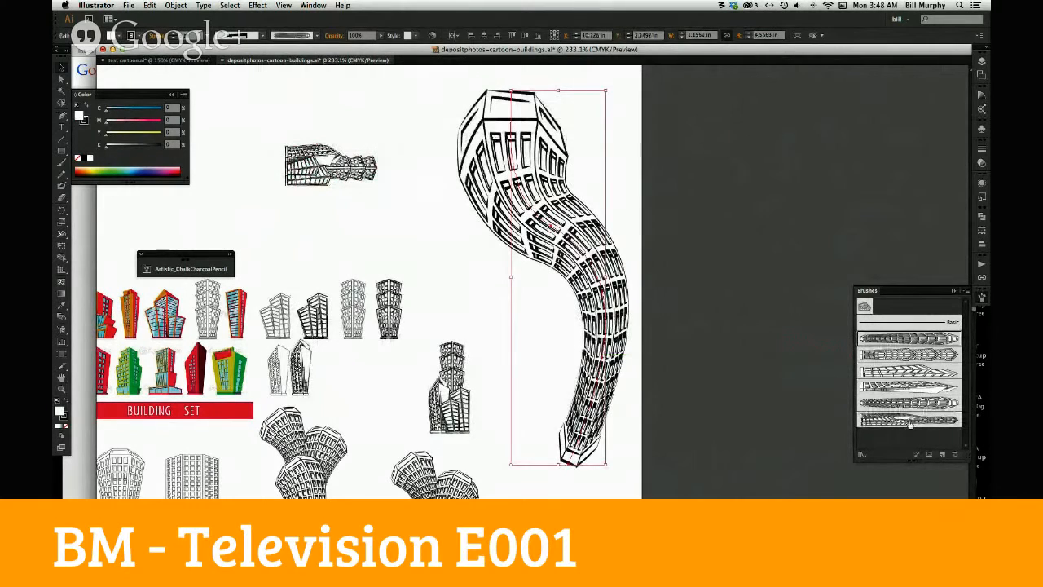
click(907, 421)
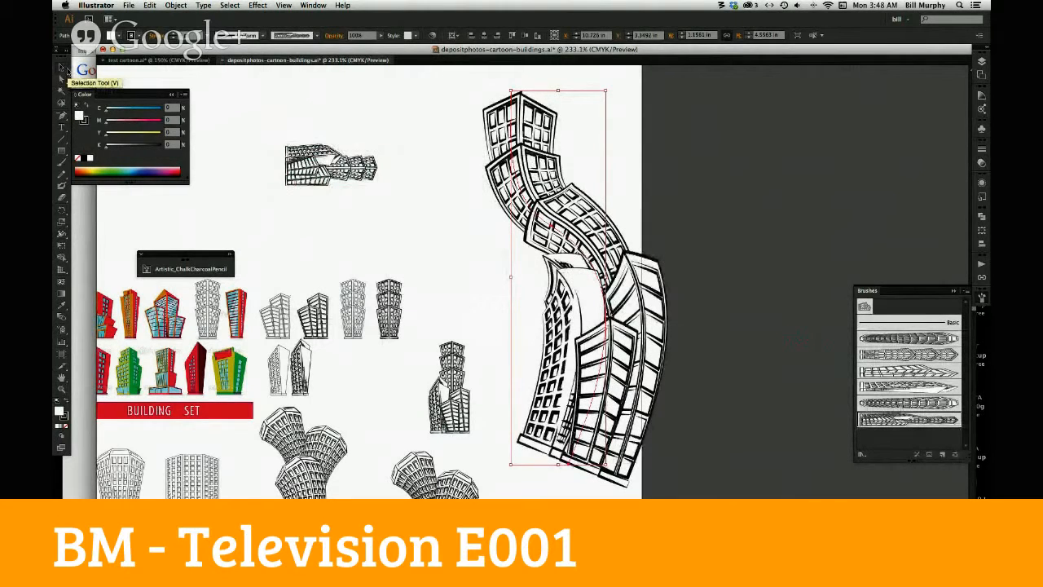
click(64, 79)
click(565, 461)
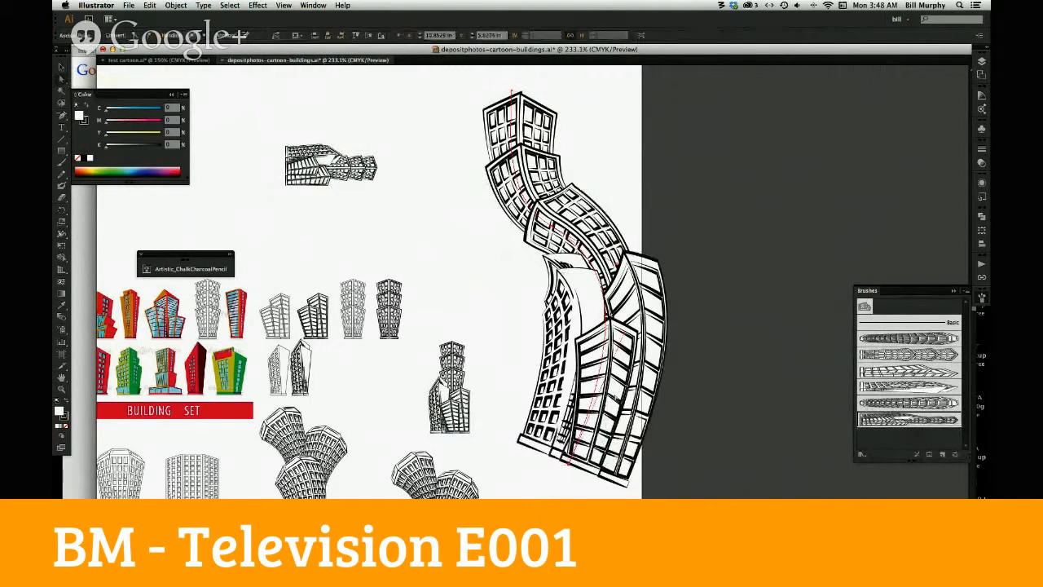
drag(625, 333, 584, 306)
drag(611, 269, 579, 271)
click(538, 469)
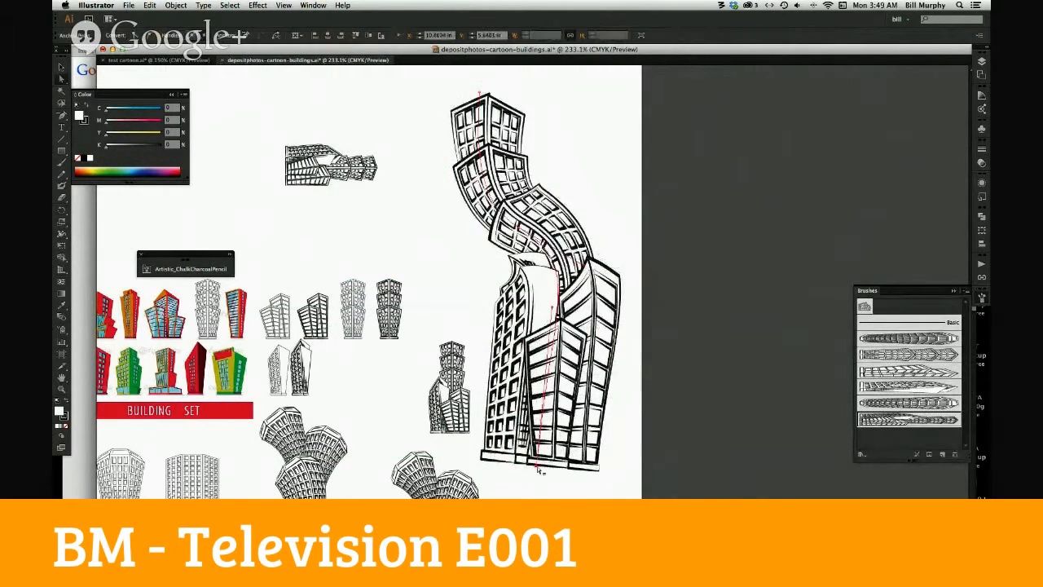
drag(536, 468, 572, 461)
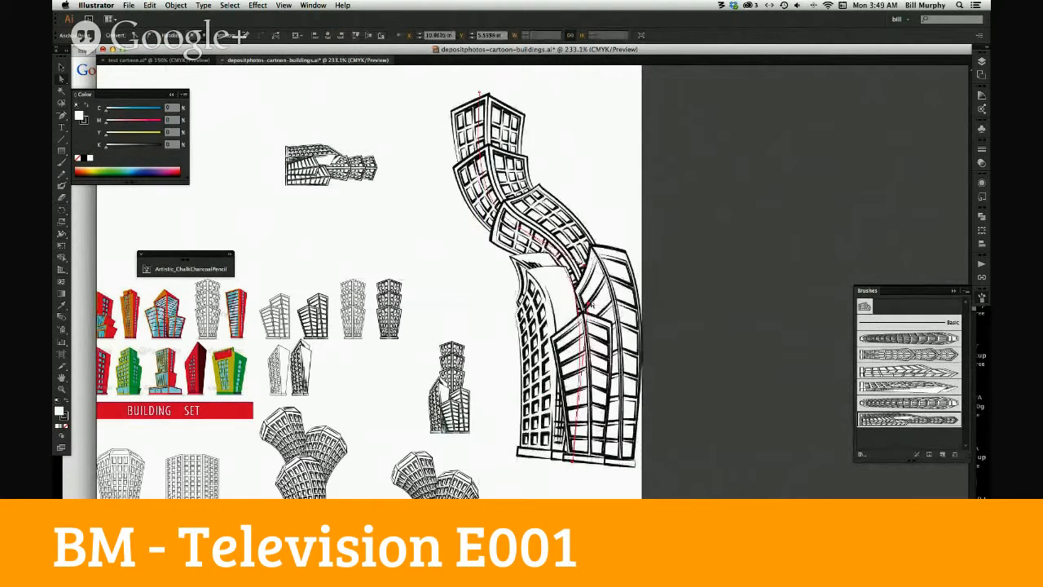
mouse_move(593, 305)
mouse_down()
mouse_move(599, 324)
mouse_move(588, 357)
mouse_move(573, 363)
mouse_up()
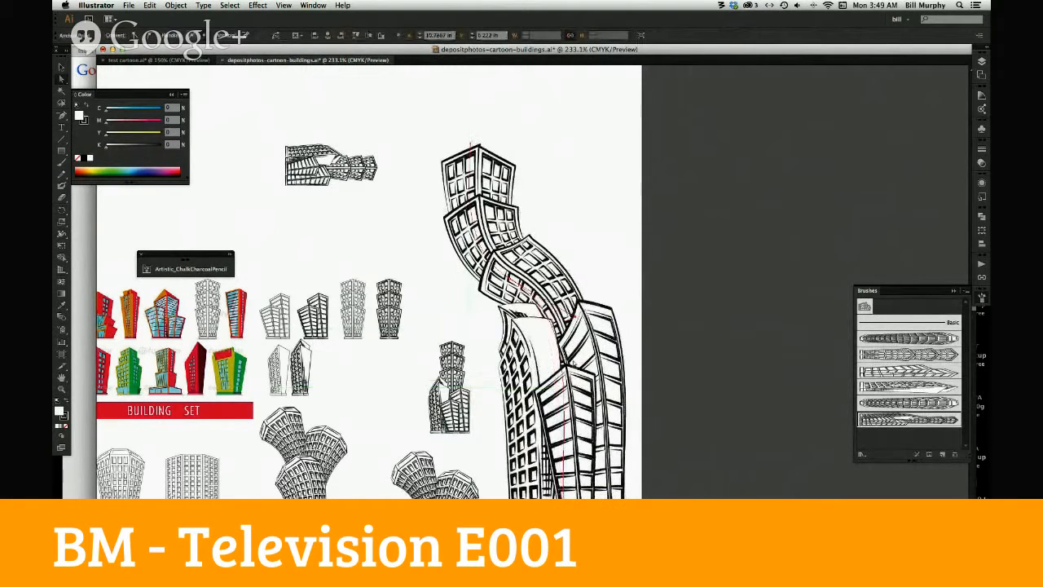
Stretch the brushed tower's top upward, adjust its middle curve and bend the top over to the right into a hook
drag(469, 148, 469, 112)
click(572, 212)
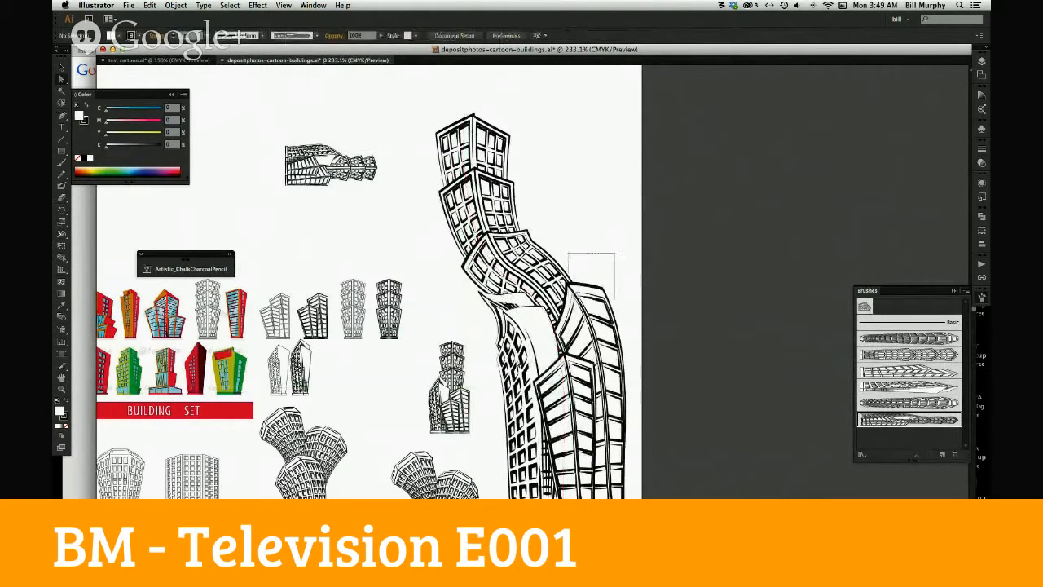
click(576, 319)
drag(575, 319, 595, 338)
click(642, 364)
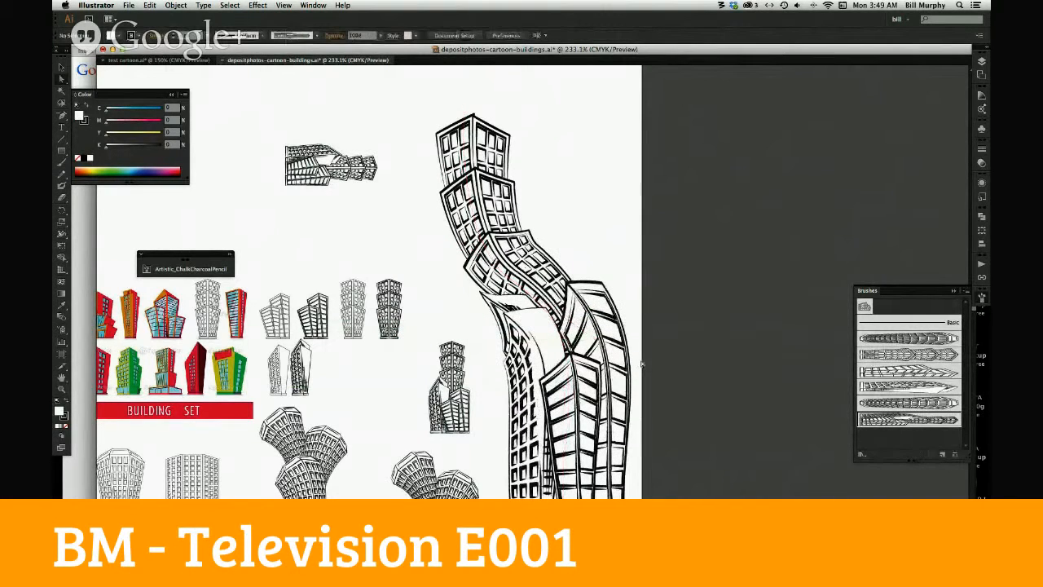
drag(439, 107, 541, 173)
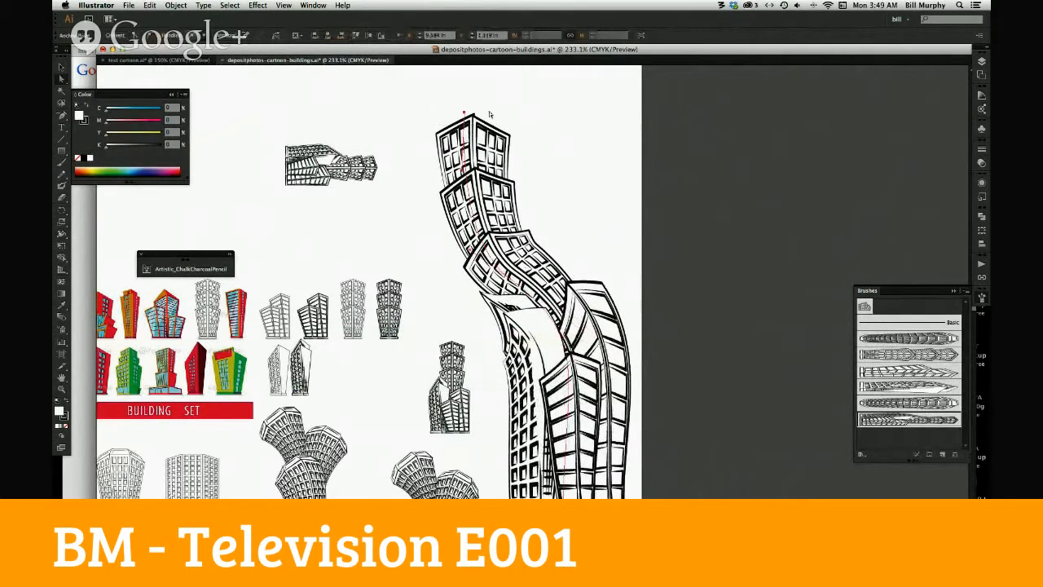
drag(473, 114, 506, 103)
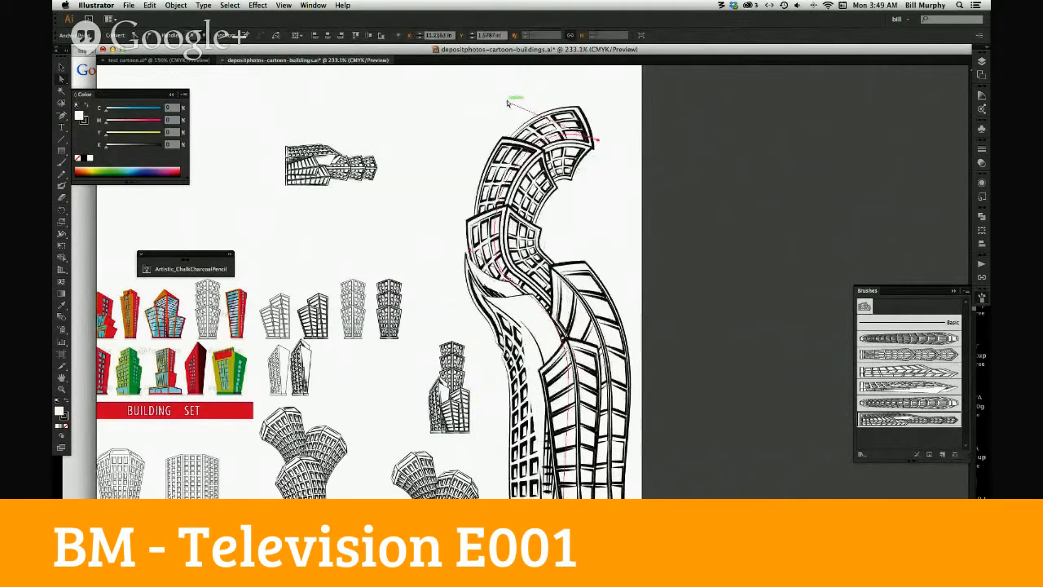
click(642, 330)
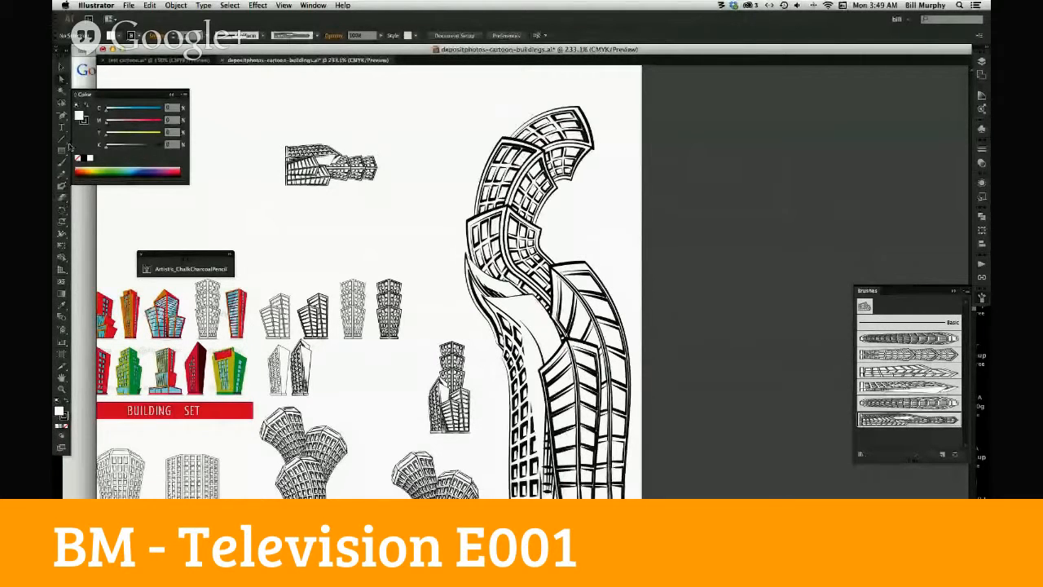
Draw a five-pointed star about 1.83 in wide with the cluster brush and place it on the pasteboard right of the page
drag(69, 147, 107, 198)
mouse_move(634, 207)
mouse_down()
mouse_move(709, 295)
mouse_move(696, 243)
mouse_up()
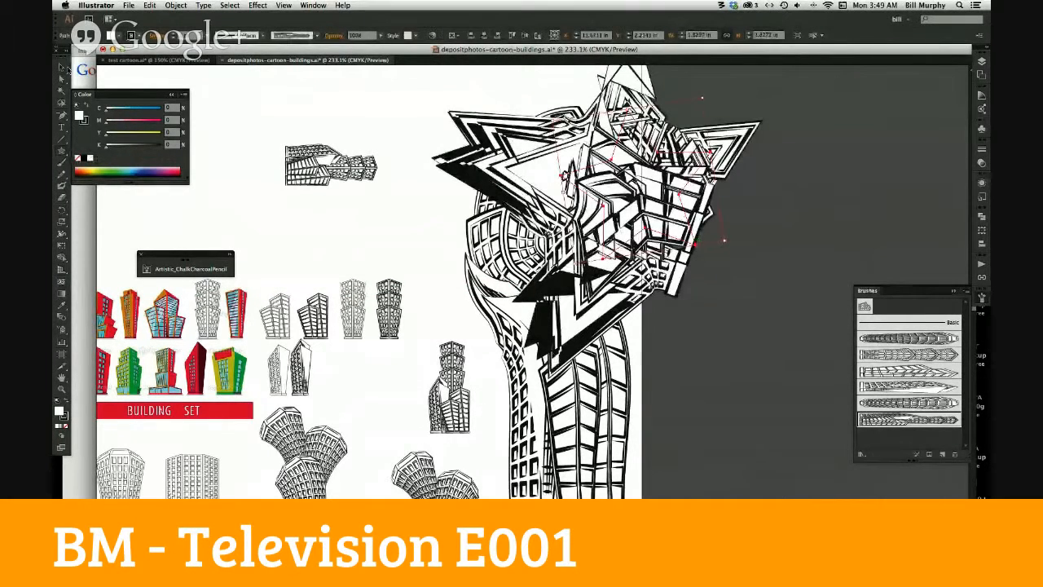
drag(698, 239, 839, 238)
drag(734, 228, 730, 295)
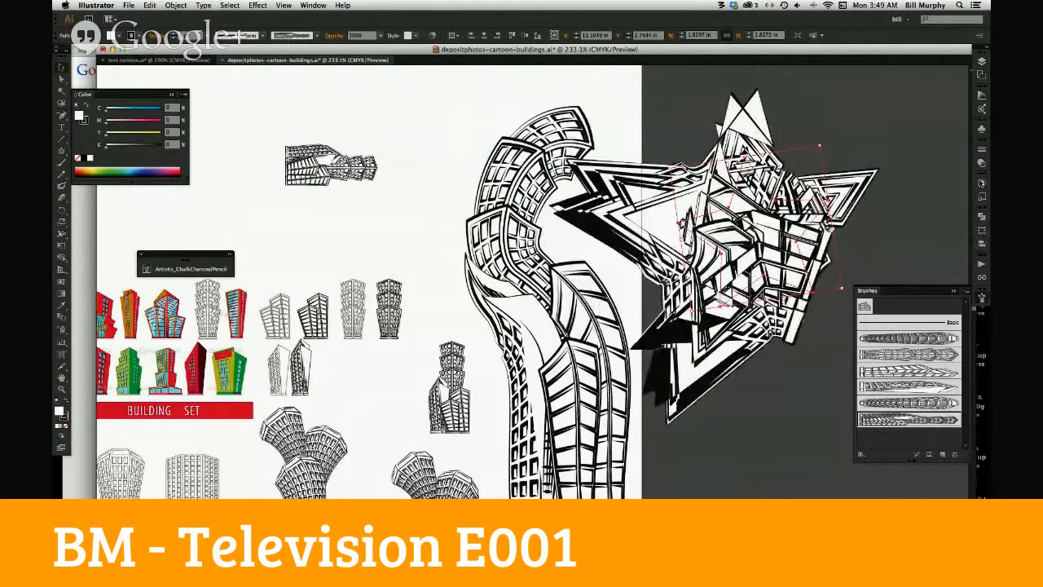
Reduce the star's stroke weight to 0.5 pt and shift the star slightly down and to the left
click(981, 150)
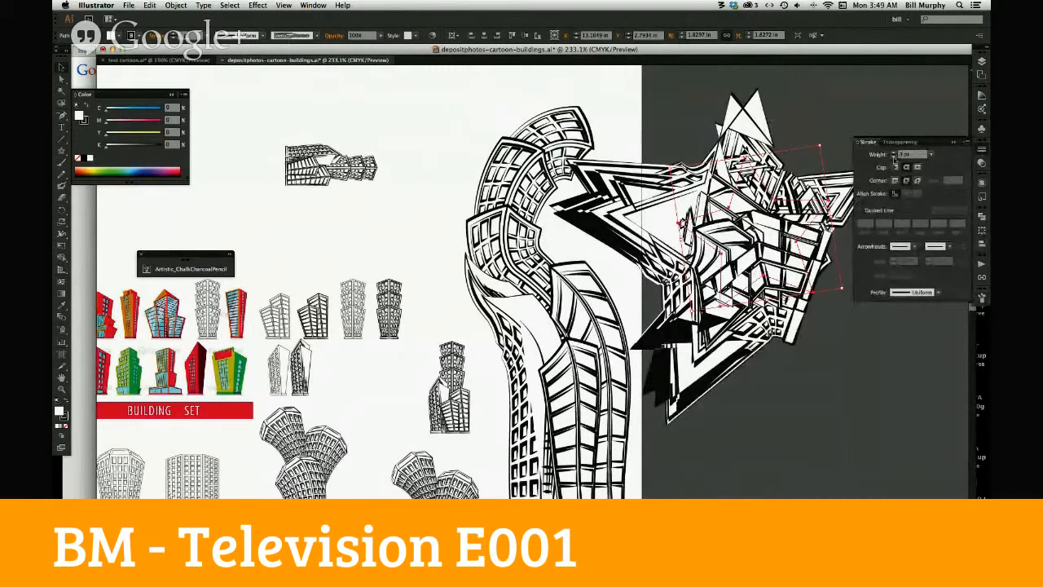
click(894, 159)
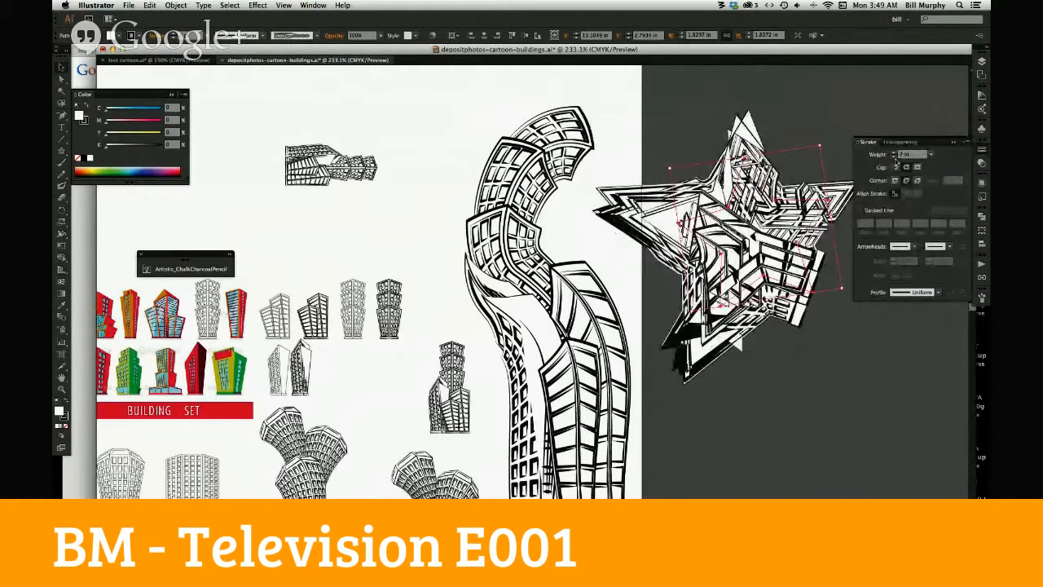
click(893, 159)
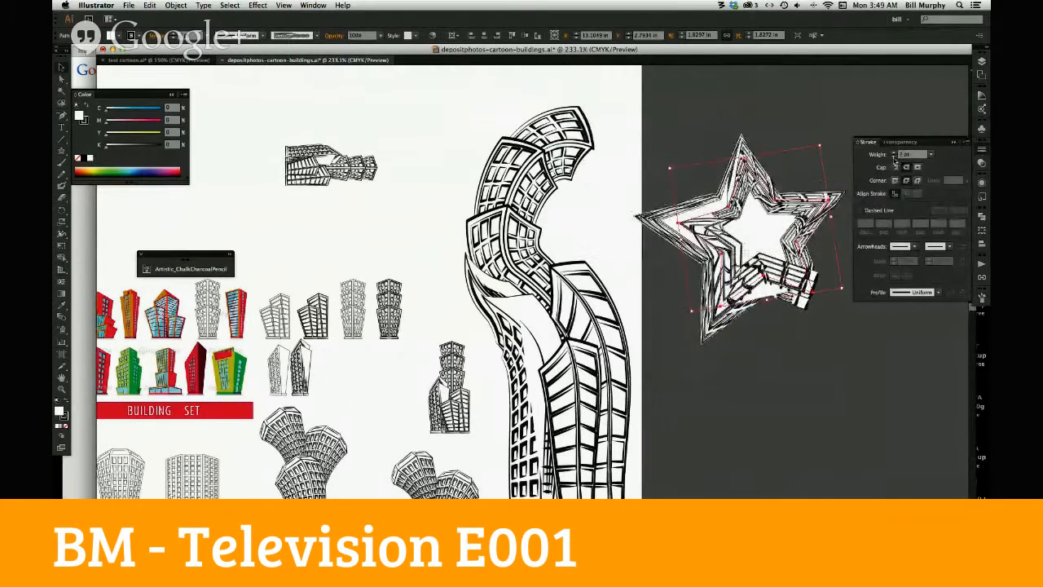
click(930, 154)
click(936, 177)
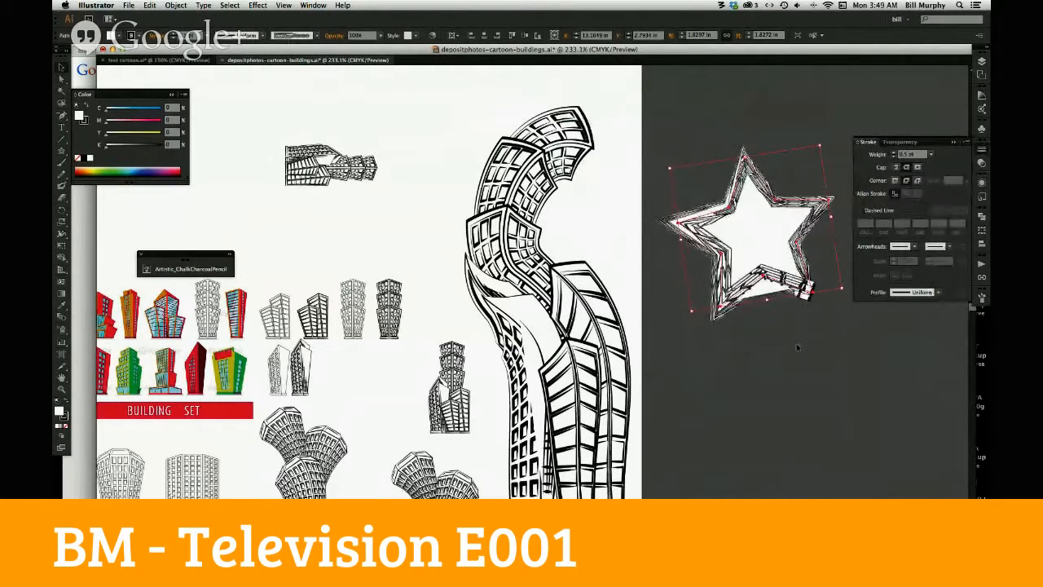
drag(788, 281, 769, 312)
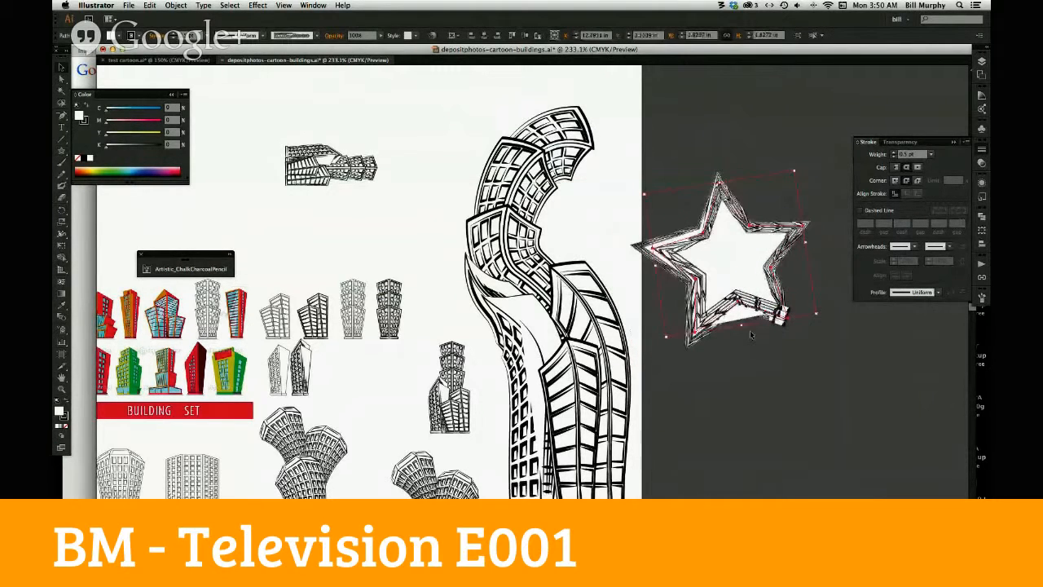
Draw a circle about 1.24 in wide below the star with the same cluster brush and 0.5 pt stroke, then deselect it
drag(62, 152, 98, 197)
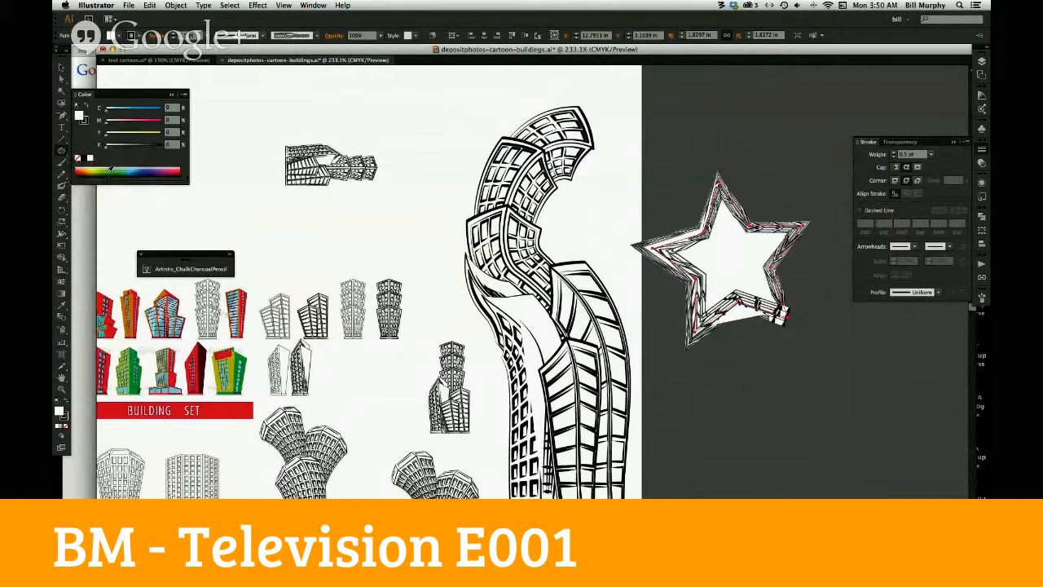
drag(720, 415, 754, 471)
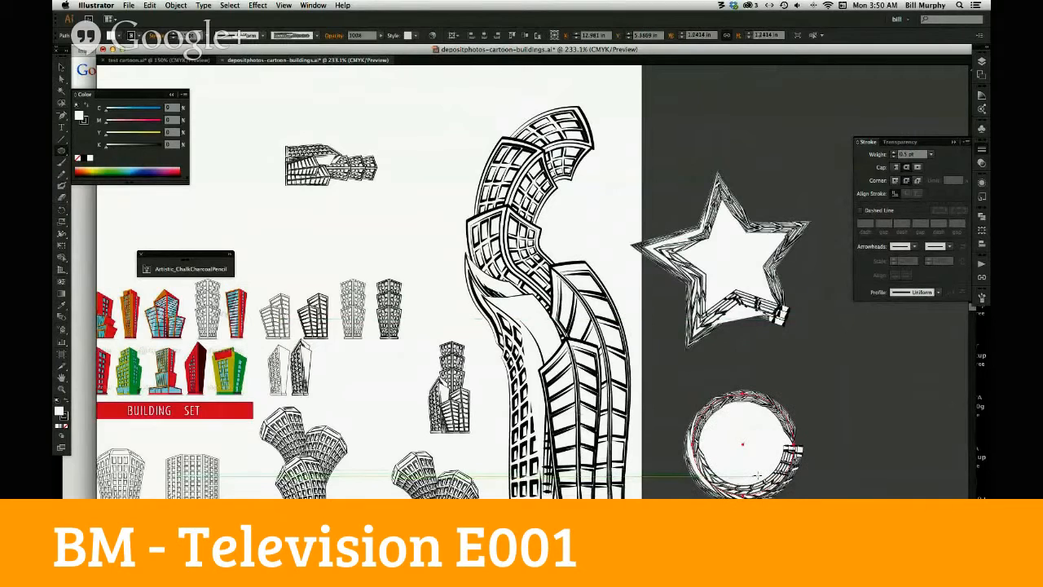
click(64, 66)
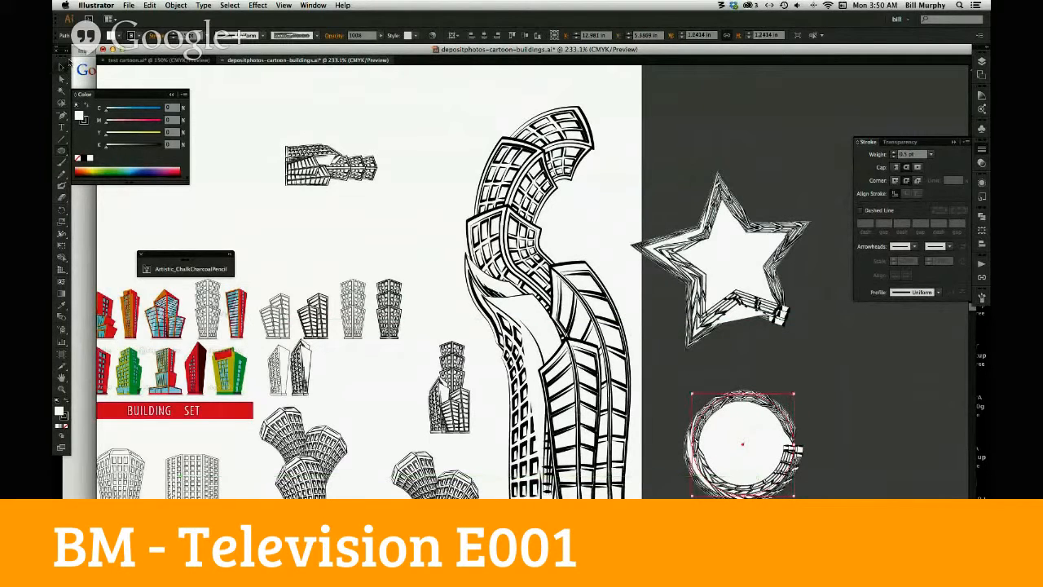
click(856, 450)
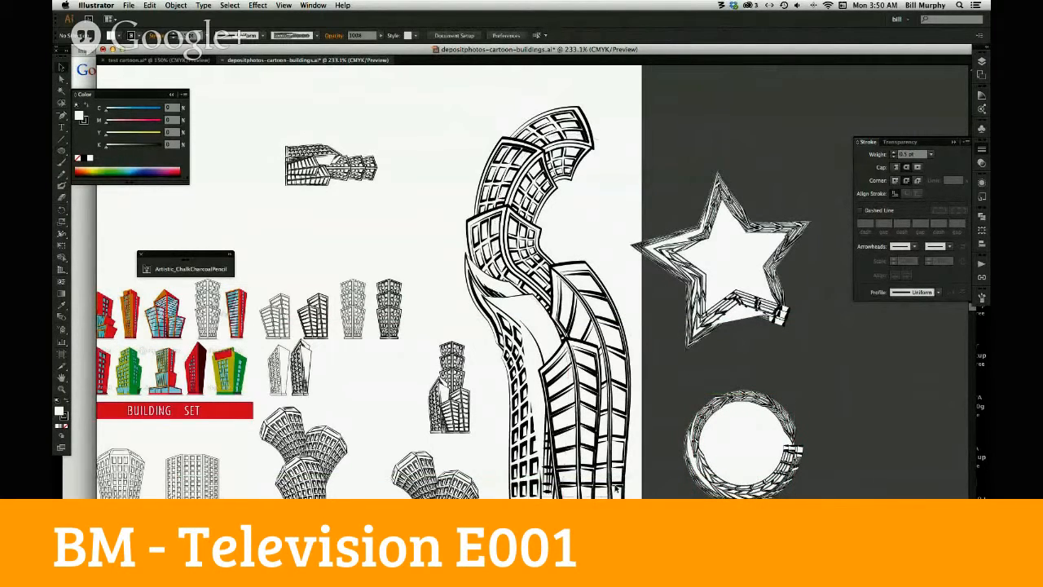
Examine the hooked tower and the three-tower cluster, and review all the artwork on and around the page
click(595, 138)
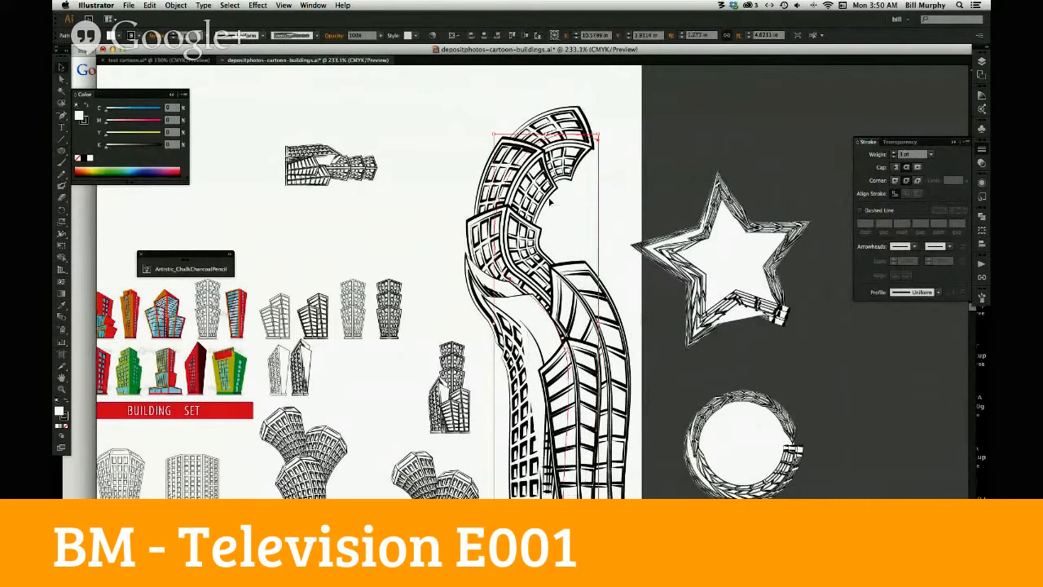
mouse_move(371, 423)
mouse_down()
mouse_move(287, 495)
mouse_move(447, 356)
mouse_move(324, 407)
mouse_move(343, 464)
mouse_move(322, 486)
mouse_up()
click(432, 481)
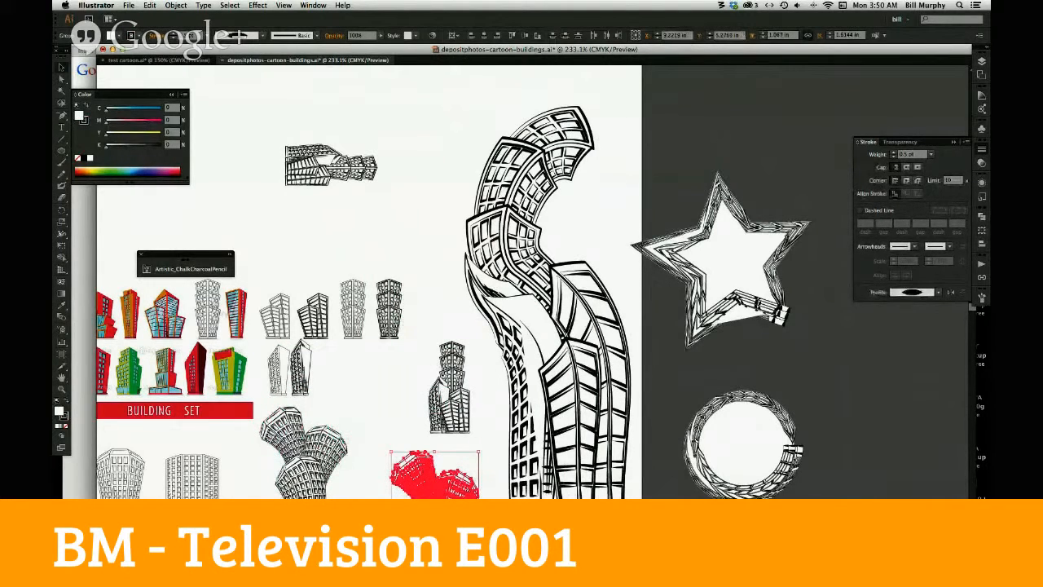
click(62, 389)
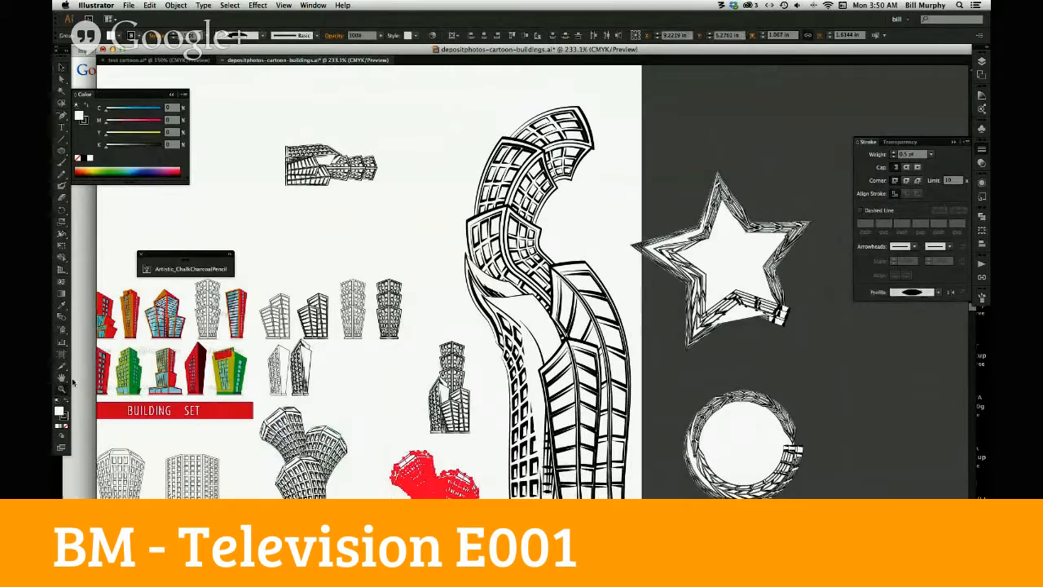
alt+click(390, 373)
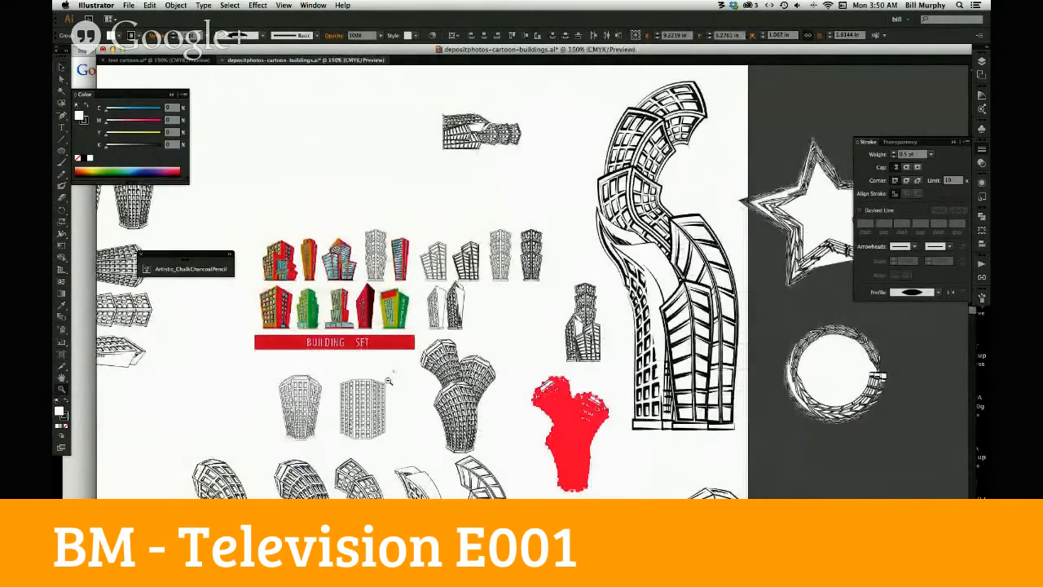
alt+click(390, 373)
alt+click(560, 359)
alt+click(560, 360)
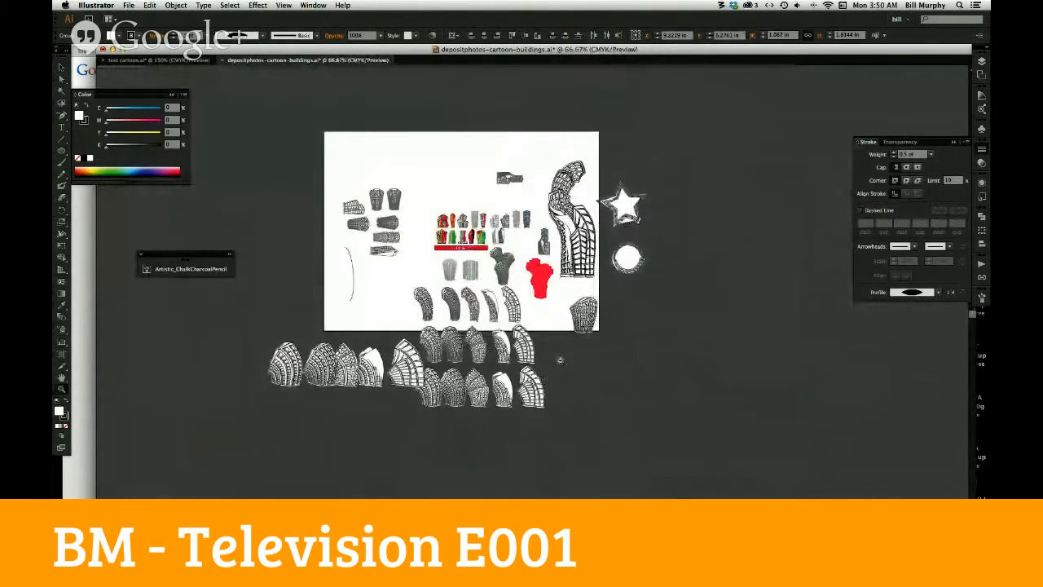
key(v)
click(602, 394)
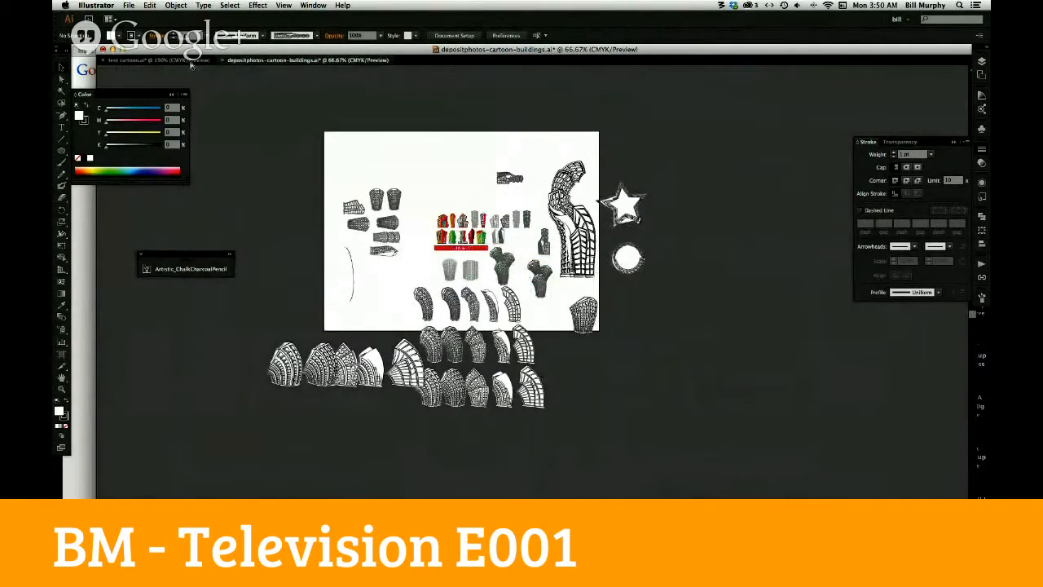
Save the cartoon buildings document and switch to the test cartoon.ai document
key(super+s)
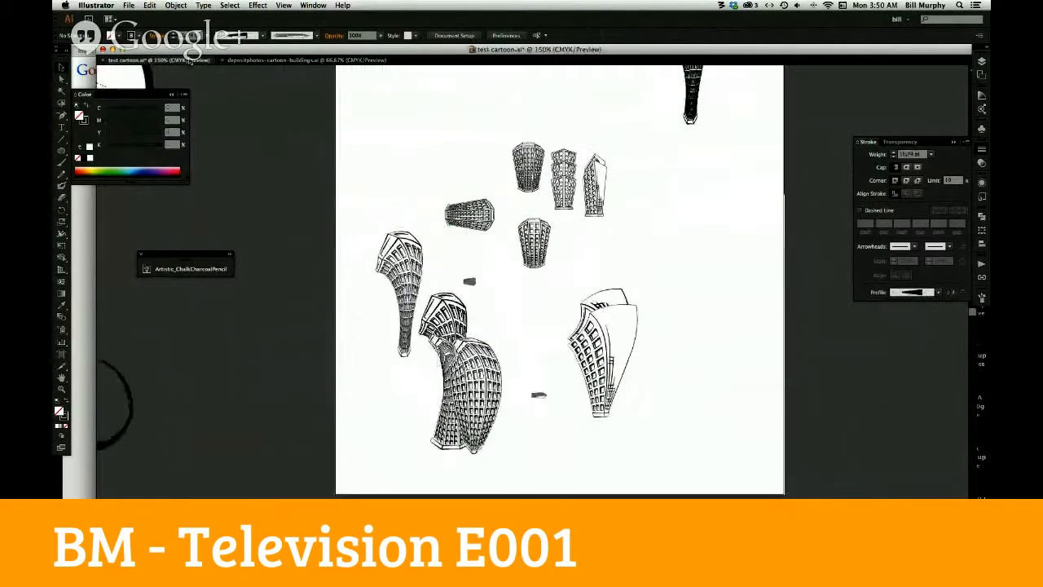
click(179, 61)
Bring the cartoon face into view beside the page and close the Artistic_ChalkCharcoalPencil brush library
drag(685, 282, 796, 389)
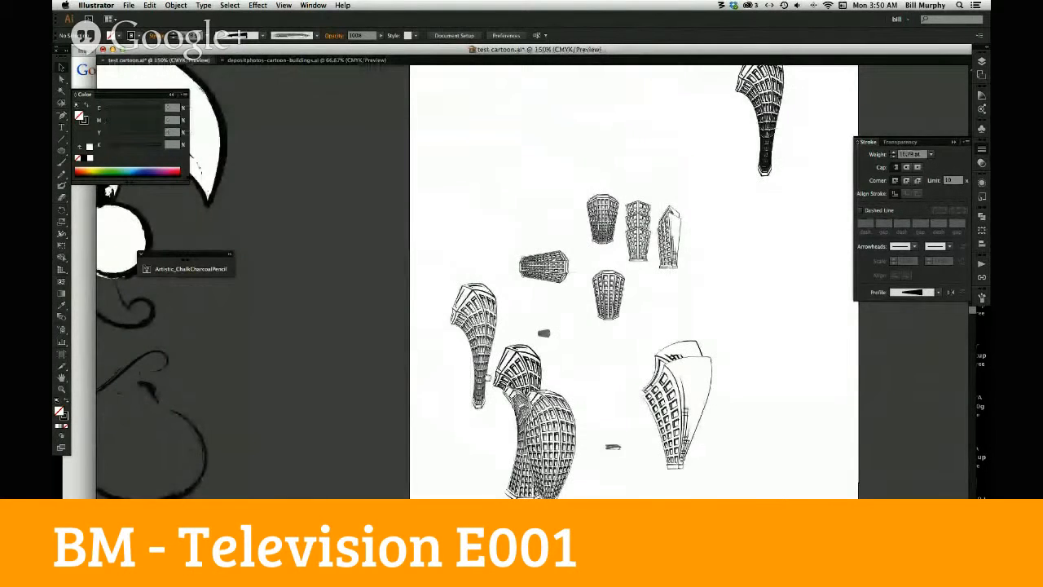
drag(270, 397, 577, 419)
alt+click(629, 411)
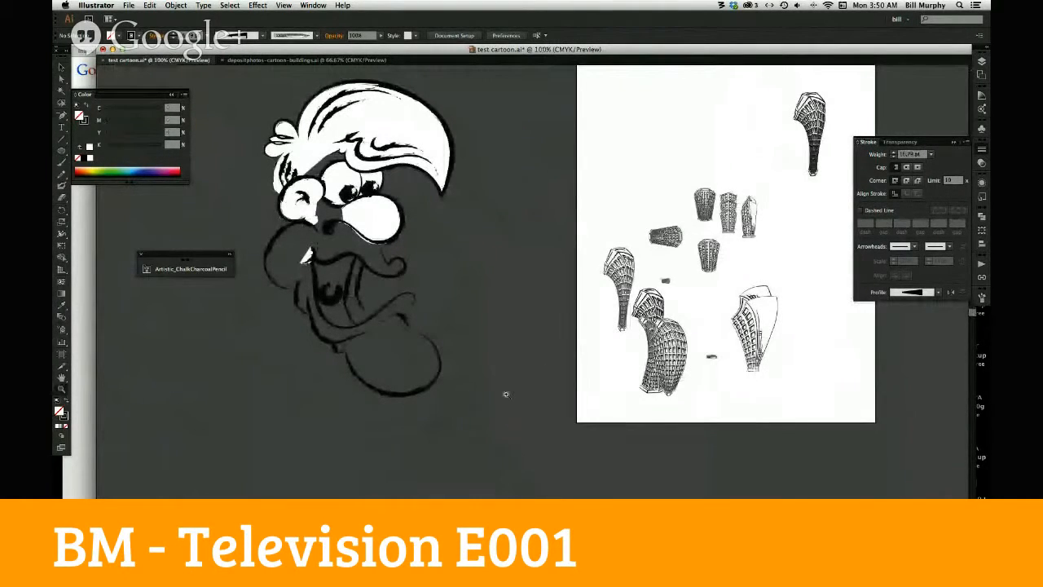
click(140, 254)
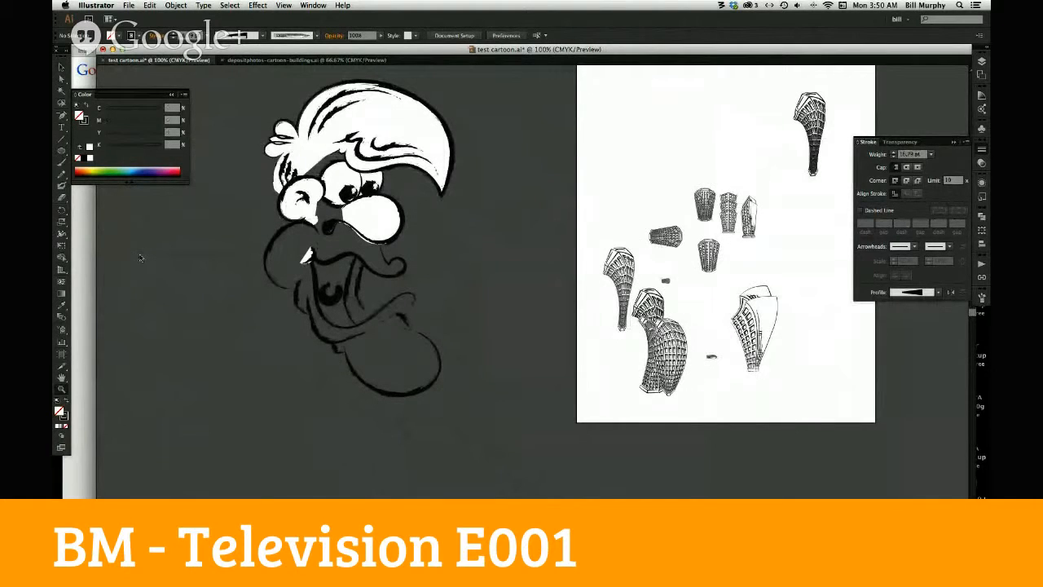